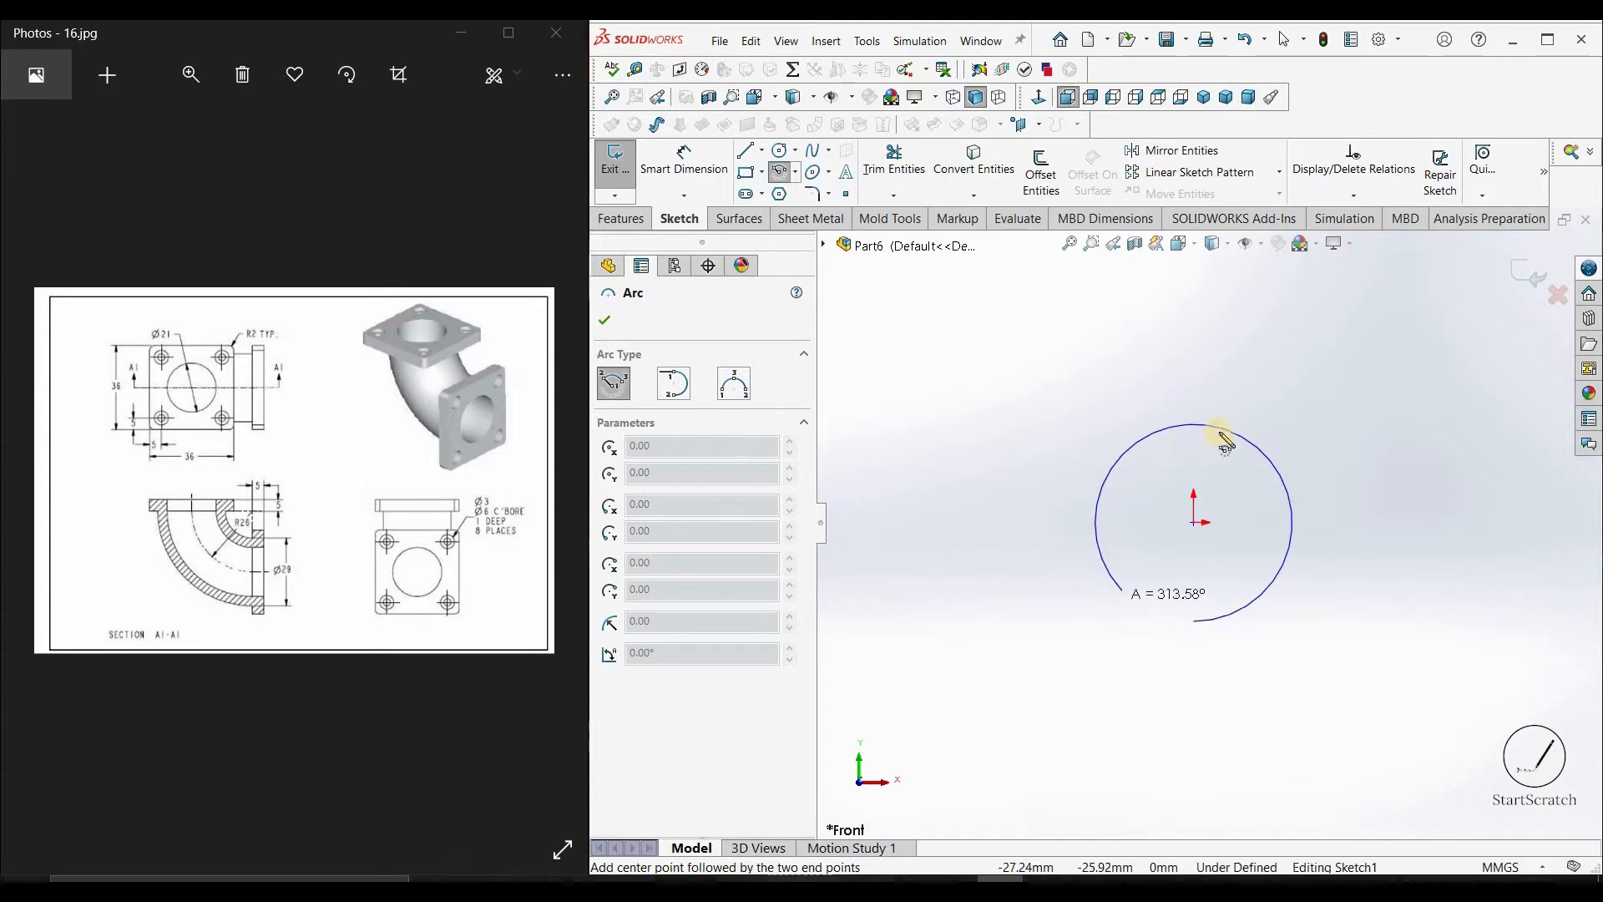
Finish the origin-centred quarter arc, about 33.6 mm in radius, and align its lower end vertically and upper end horizontally with the origin
left_click(1097, 522)
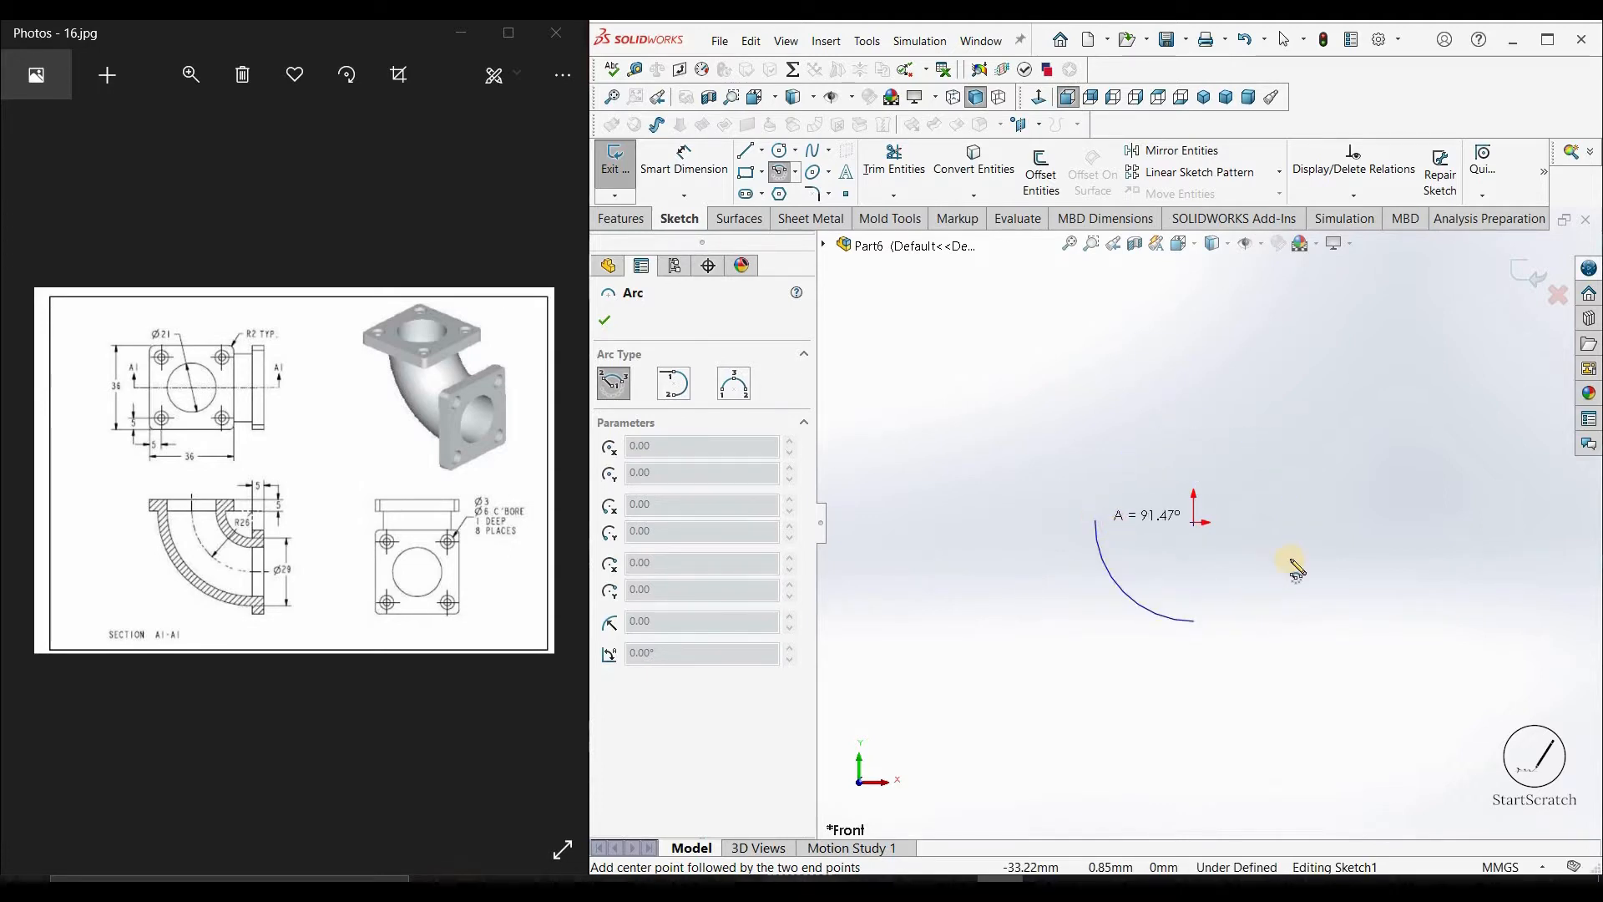
key("Escape")
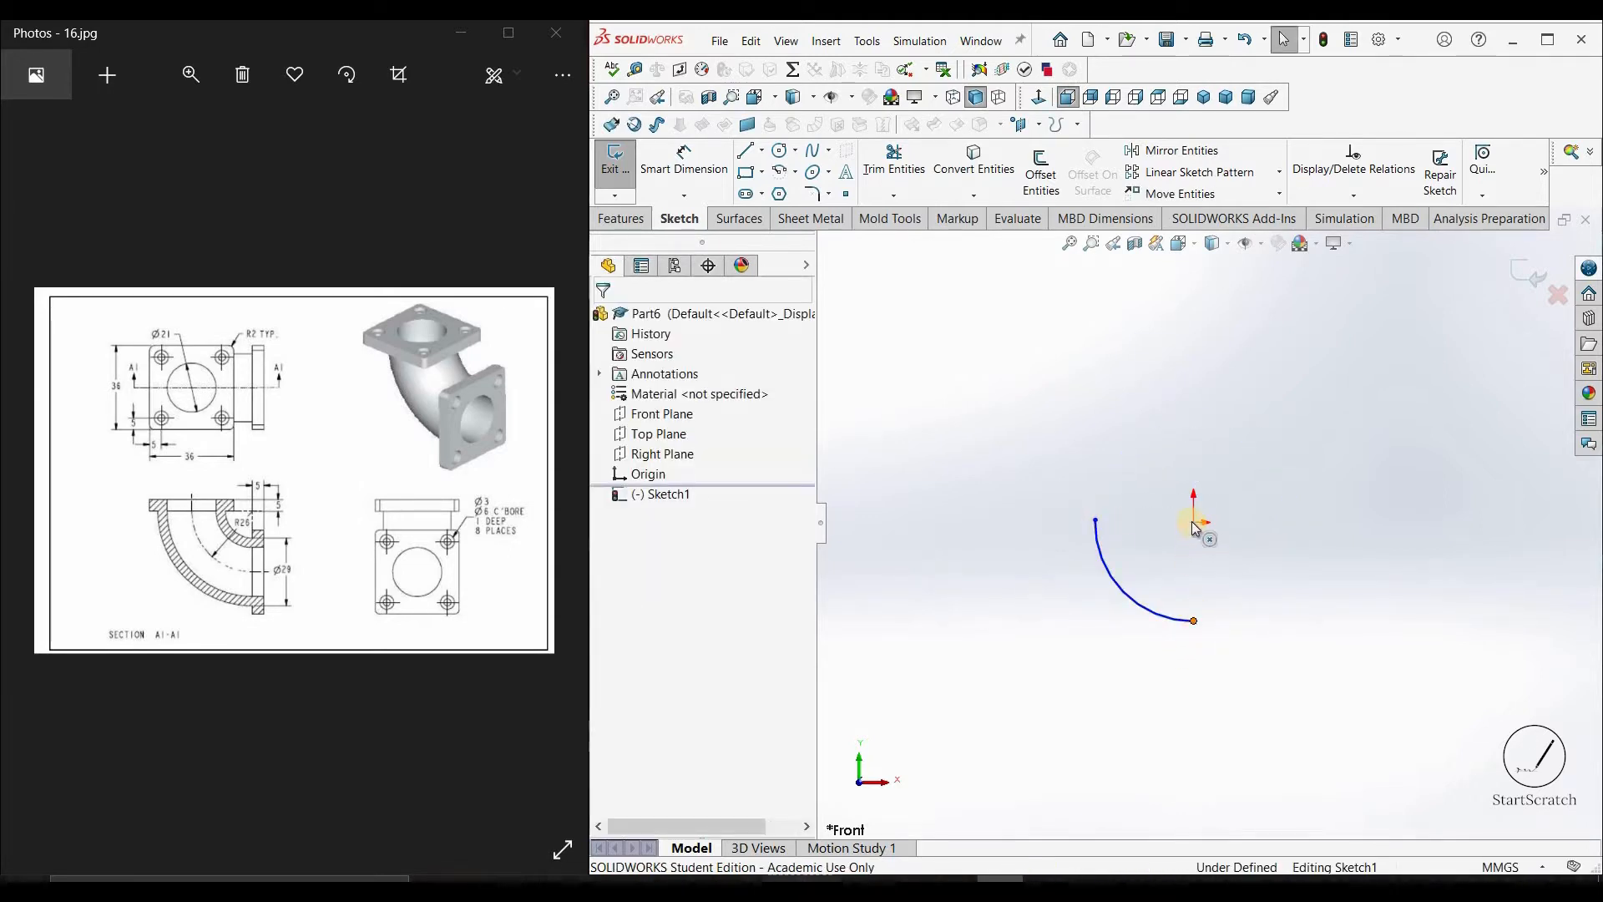
left_click(1194, 621)
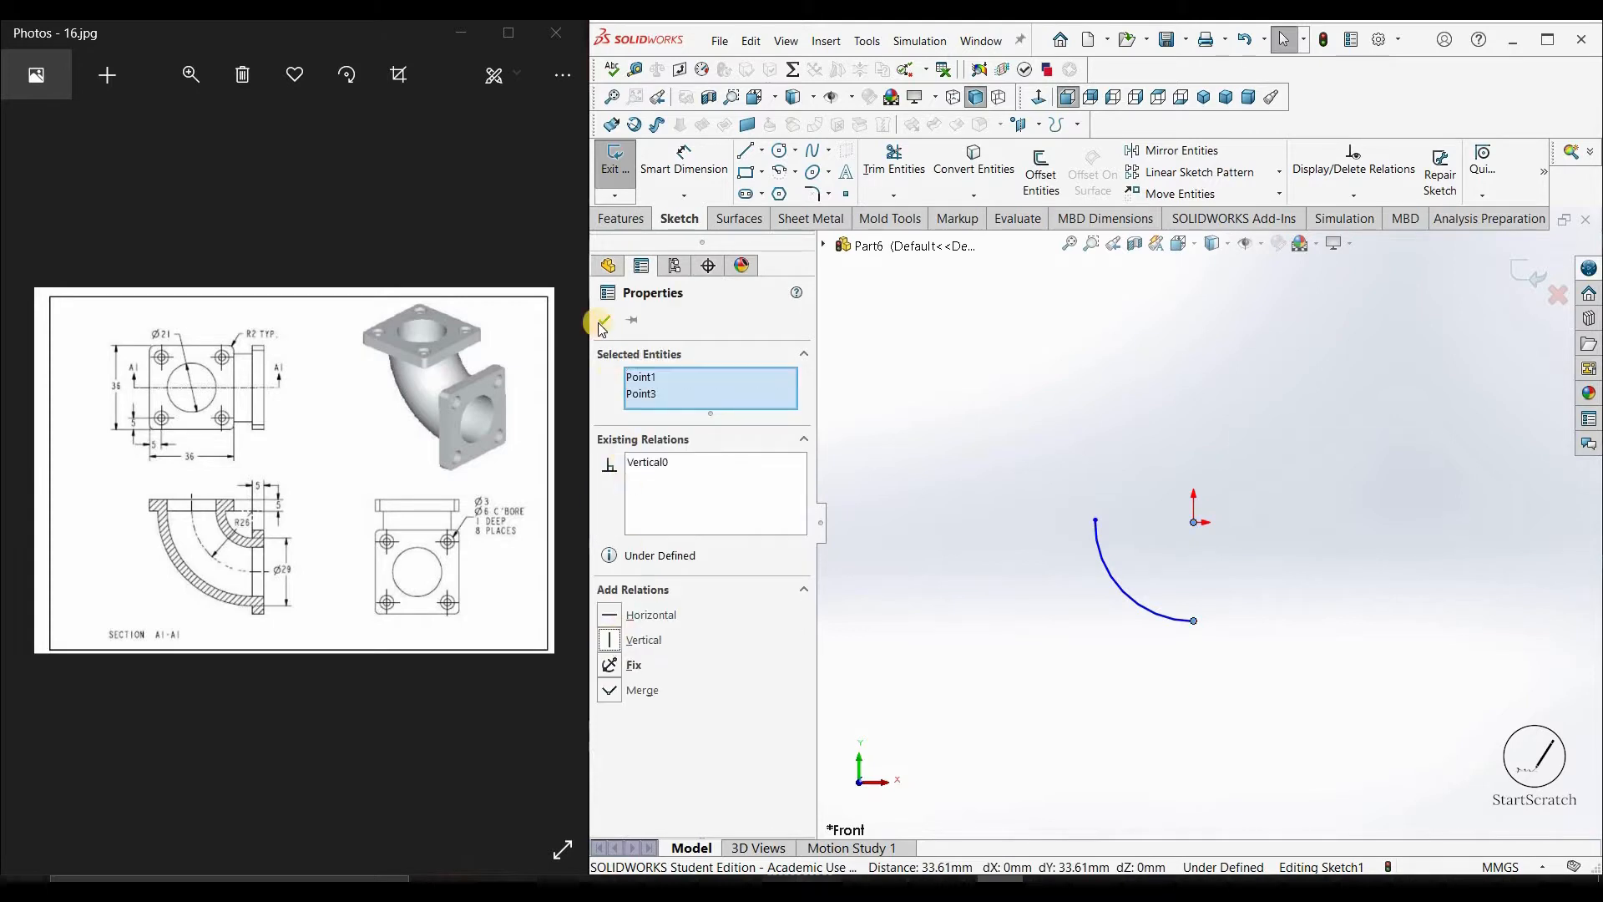
left_click(1097, 518)
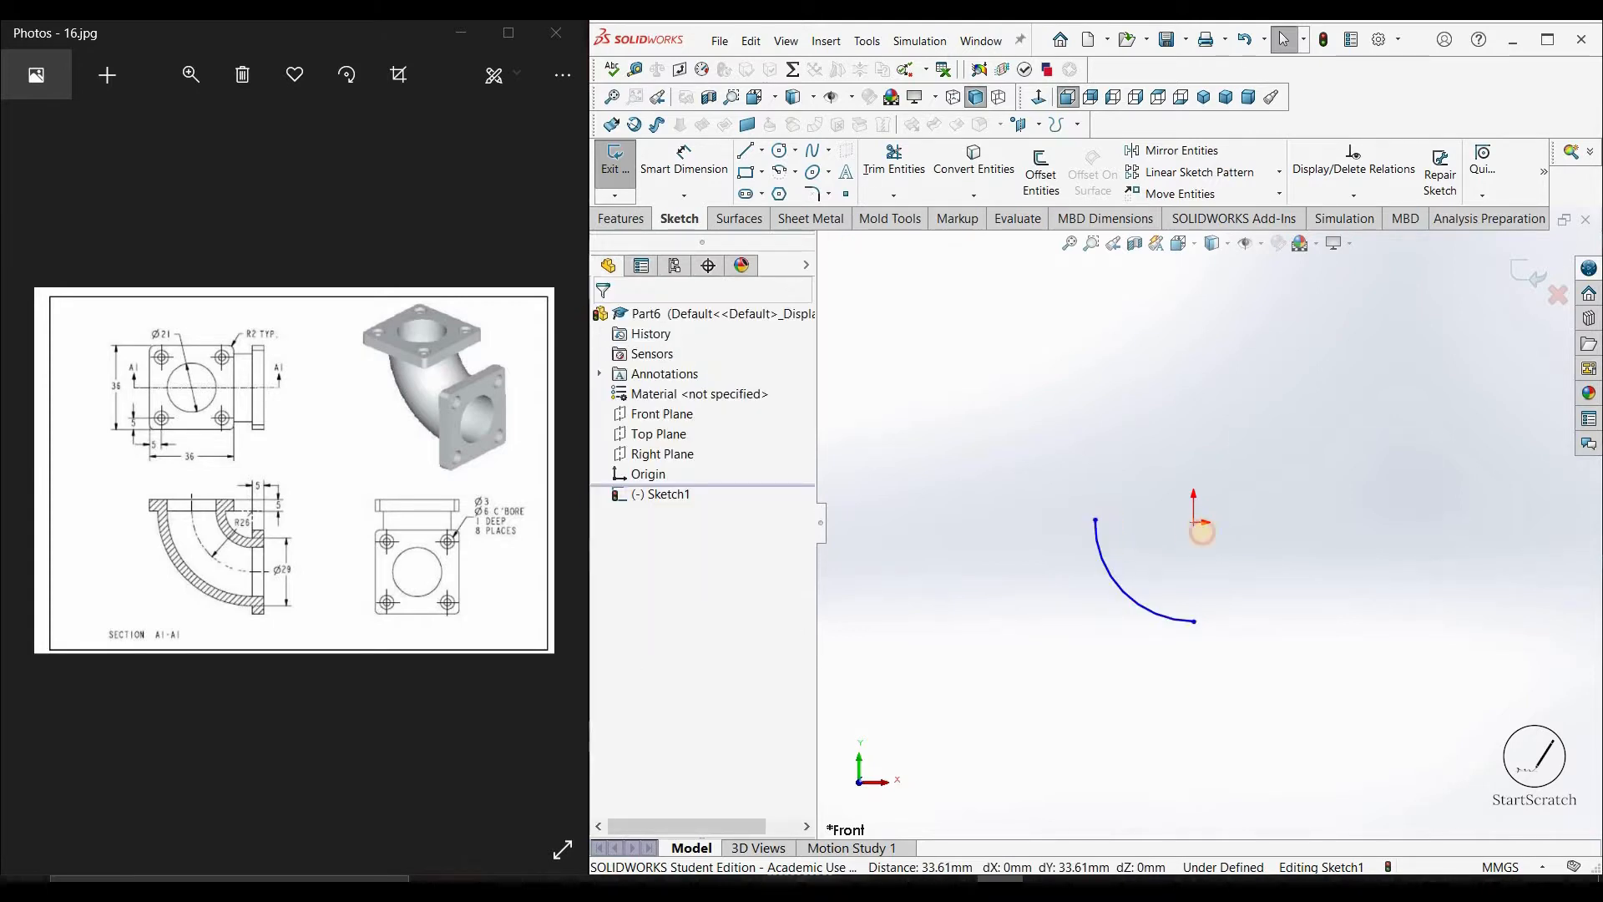
left_click(1192, 522)
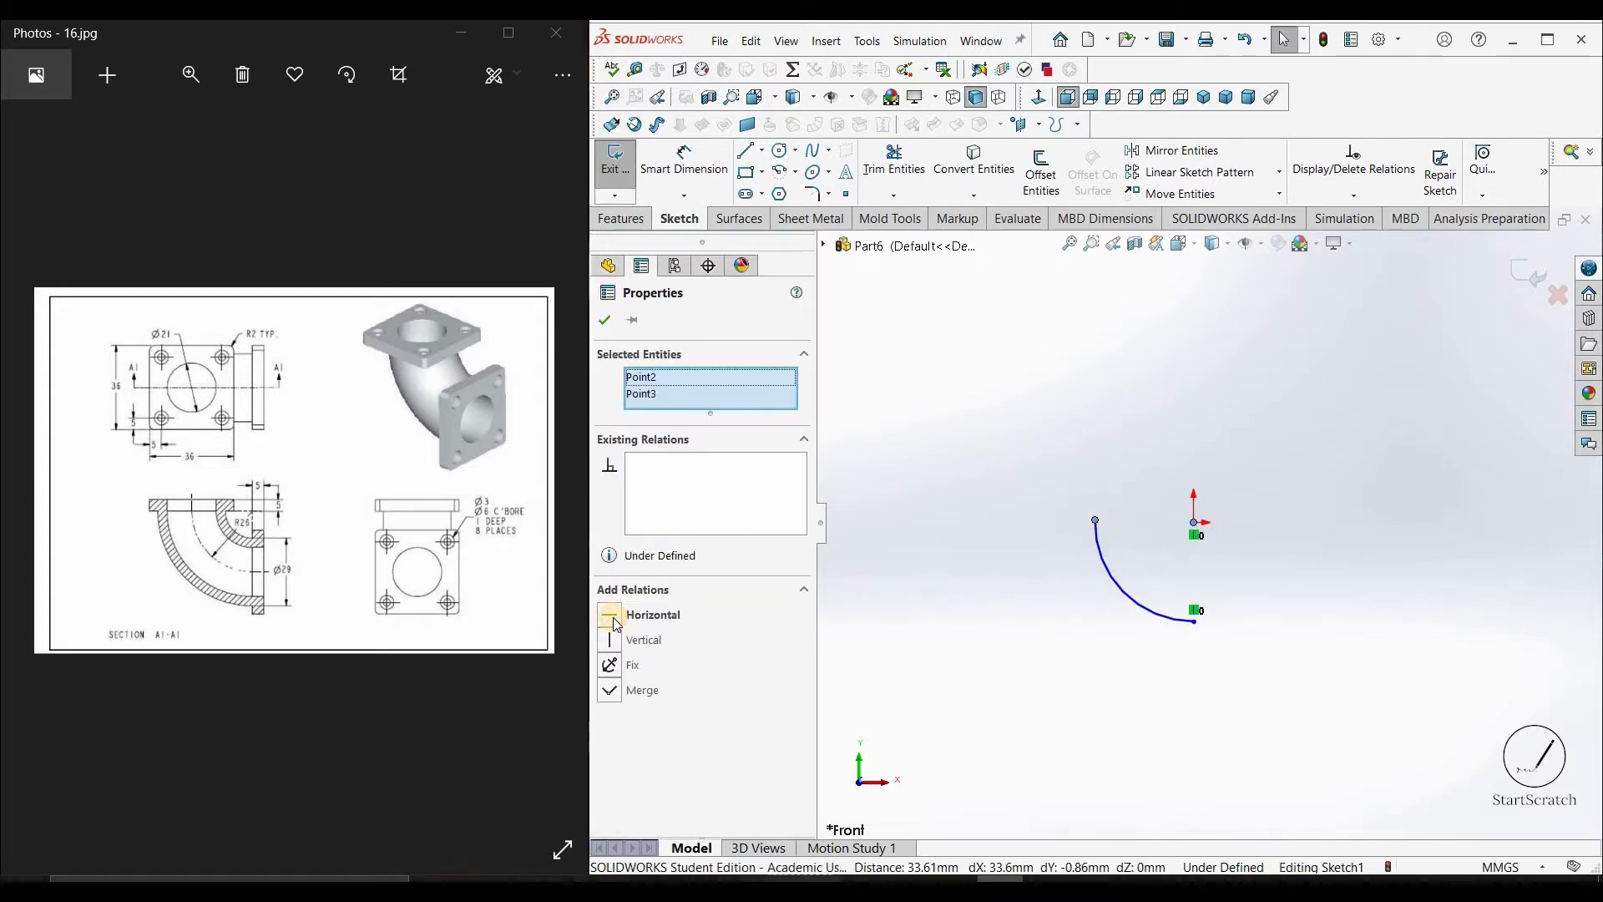
left_click(610, 615)
key("Escape")
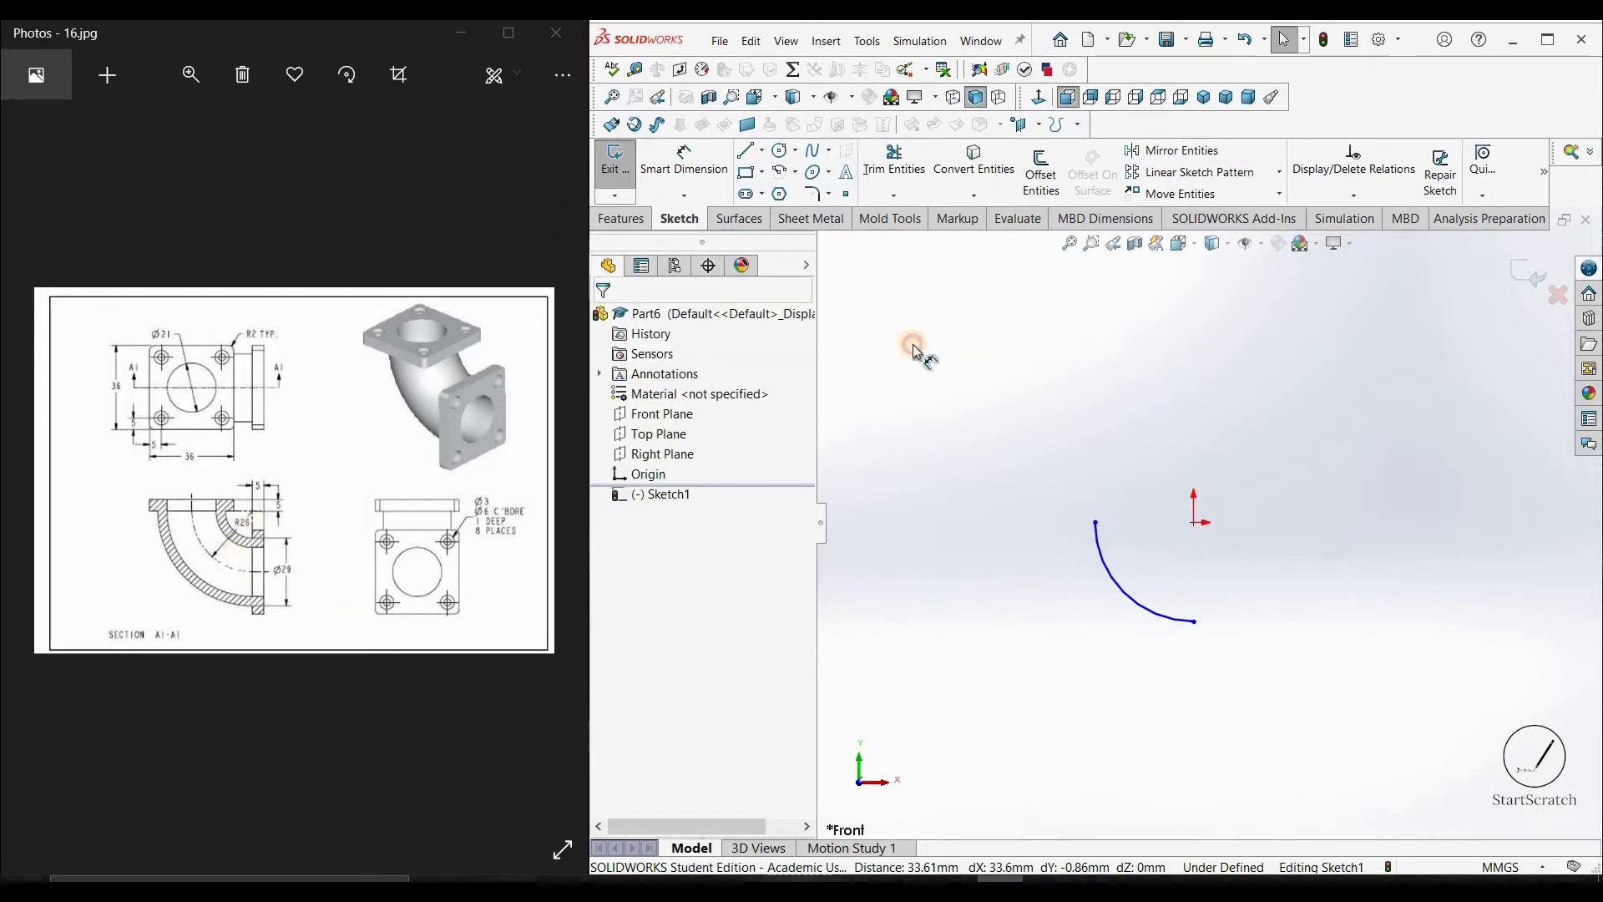
Dimension the arc's radius as 26 mm and exit the sketch
key("d")
left_click(1142, 603)
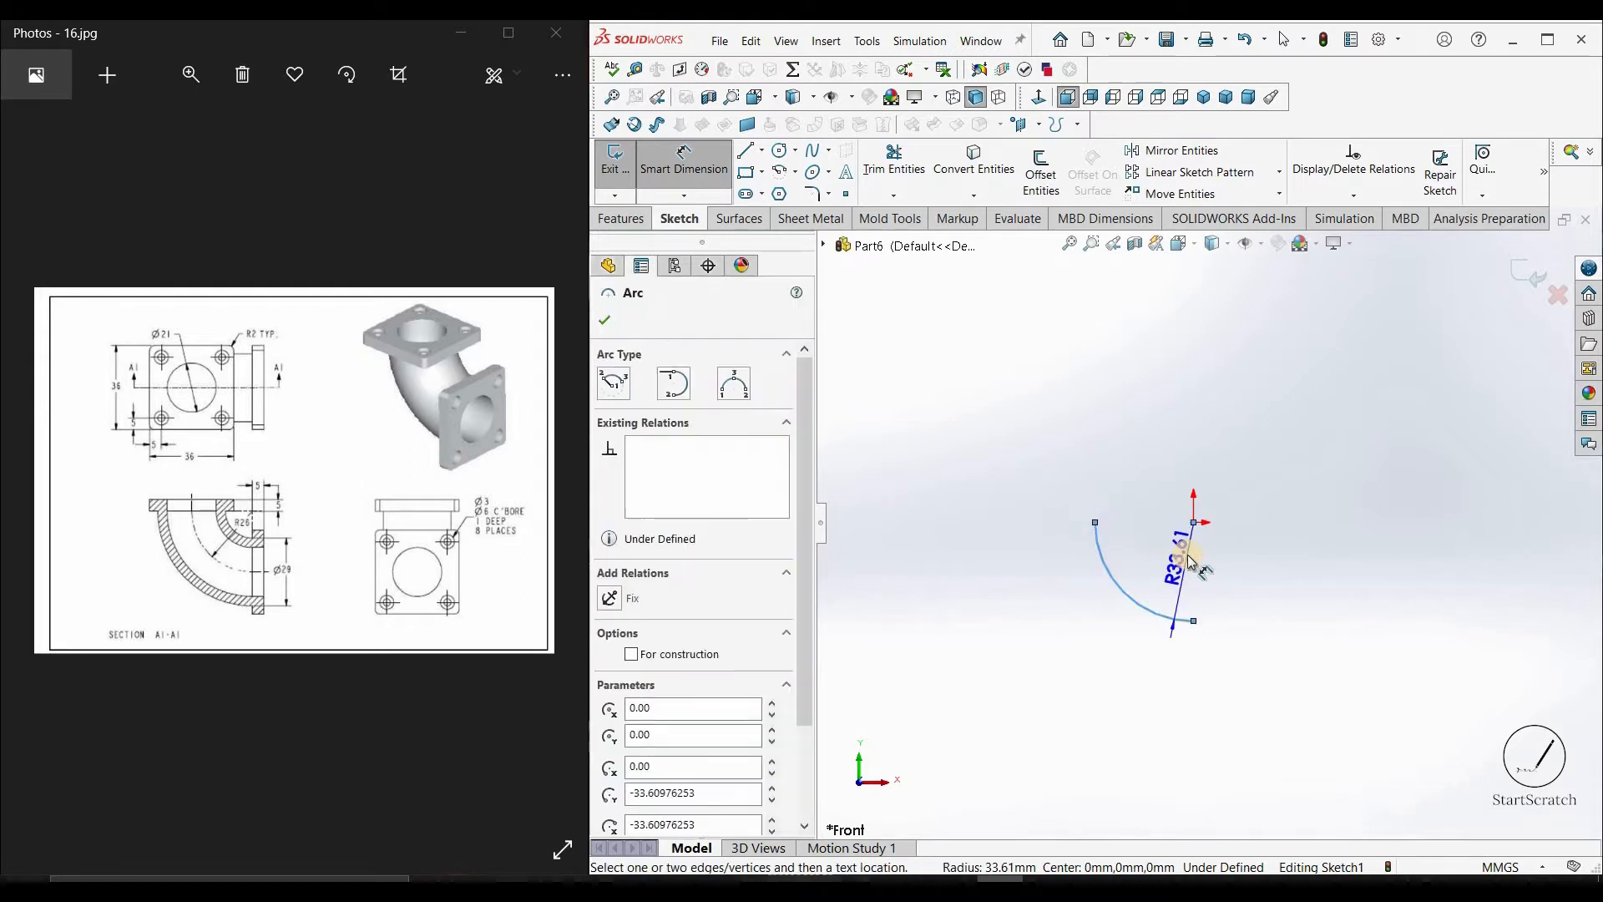
left_click(1191, 562)
type("26")
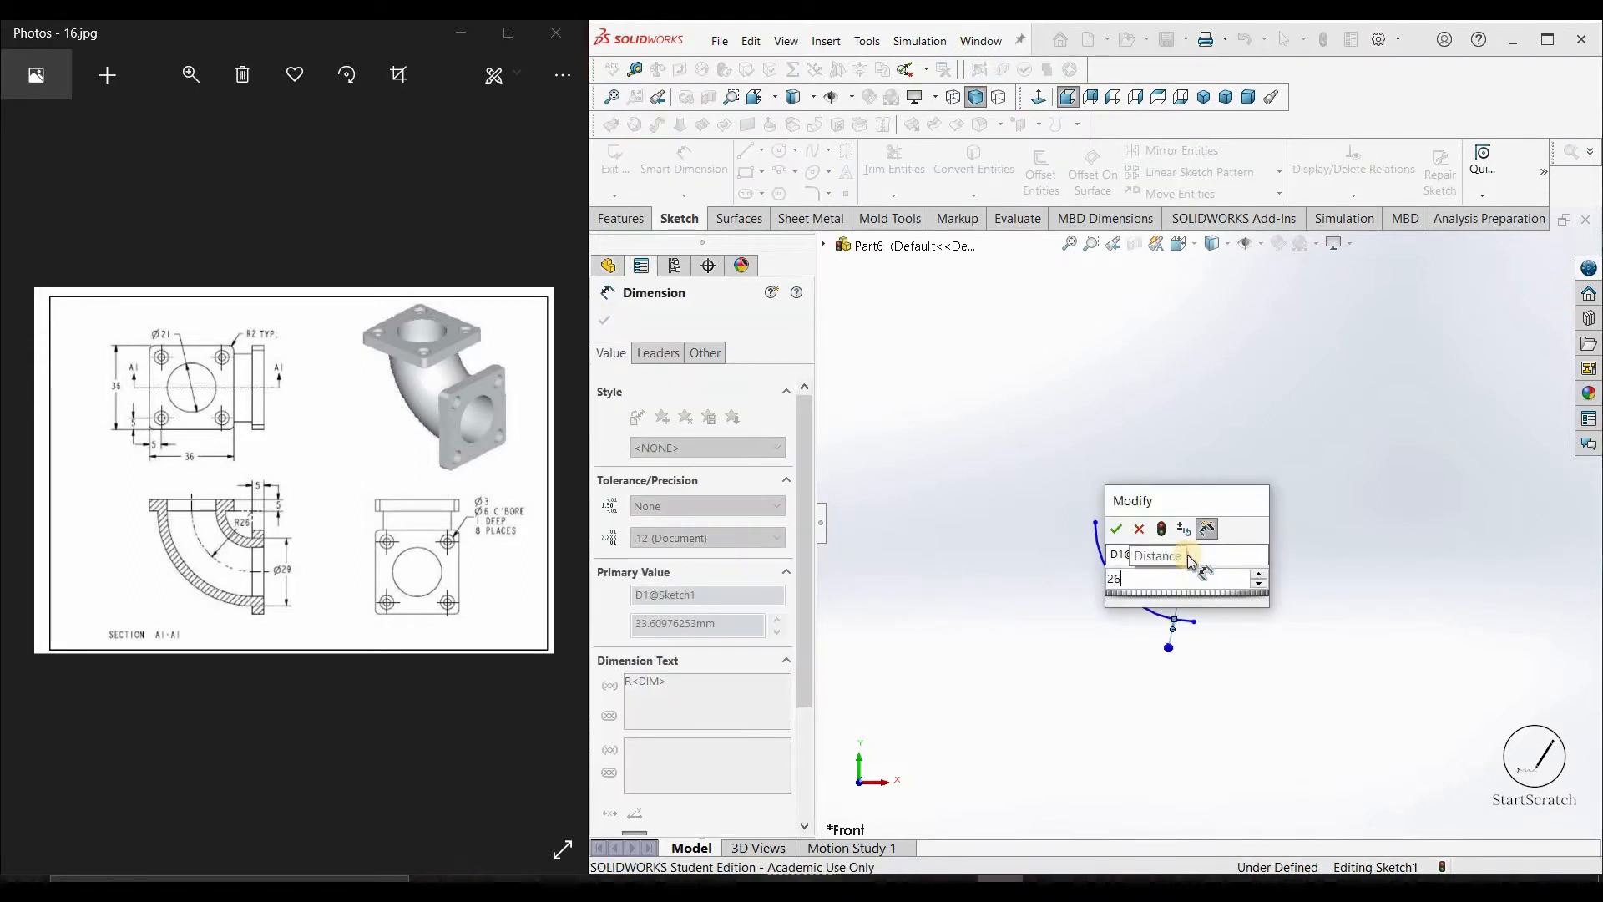
key("Return")
key("Escape")
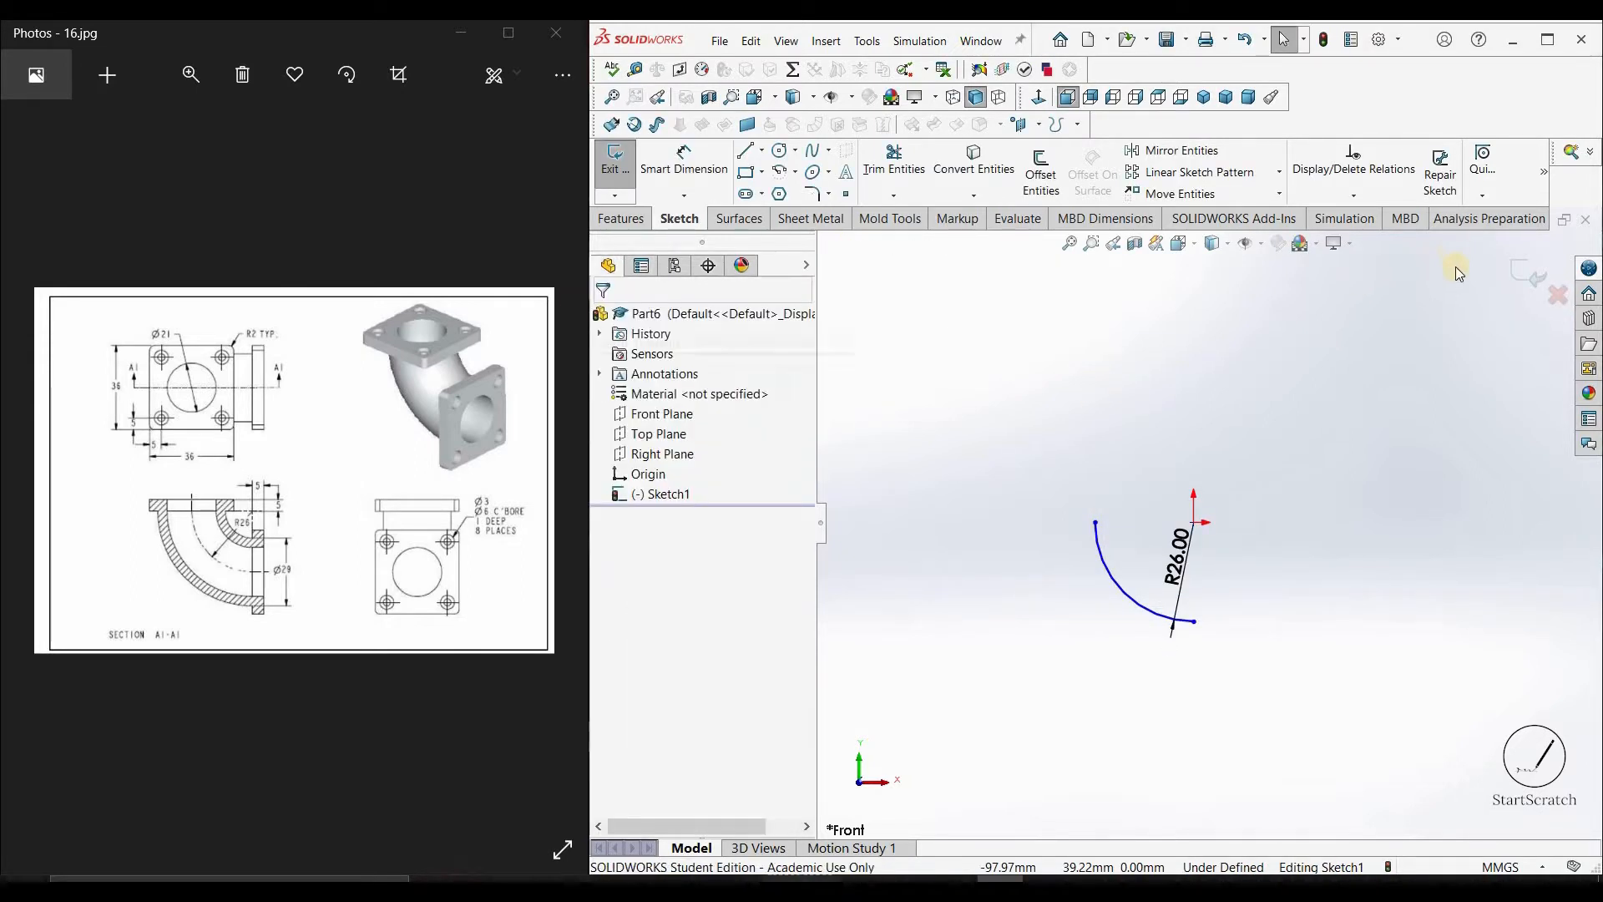
left_click(1524, 276)
left_click(1090, 328)
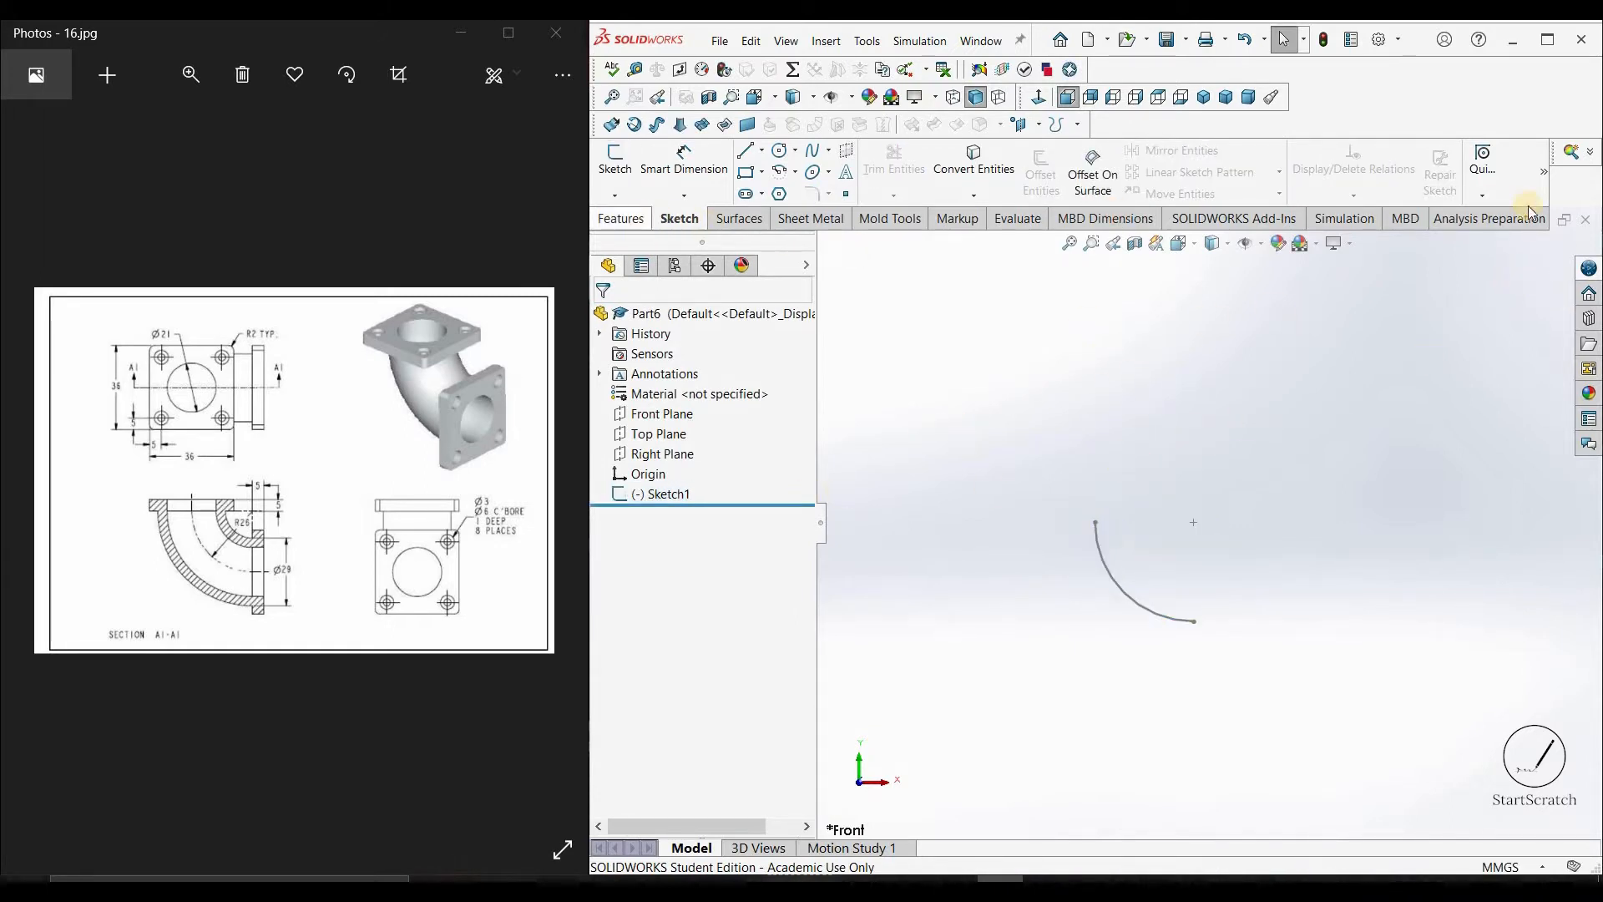
Create a reference plane coincident with the arc's upper endpoint and perpendicular to the arc
left_click(1411, 195)
left_click(1433, 215)
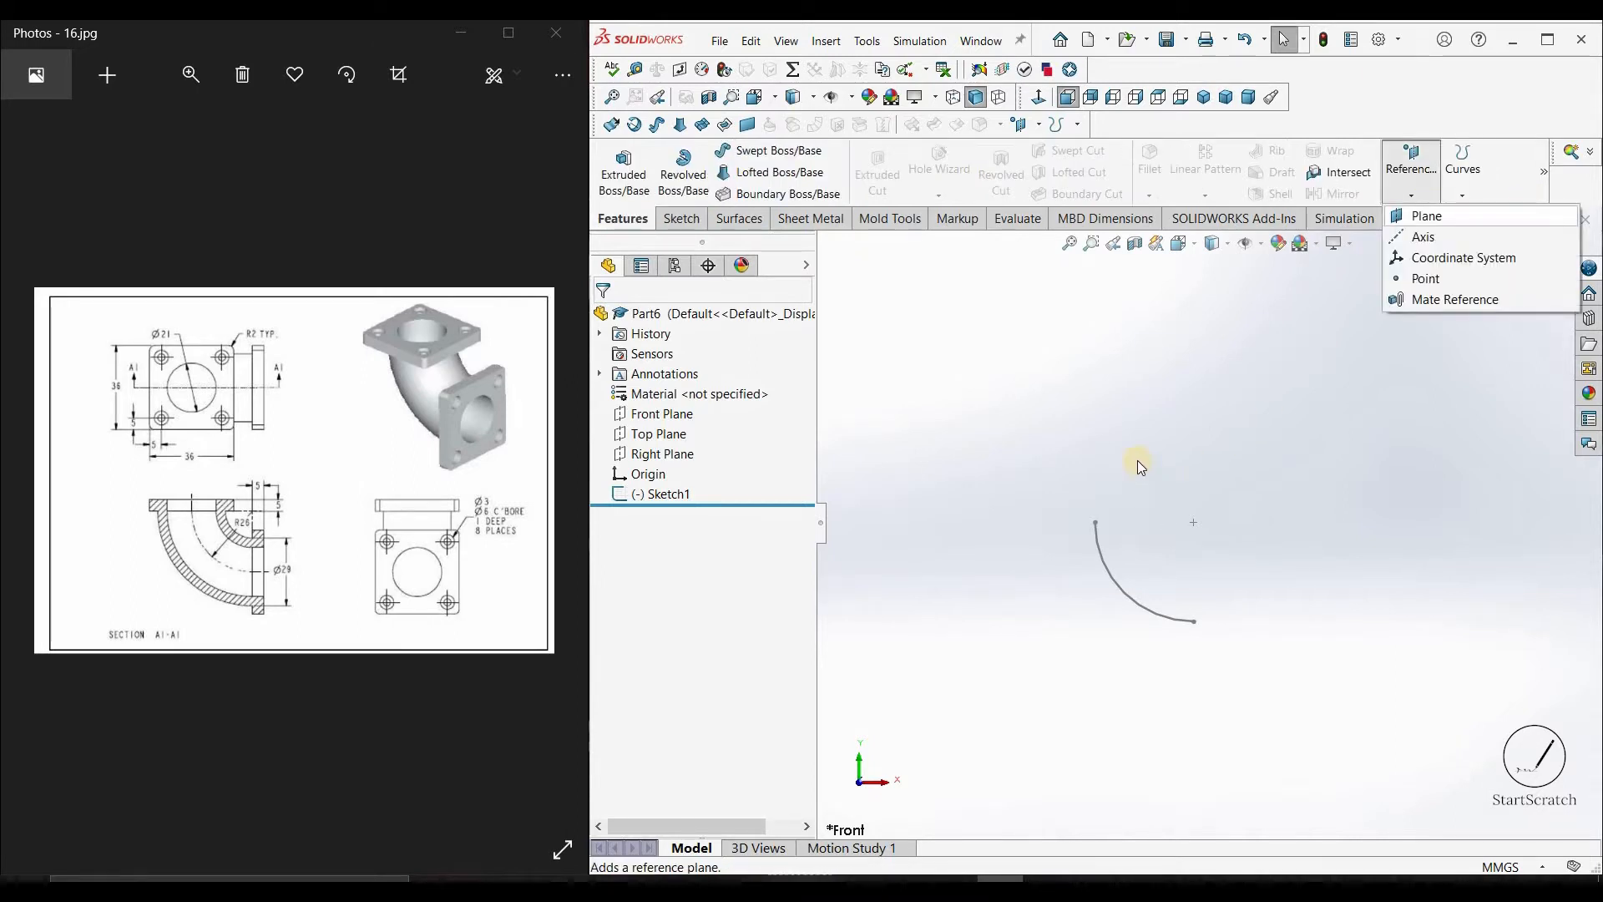
left_click(1099, 524)
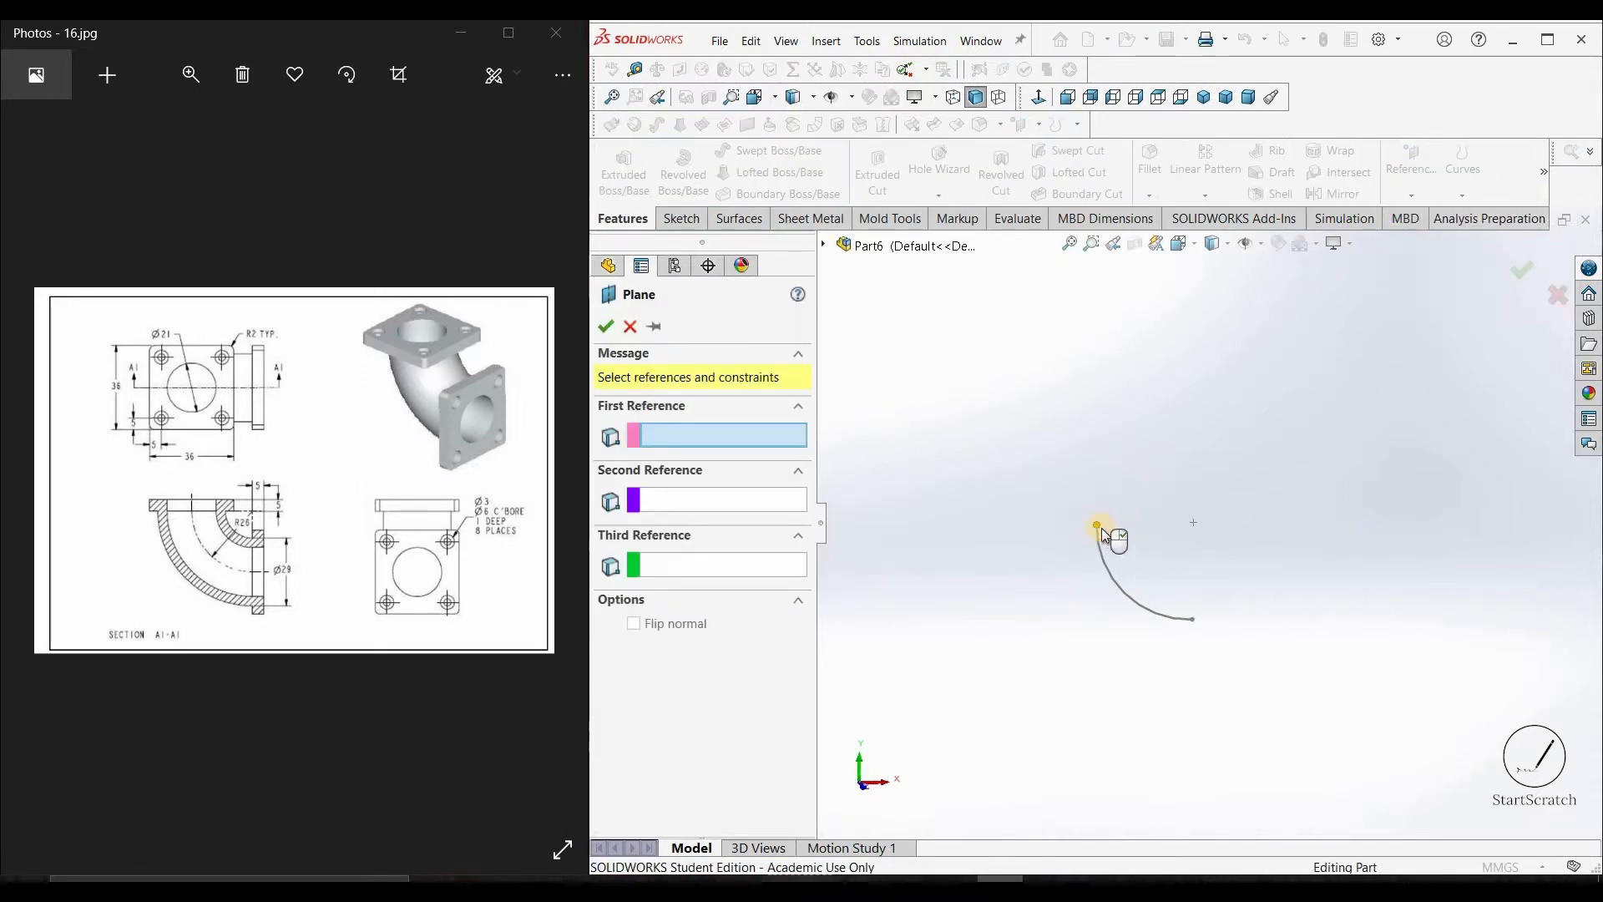
left_click(1109, 573)
middle_click_drag(1131, 498, 1173, 584)
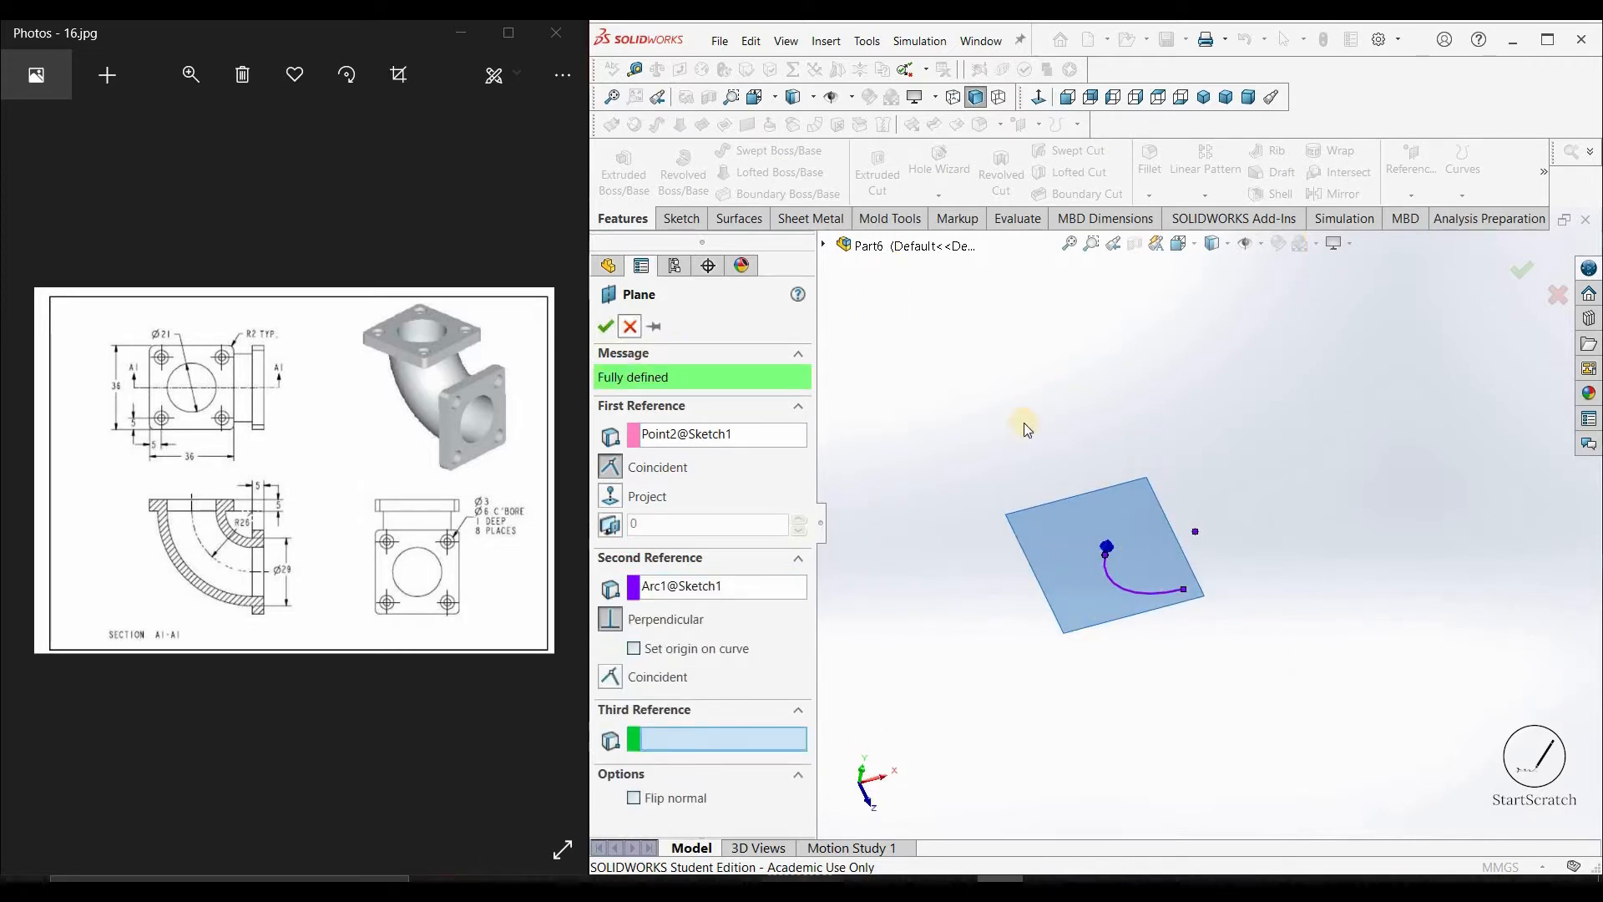
key("Return")
Start a sketch on the new reference plane and draw a circle about 26.7 mm in diameter centred on the arc's endpoint
right_click(1138, 501)
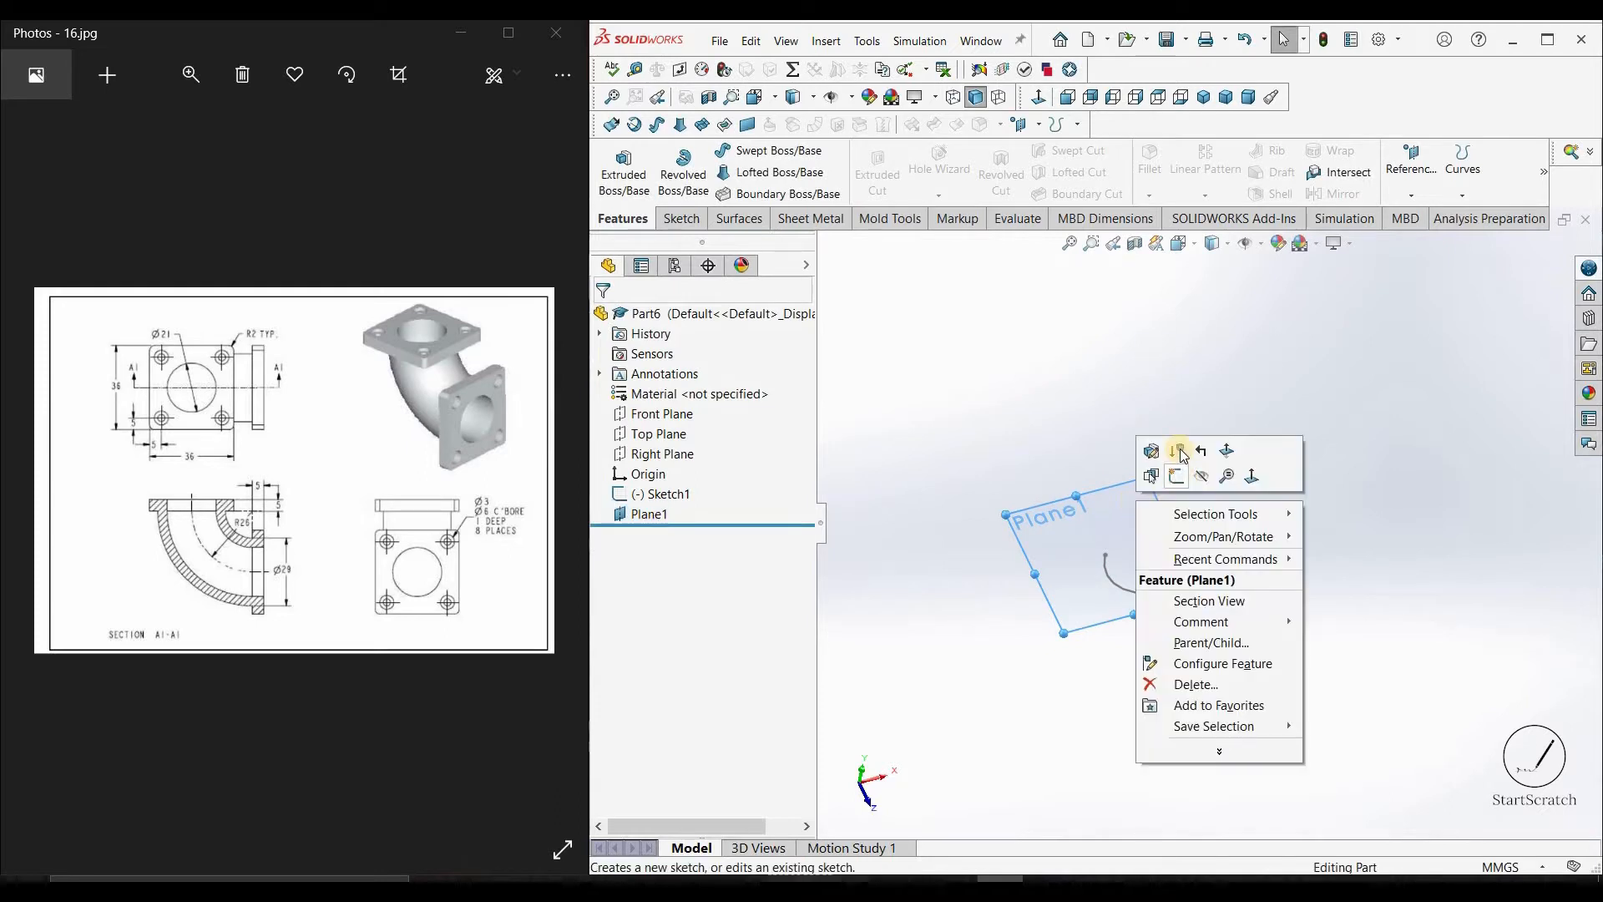
left_click(1179, 452)
left_click(1043, 102)
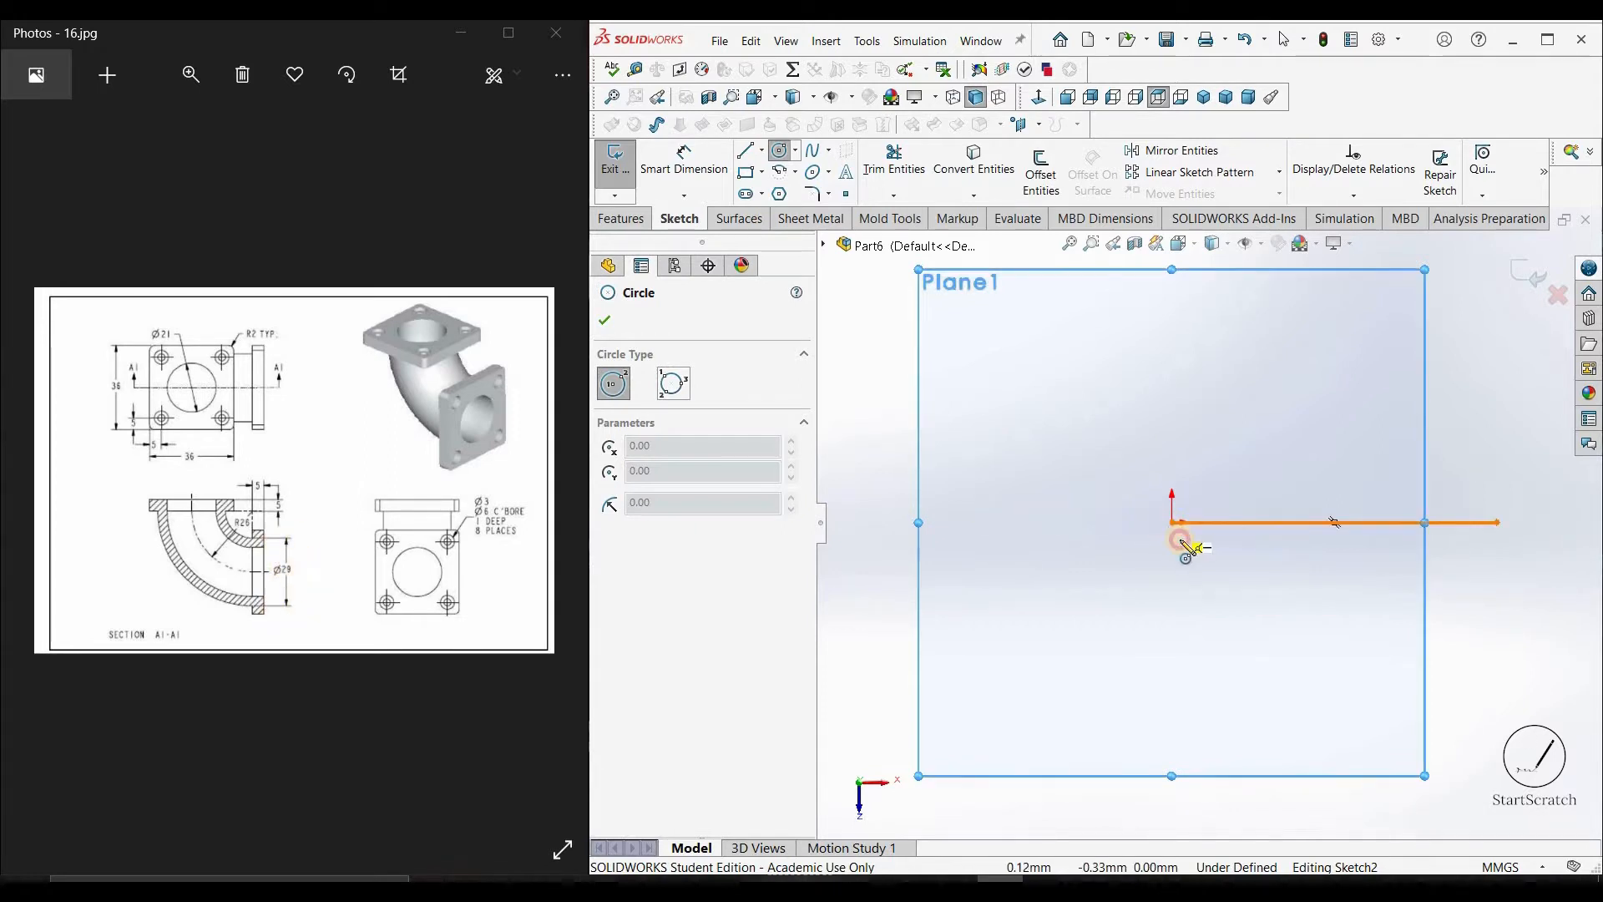
left_click(1174, 524)
left_click(1256, 666)
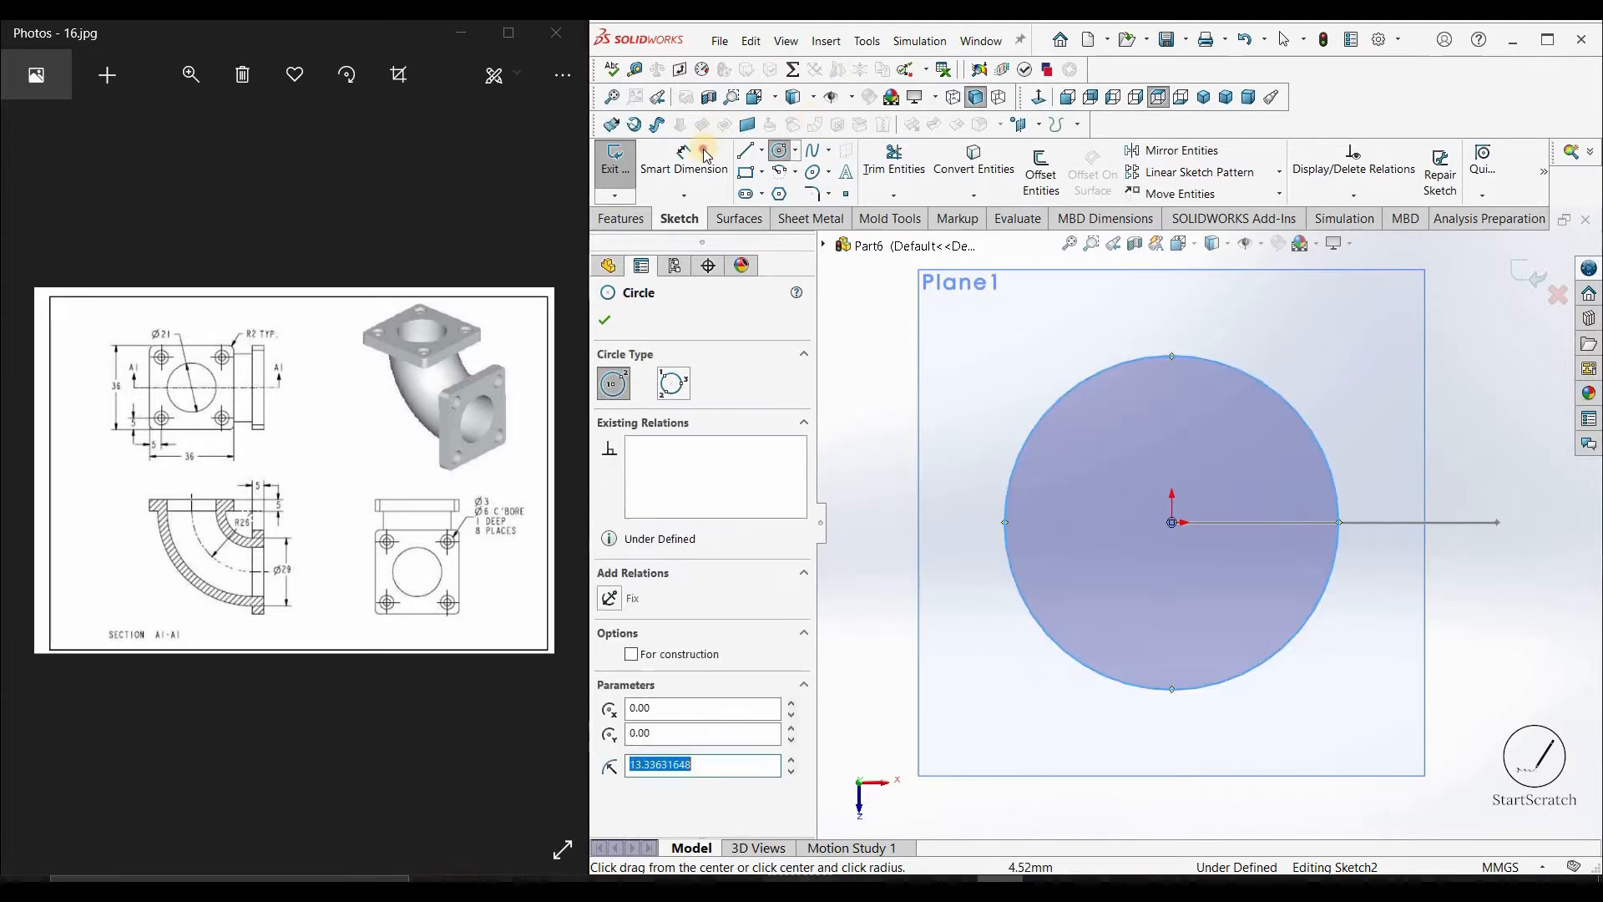
Dimension the circle's diameter as 29 mm
left_click(706, 155)
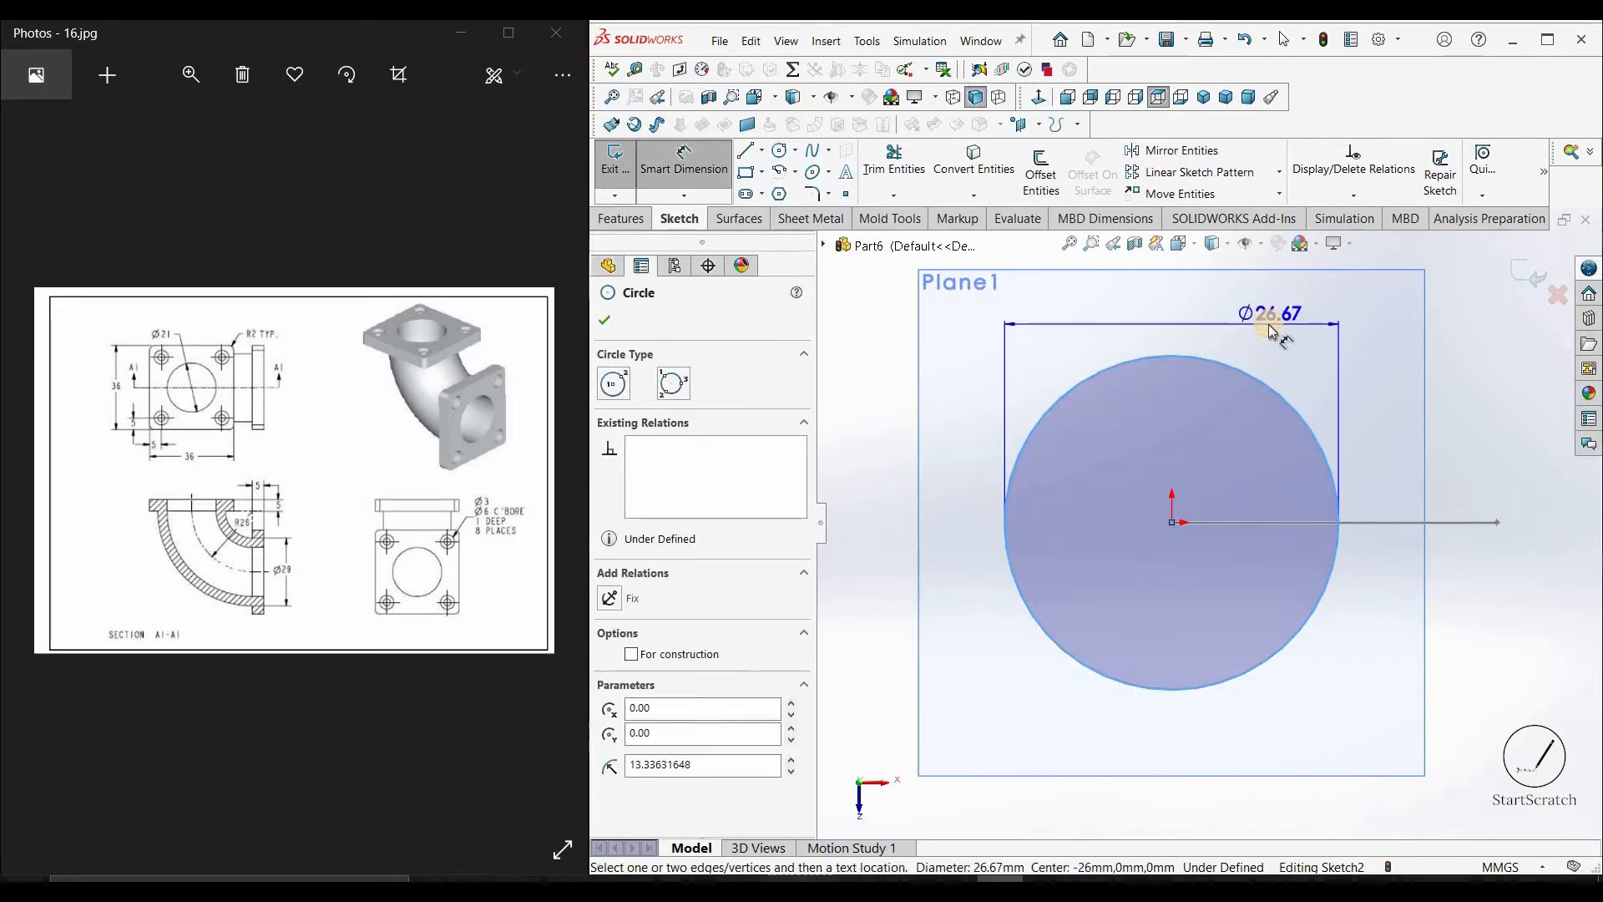
left_click(1269, 324)
key("Return")
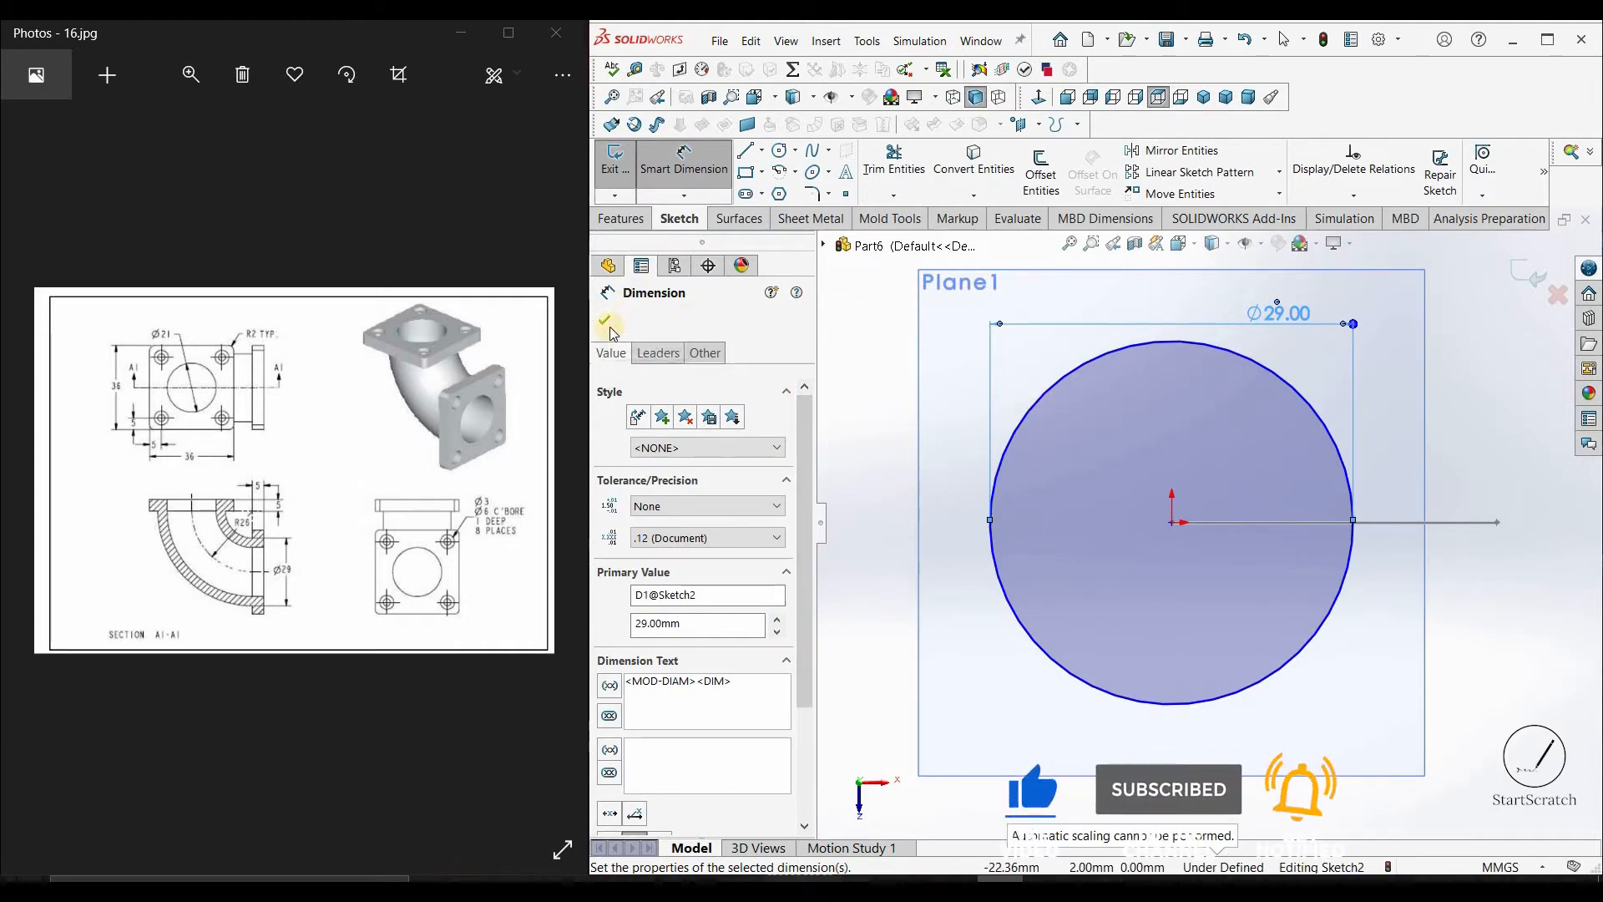
left_click(609, 325)
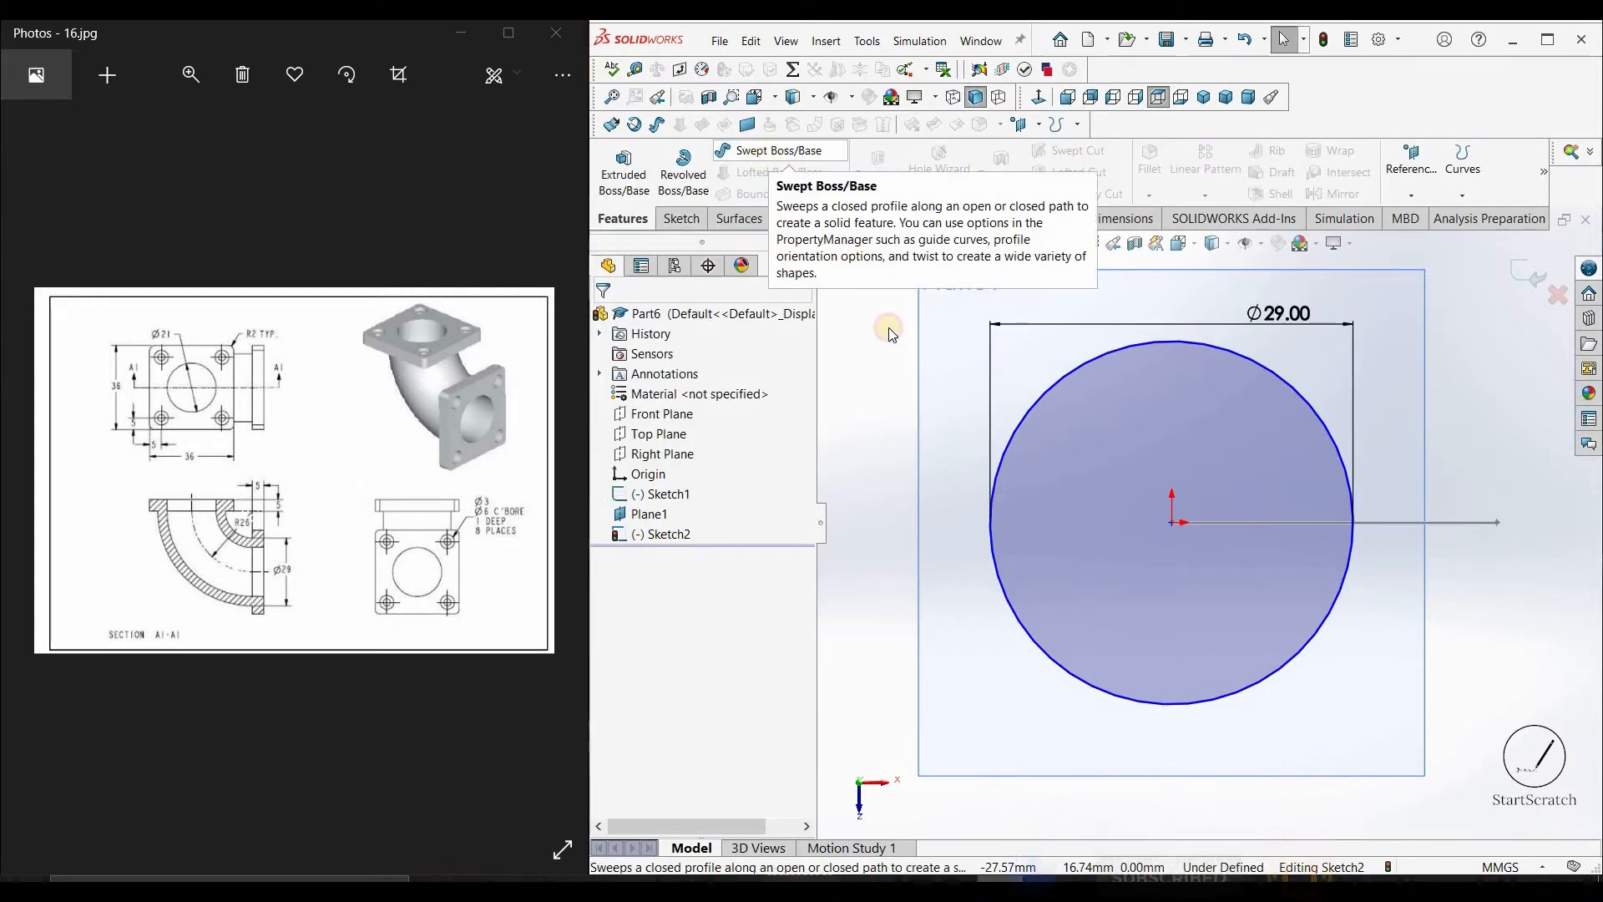
Create a swept boss using the 29 mm circle as the profile and the quarter arc as the path
left_click(769, 156)
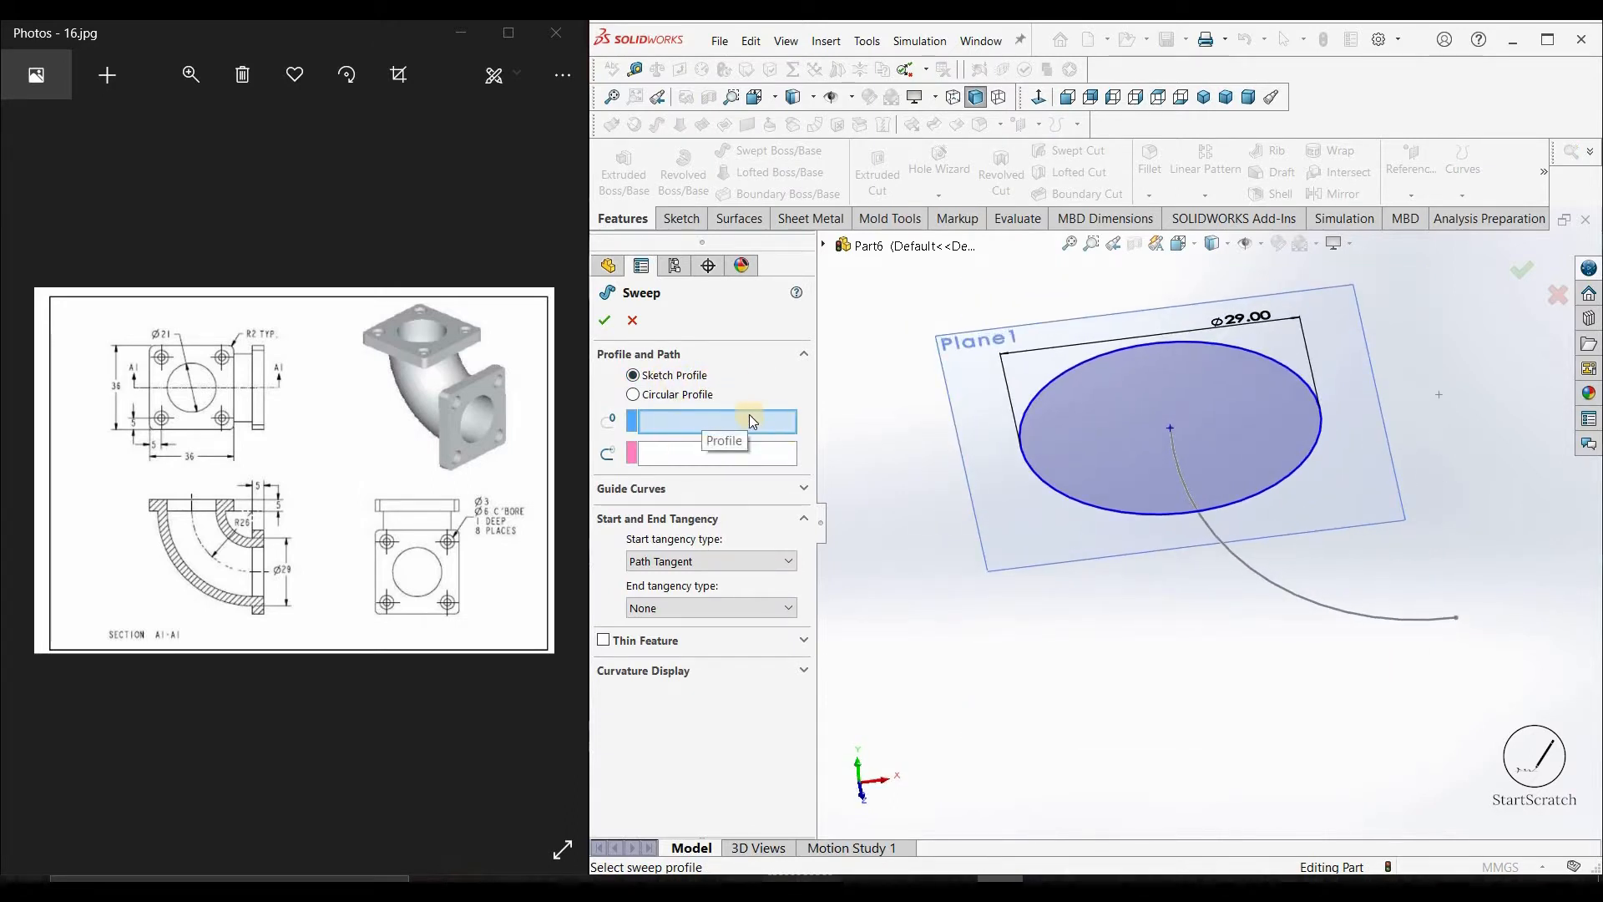
left_click(1311, 391)
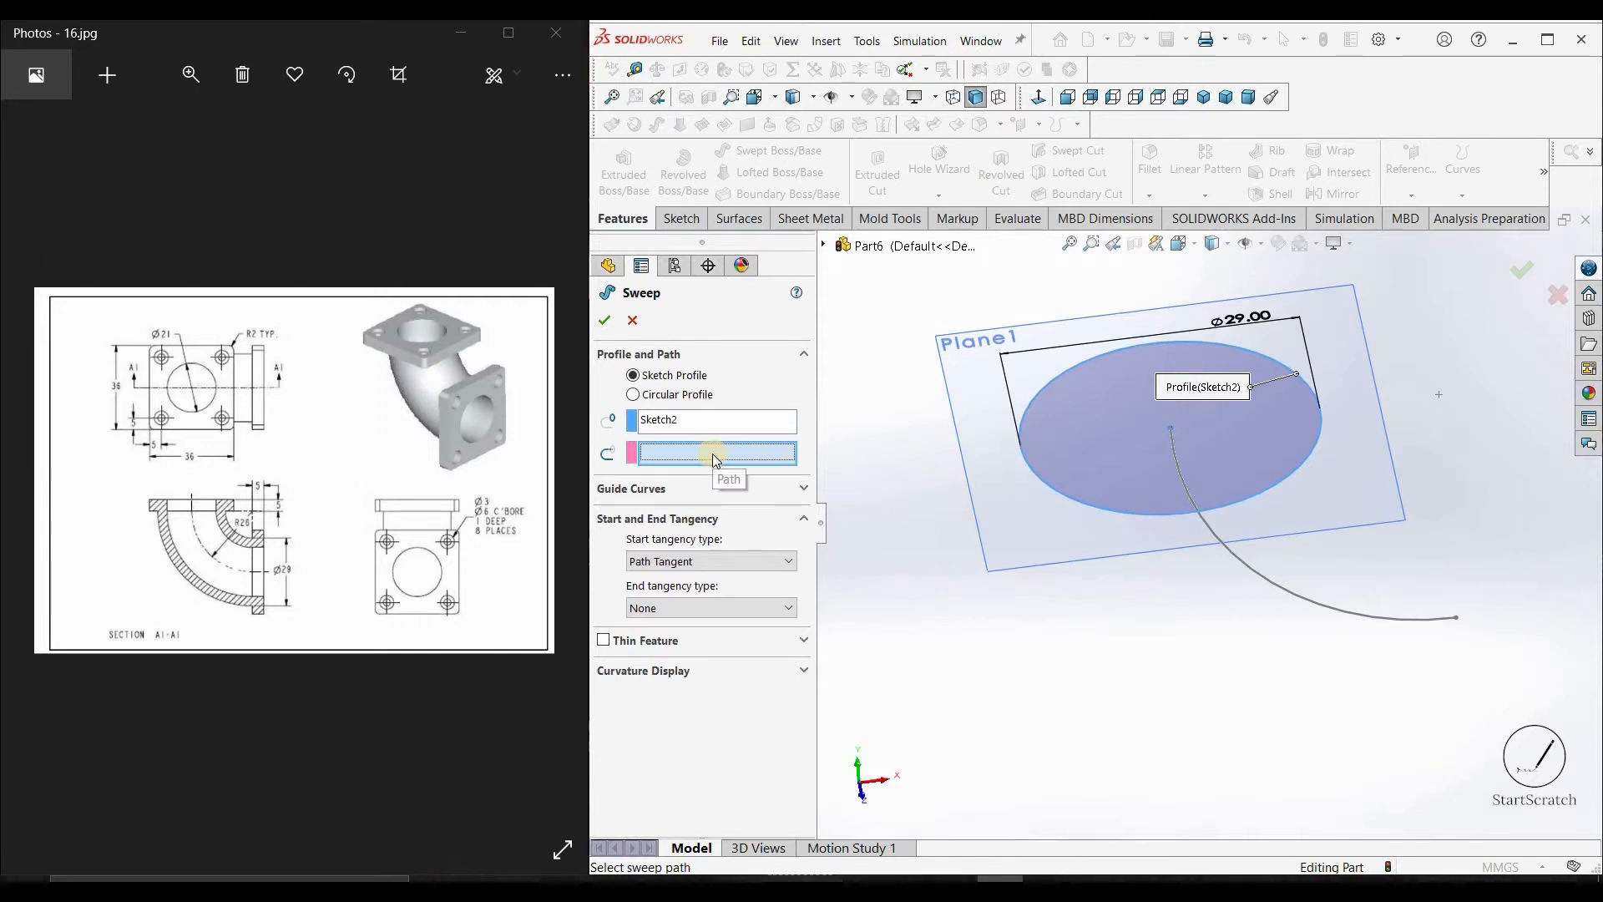
left_click(1311, 601)
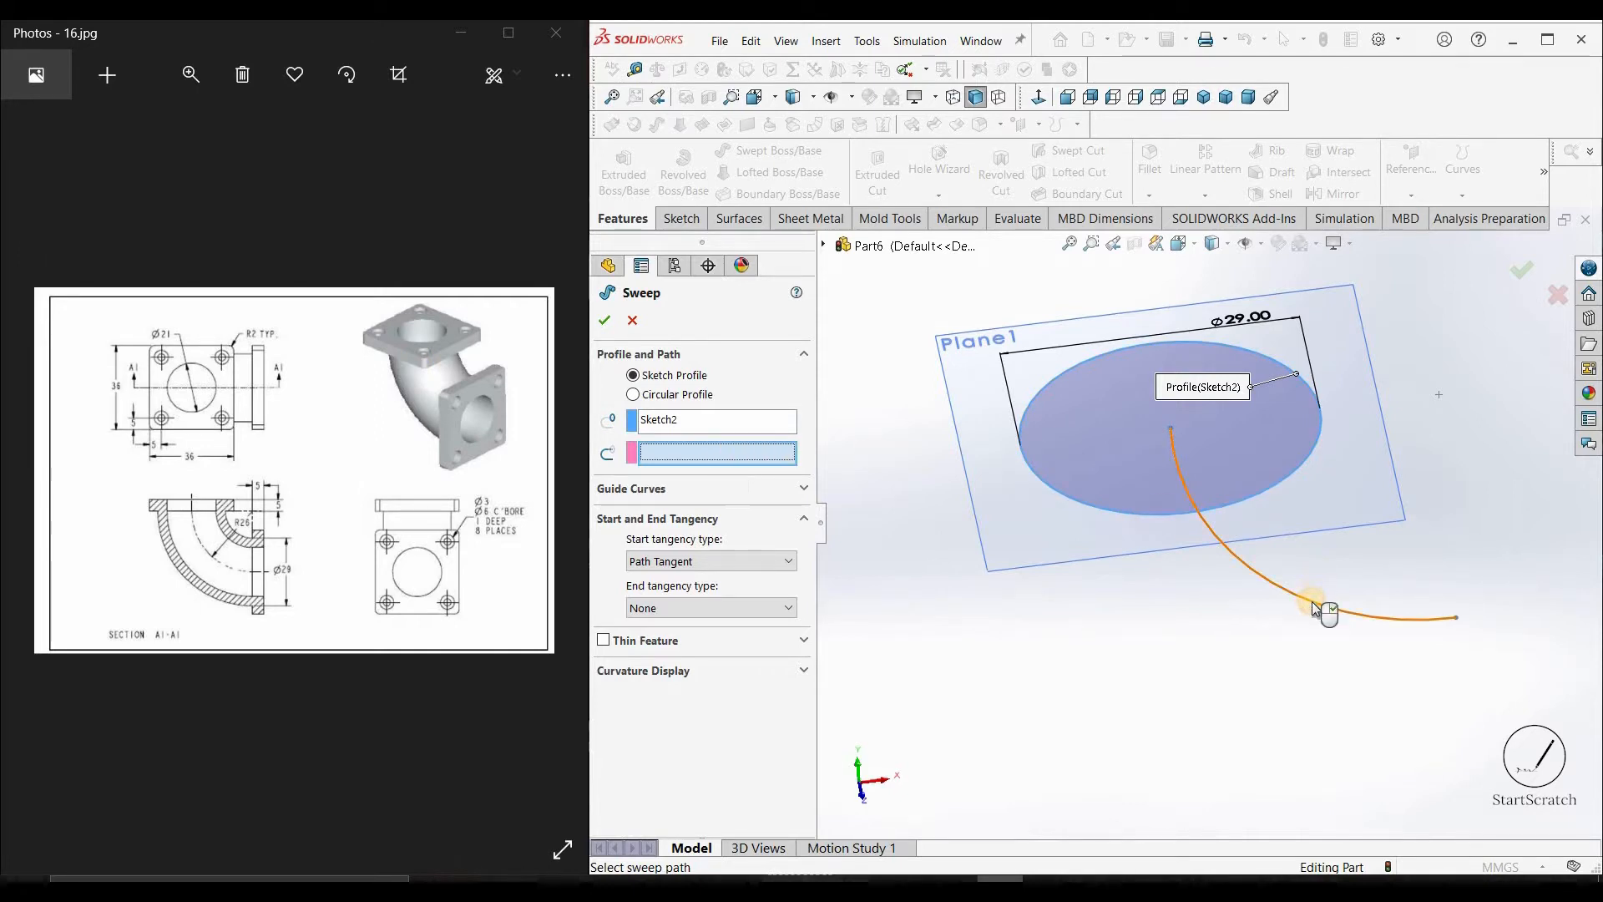
mouse_move(1315, 498)
middle_mouse_down()
mouse_move(1302, 526)
mouse_move(1389, 537)
mouse_move(1261, 534)
middle_mouse_up()
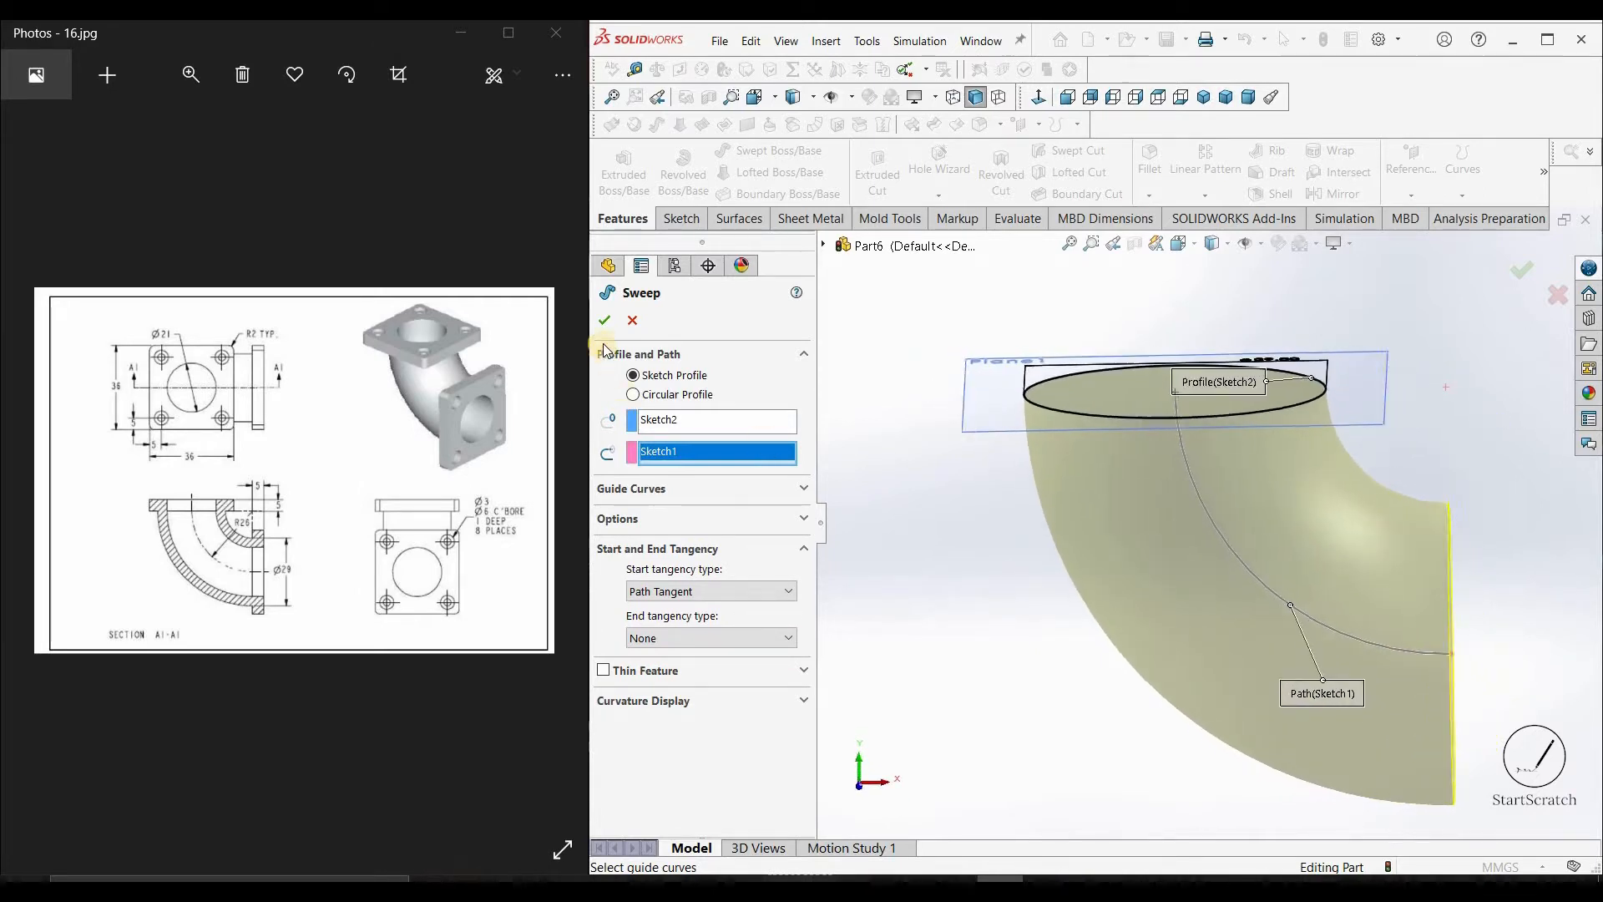
left_click(609, 329)
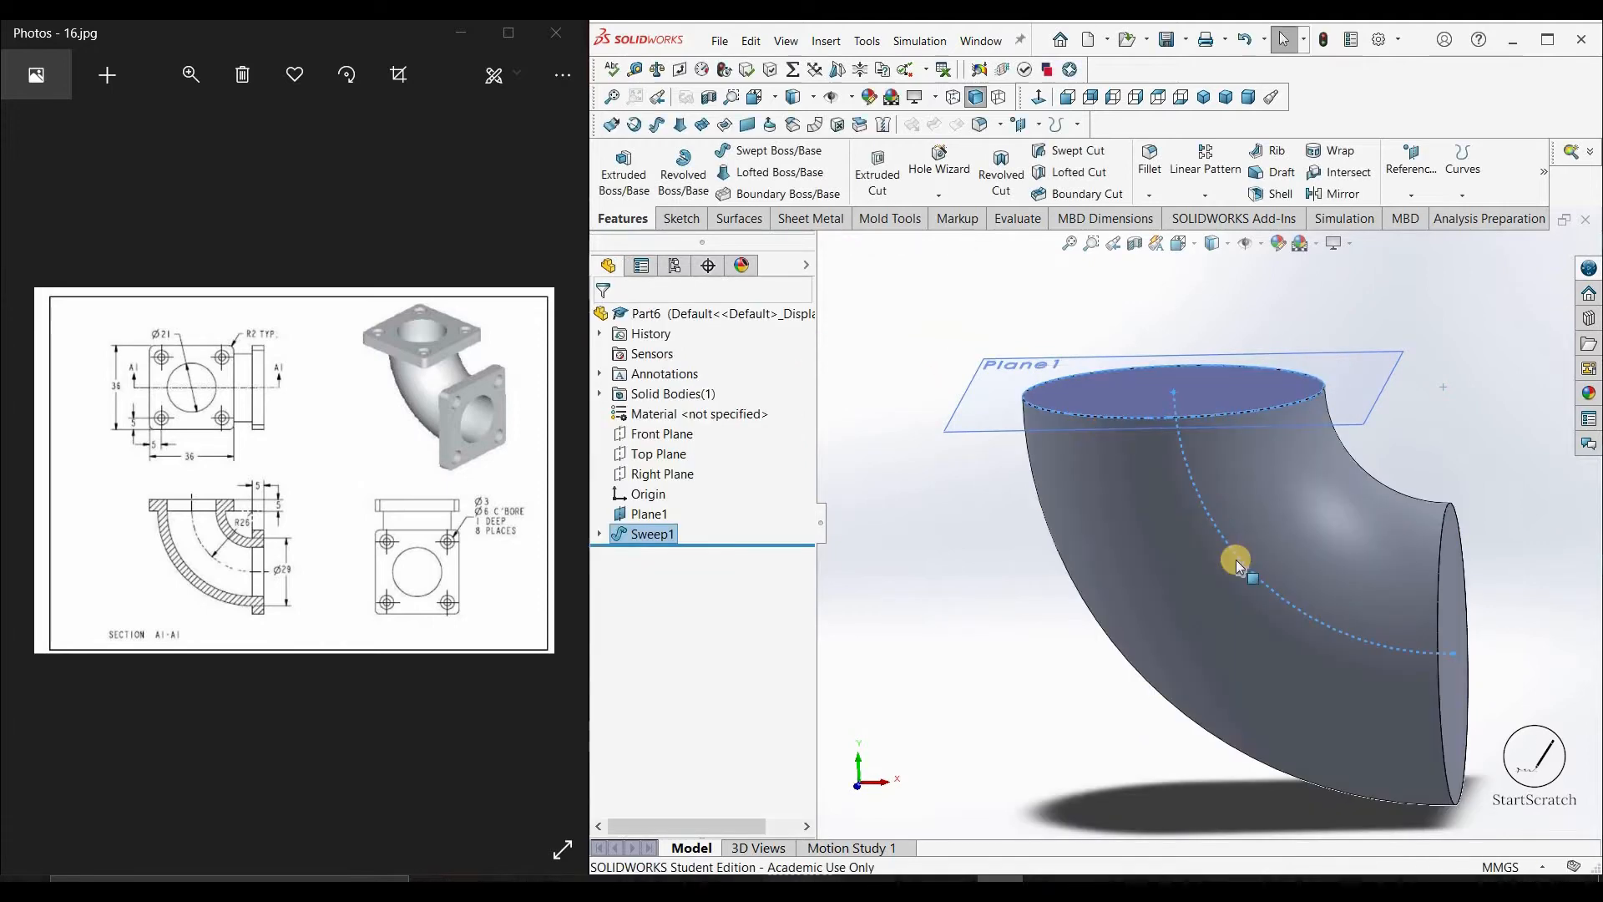
Start a sketch on Plane1 and draw a circle about 14.4 mm in diameter inside the elbow's upper end face
middle_click_drag(1282, 513, 1345, 699)
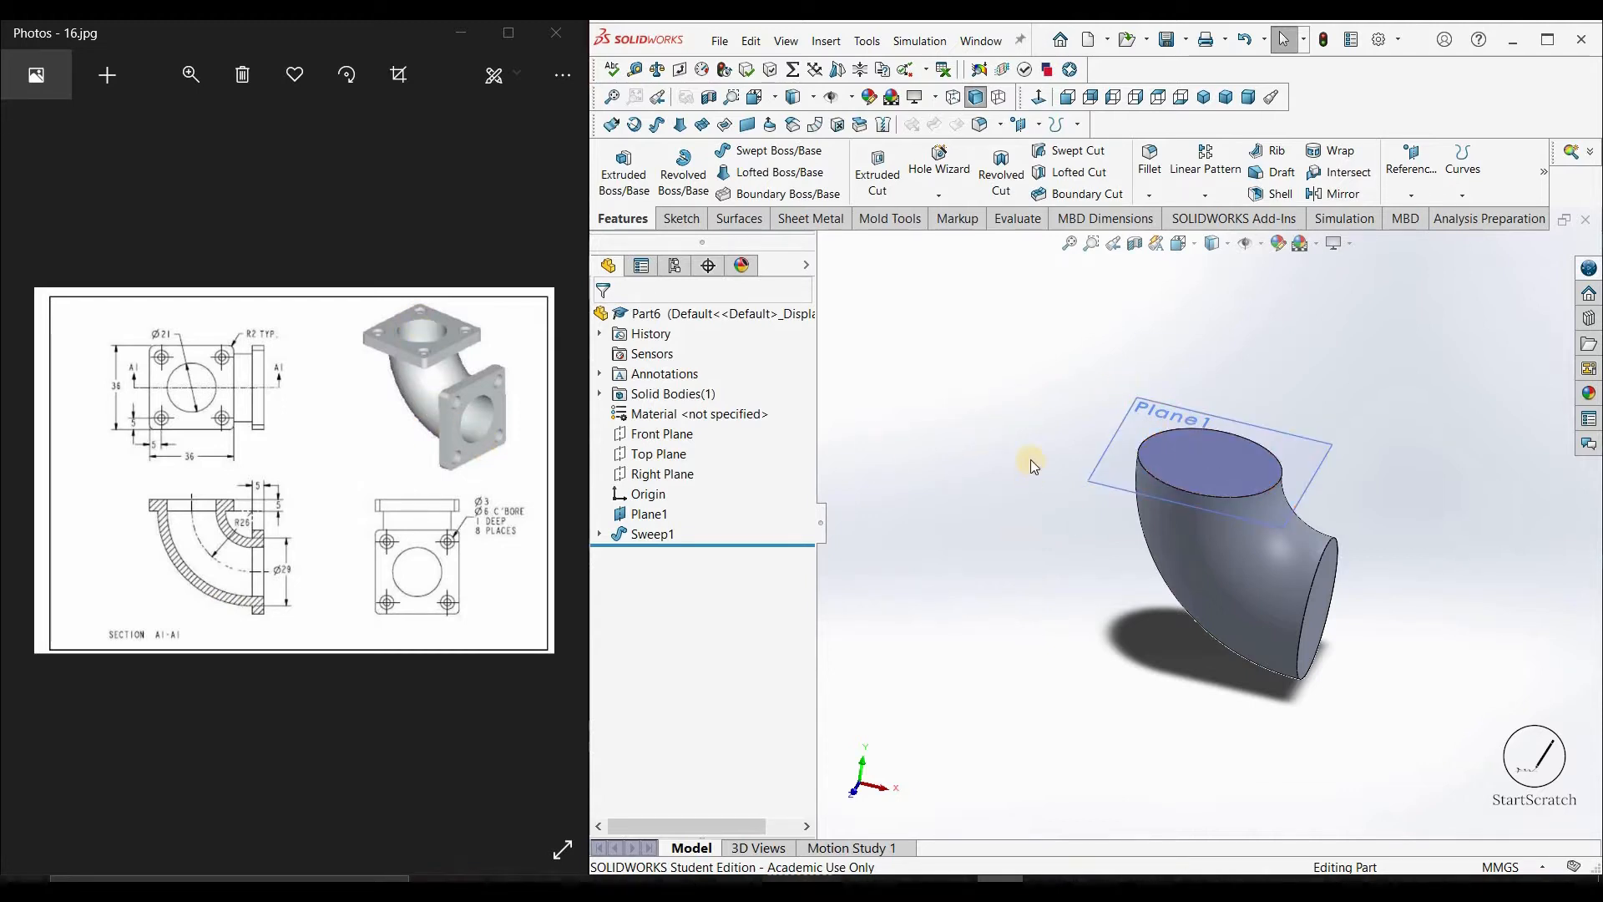
left_click(1325, 435)
left_click(1053, 125)
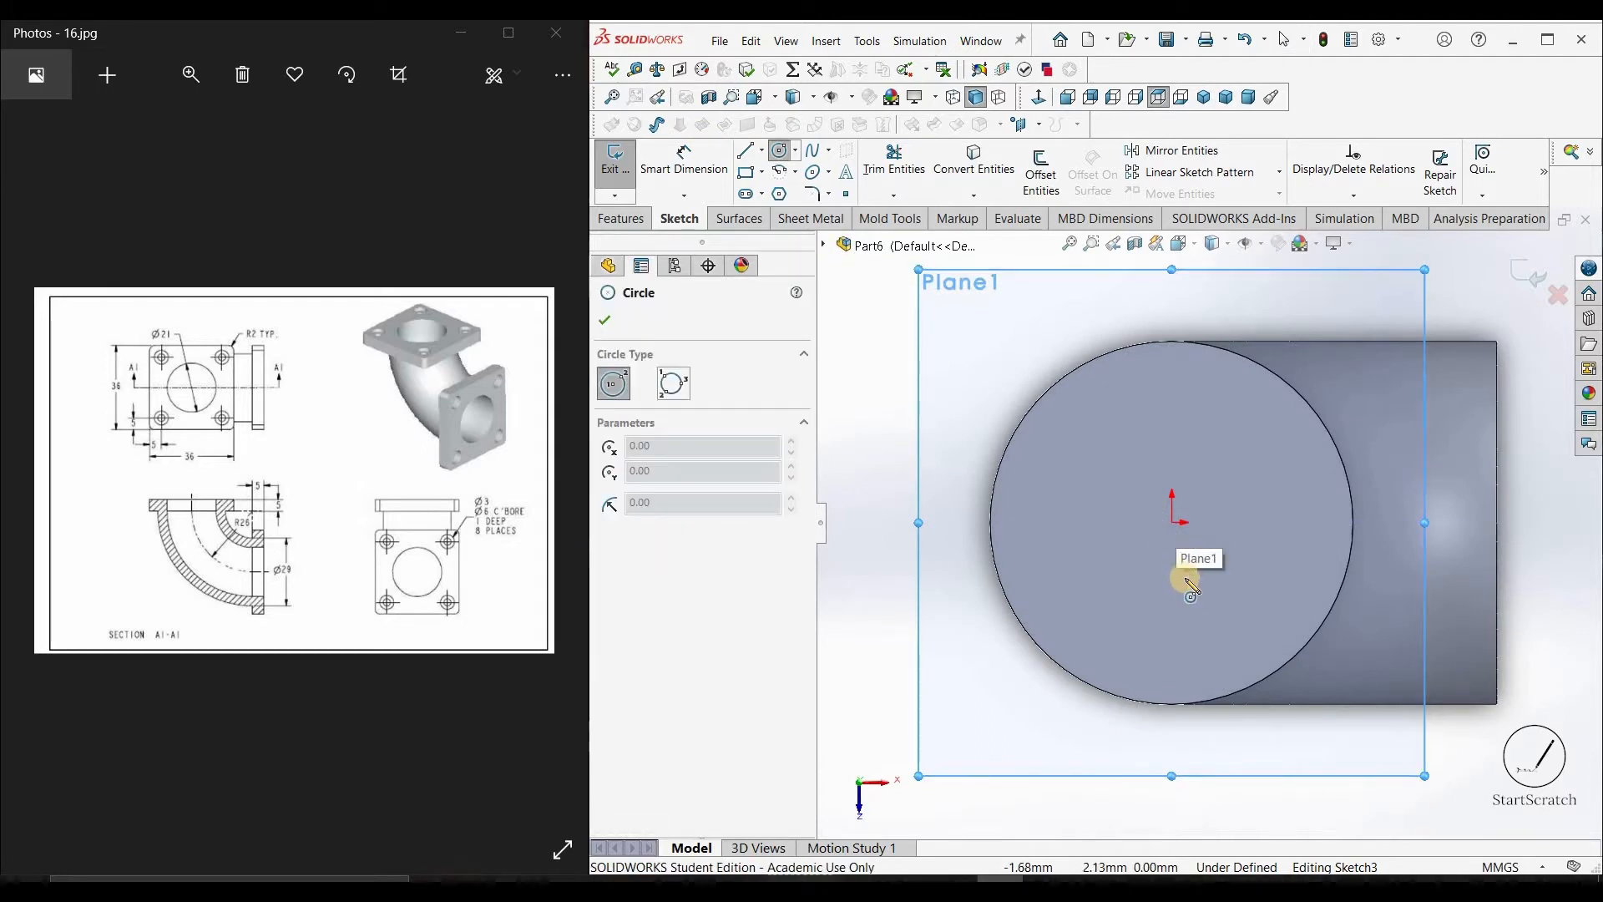
left_click(1145, 506)
left_click(1189, 585)
Dimension the inner circle's diameter as 21 mm
left_click(671, 157)
left_click(1179, 430)
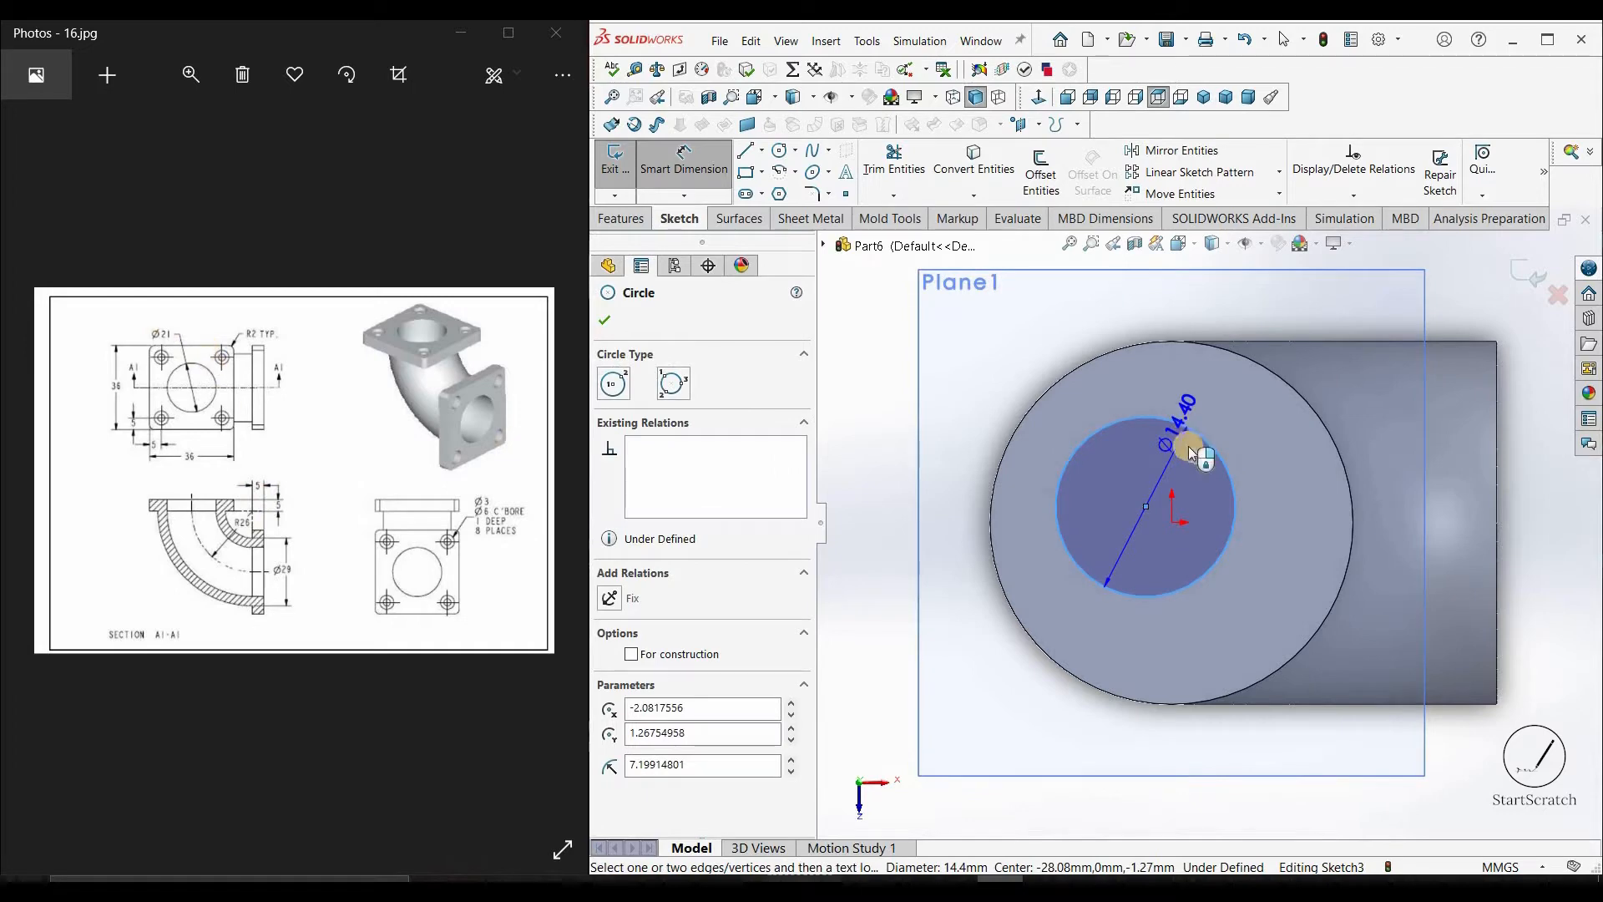
left_click(1202, 413)
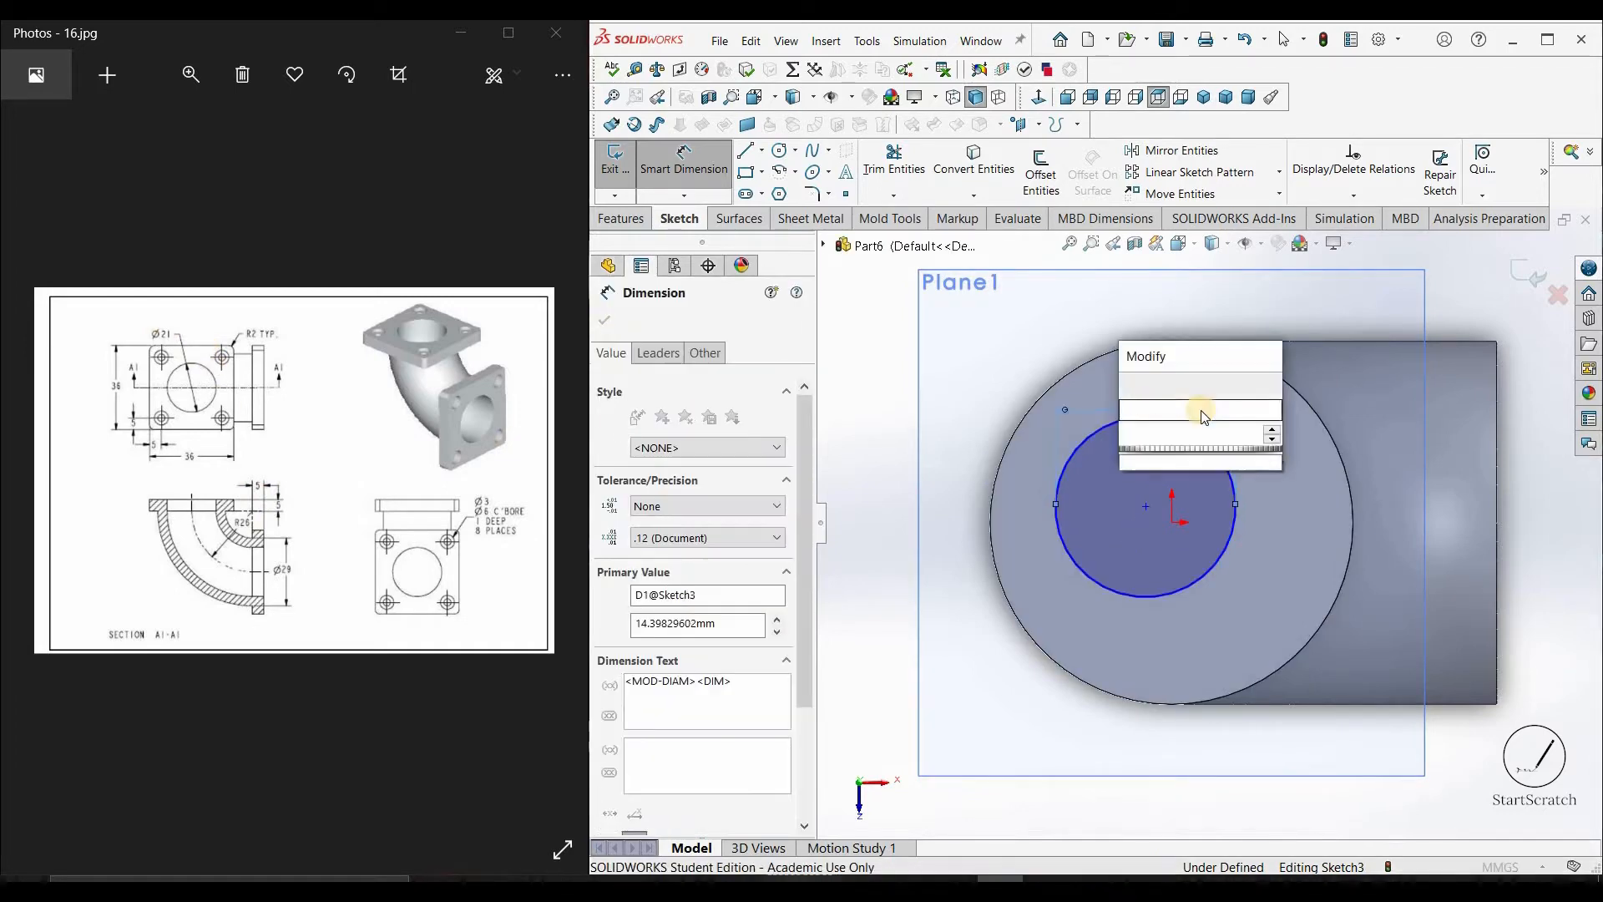
type("21")
key("Return")
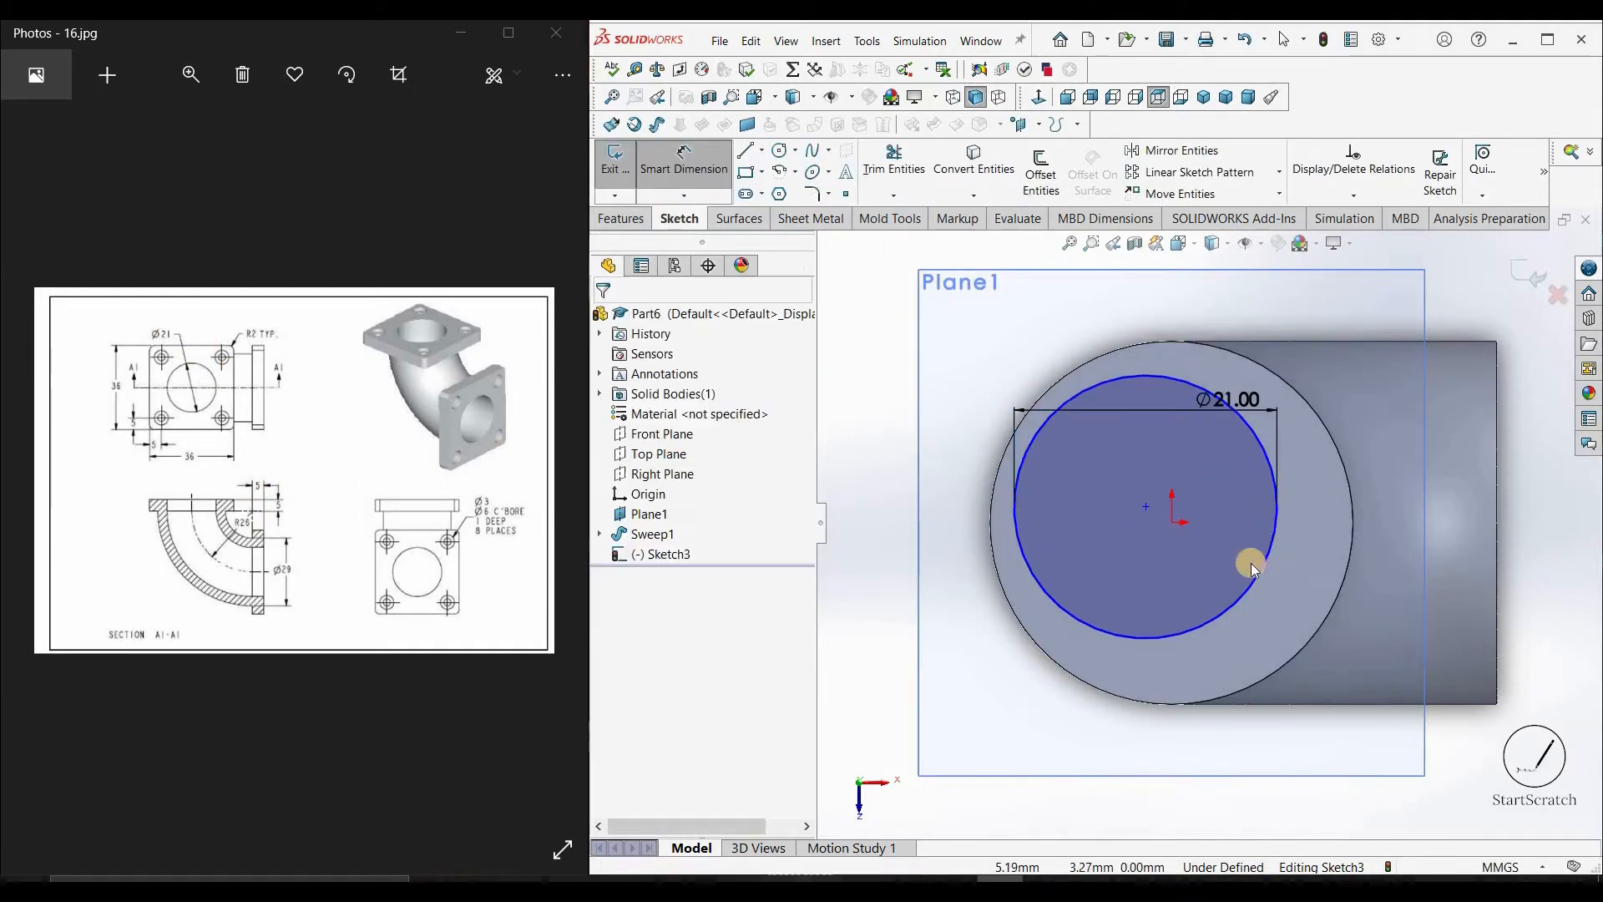
key("Escape")
Make the 21 mm circle concentric with the outer circular edge of the elbow's end face
left_click(1102, 624)
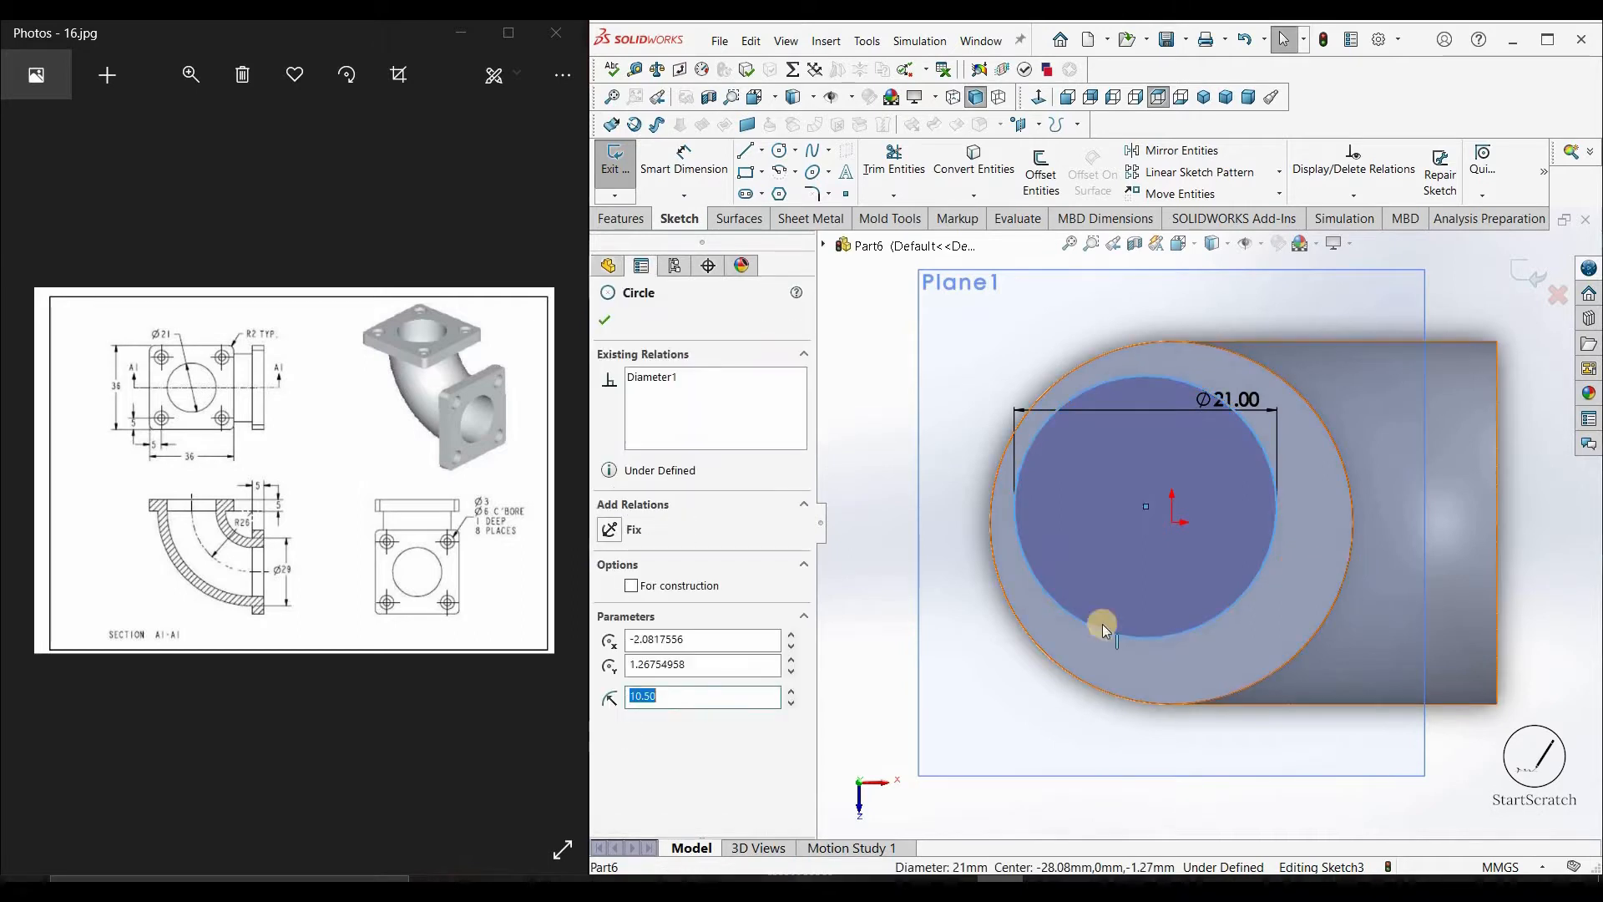
left_click(1350, 555, "ctrl")
left_click(610, 665)
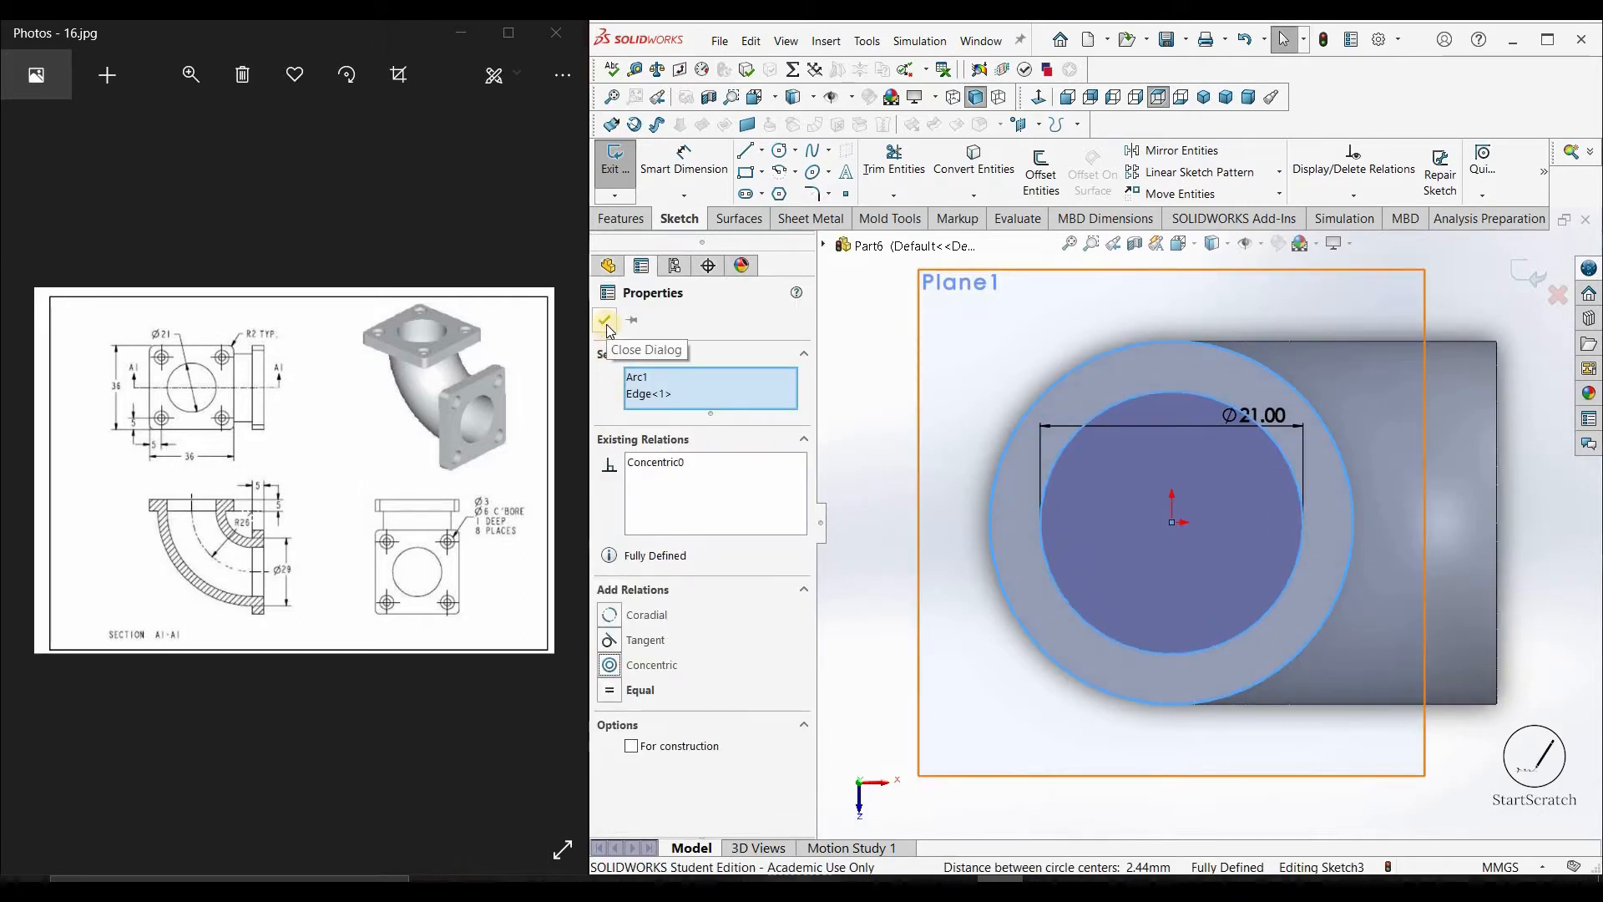
left_click(605, 321)
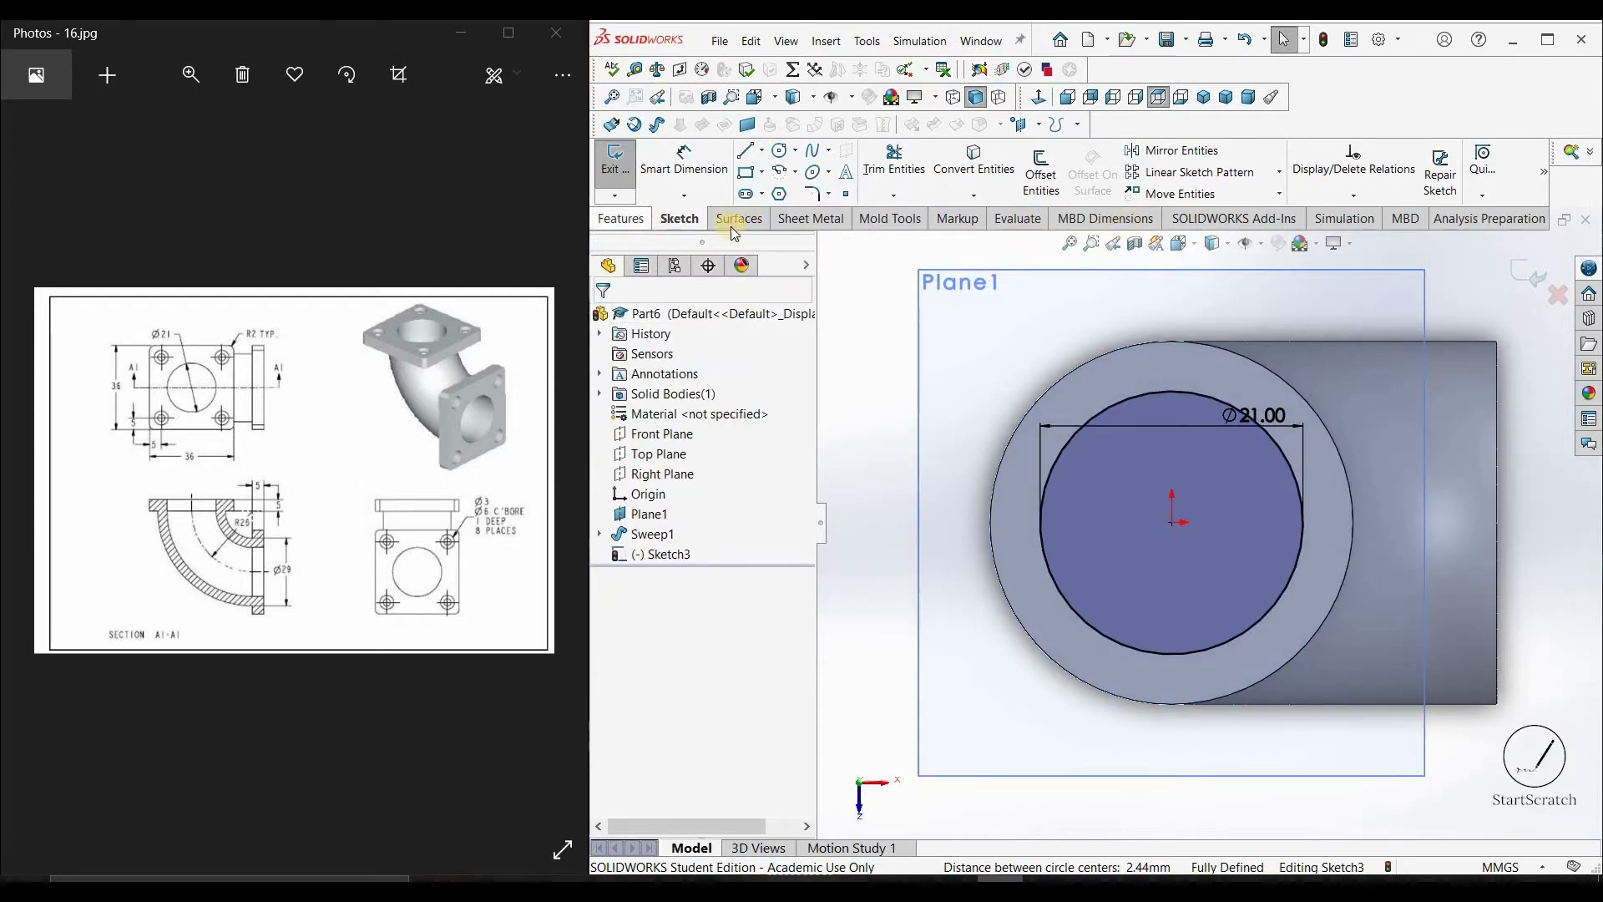
Create a swept cut through the elbow using the 21 mm circle as the profile and the quarter arc as the path
left_click(622, 218)
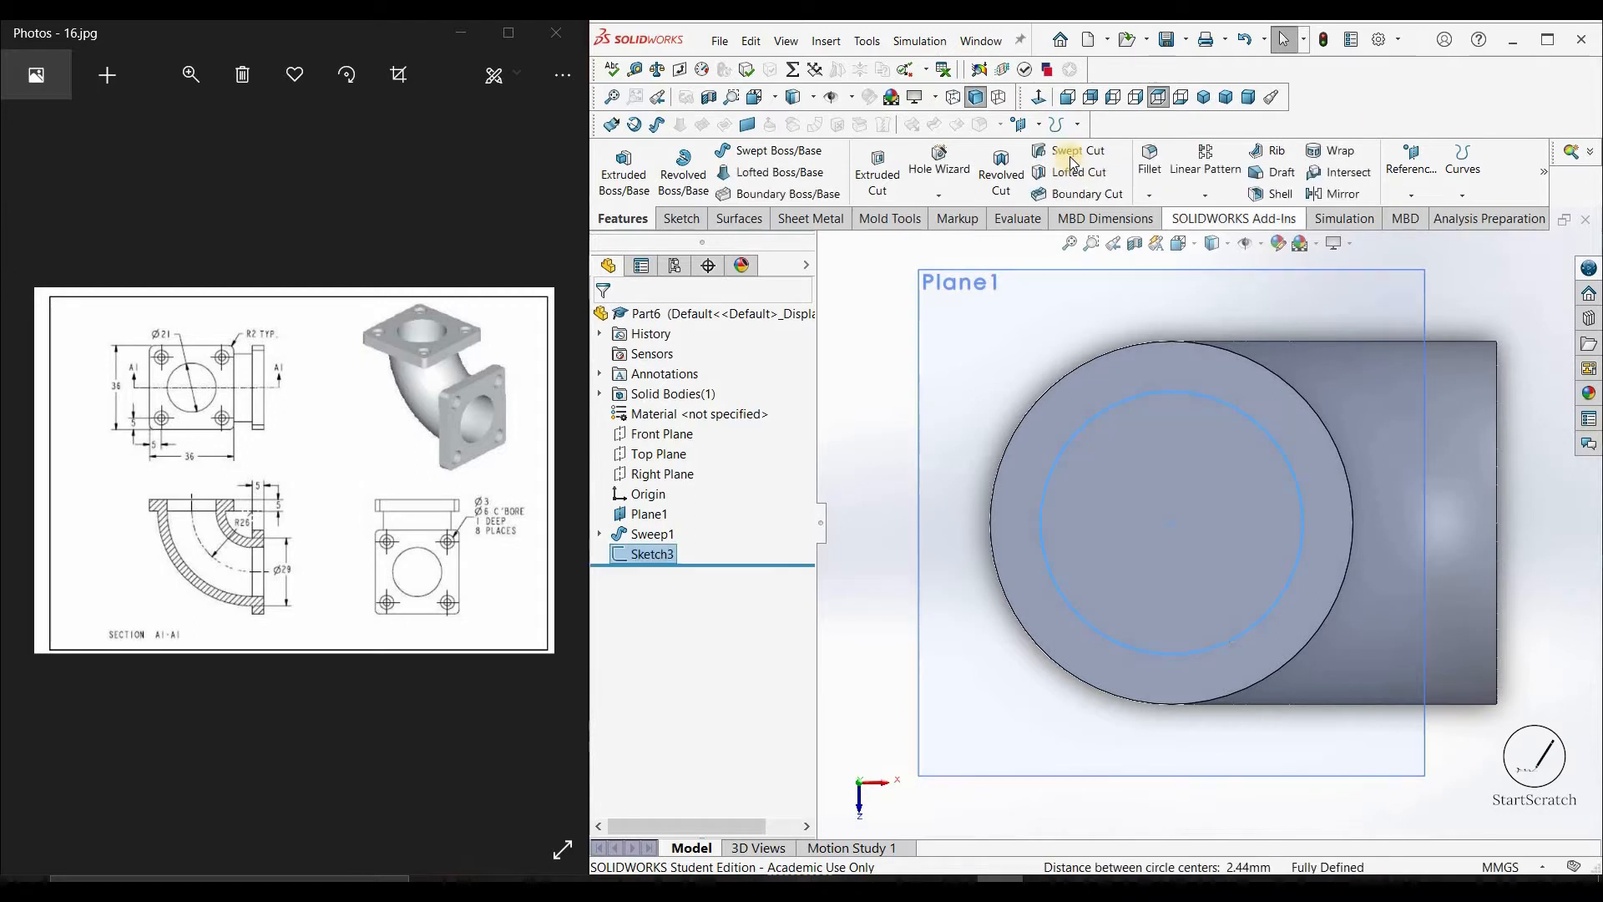
left_click(1073, 155)
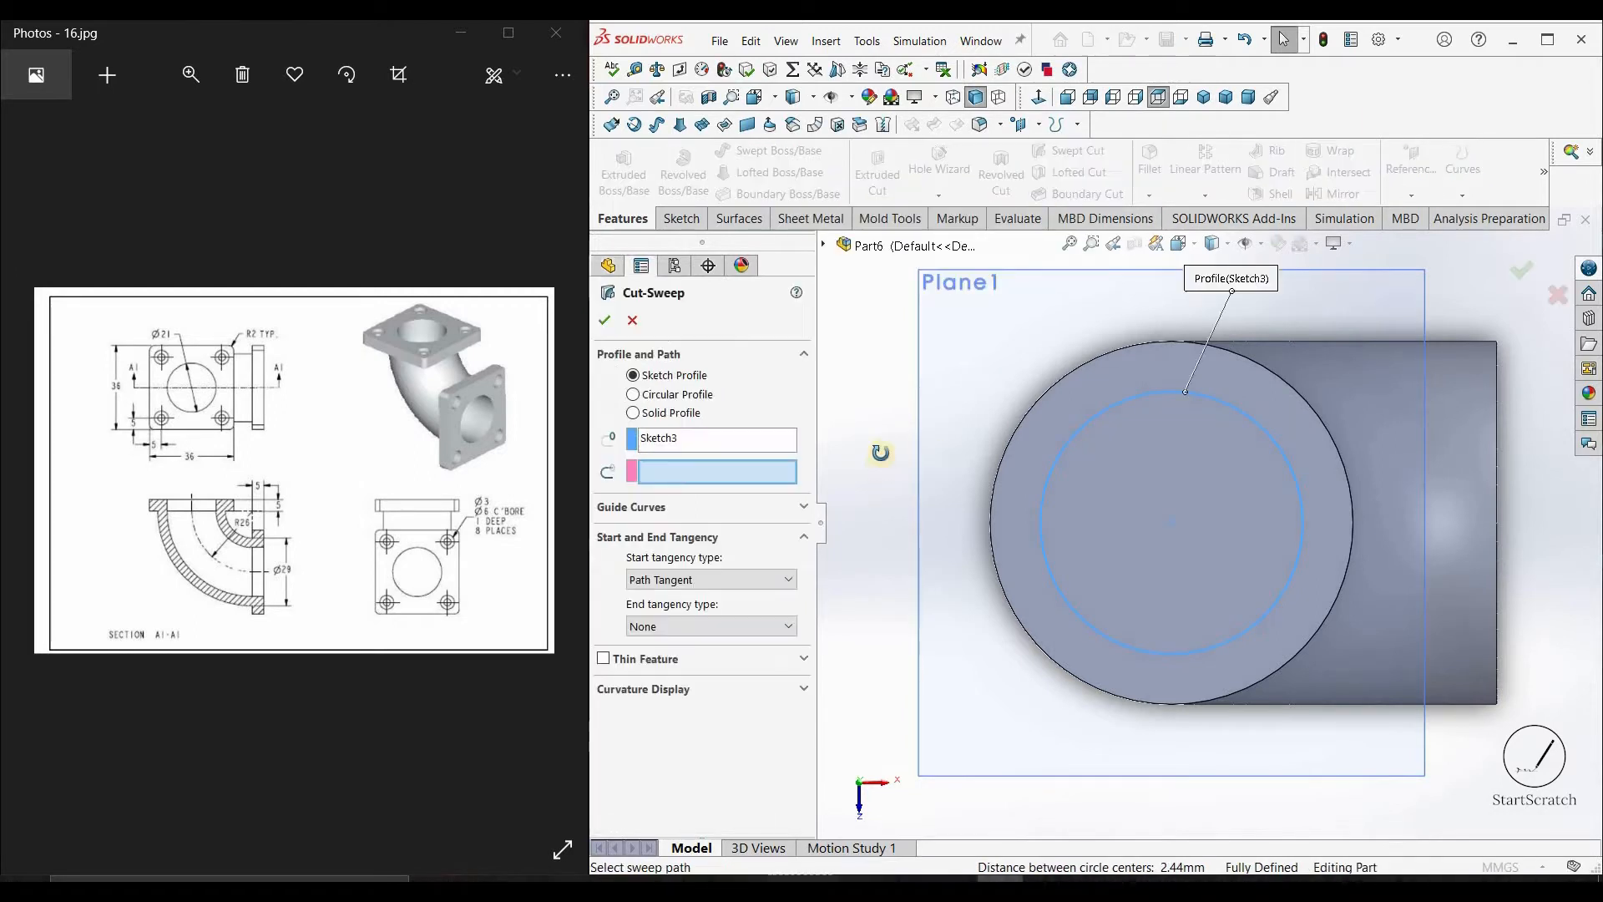
mouse_move(905, 334)
middle_mouse_down()
mouse_move(959, 430)
mouse_move(1274, 449)
middle_mouse_up()
scroll(1240, 403, "up", 4)
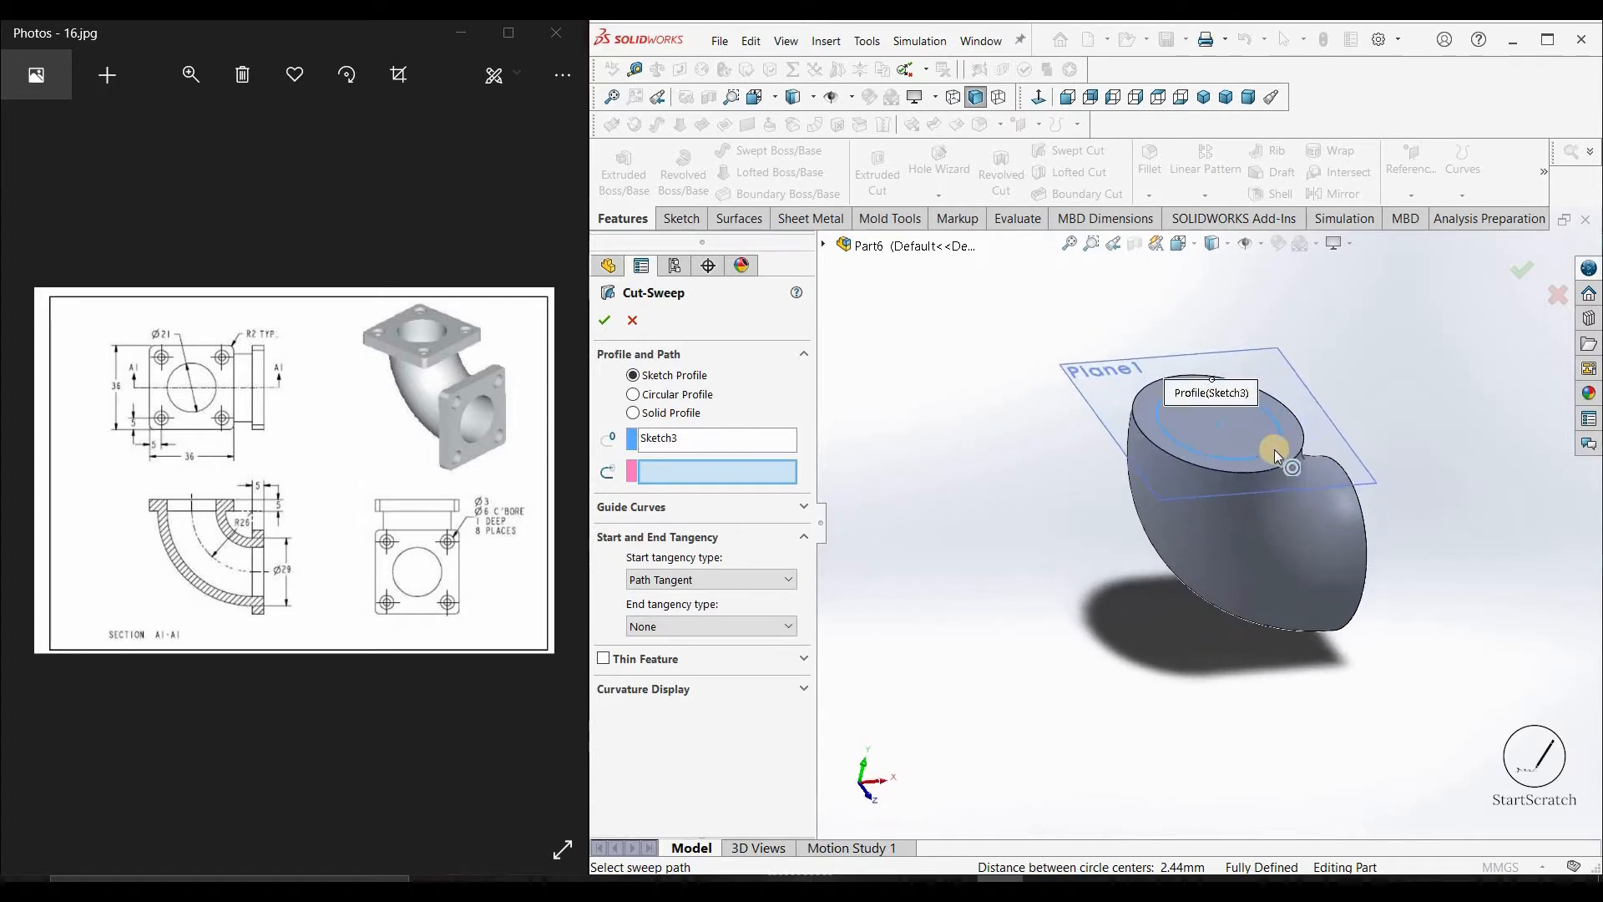
left_click(693, 469)
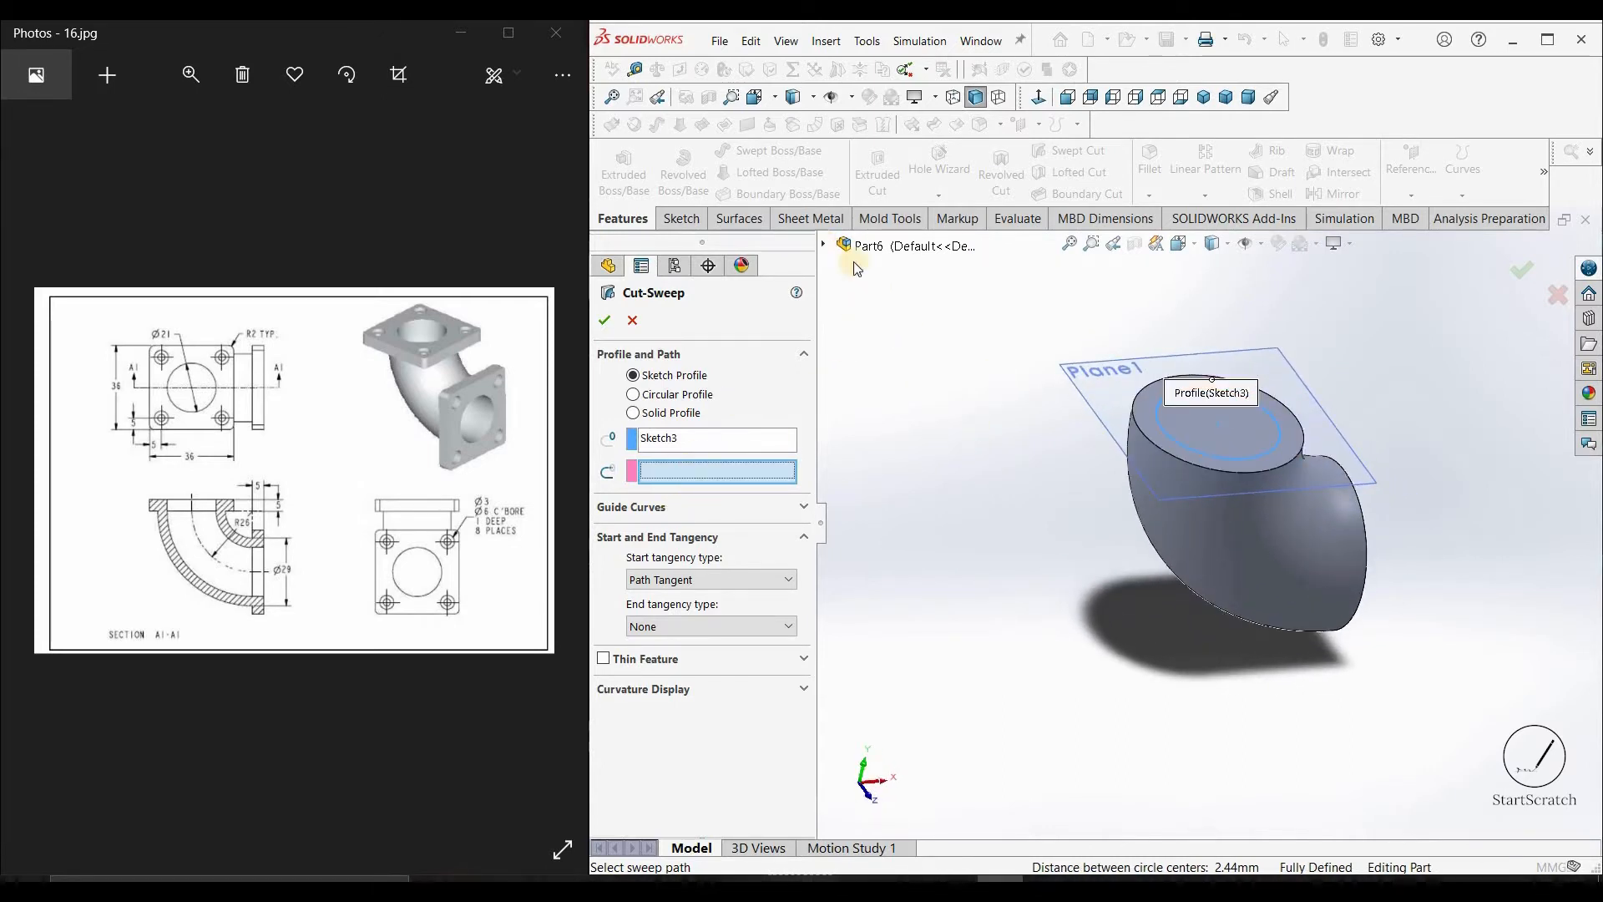
left_click(825, 247)
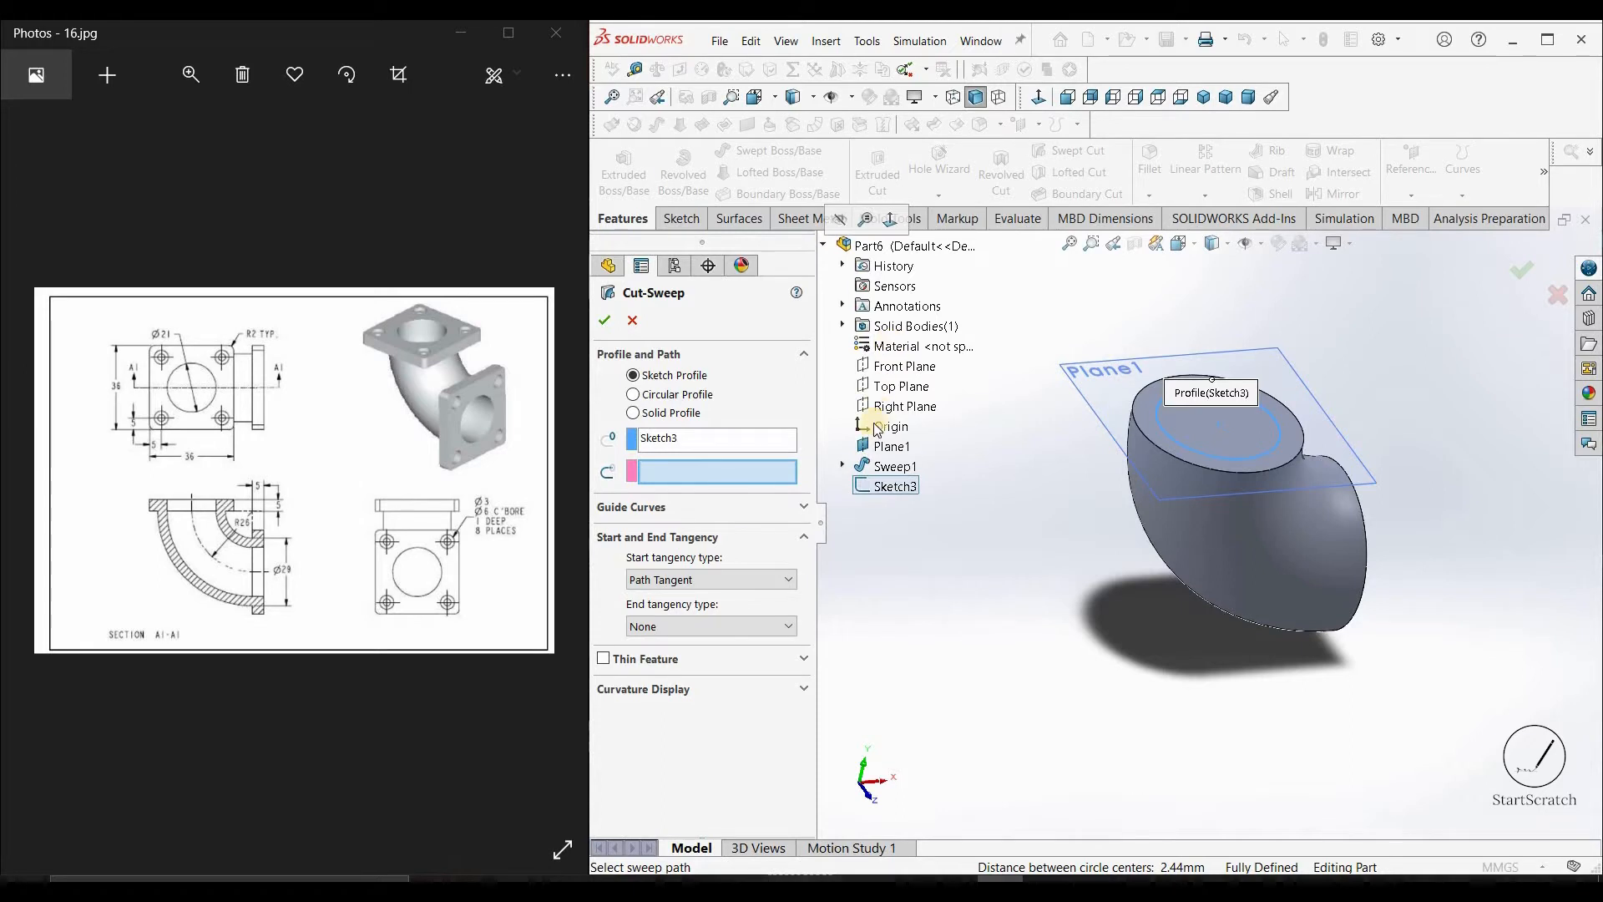
left_click(843, 465)
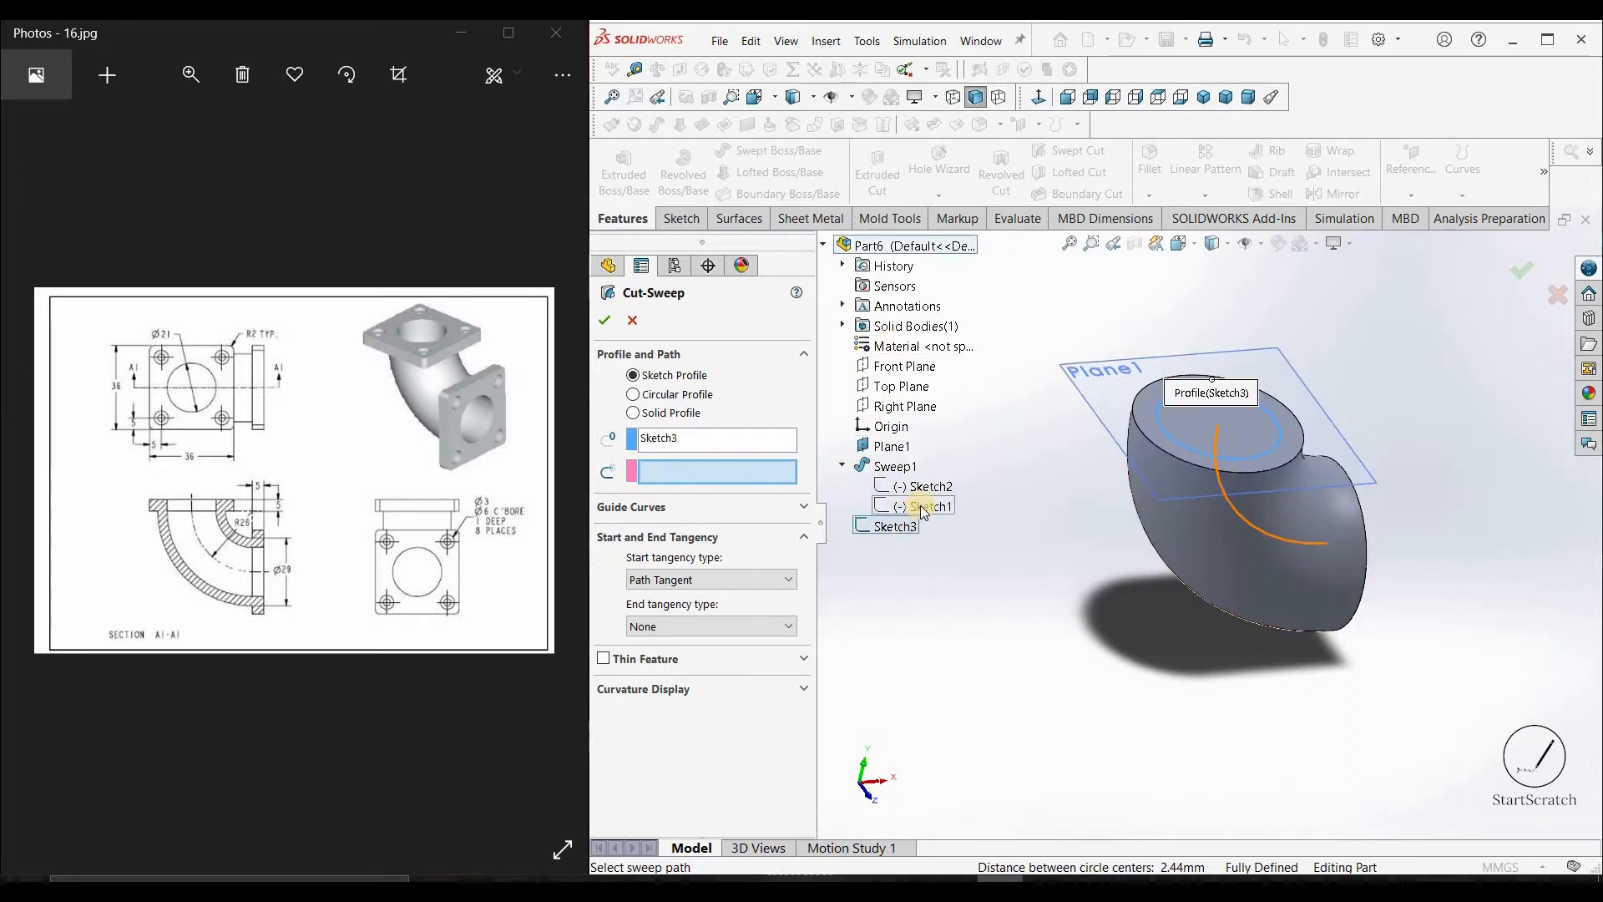
mouse_move(1361, 618)
middle_mouse_down()
mouse_move(1340, 588)
mouse_move(1200, 562)
mouse_move(1246, 558)
mouse_move(1309, 597)
middle_mouse_up()
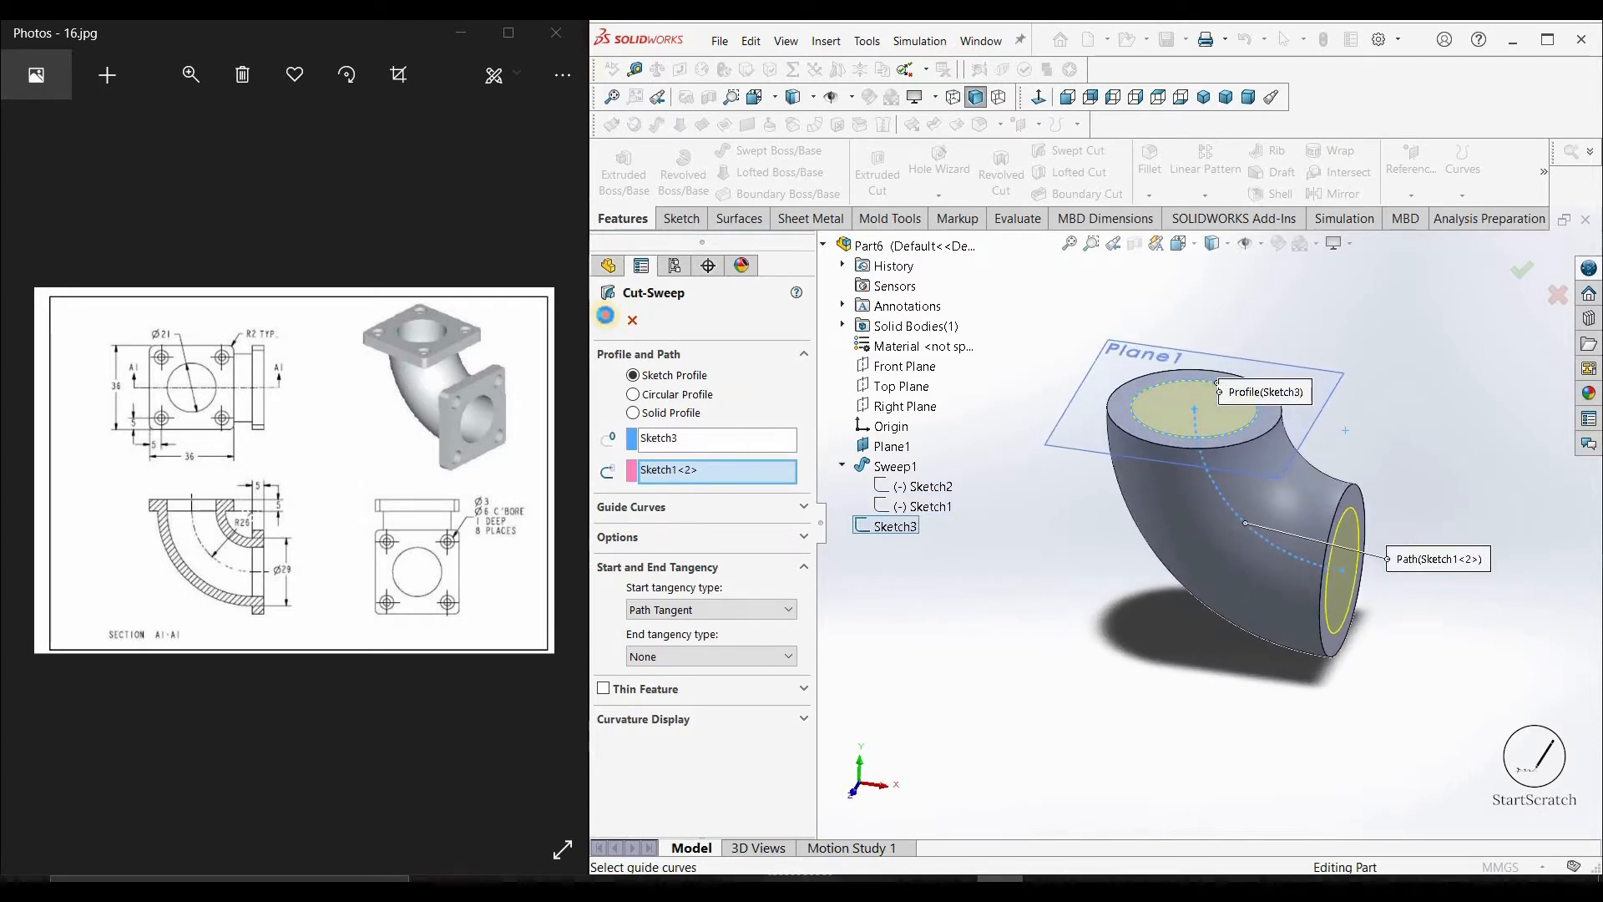
left_click(607, 320)
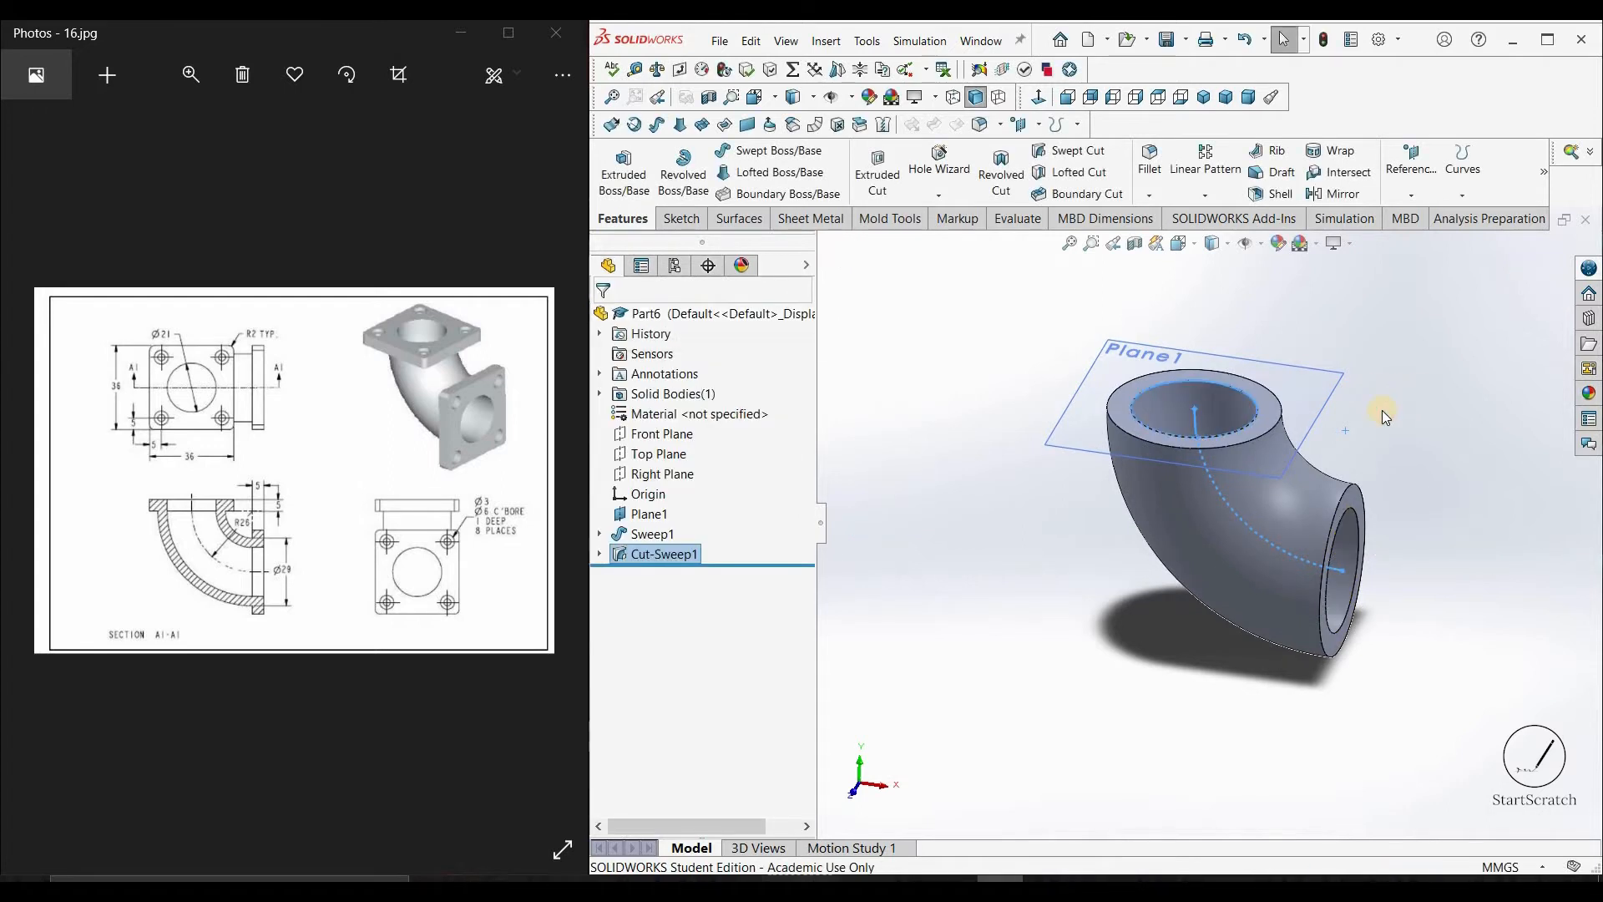
Start a new sketch on Plane1 at the elbow's upper end face
mouse_move(1375, 403)
middle_mouse_down()
mouse_move(1252, 237)
mouse_move(1295, 279)
mouse_move(1292, 434)
mouse_move(1394, 410)
middle_mouse_up()
key("Right")
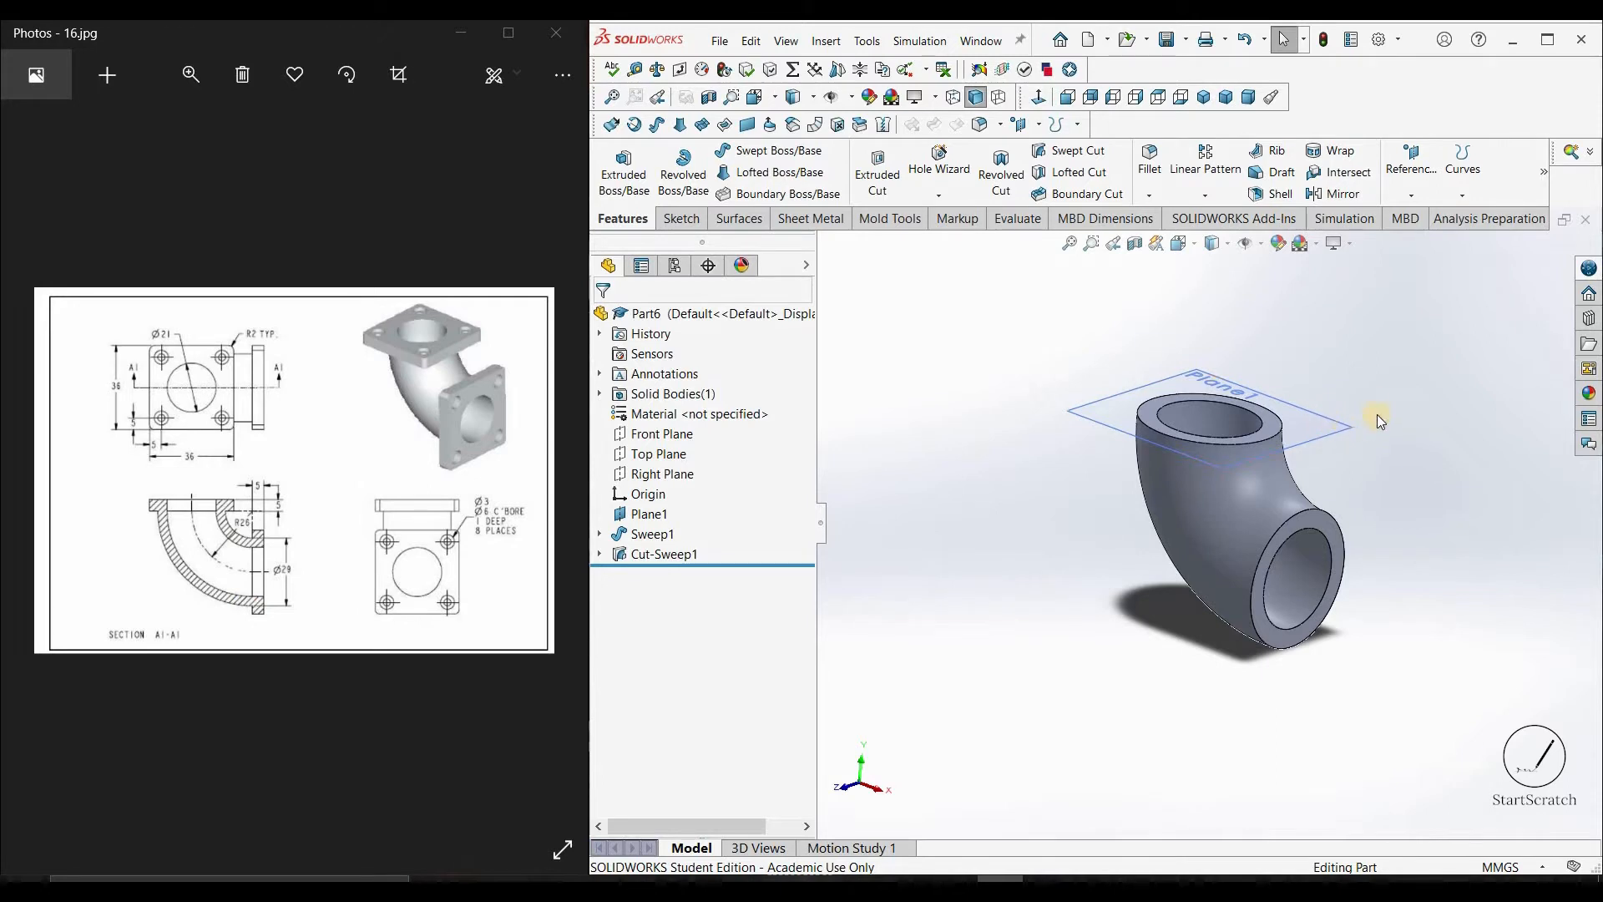
right_click(1332, 425)
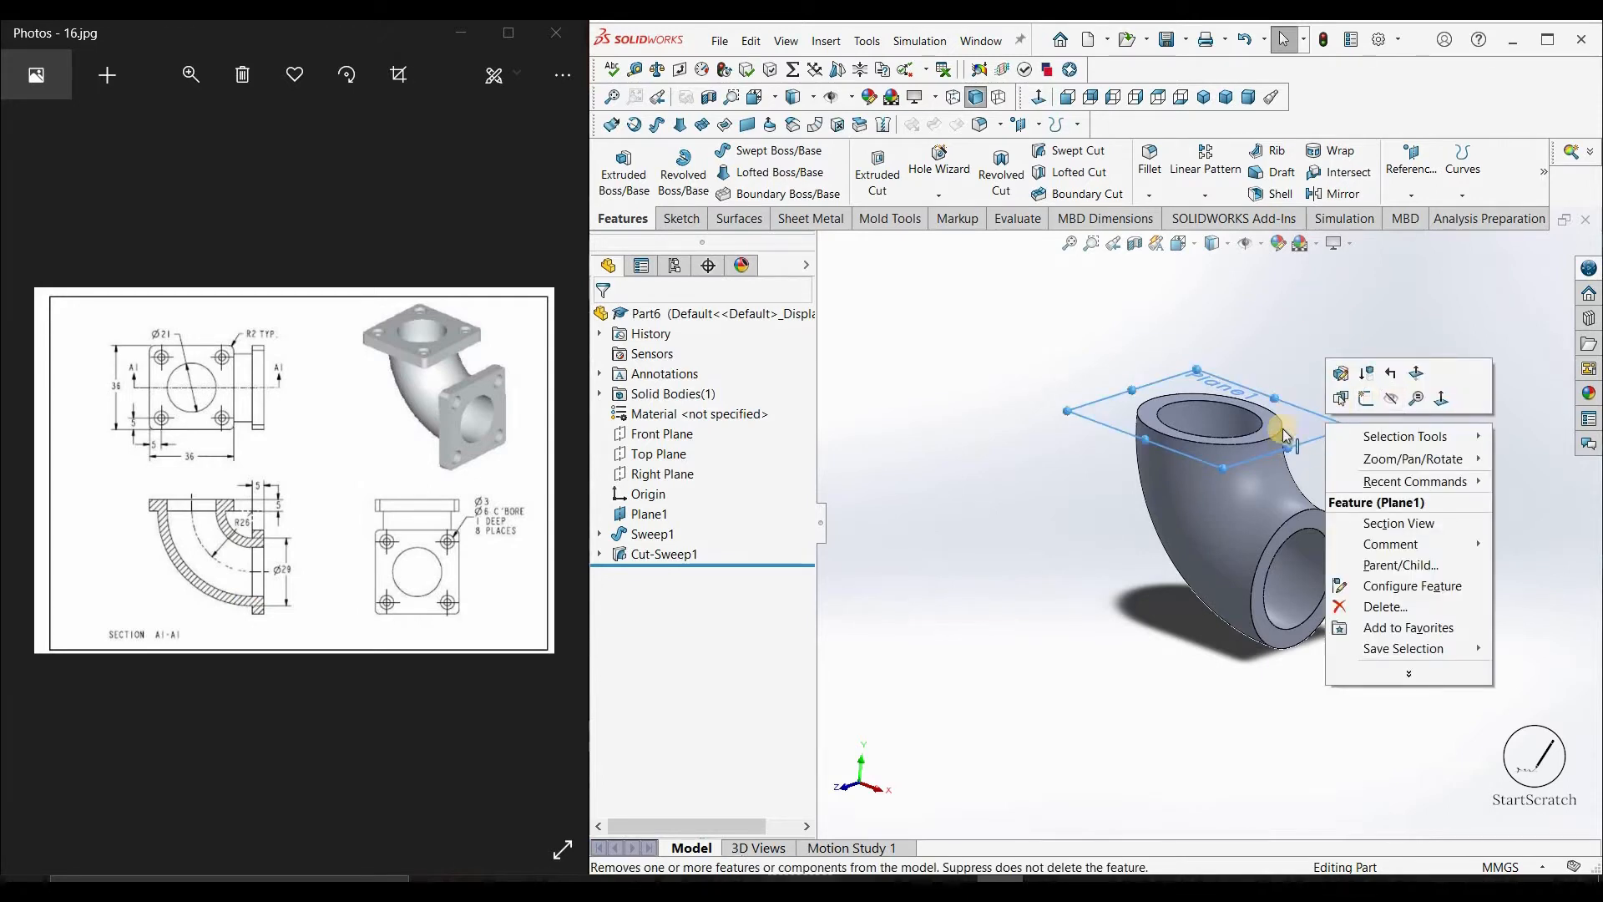
left_click(1284, 435)
left_click(1382, 394)
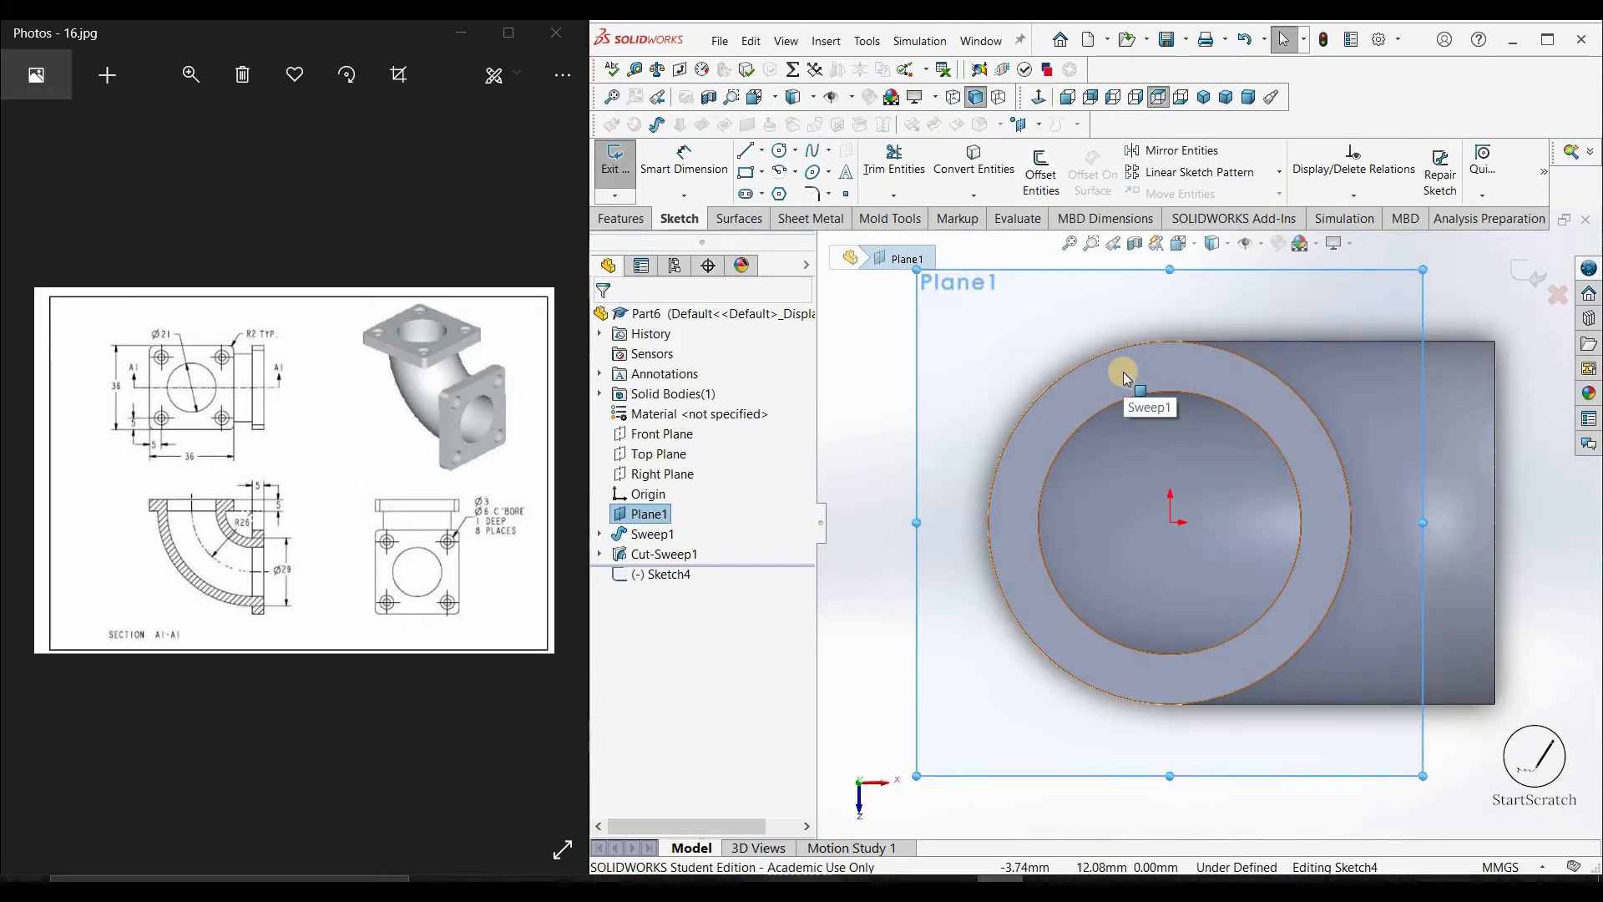
Draw a center rectangle about 35 by 33 mm around the origin at the elbow's upper end
left_click(761, 172)
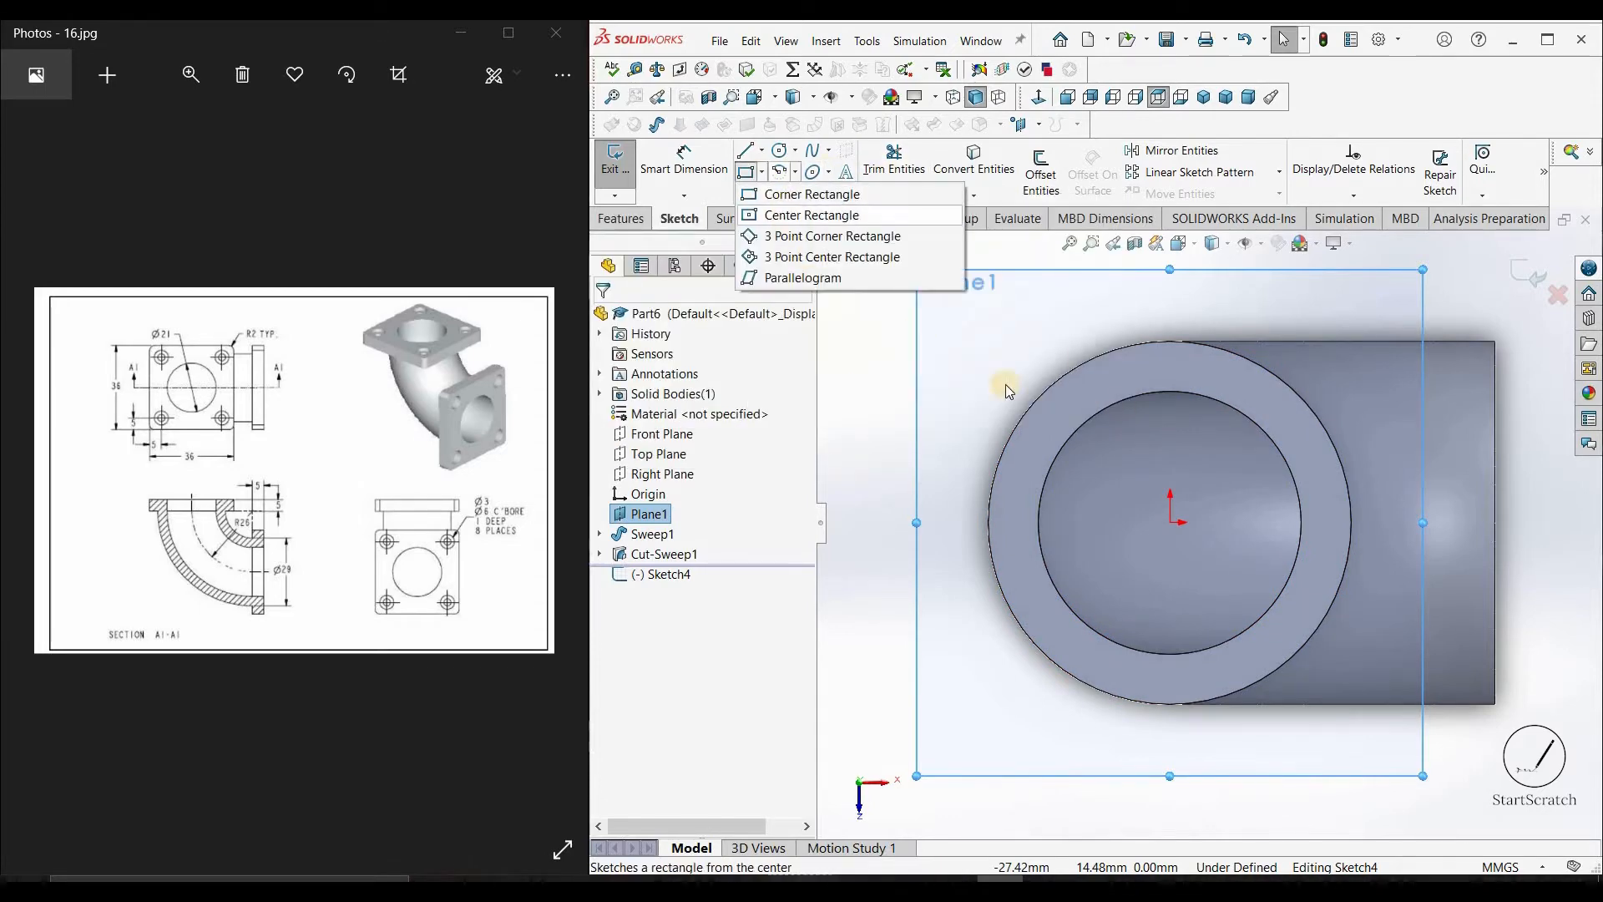
left_click(1171, 524)
key("Escape")
left_click(762, 172)
left_click(782, 214)
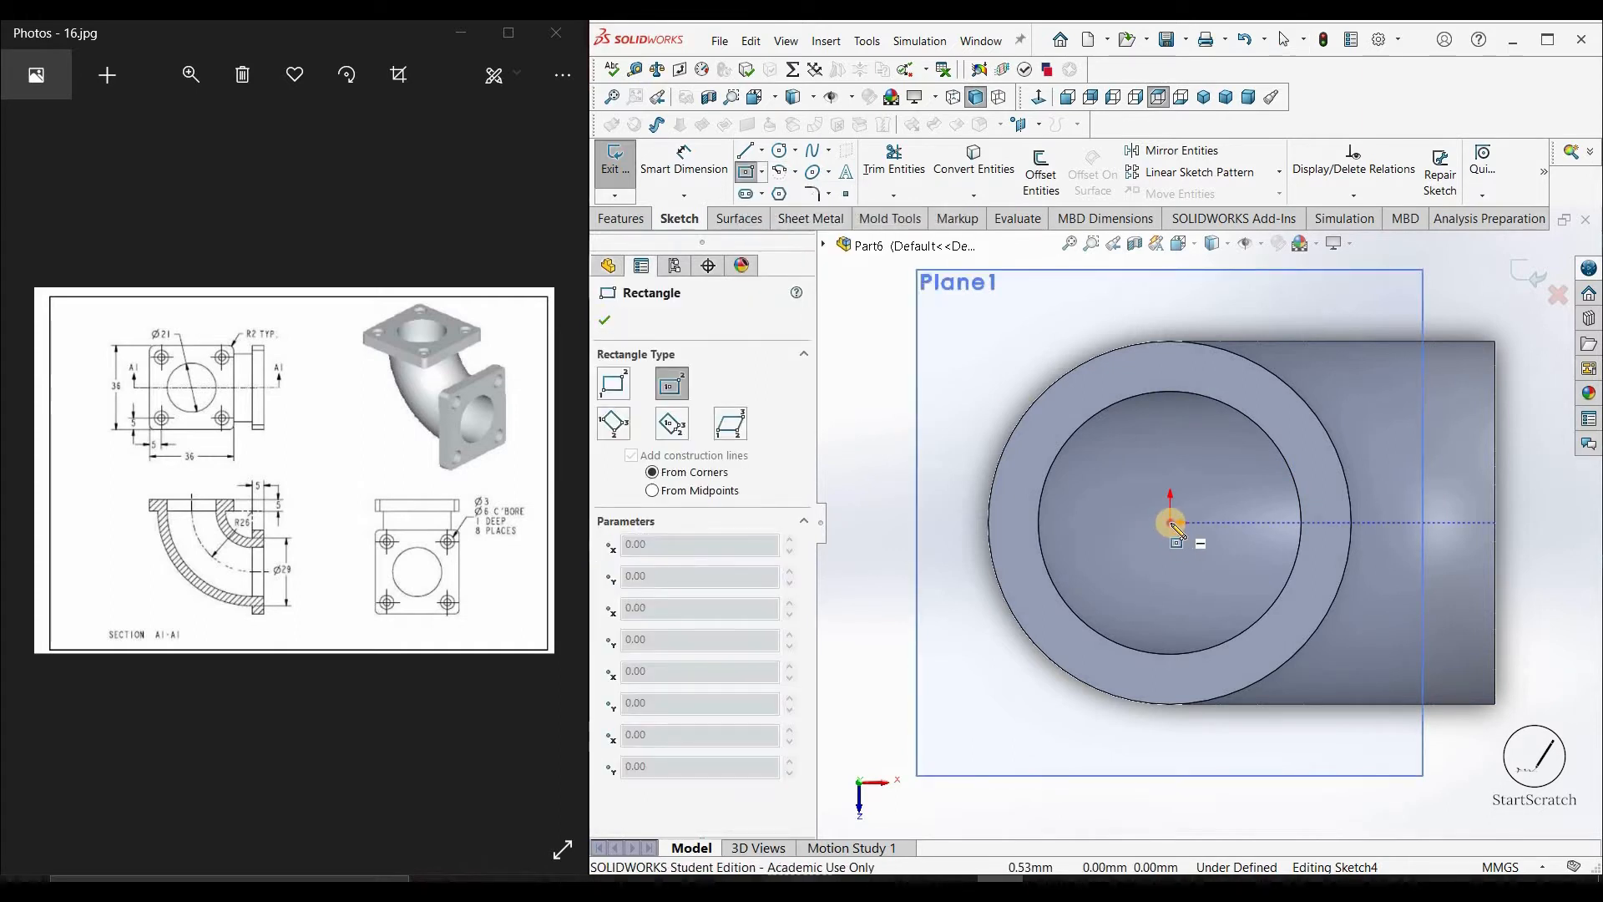
left_click(951, 317)
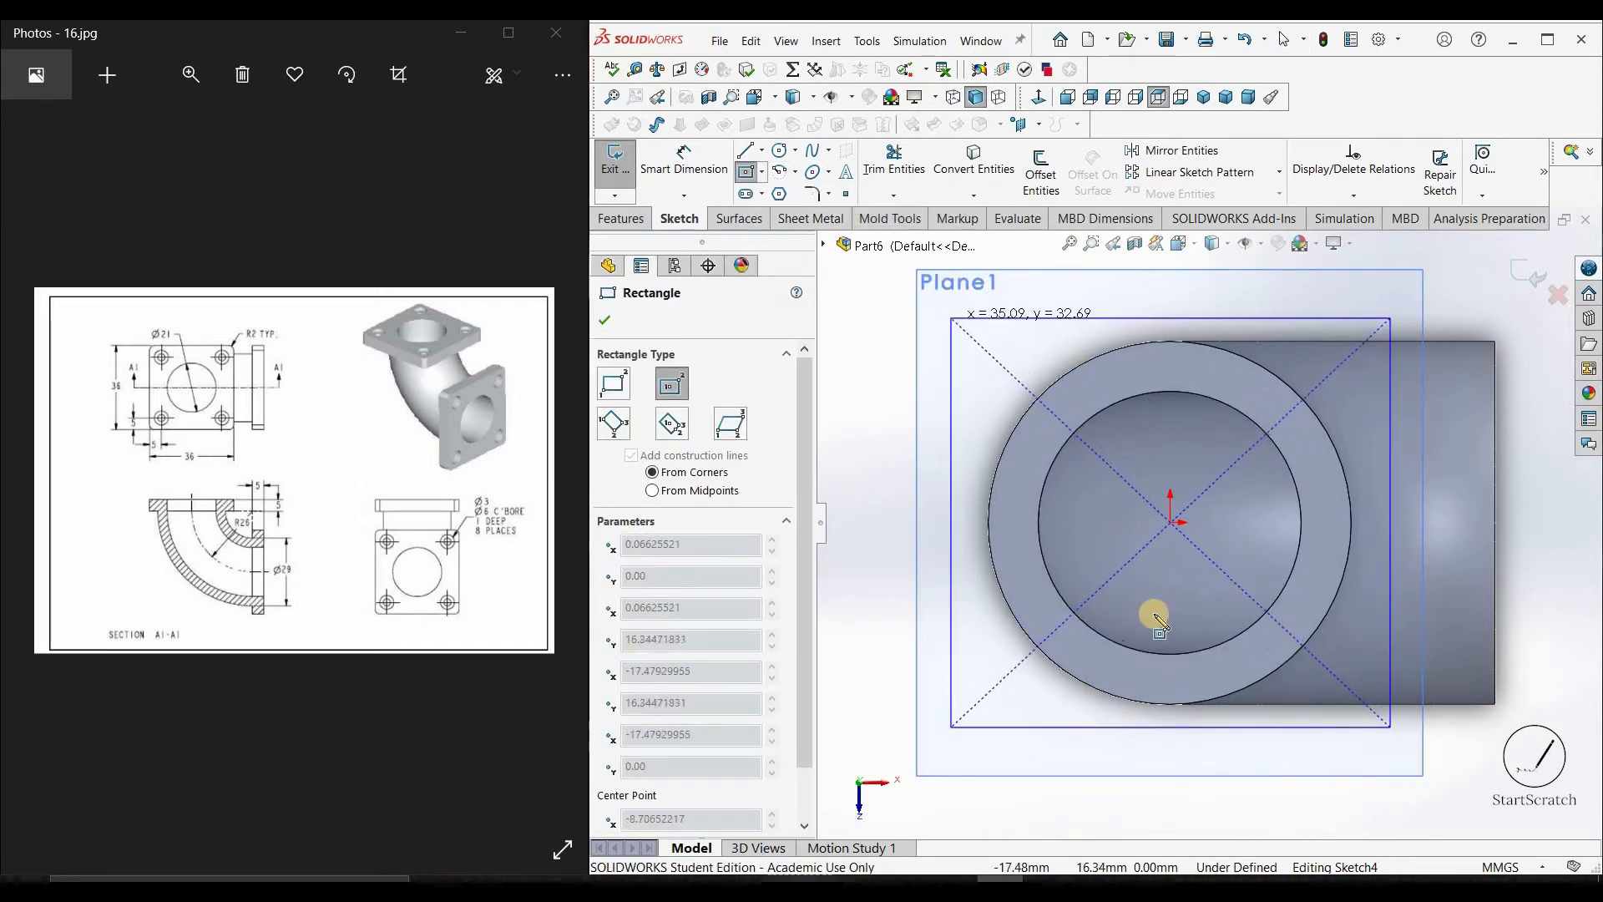
key("Escape")
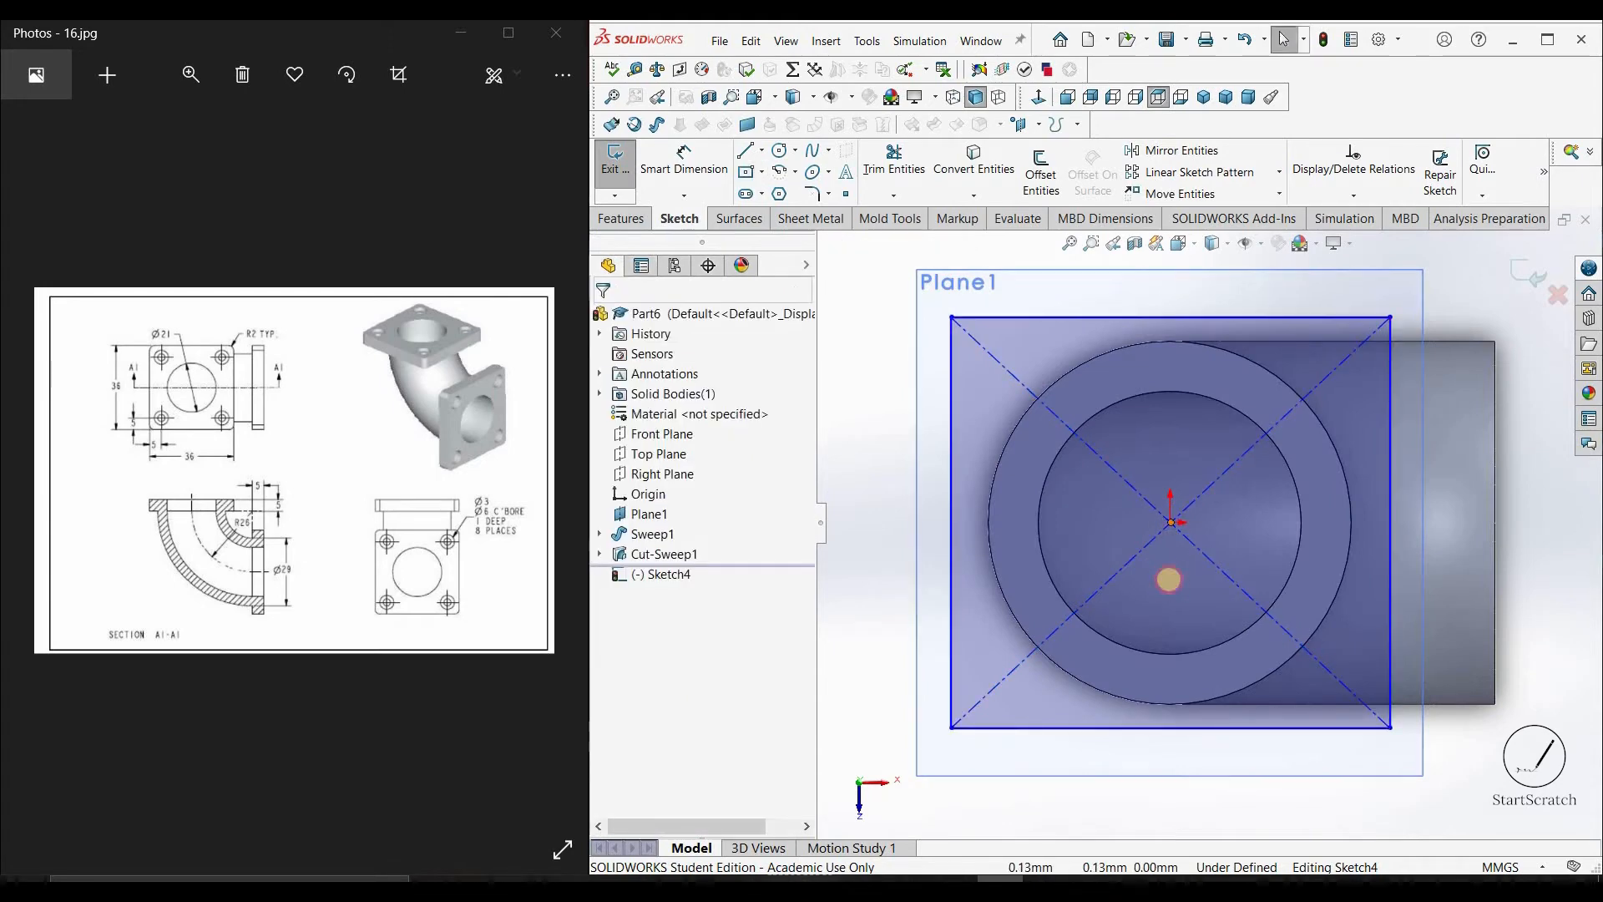
Move the rectangle's center point away from the origin and back onto it
left_click_drag(1171, 522, 1168, 579)
left_click(1168, 579, "ctrl")
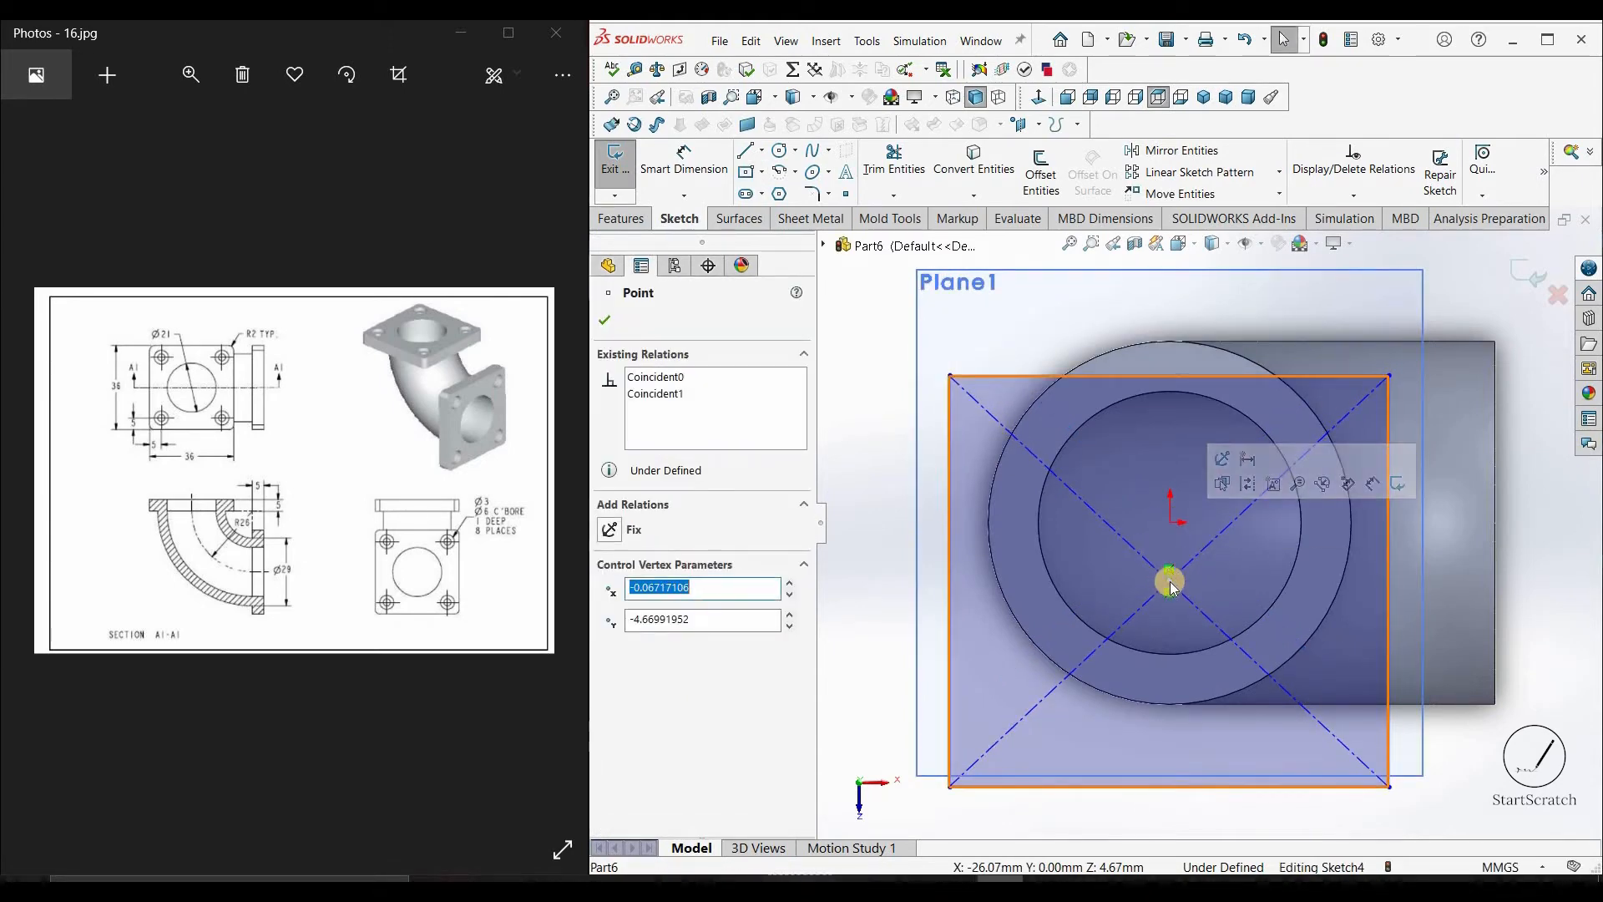
left_click_drag(1168, 580, 1171, 523)
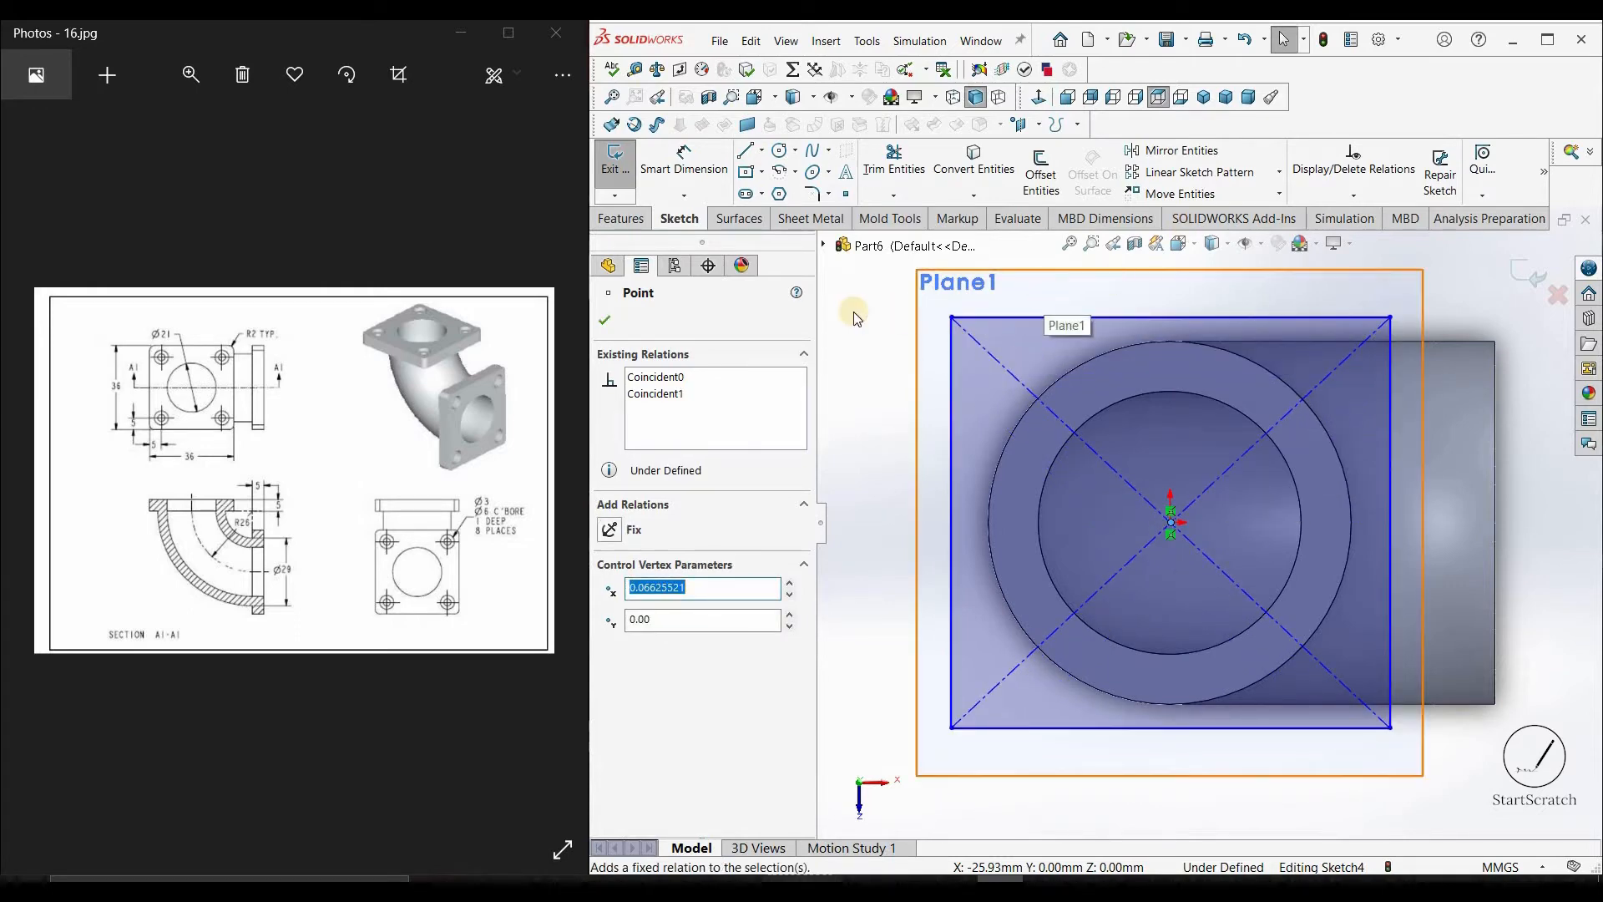
Dimension the rectangle's width and height as 36 mm each
left_click(685, 167)
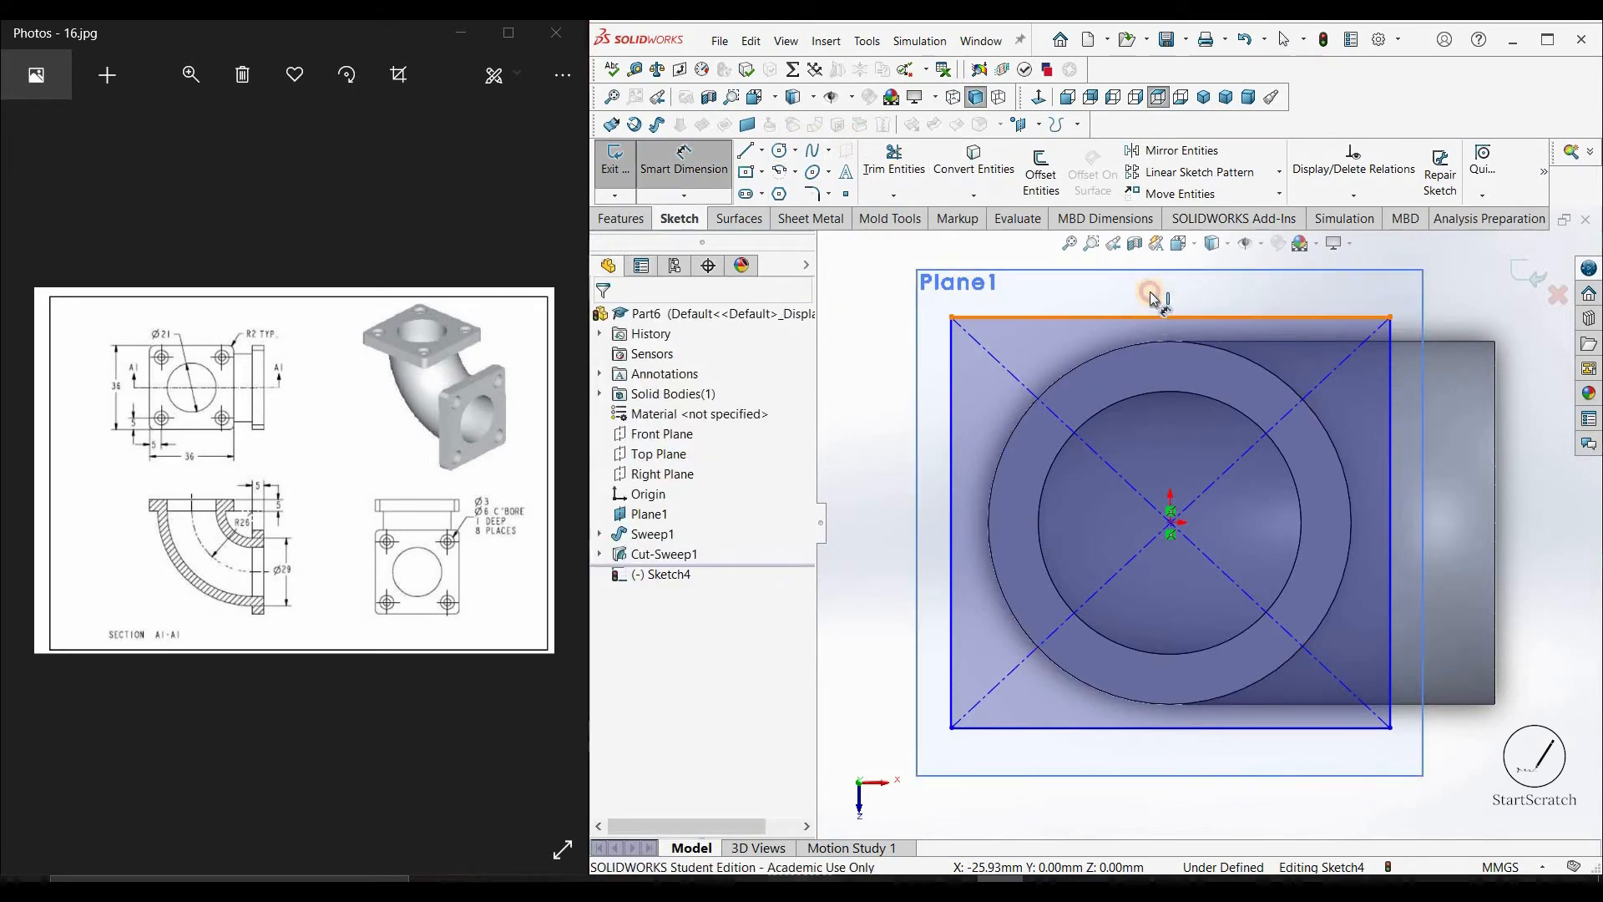
left_click(1151, 296)
left_click(1149, 293)
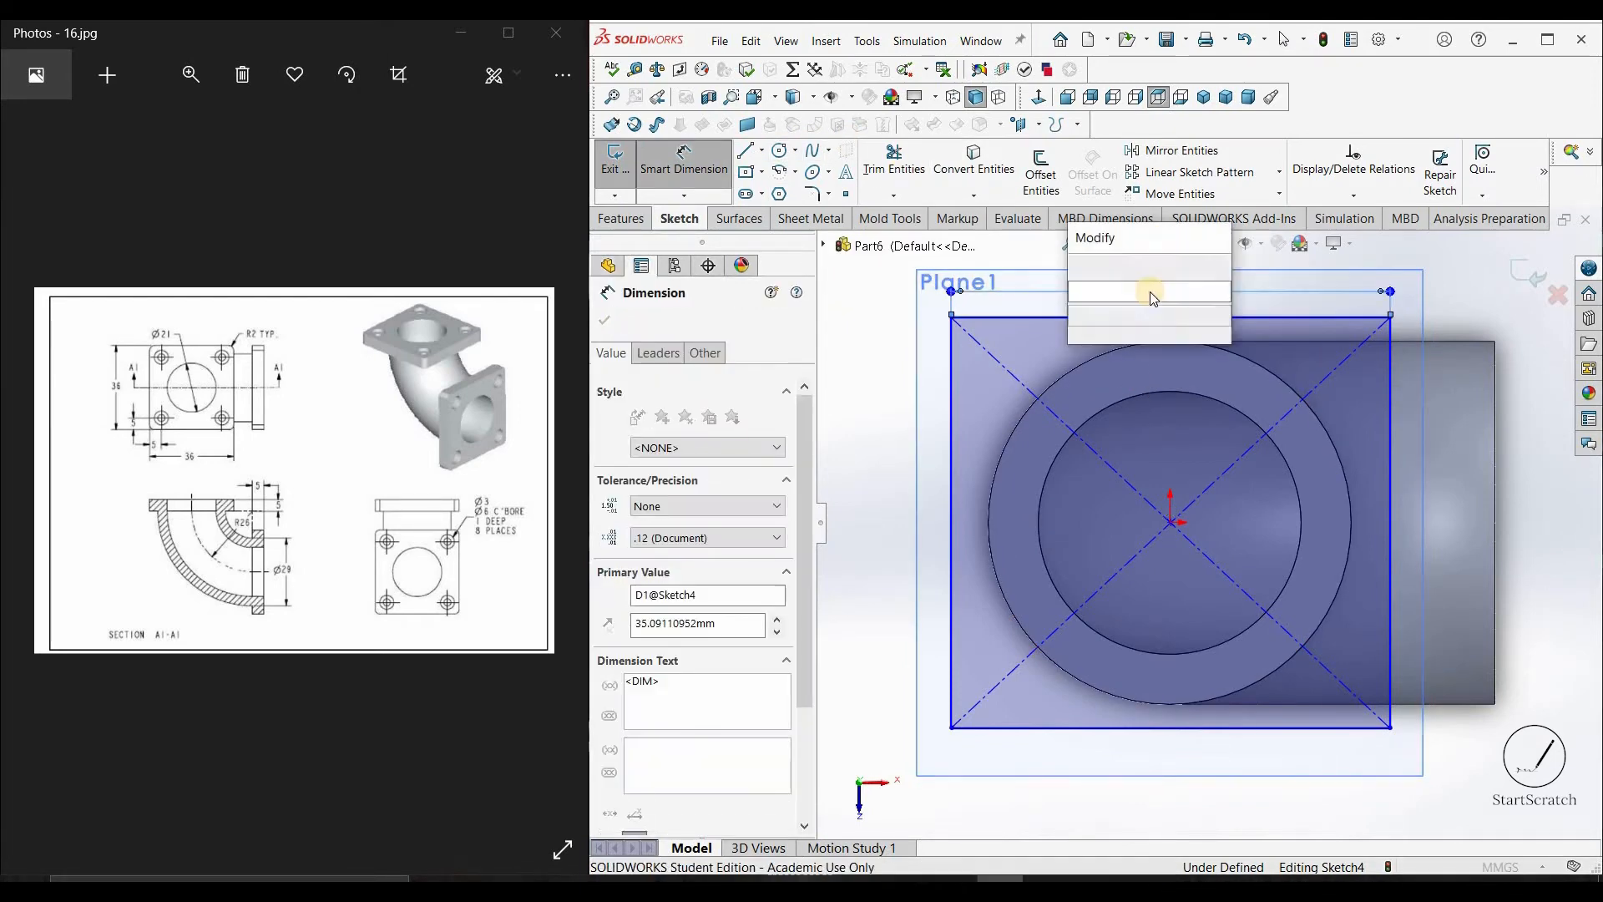
type("36")
key("Return")
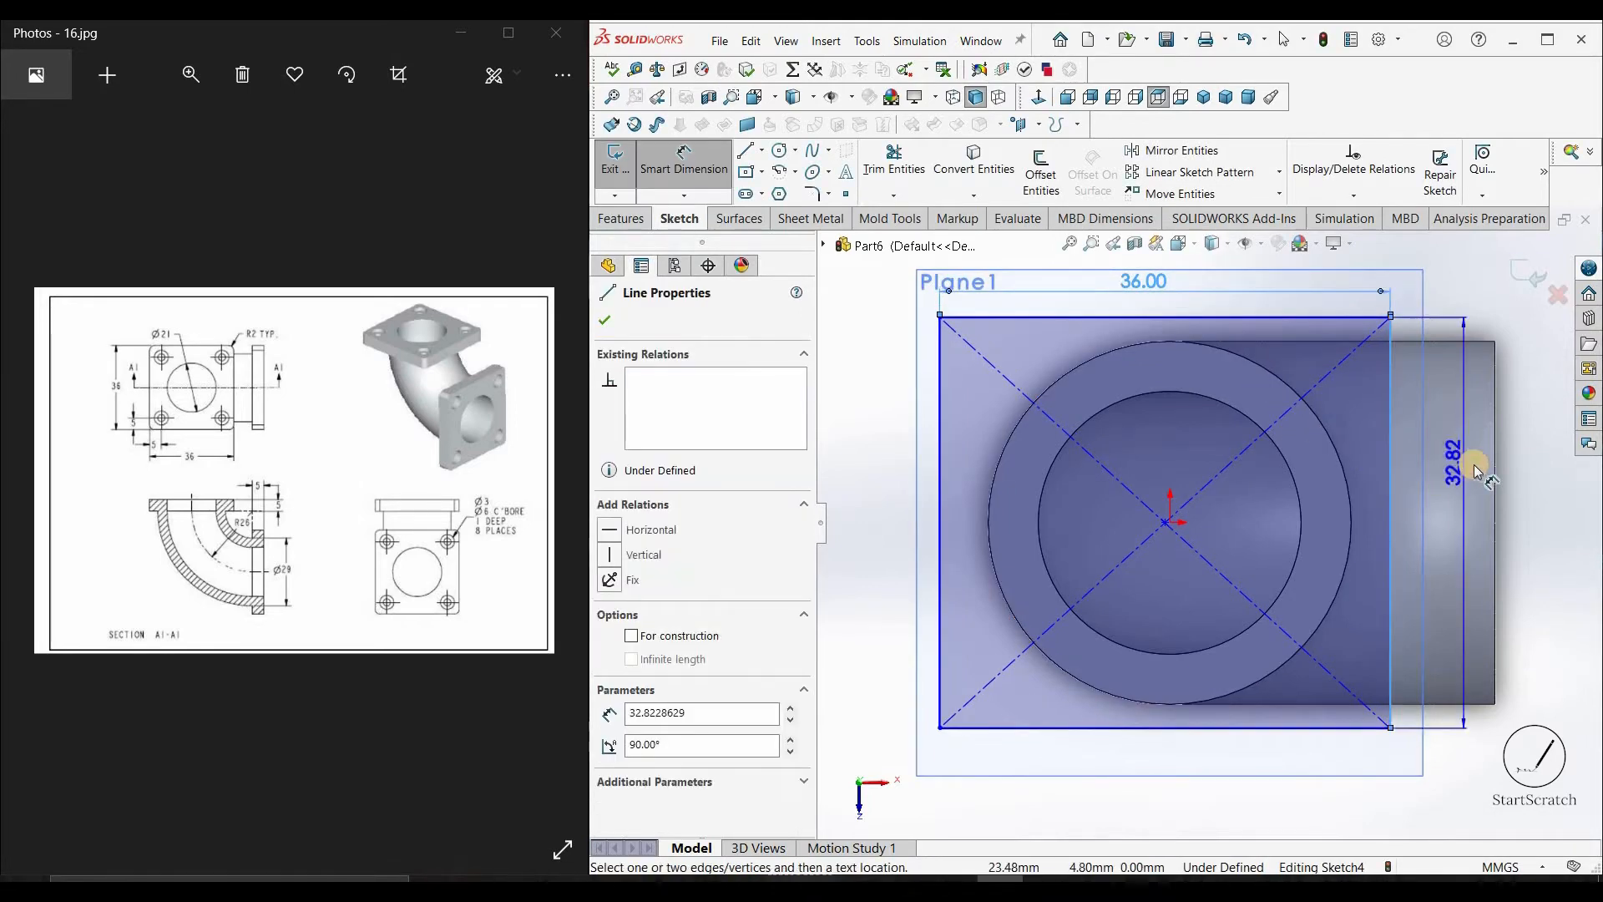
left_click(1476, 469)
key("Return")
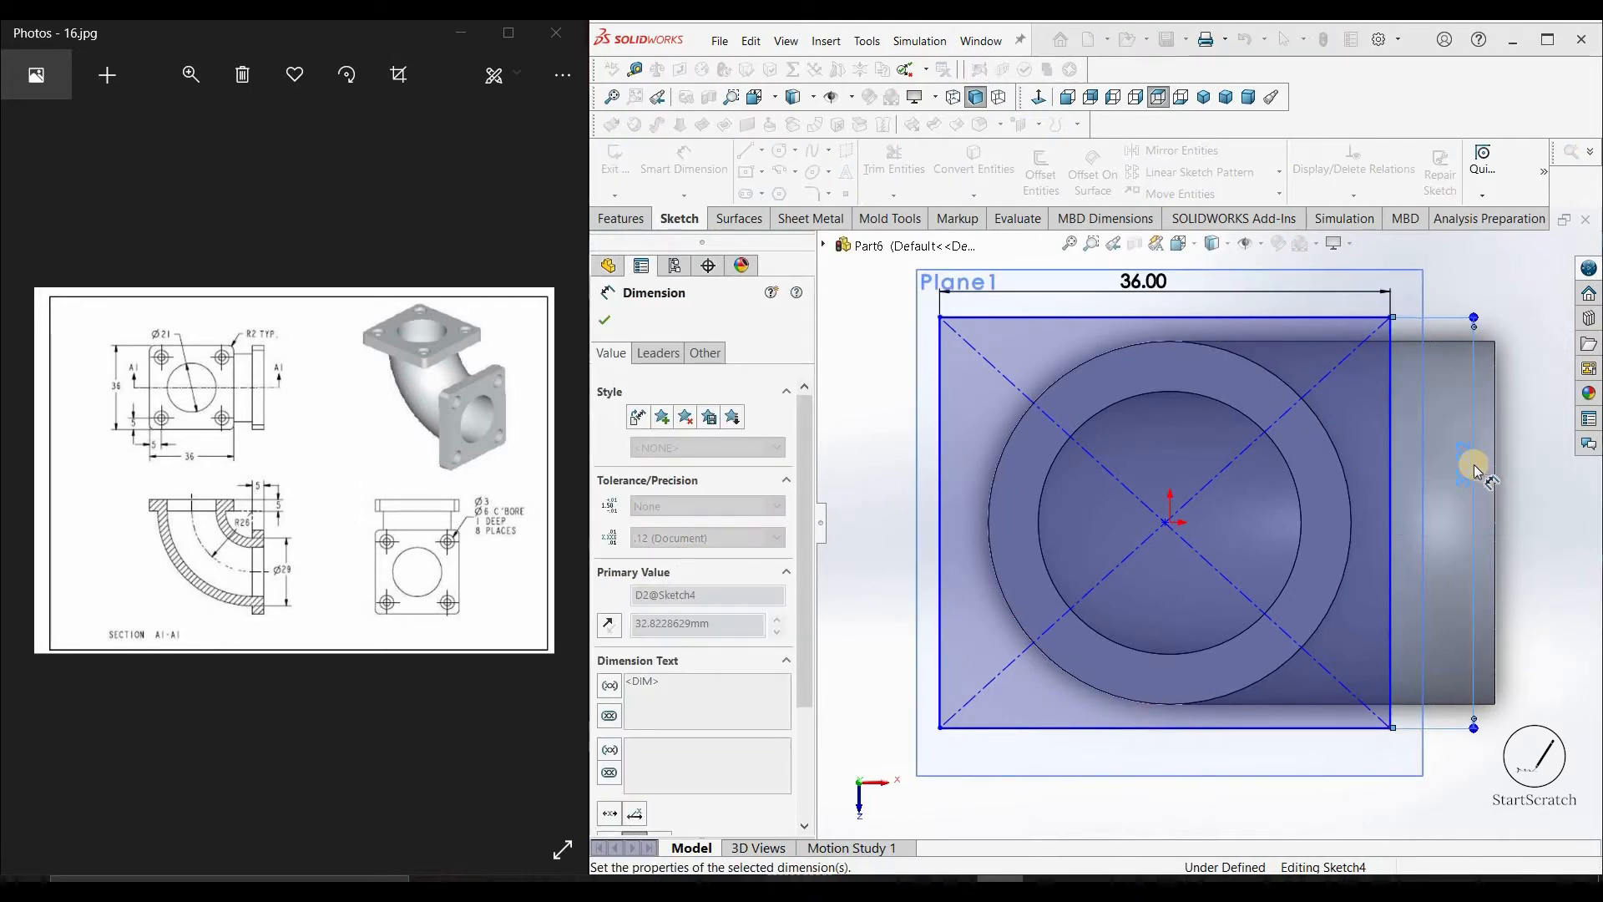
key("Escape")
key("Escape")
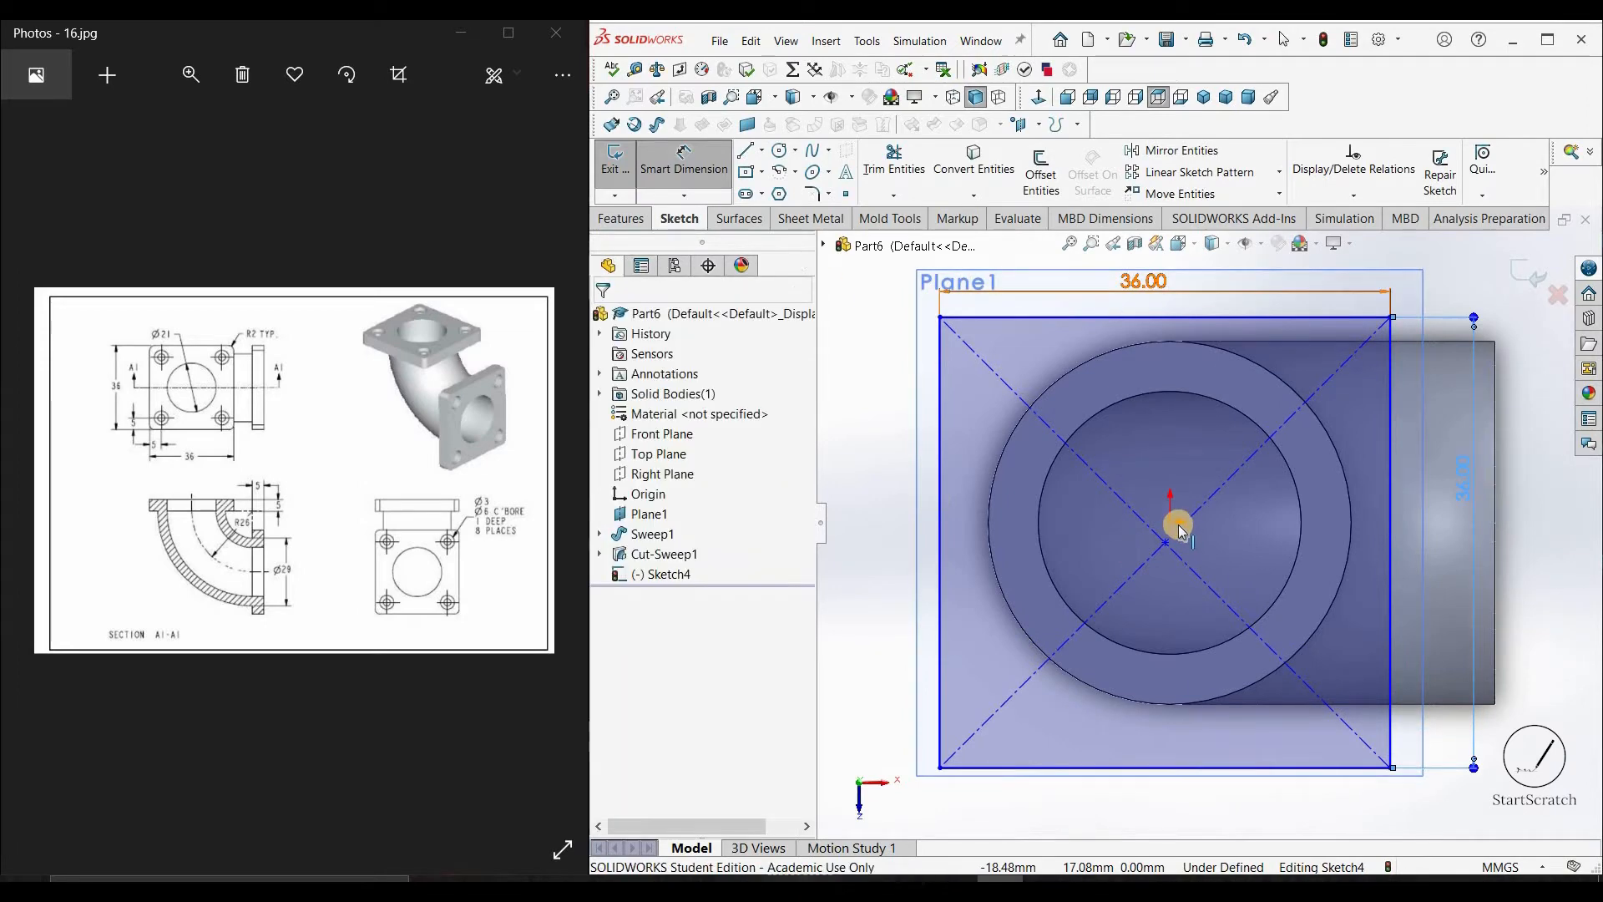
Move the 36 mm square's center point about 5.4 mm sideways and 3.7 mm downward from the origin
left_click(1165, 544, "ctrl")
left_click(1169, 524, "ctrl")
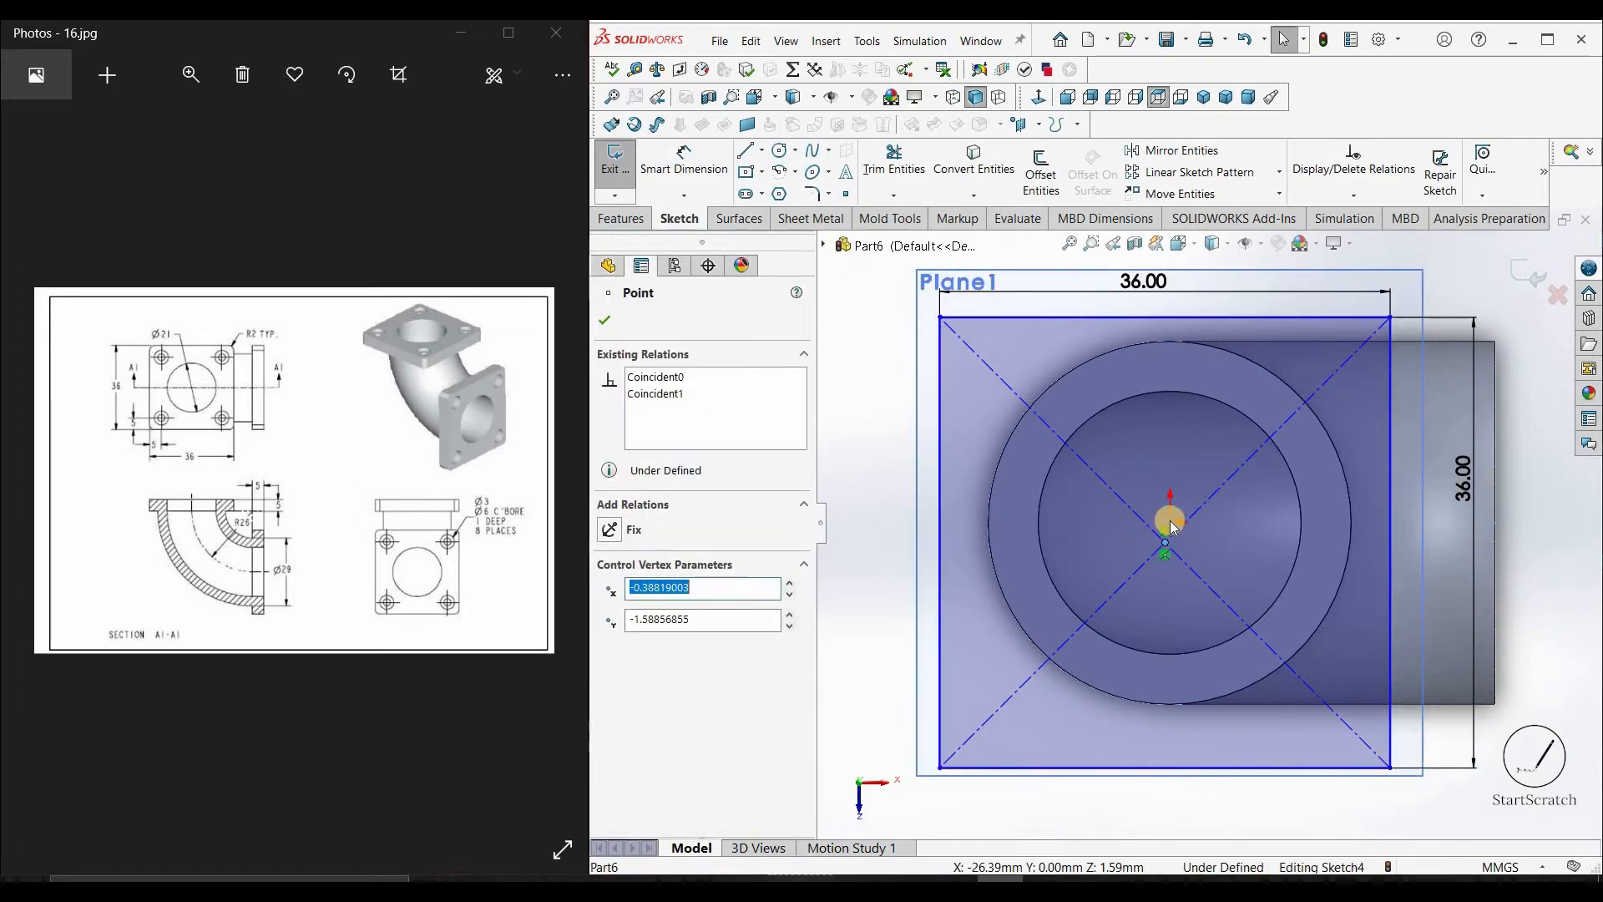
left_click_drag(1165, 544, 1102, 569)
Draw a horizontal and a vertical centerline through the origin, each spanning the pipe's outer circular edge
key("l")
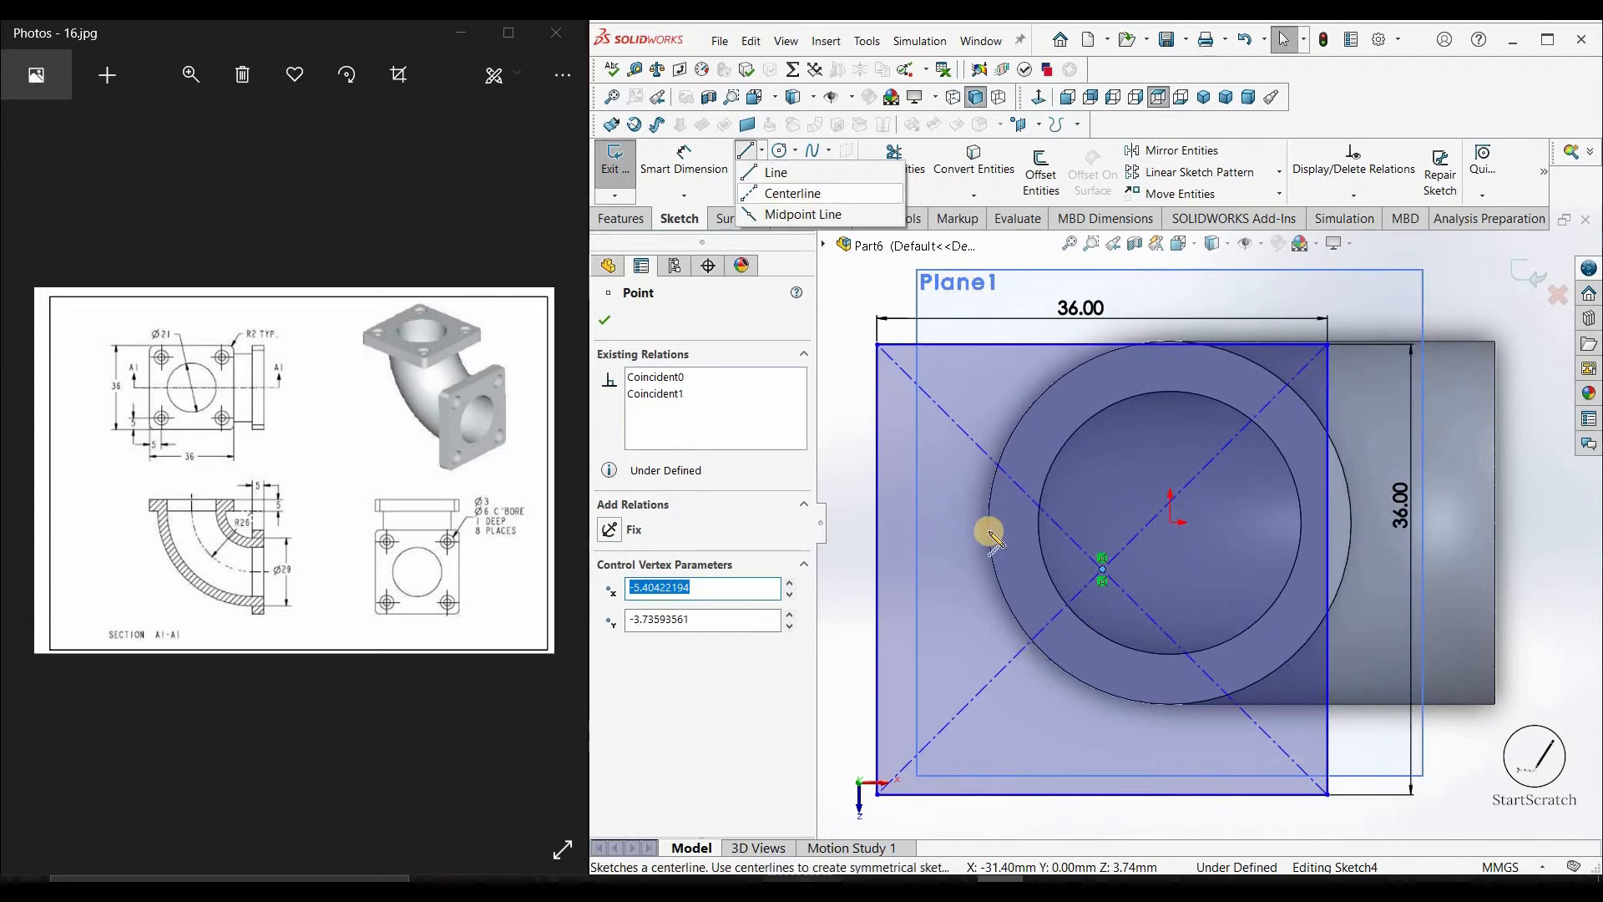
left_click(988, 523)
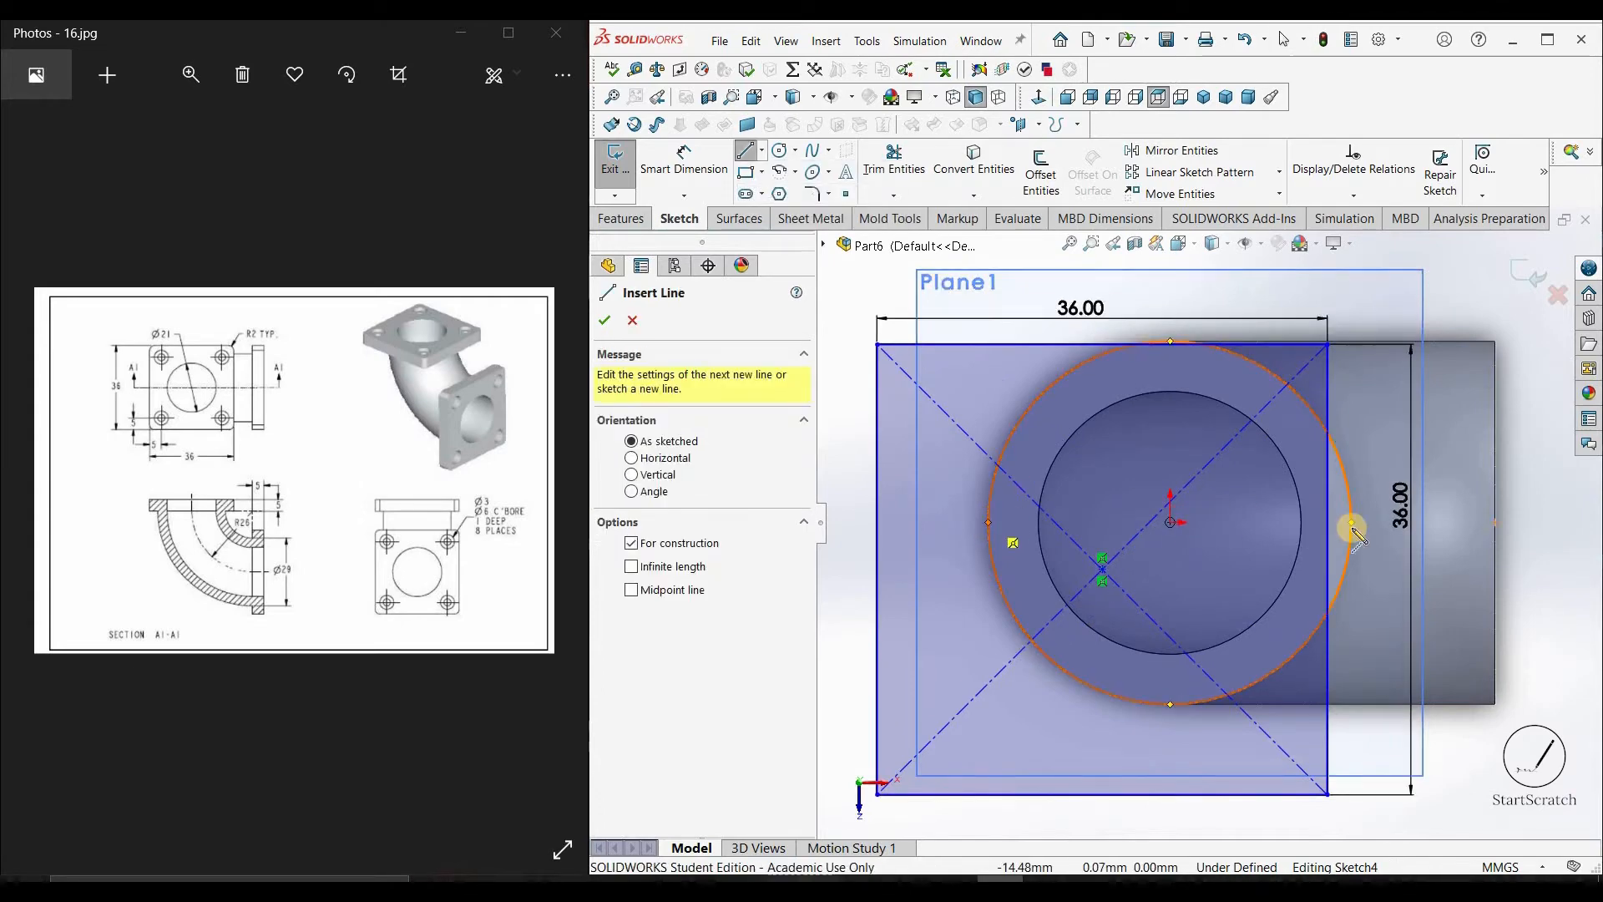
left_click(1346, 571)
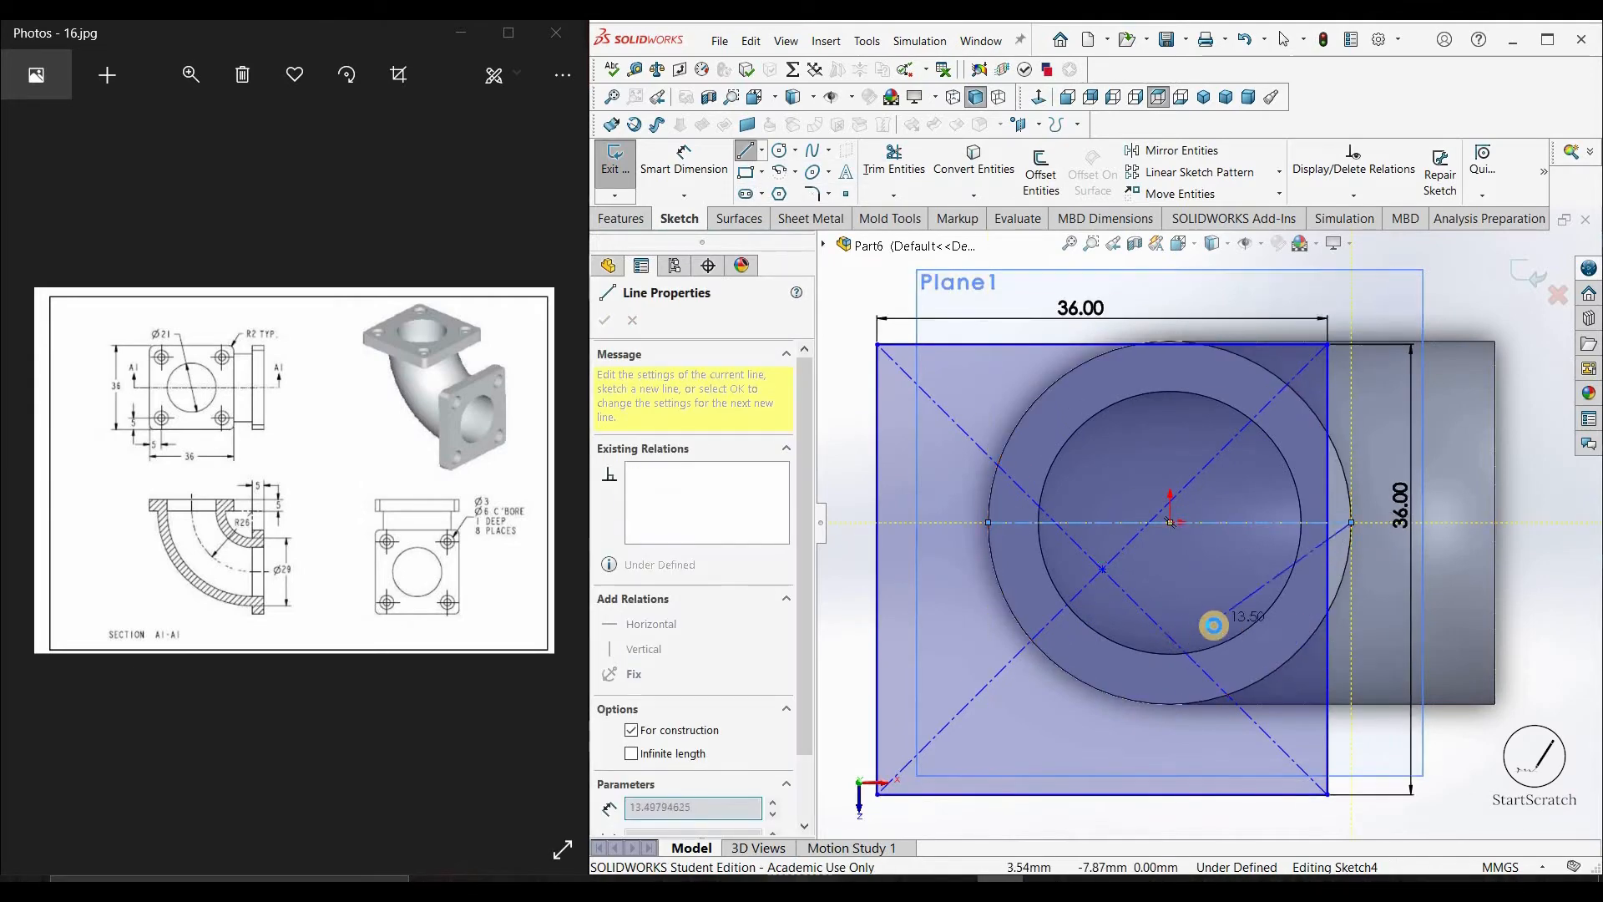
key("Escape")
key("Escape")
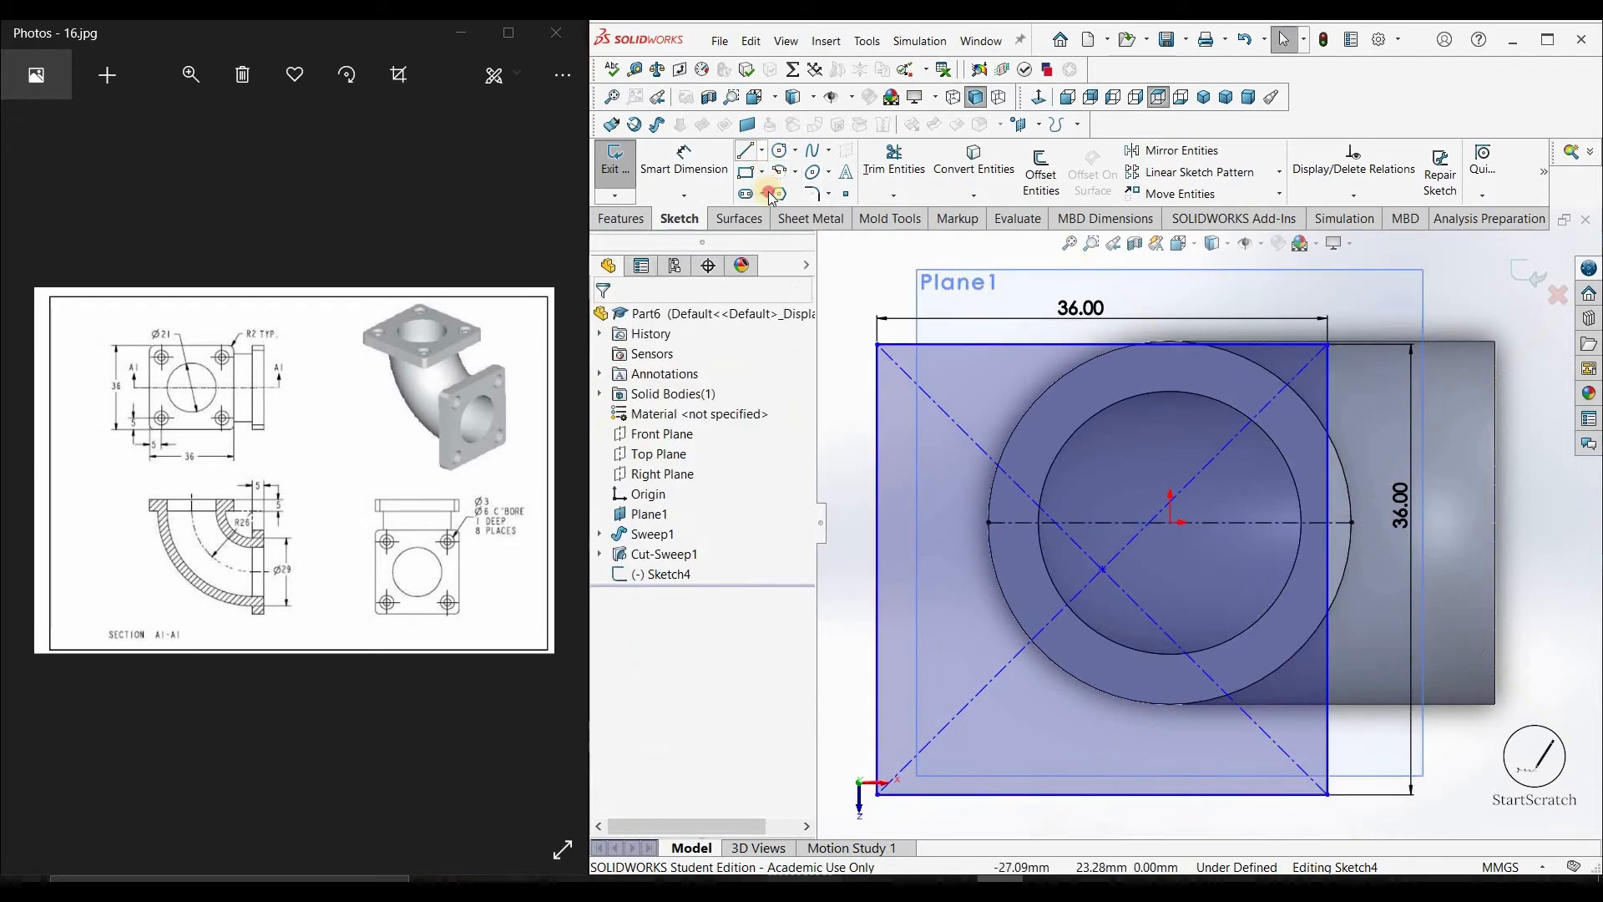
left_click(768, 194)
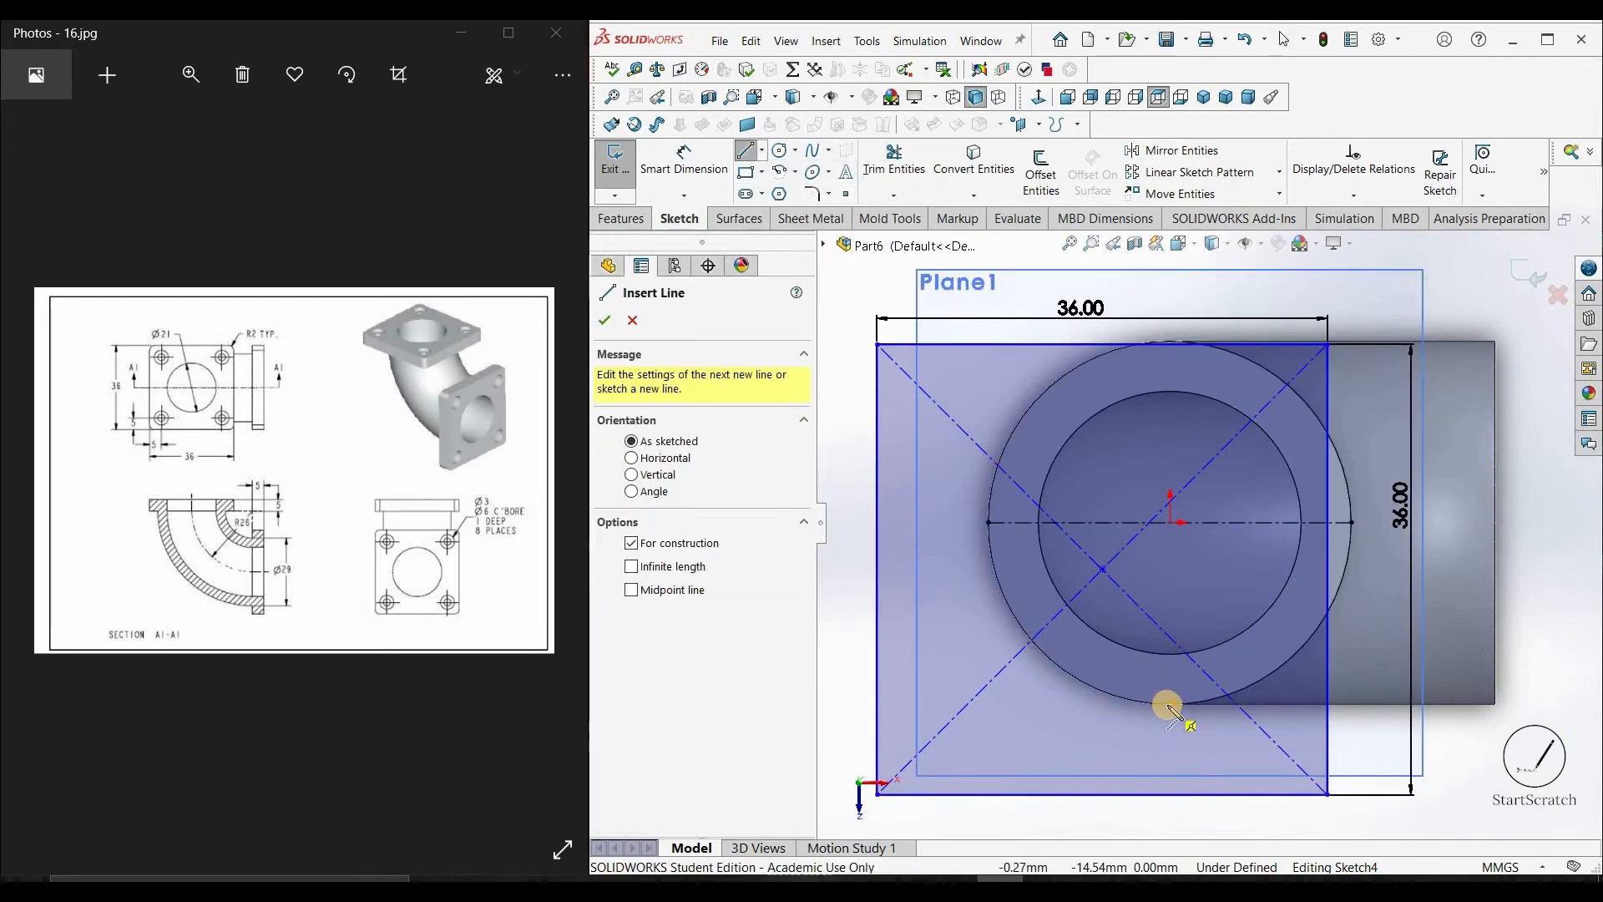
left_click(1171, 343)
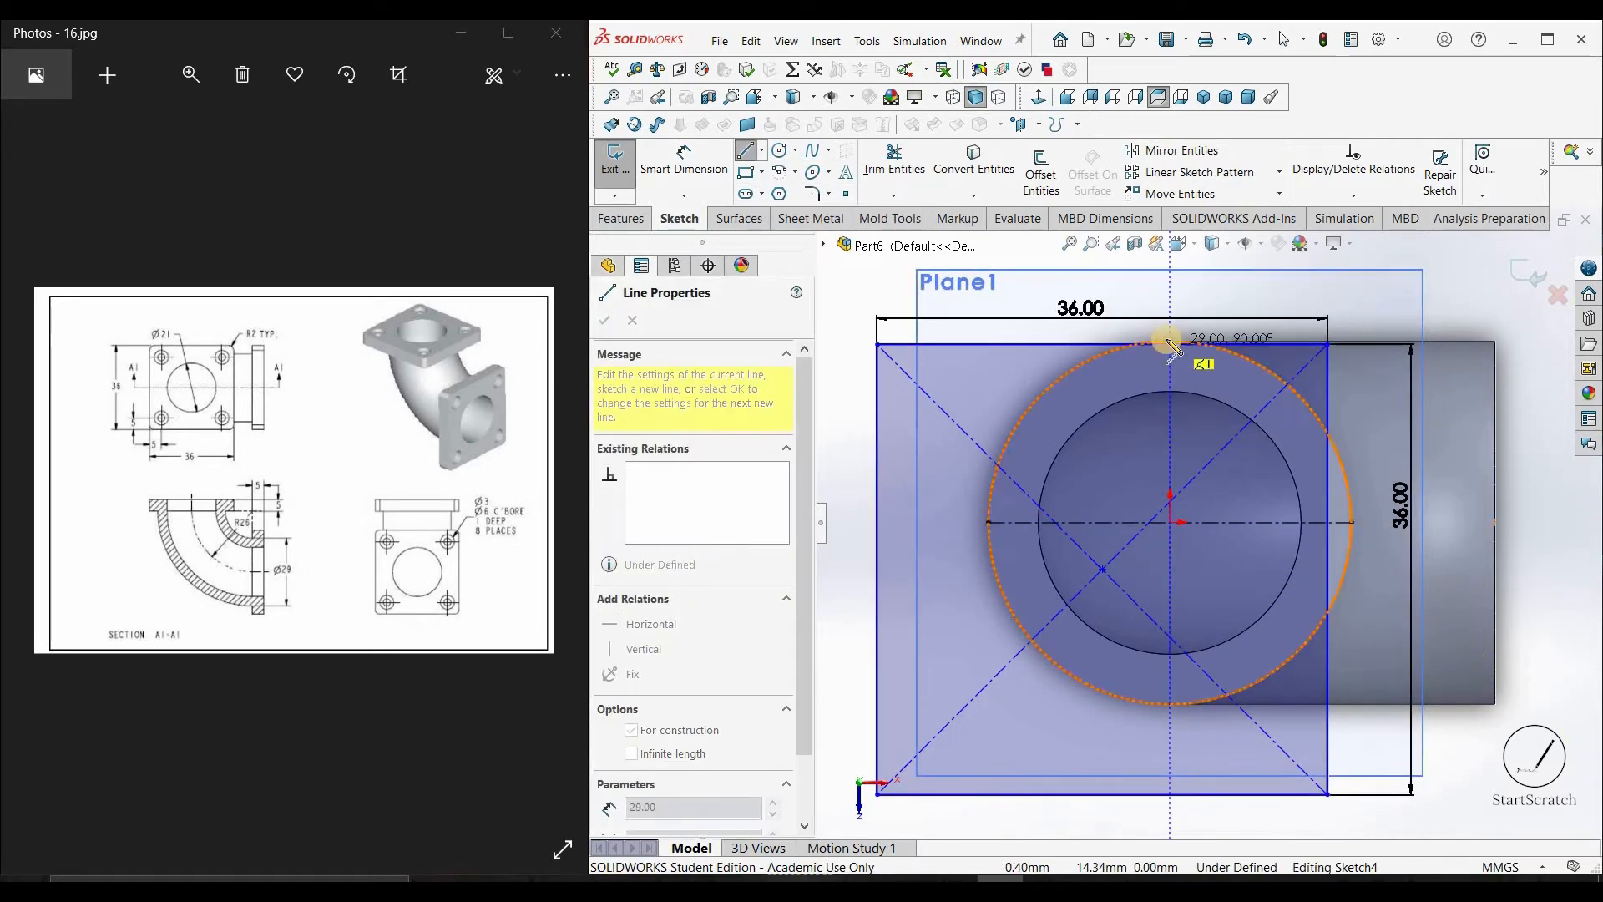
left_click_drag(1169, 342, 1170, 704)
key("Escape")
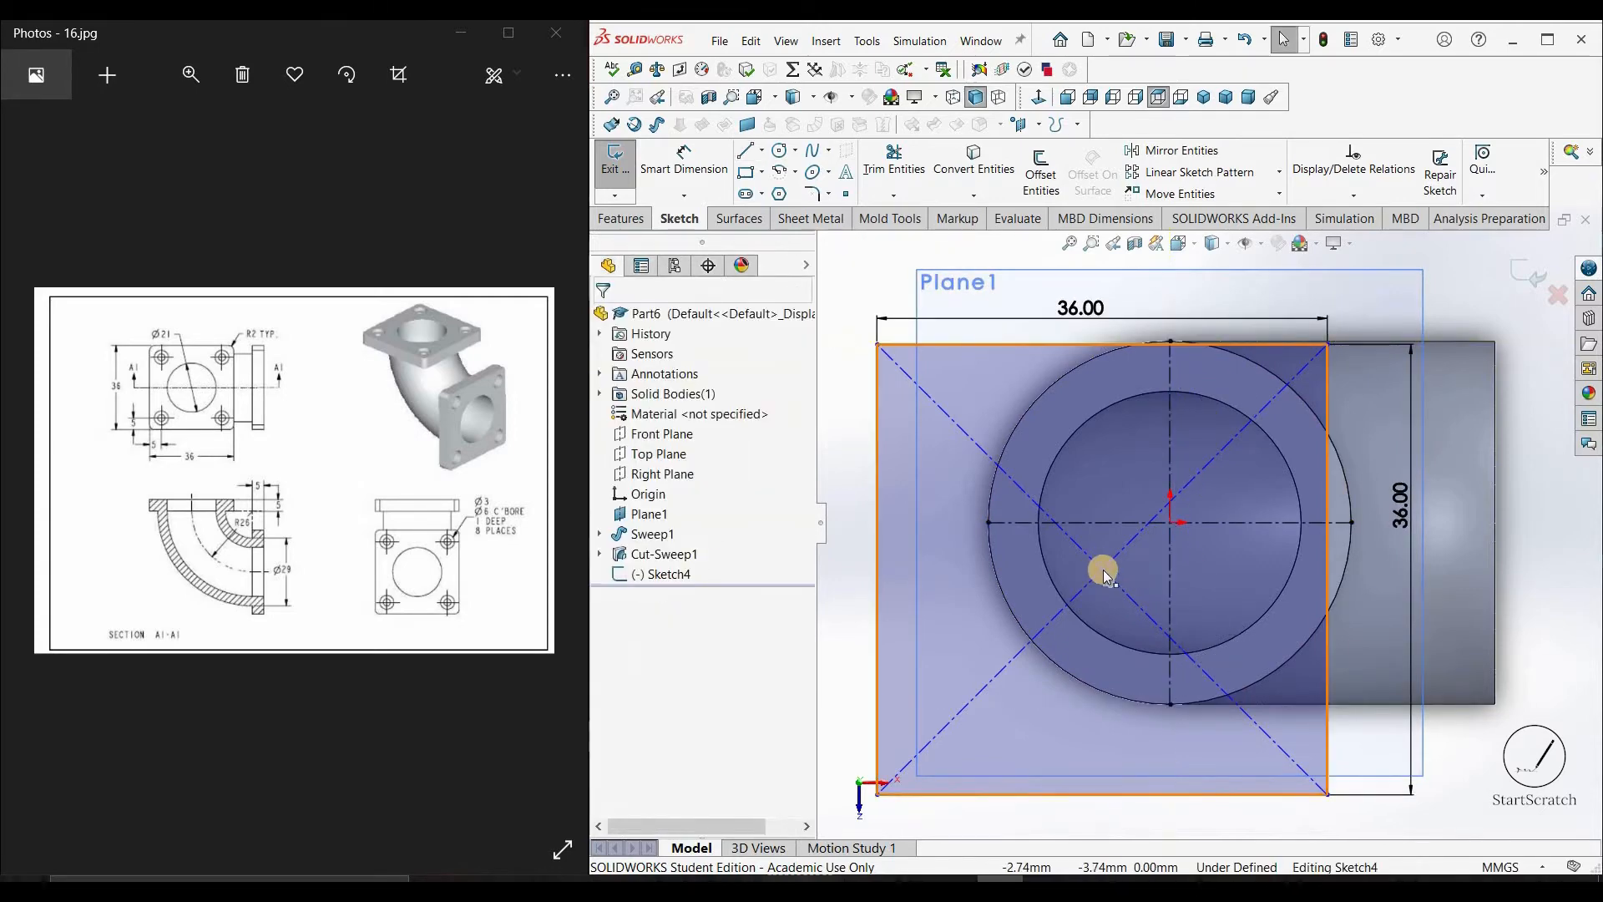
Add a Coincident relation between the square's center point and the origin
left_click(1172, 524)
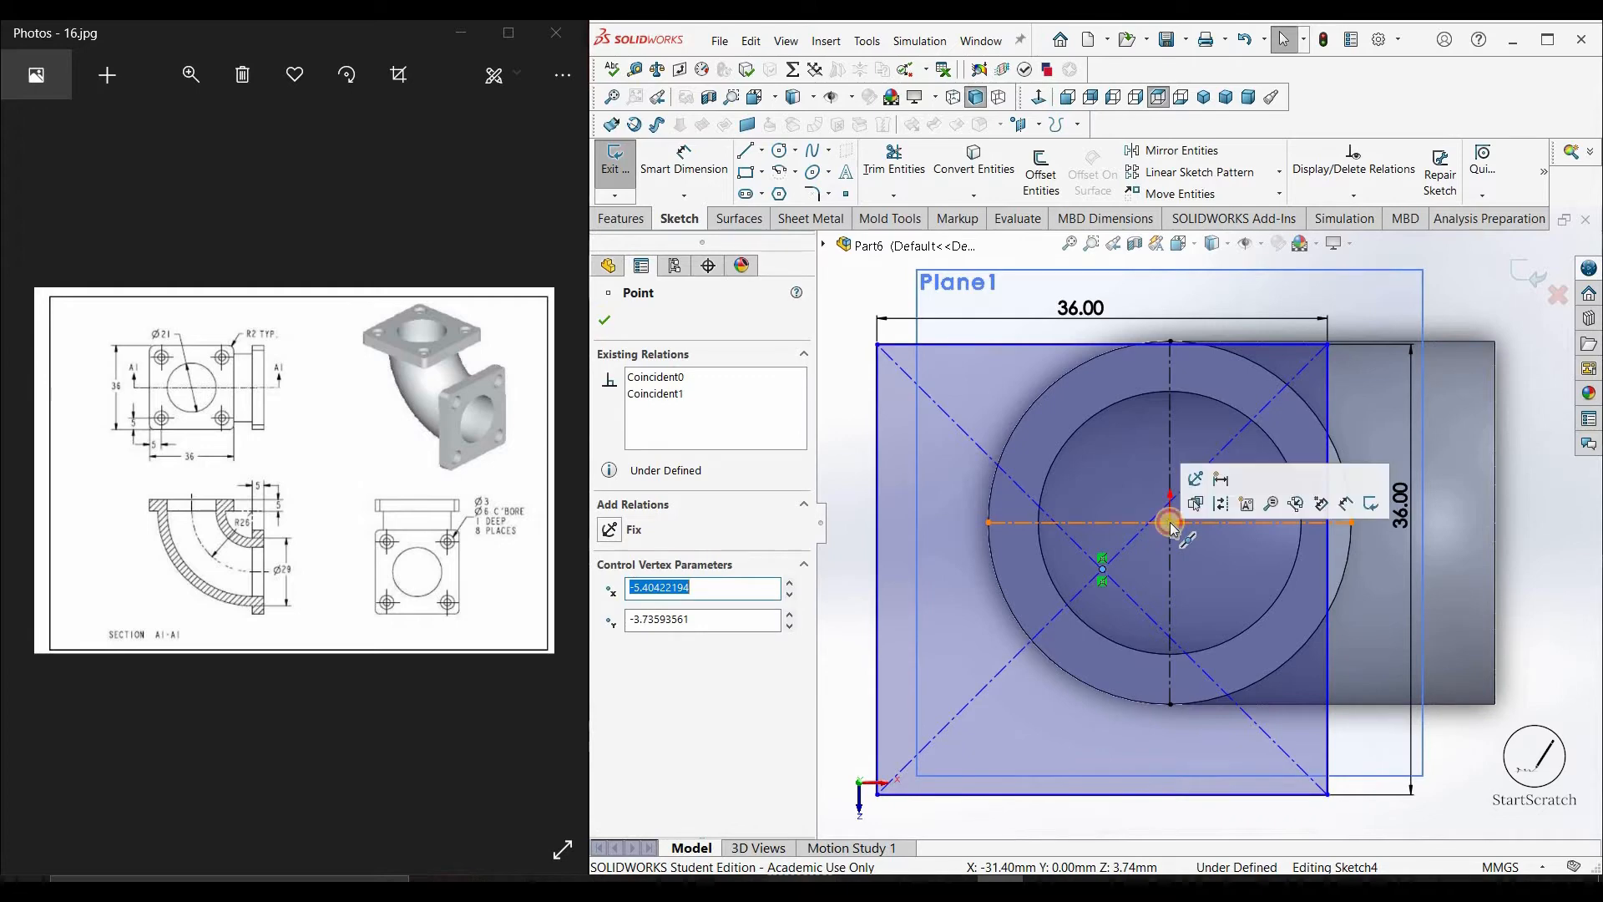
left_click(1171, 523, "ctrl")
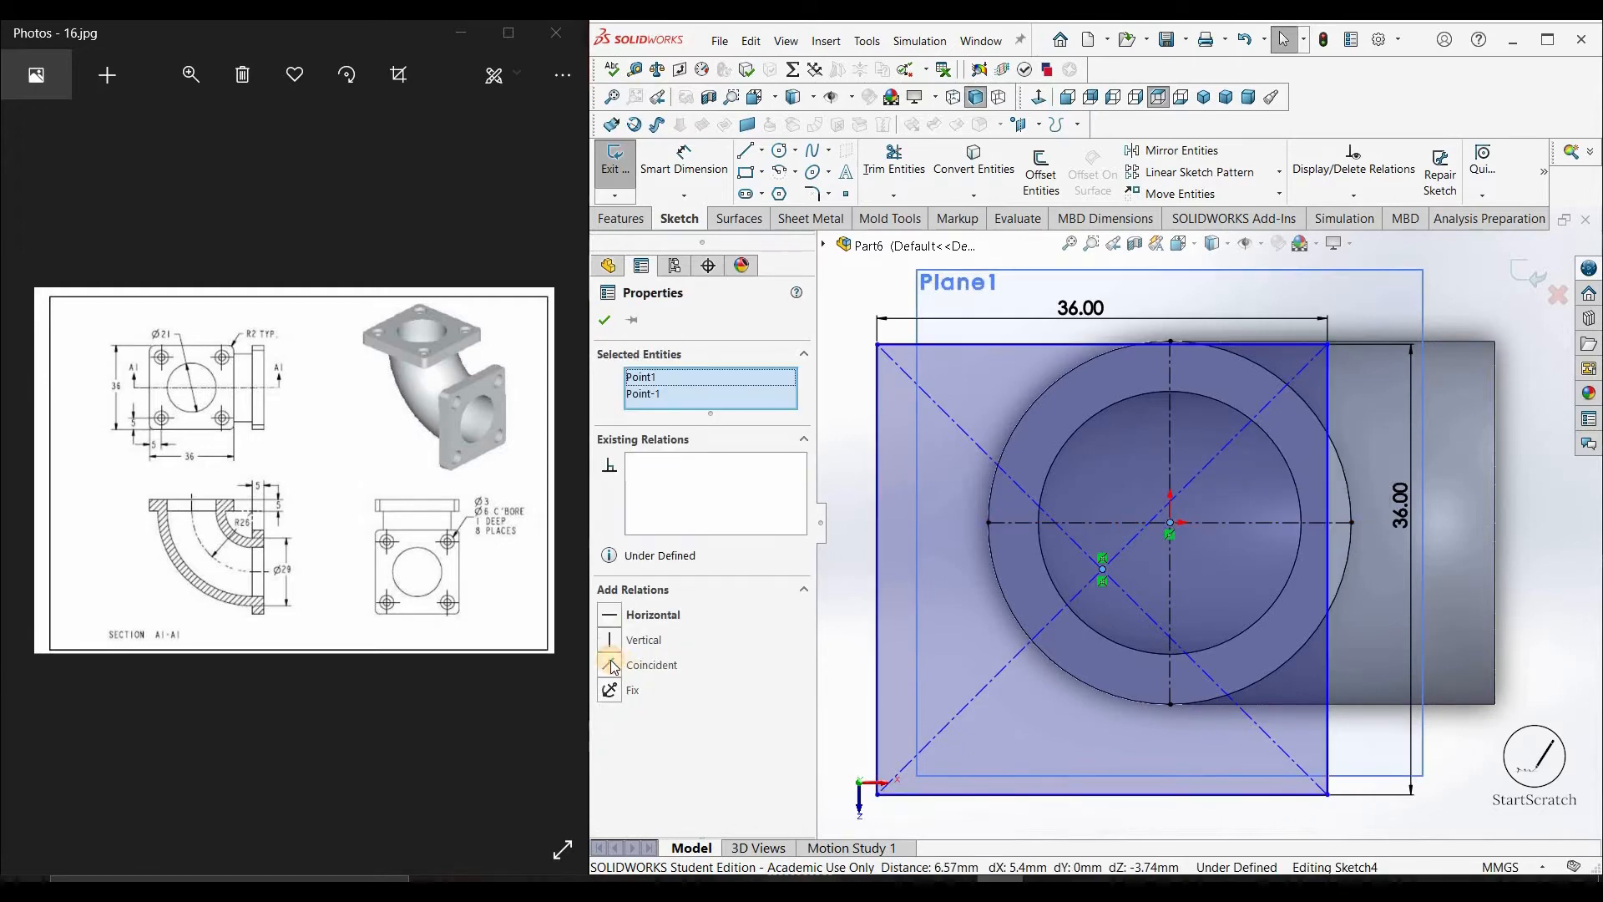
left_click(613, 666)
left_click(604, 322)
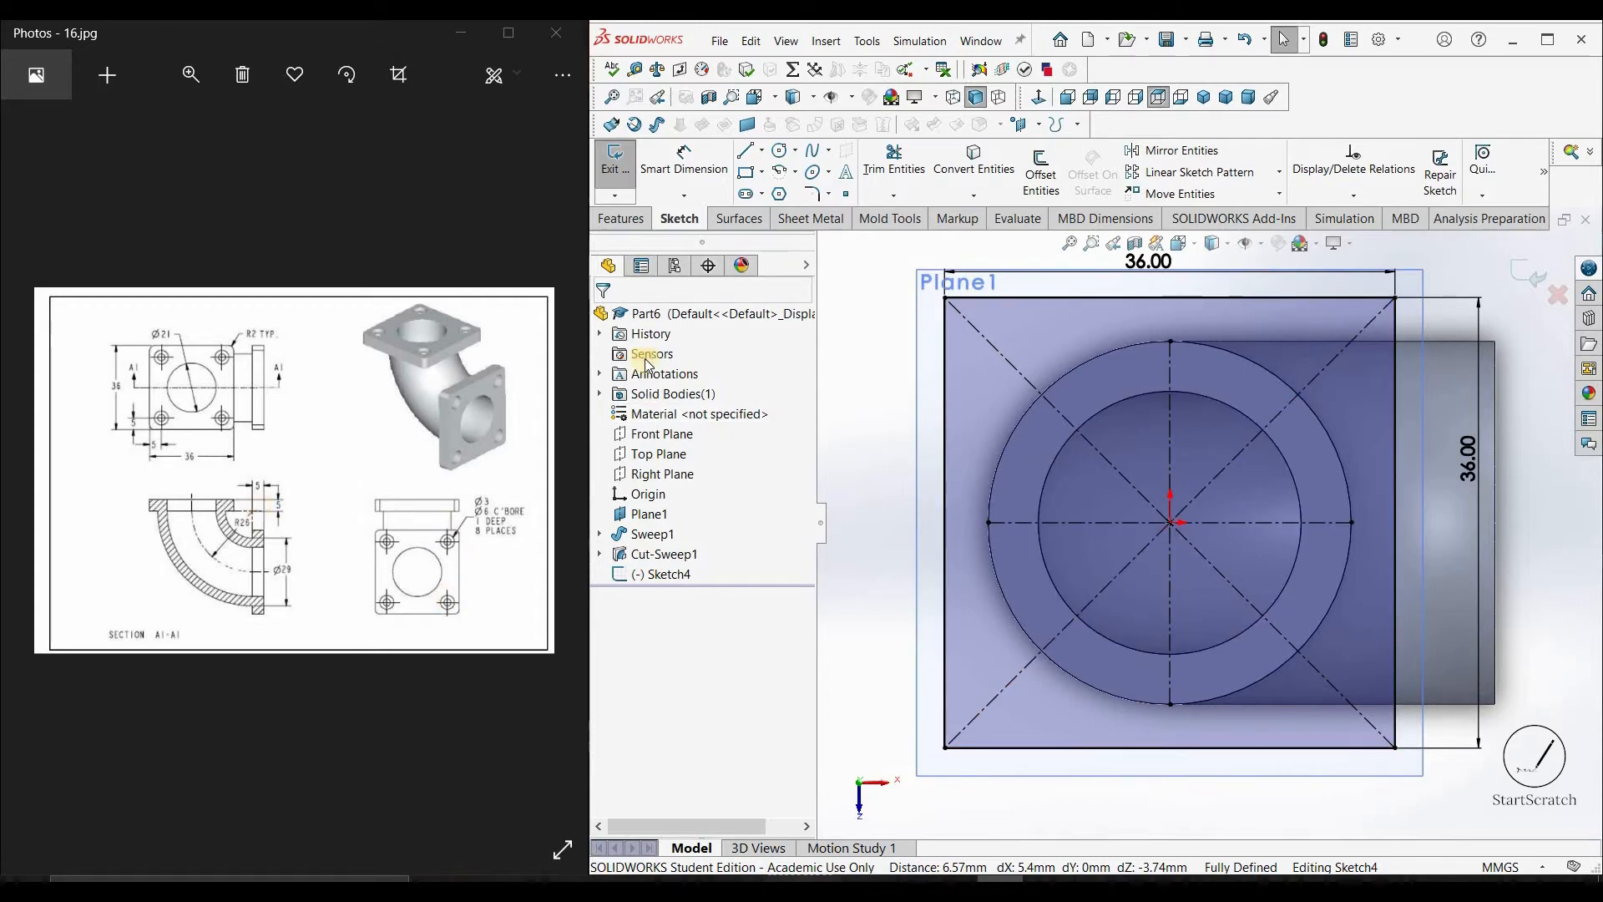
Extrude the 36 mm square sketch 5 mm as a blind boss to form the flange plate
left_click(620, 218)
left_click(623, 172)
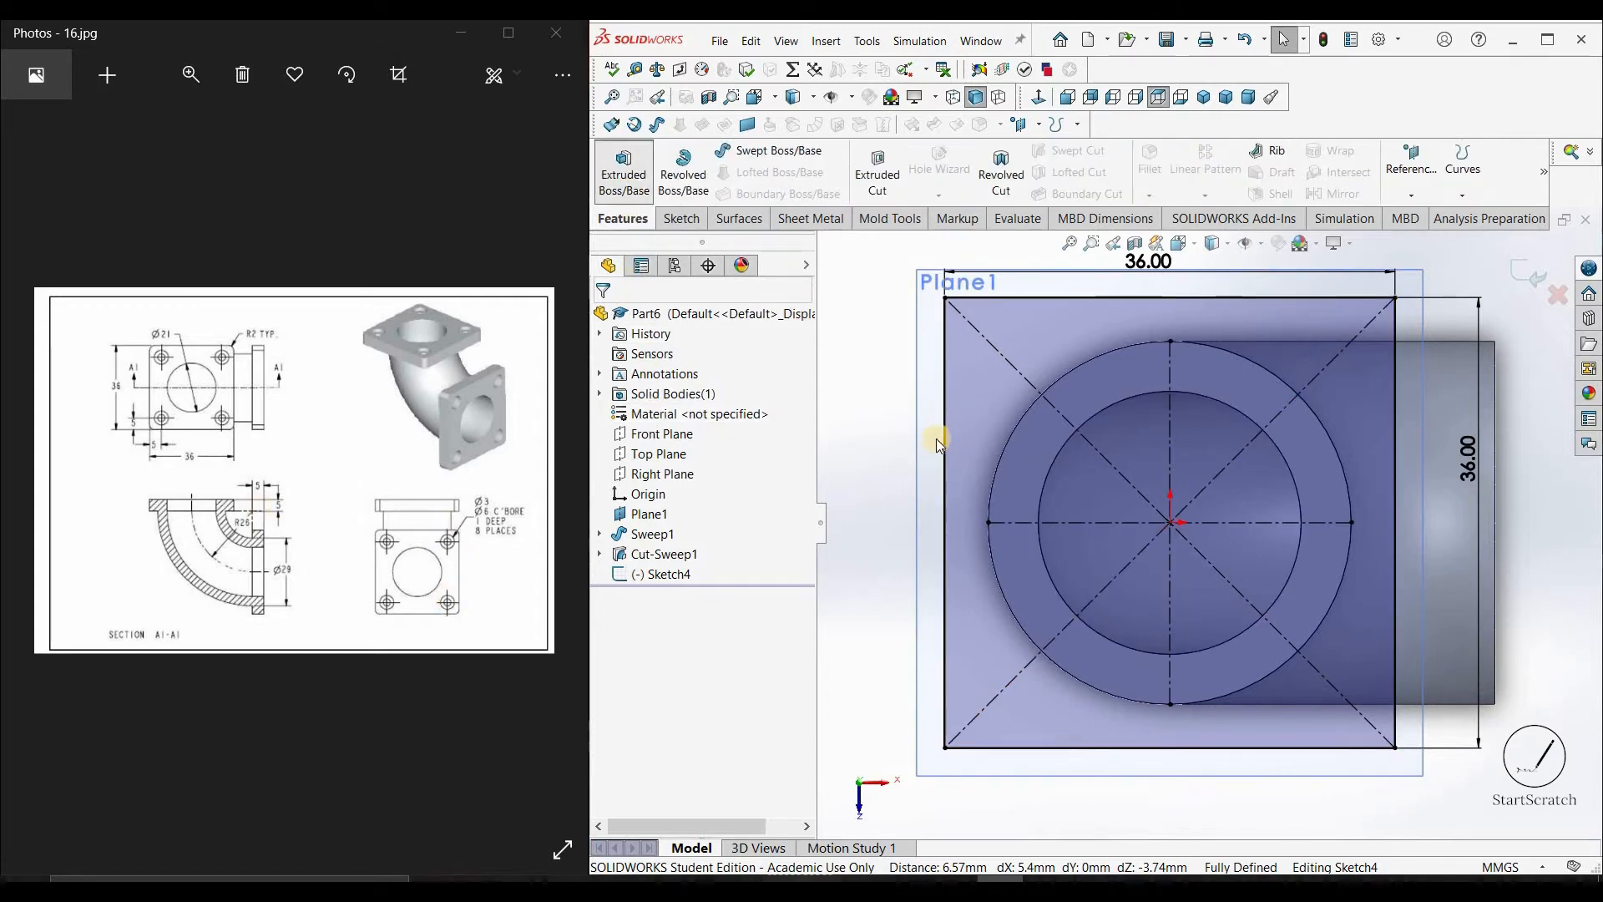
left_click(716, 510)
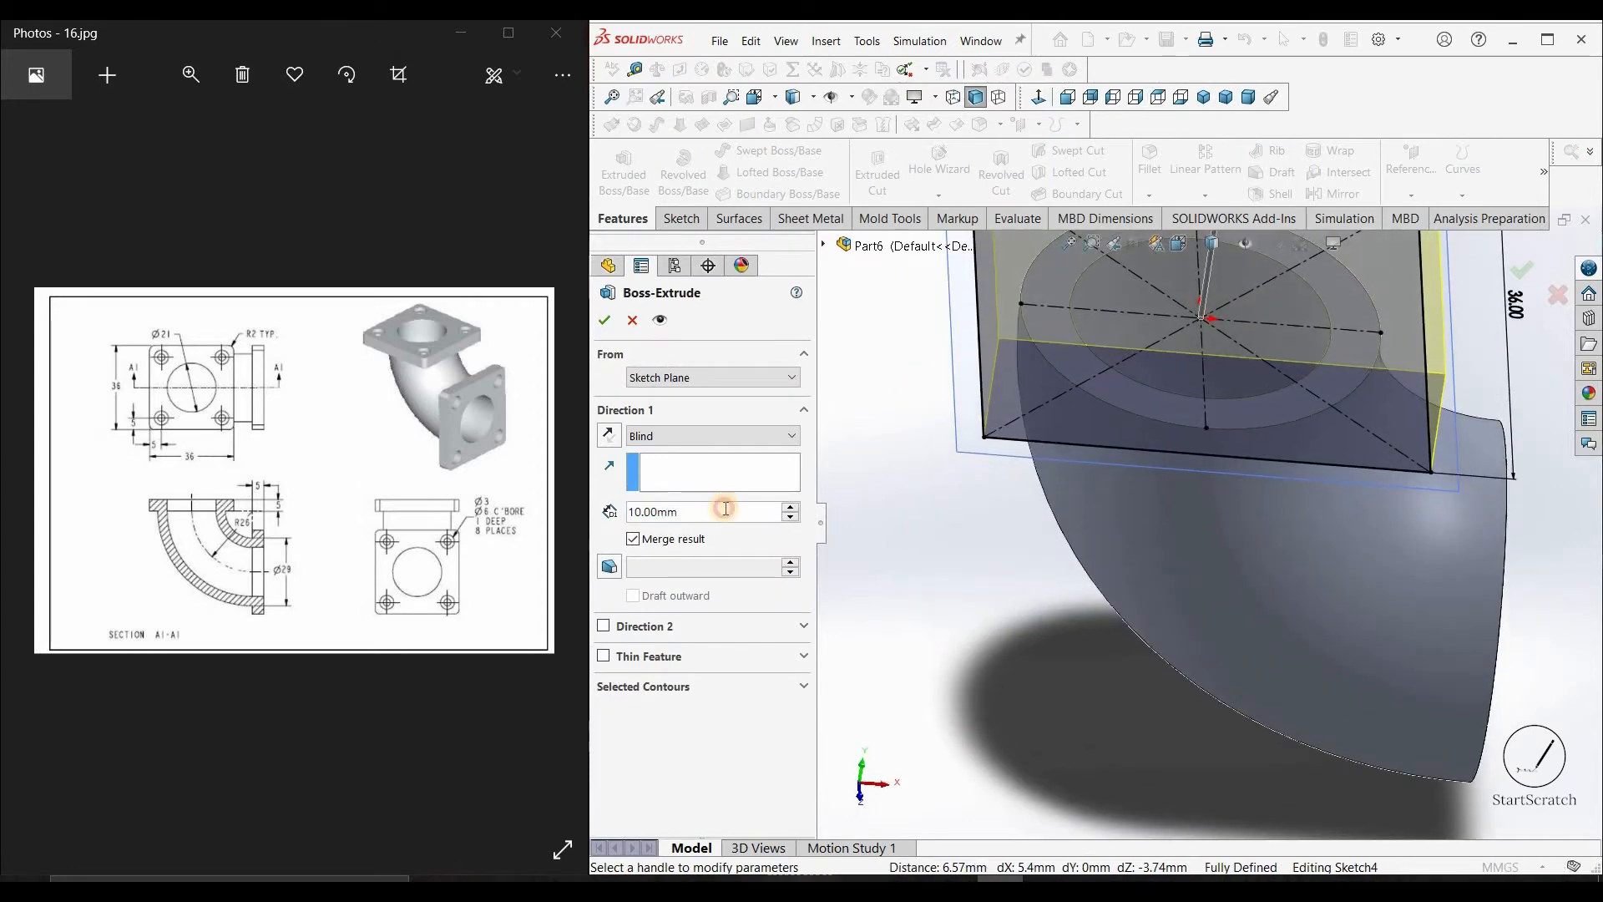
double_click(725, 508)
type("5")
key("Return")
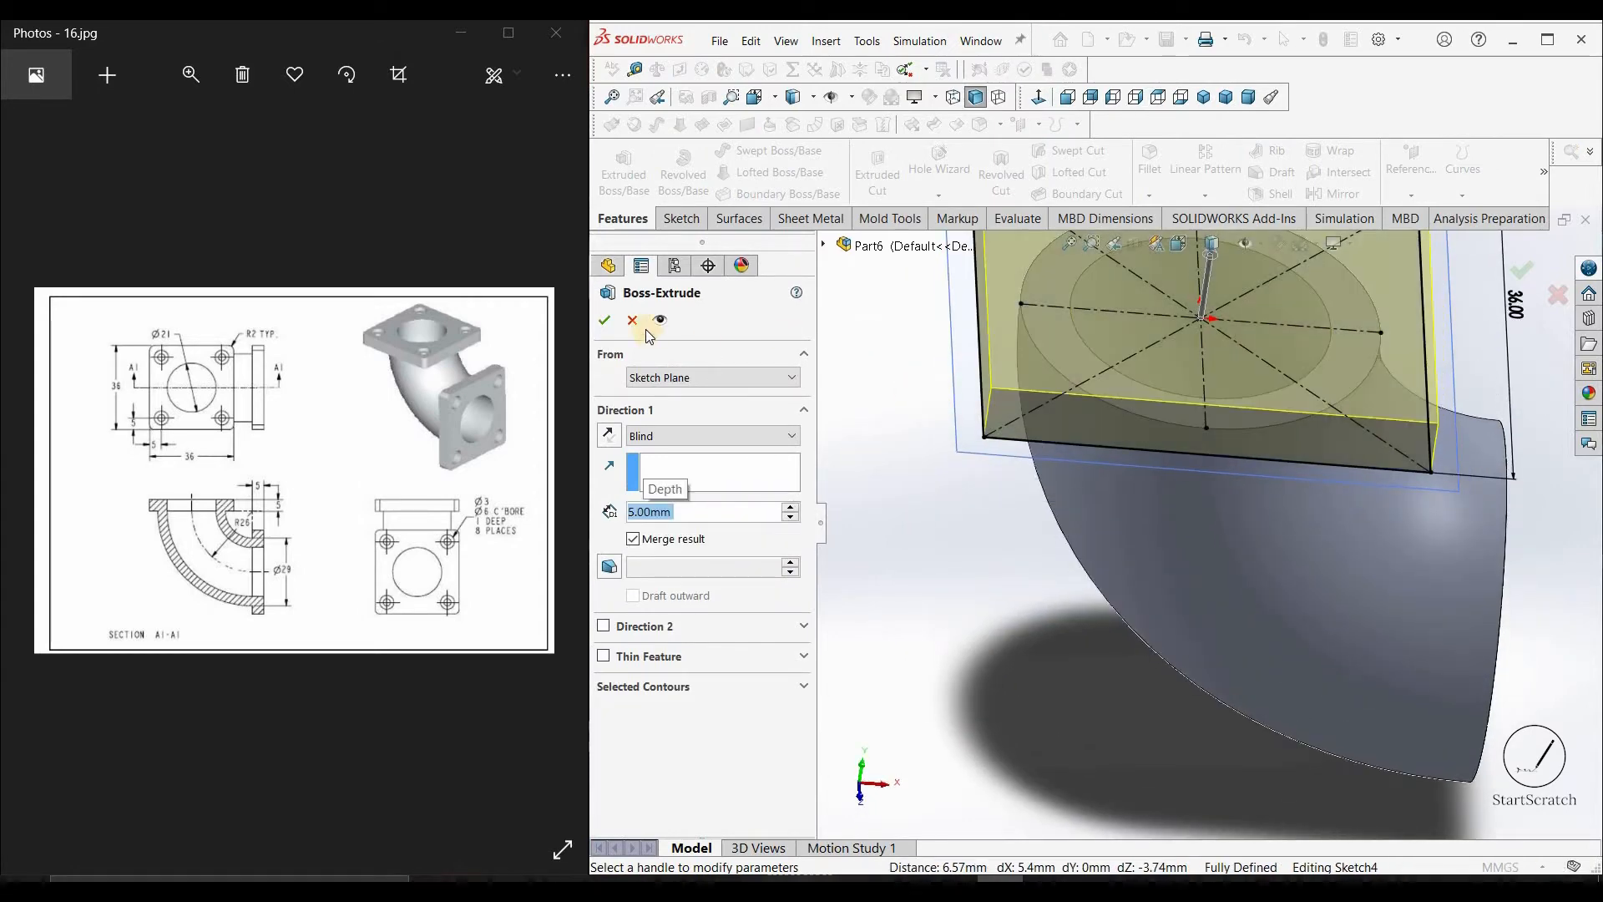
left_click(604, 319)
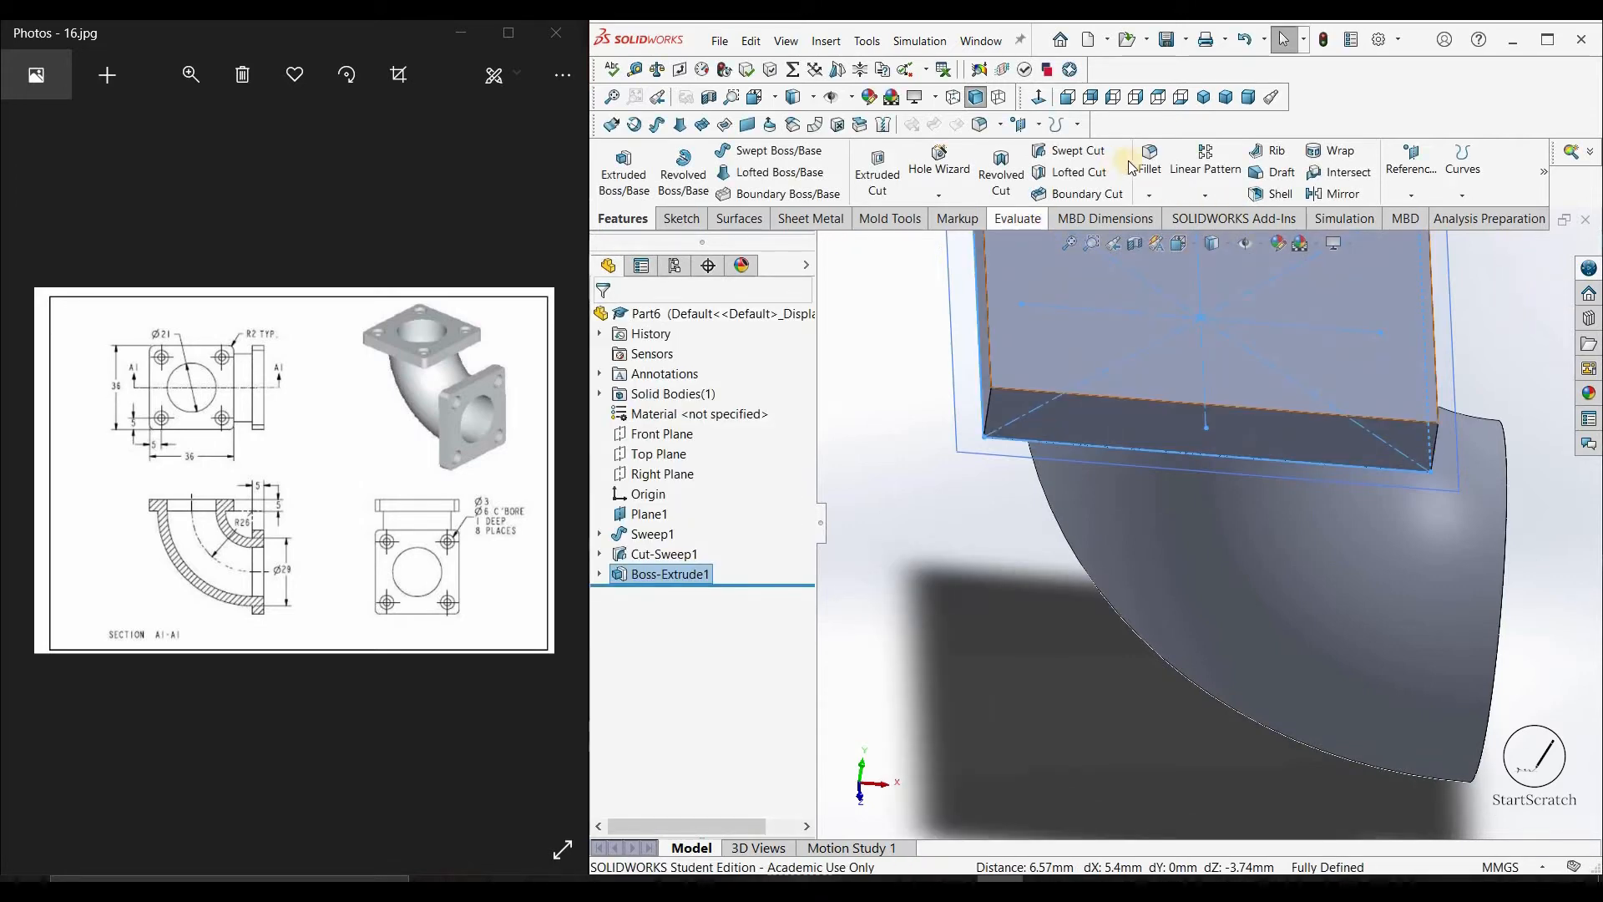
Fillet the four short corner edges of the square flange with a 2 mm radius
left_click(1146, 163)
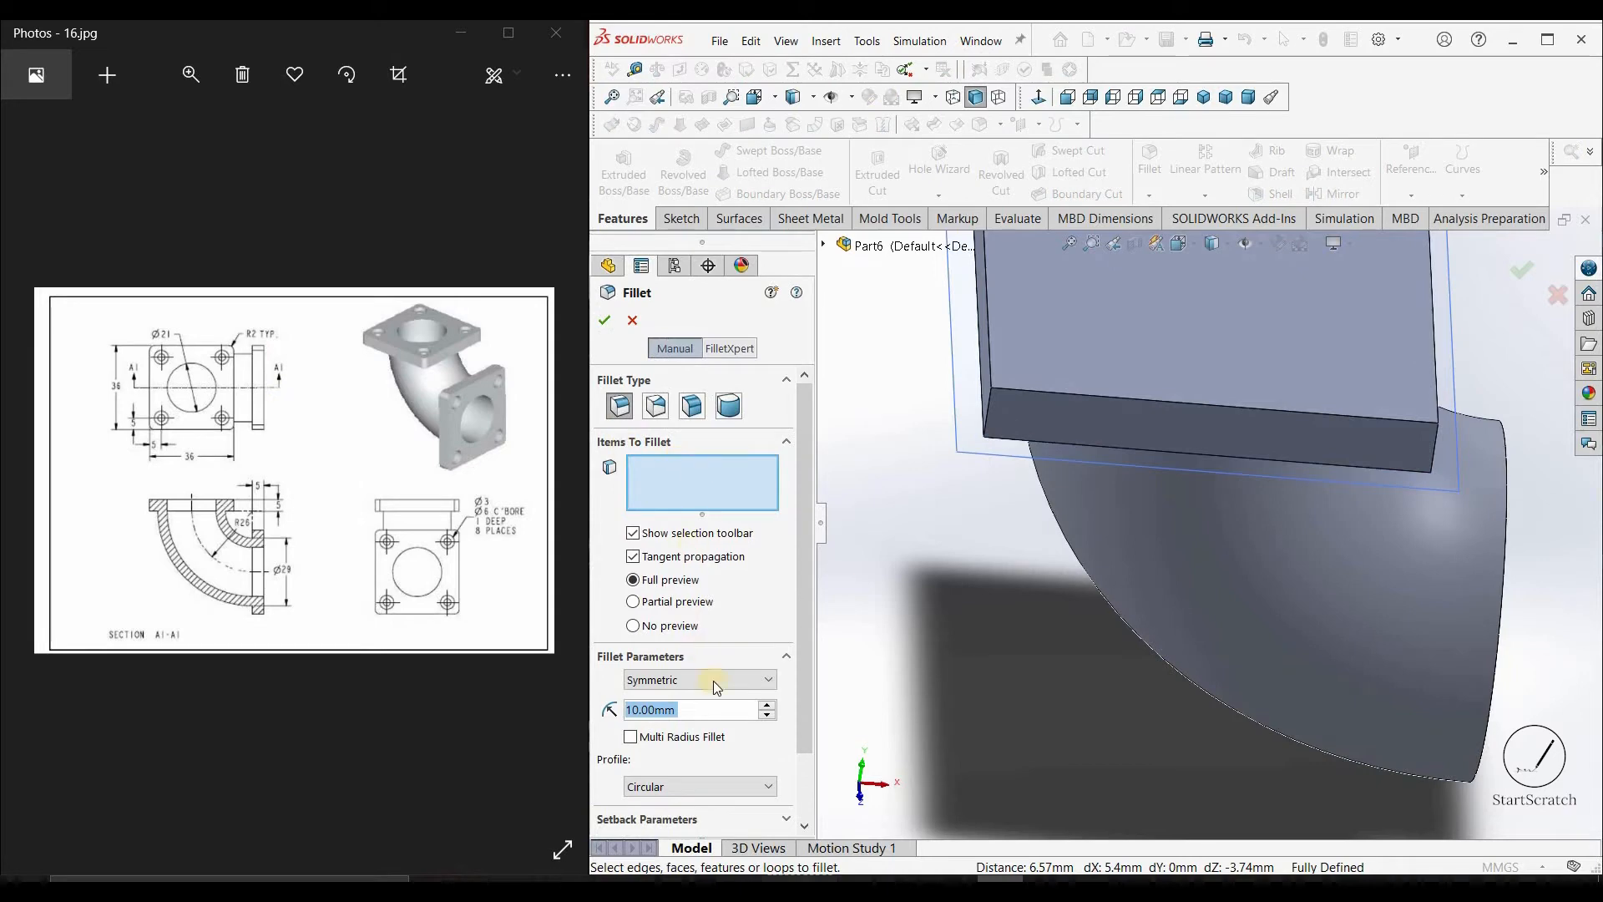
type("2")
key("Return")
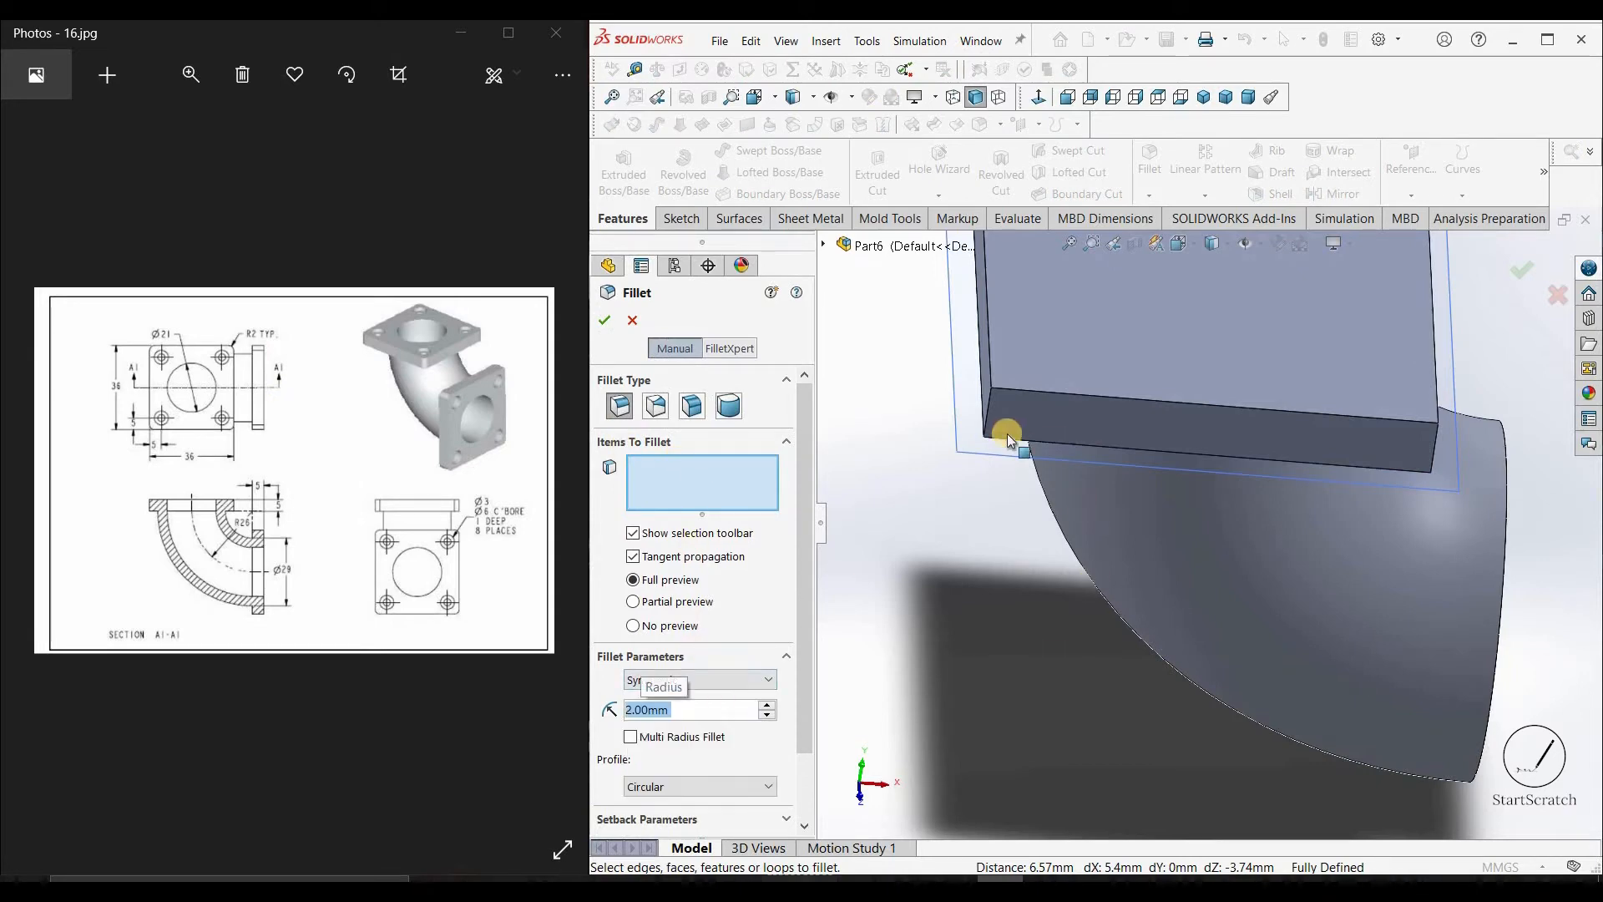
left_click(1458, 451)
middle_click_drag(1240, 471, 1201, 463)
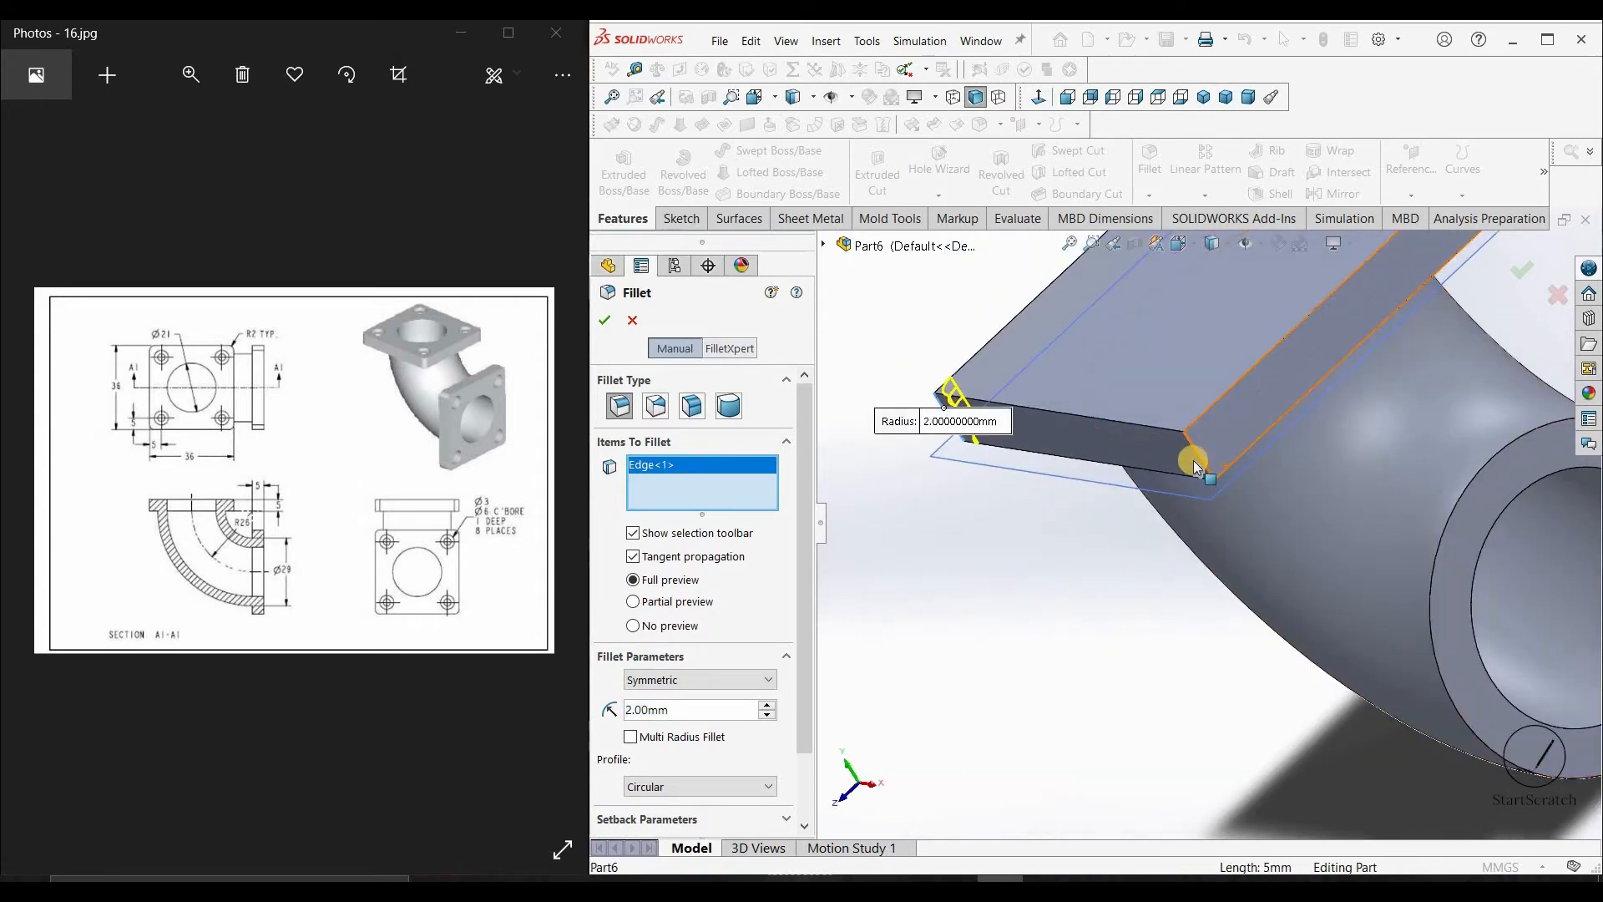
left_click(1198, 457)
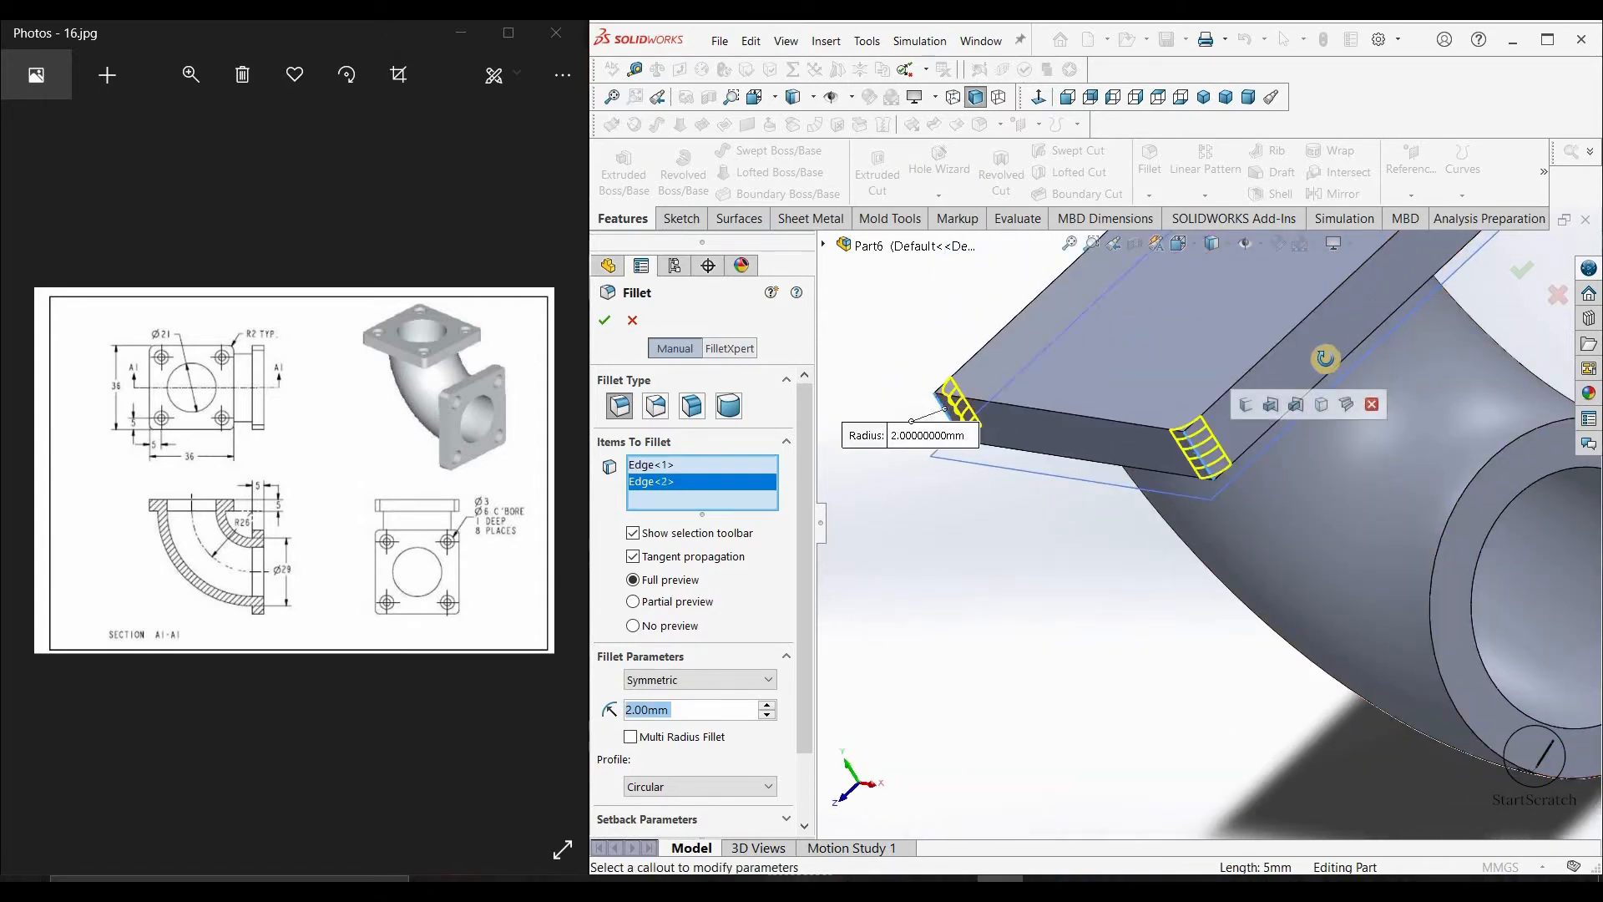
scroll(1294, 406, "up", 4)
middle_click_drag(1291, 460, 1244, 526)
scroll(1244, 526, "down", 5)
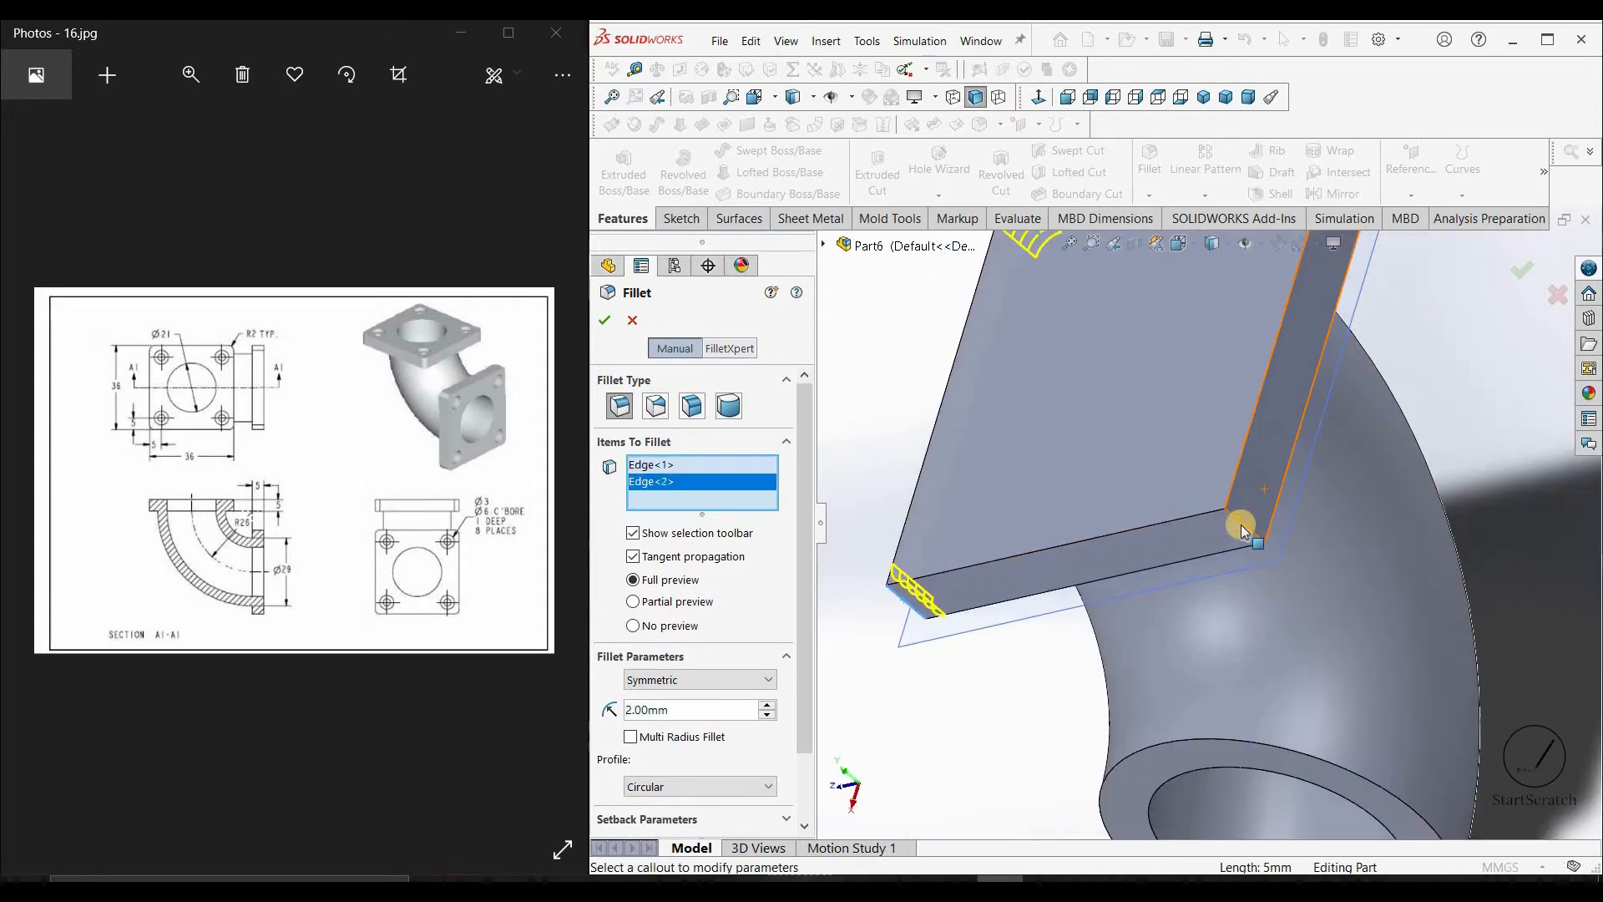
left_click(1265, 518)
scroll(1265, 518, "up", 4)
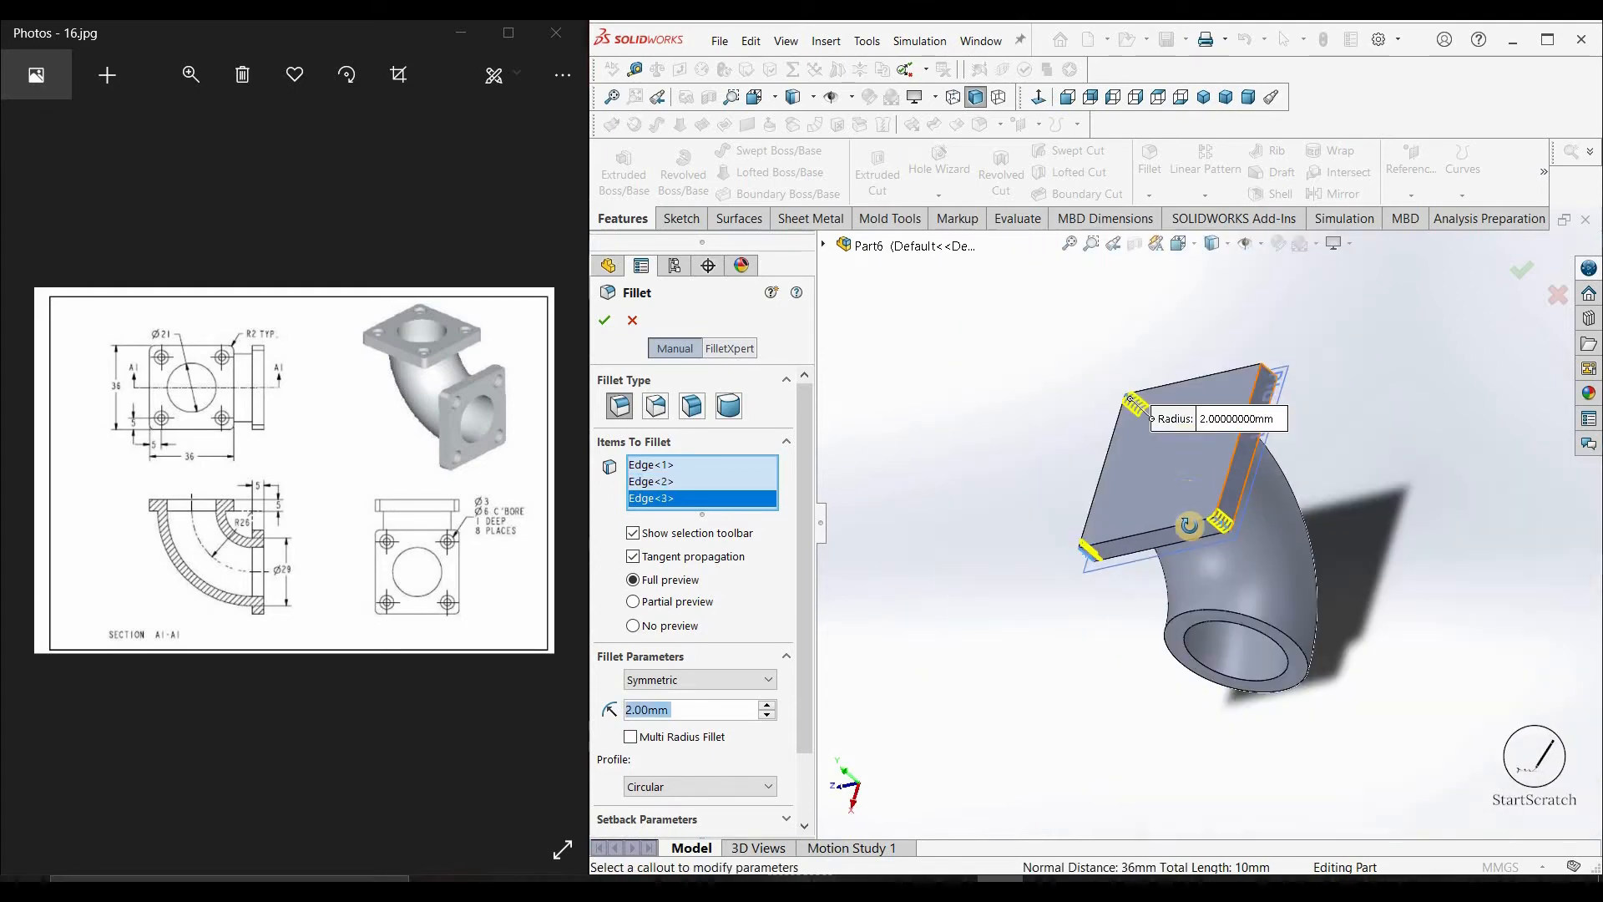
middle_click_drag(1252, 518, 1199, 525)
left_click(1200, 523)
middle_click_drag(1261, 471, 1357, 455)
left_click(609, 320)
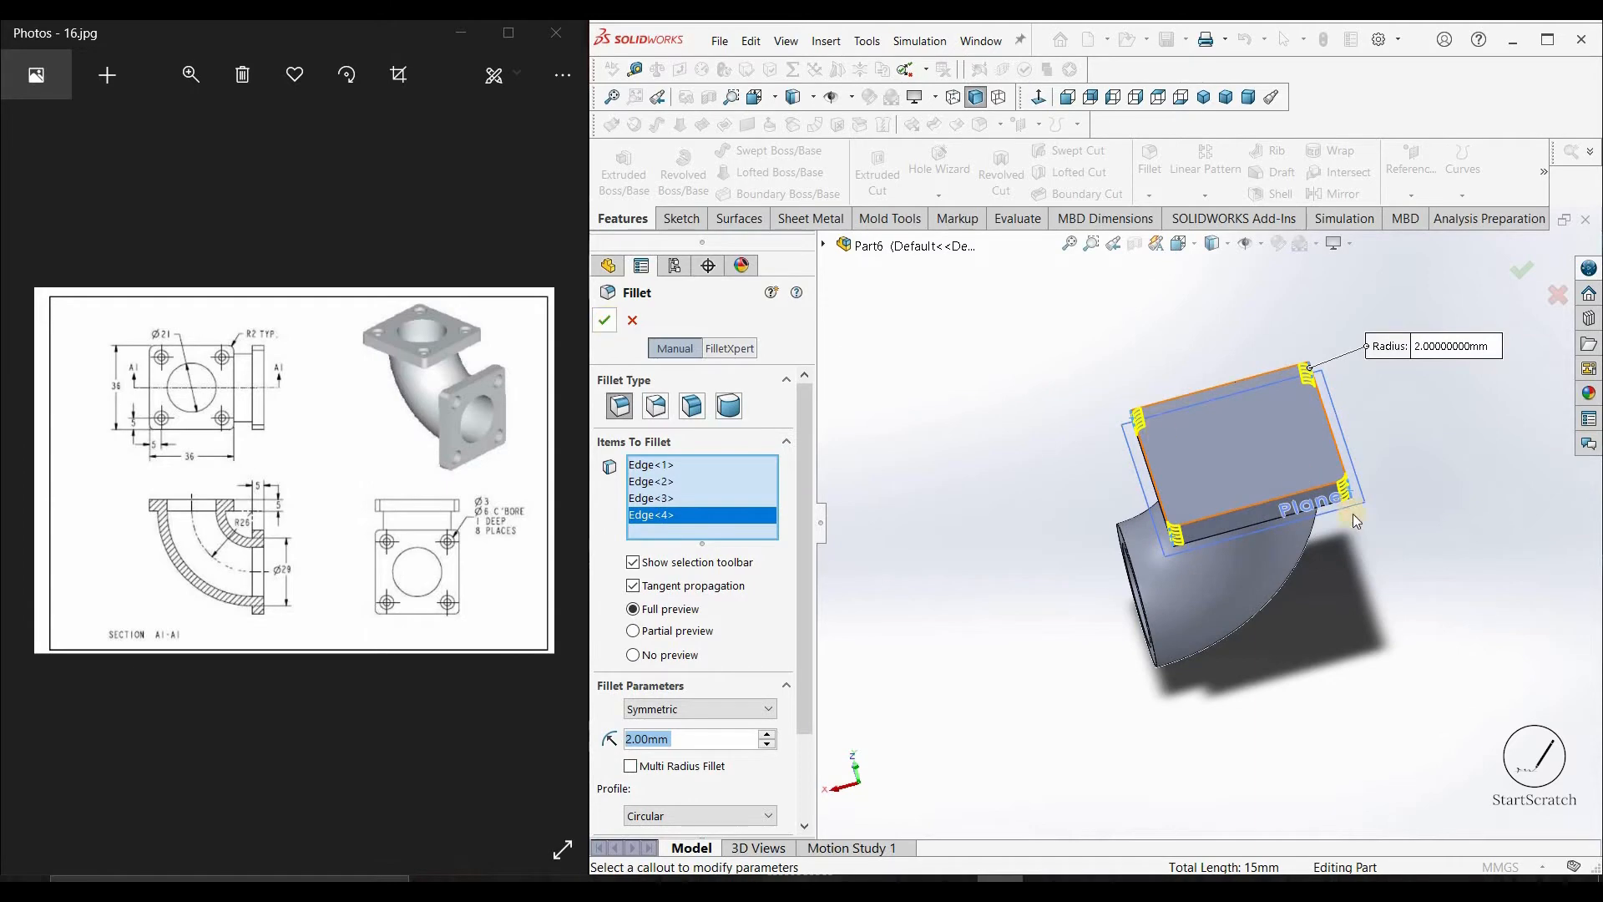
Start a sketch on the flange's outer face and draw four circles of about 2 mm radius, one near each corner
middle_click_drag(1450, 473, 1250, 498)
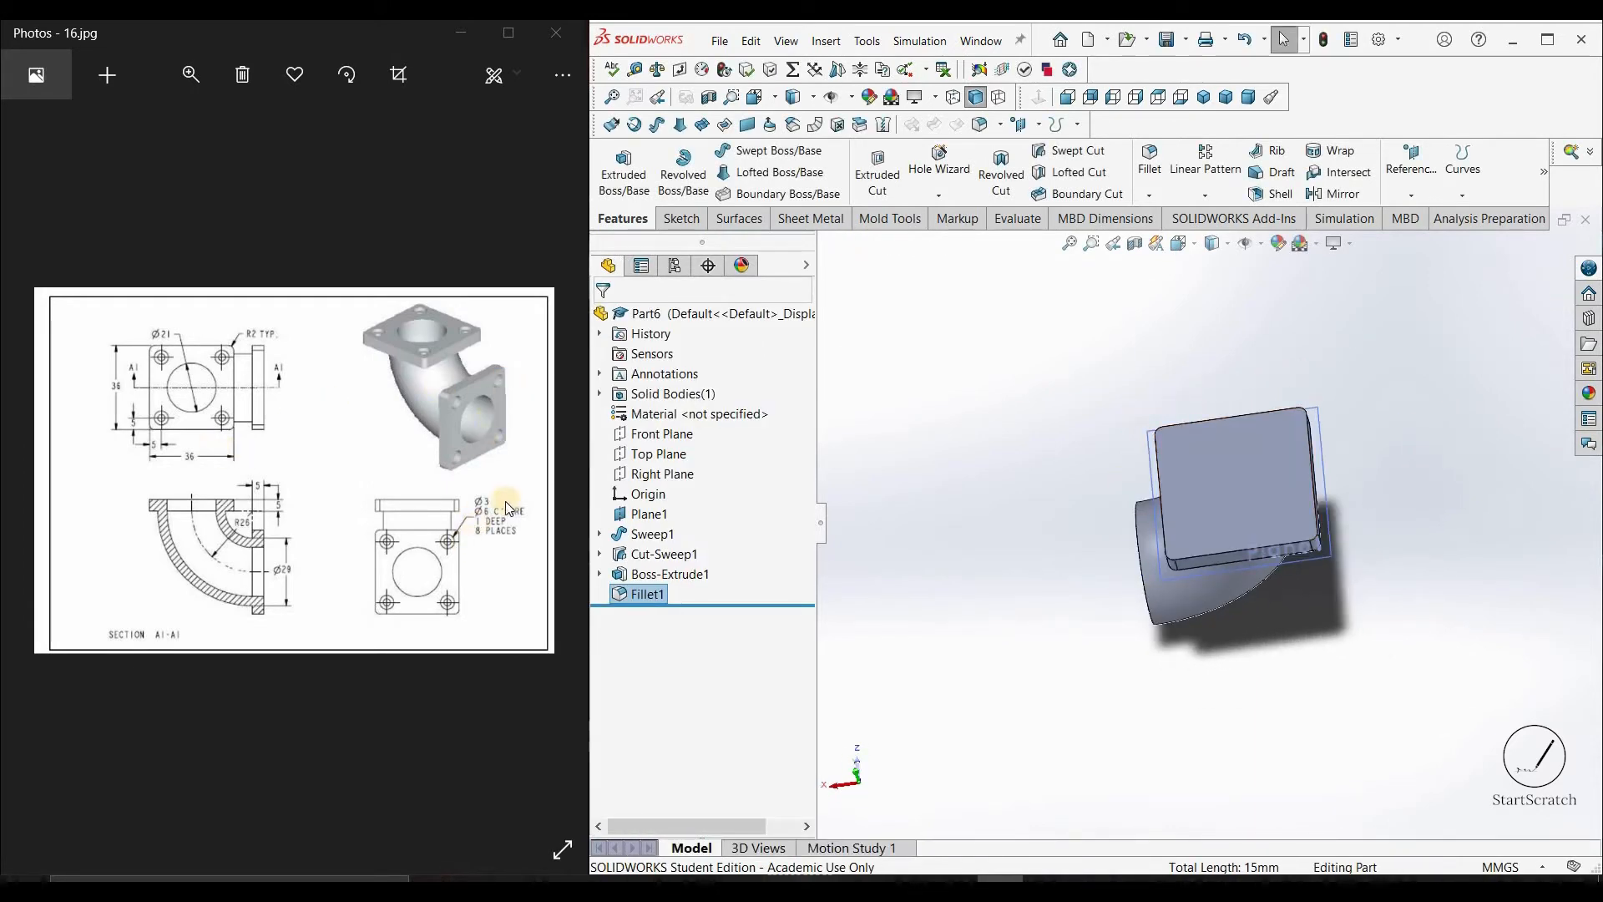
left_click(1220, 483)
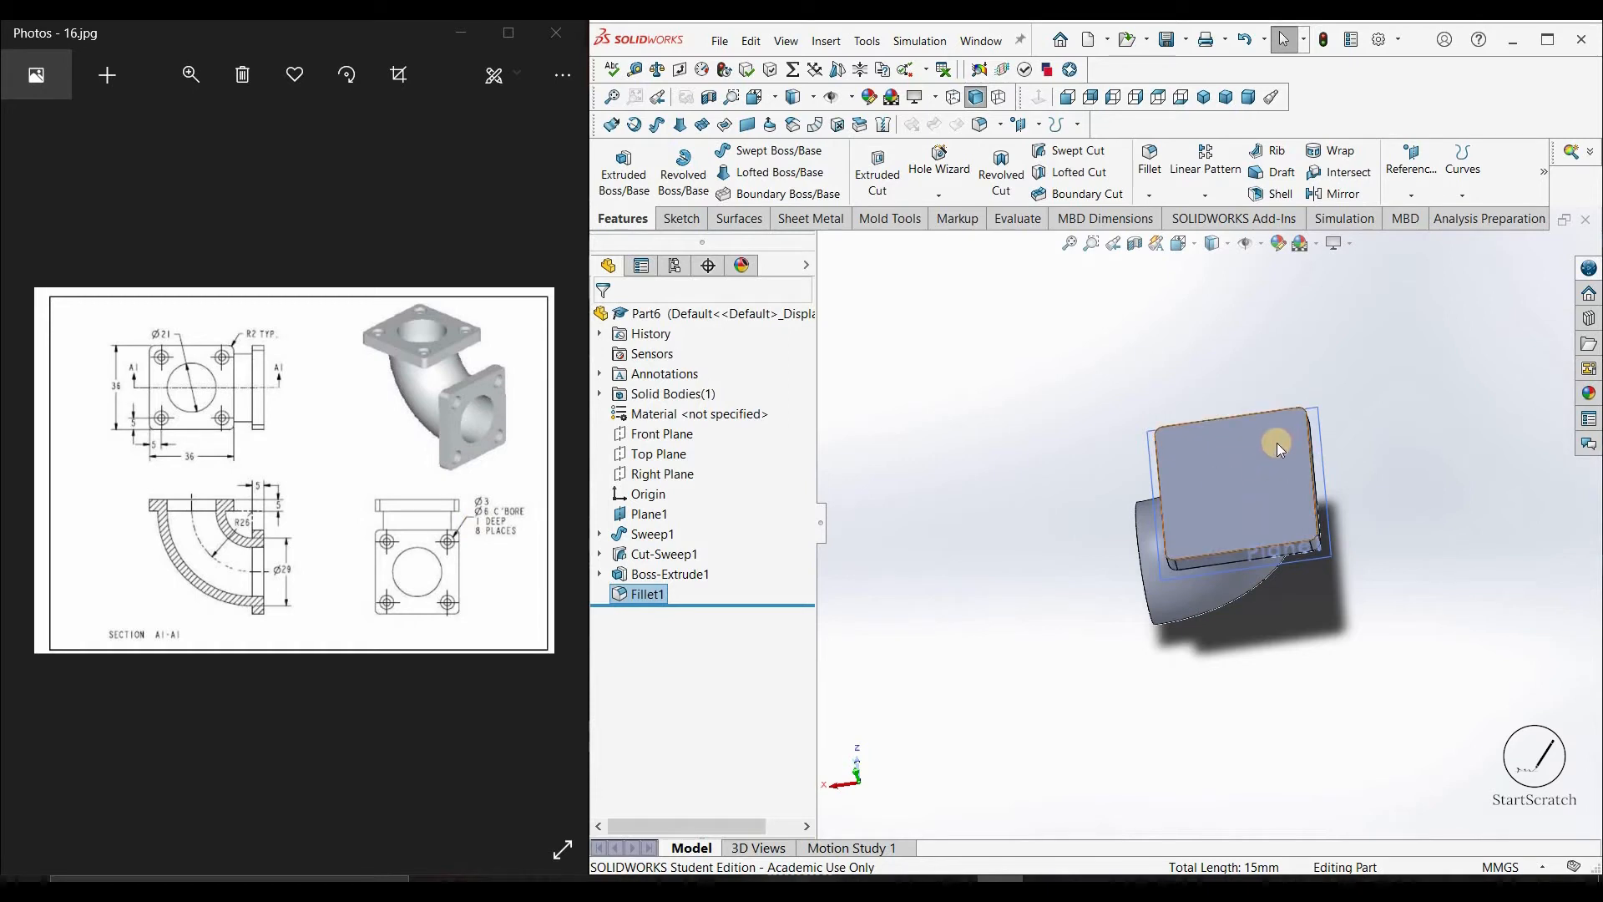
left_click(1277, 441)
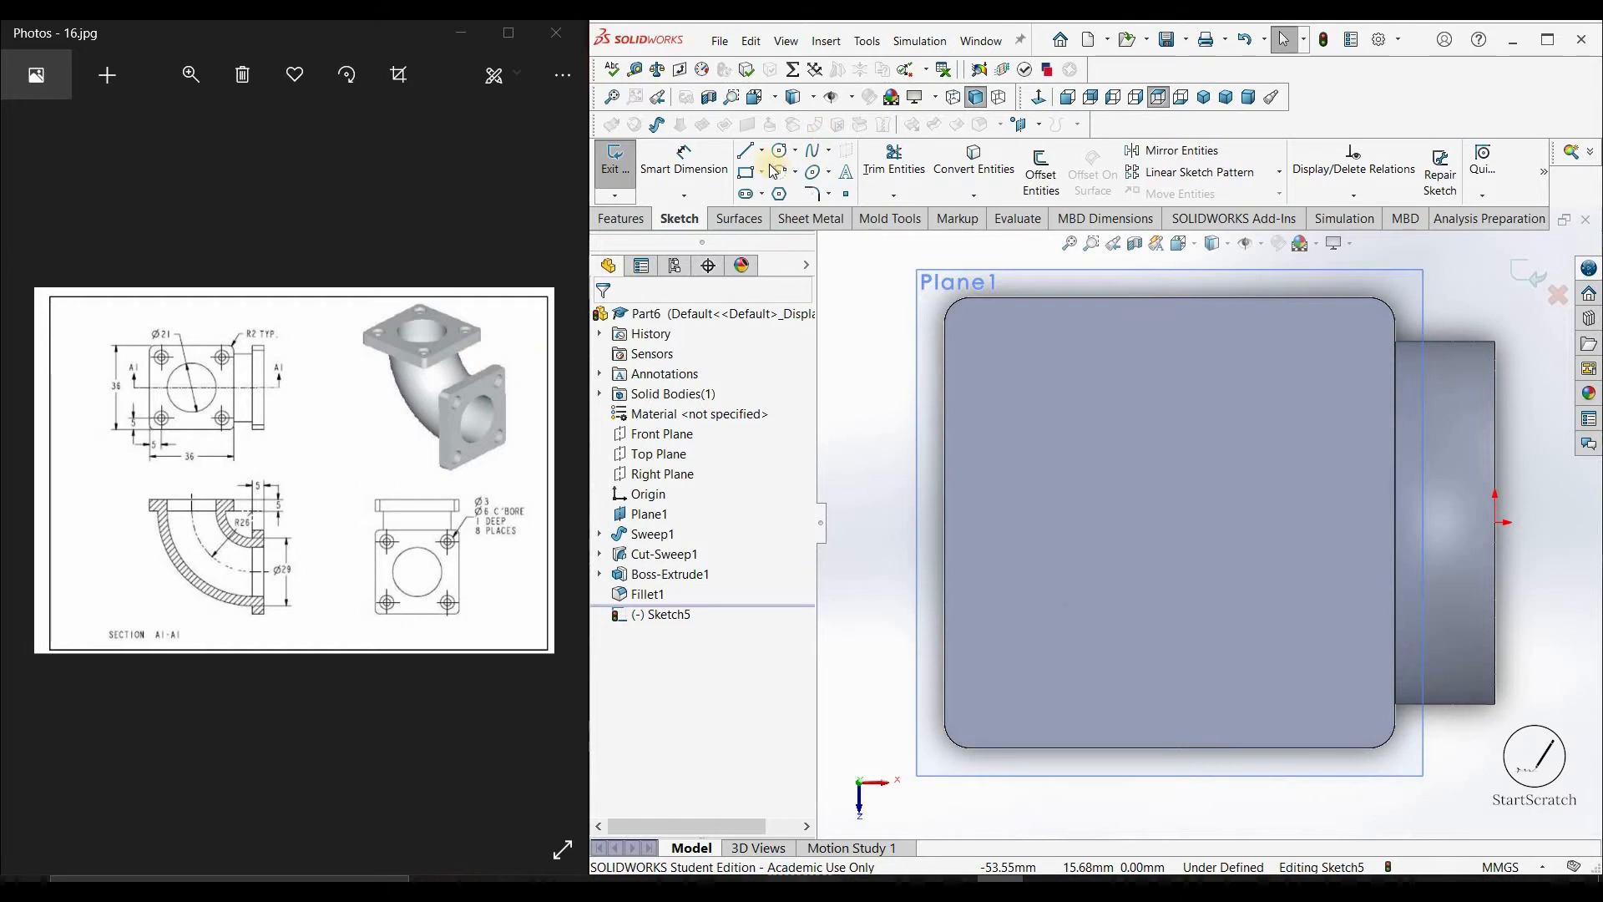
left_click_drag(983, 334, 1002, 339)
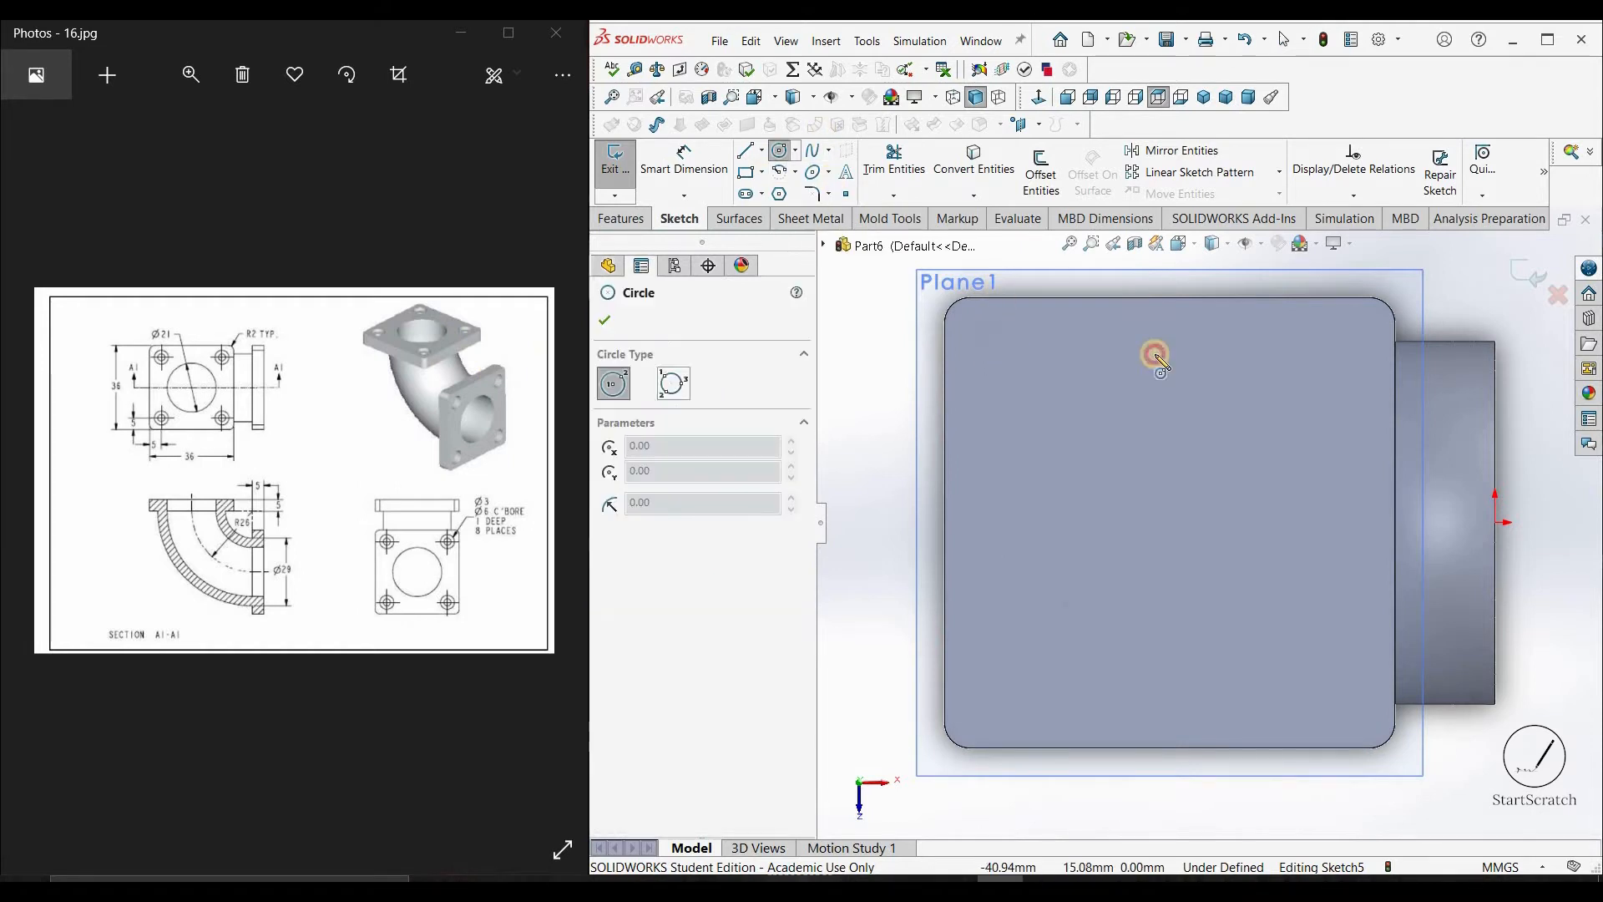
left_click_drag(1336, 334, 1351, 351)
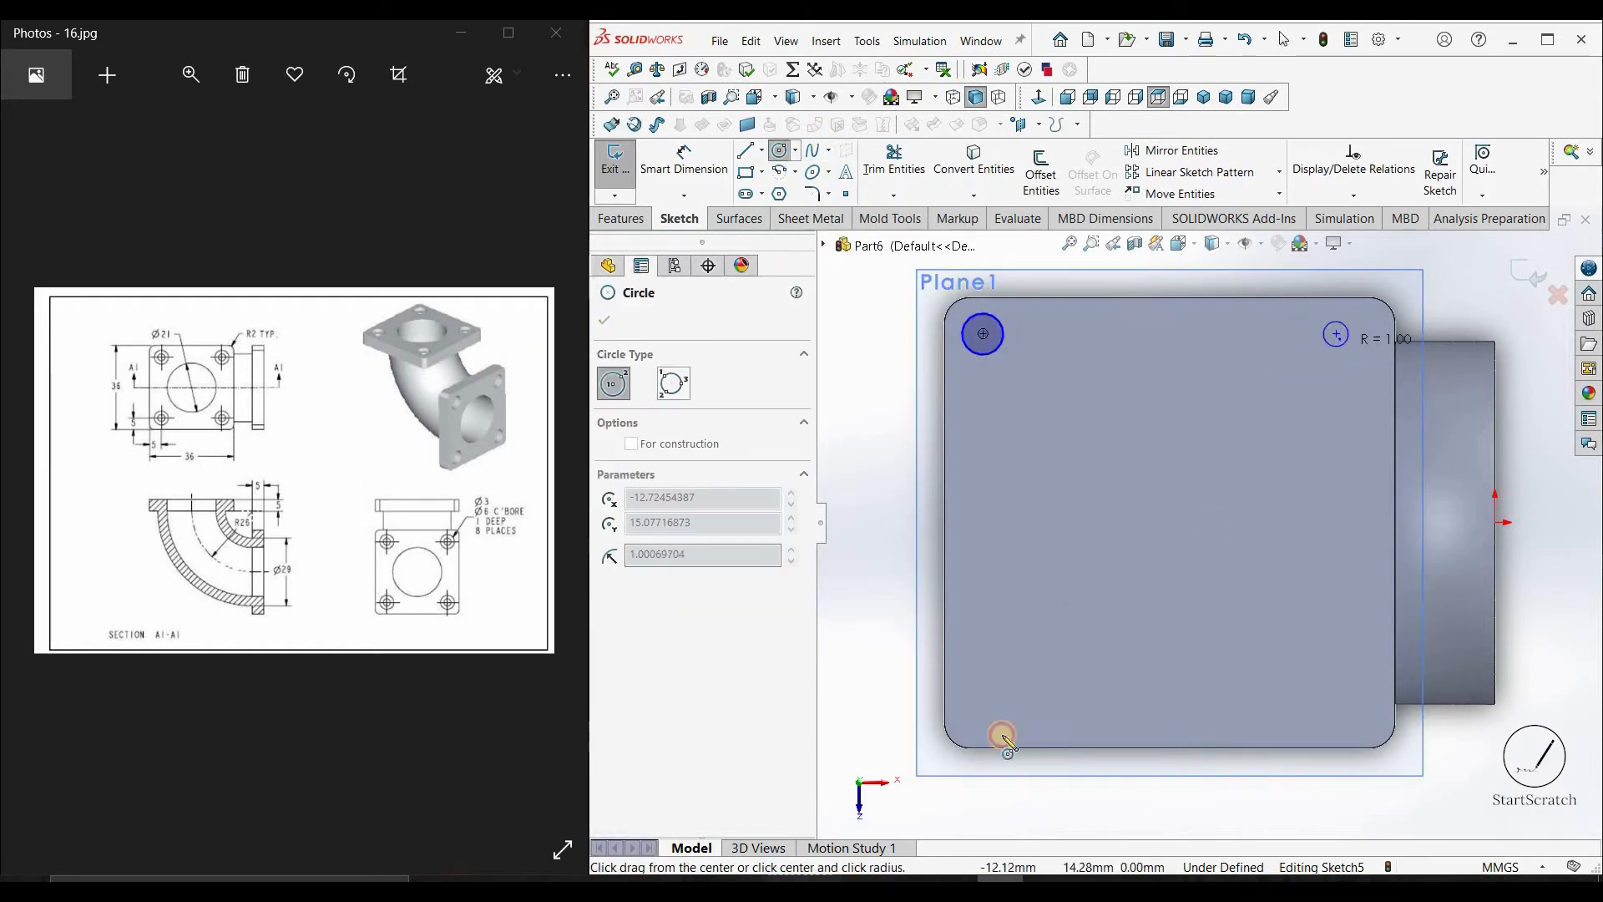
left_click_drag(983, 705, 1002, 720)
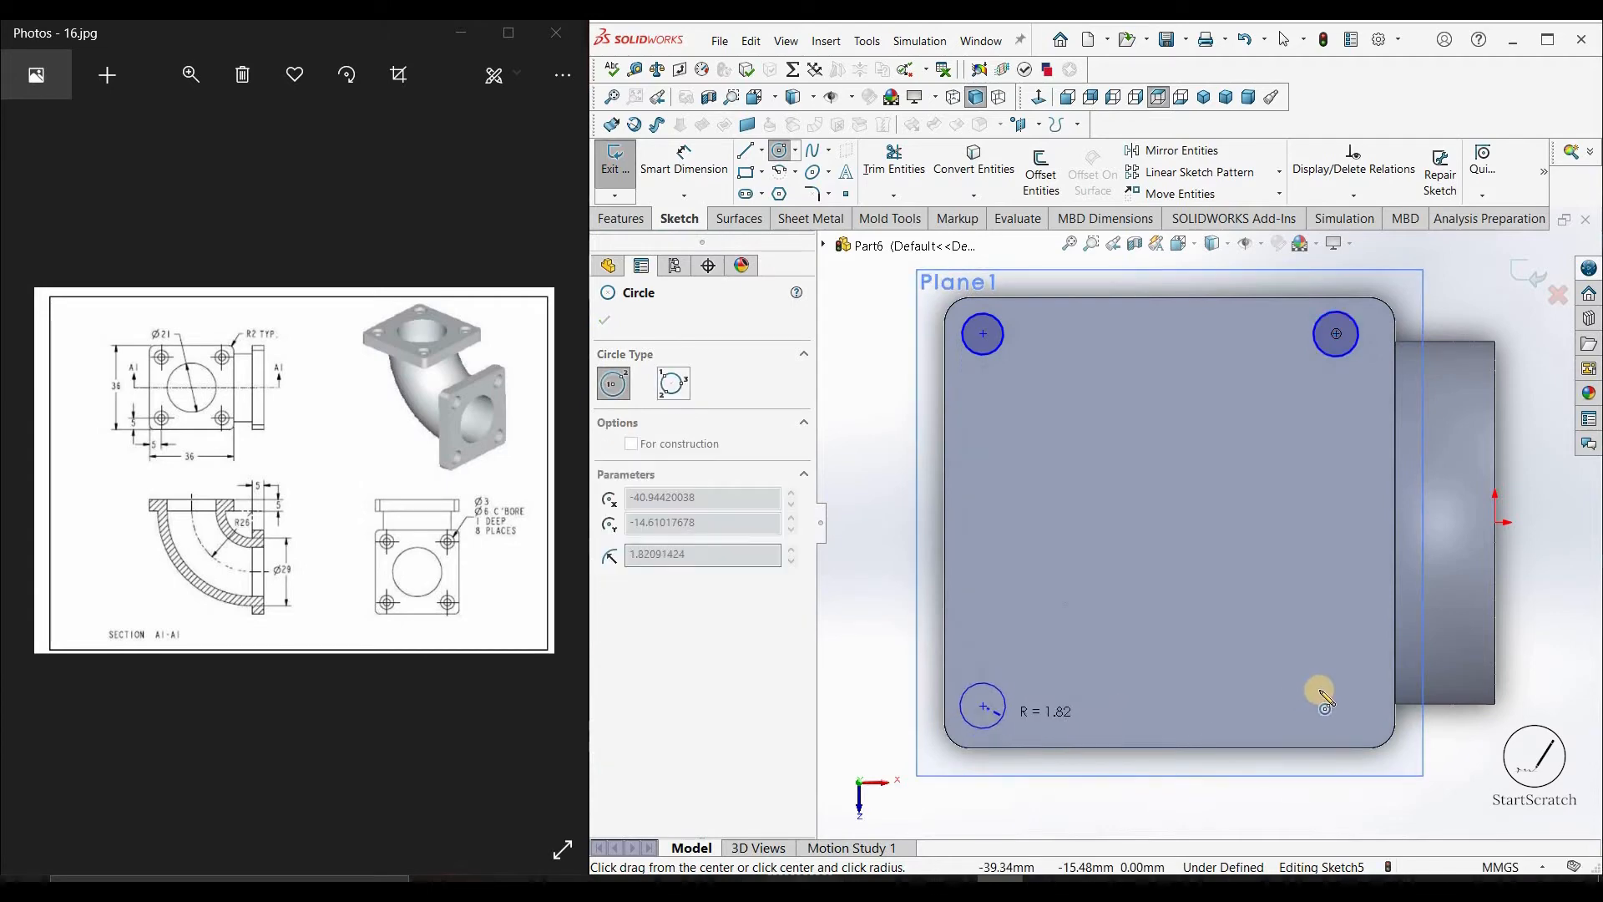
left_click(1360, 725)
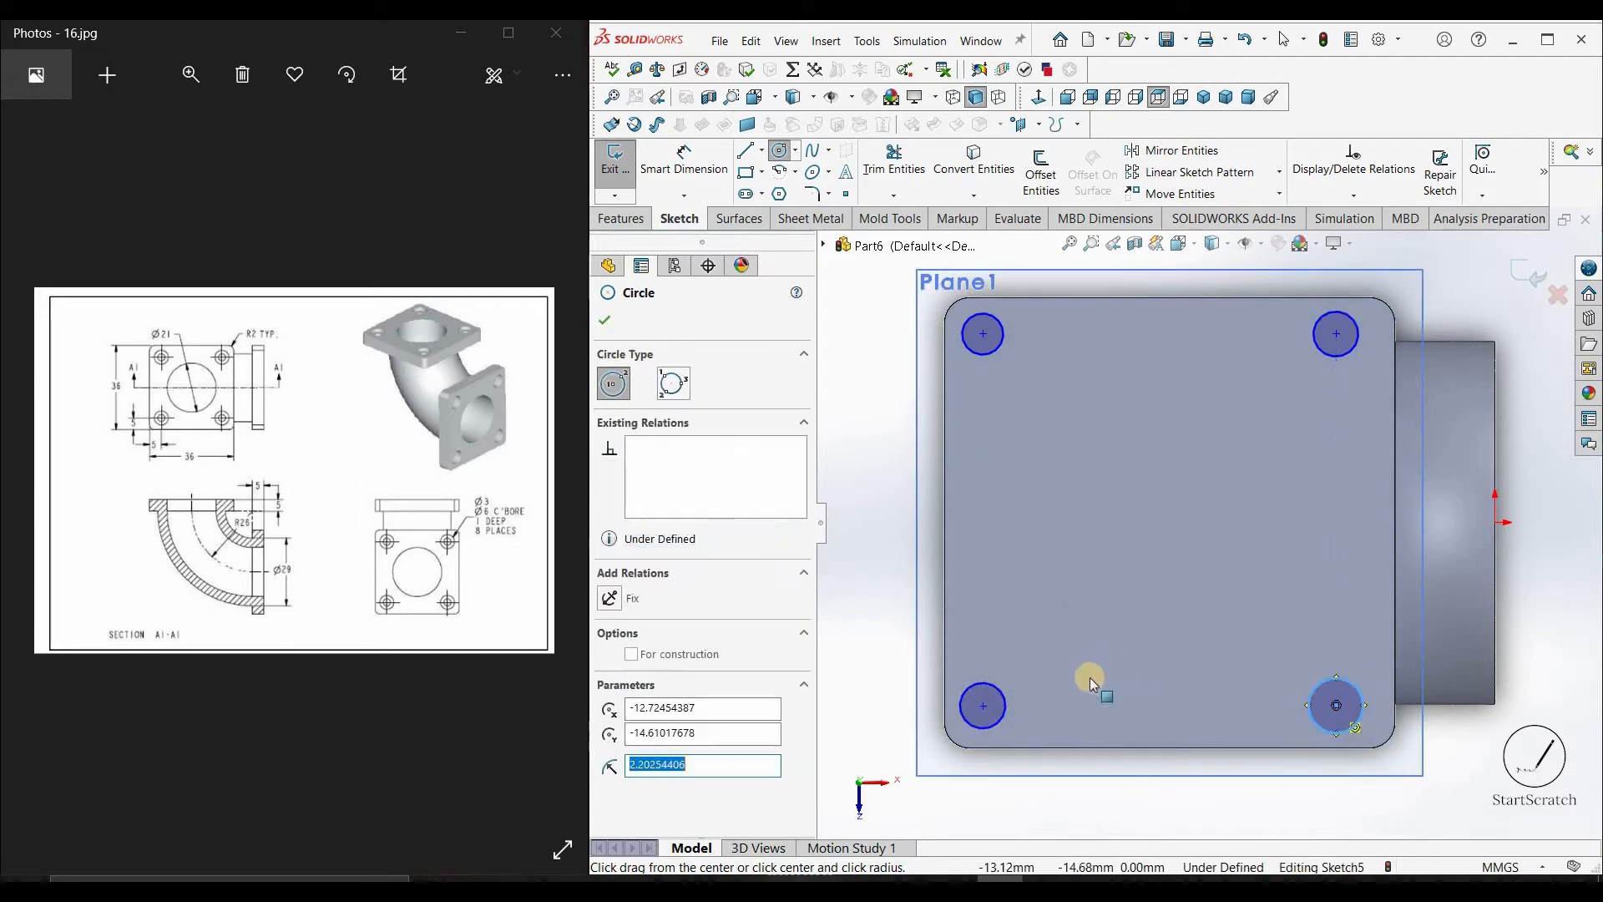
key("Escape")
Add an Equal relation to the four corner circles
left_click(1008, 705)
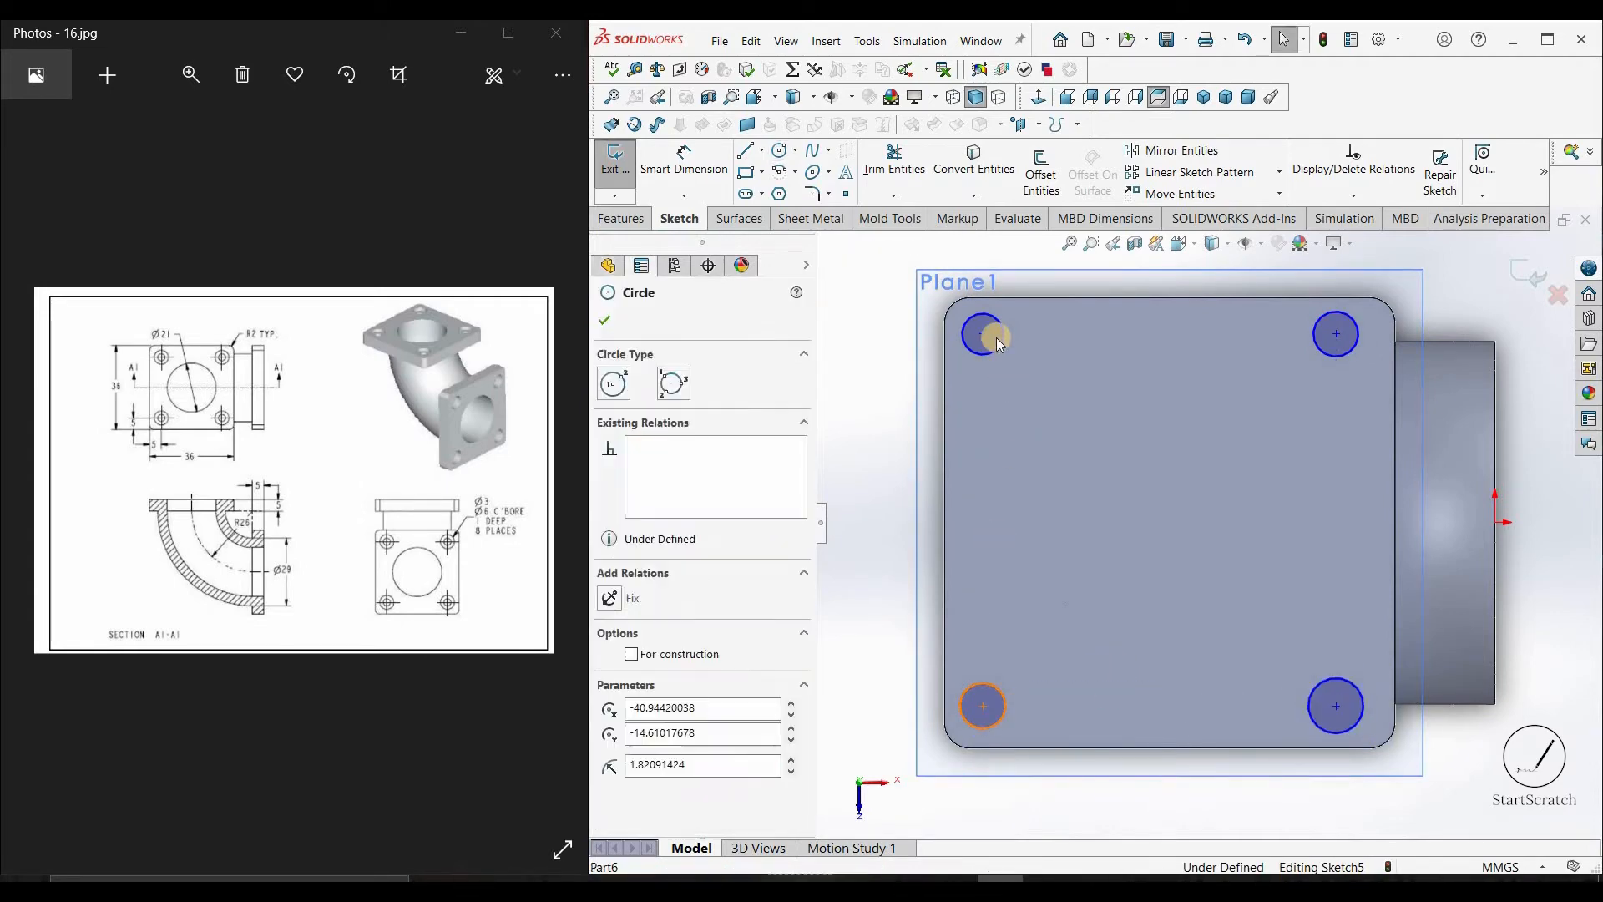
left_click(998, 345, "ctrl")
left_click(1349, 352, "ctrl")
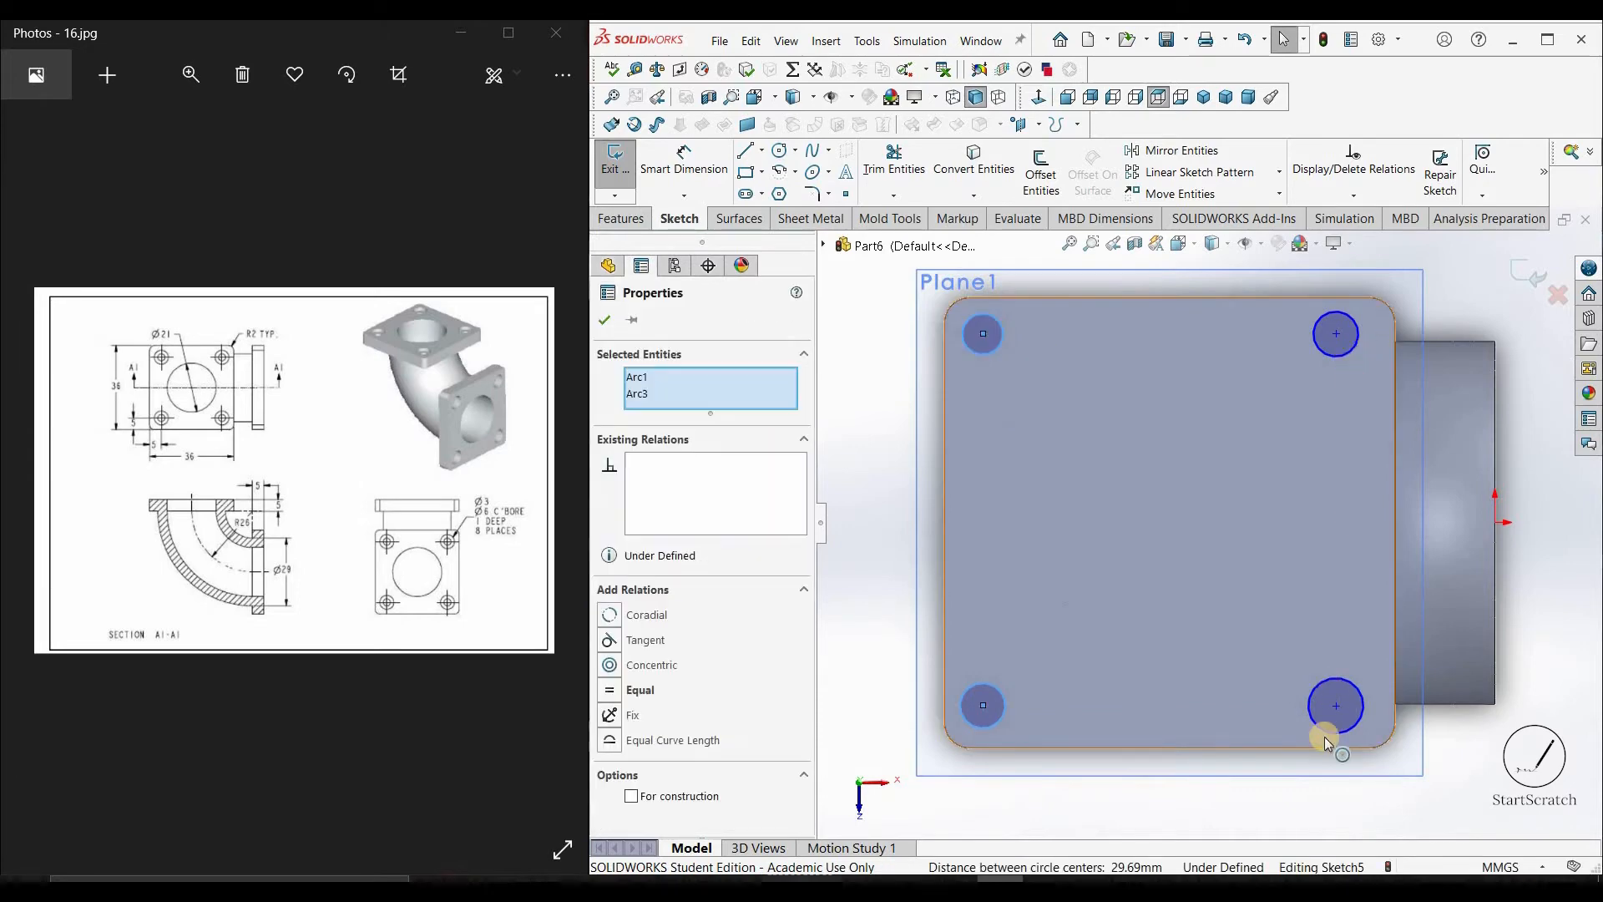
left_click(1330, 679, "ctrl")
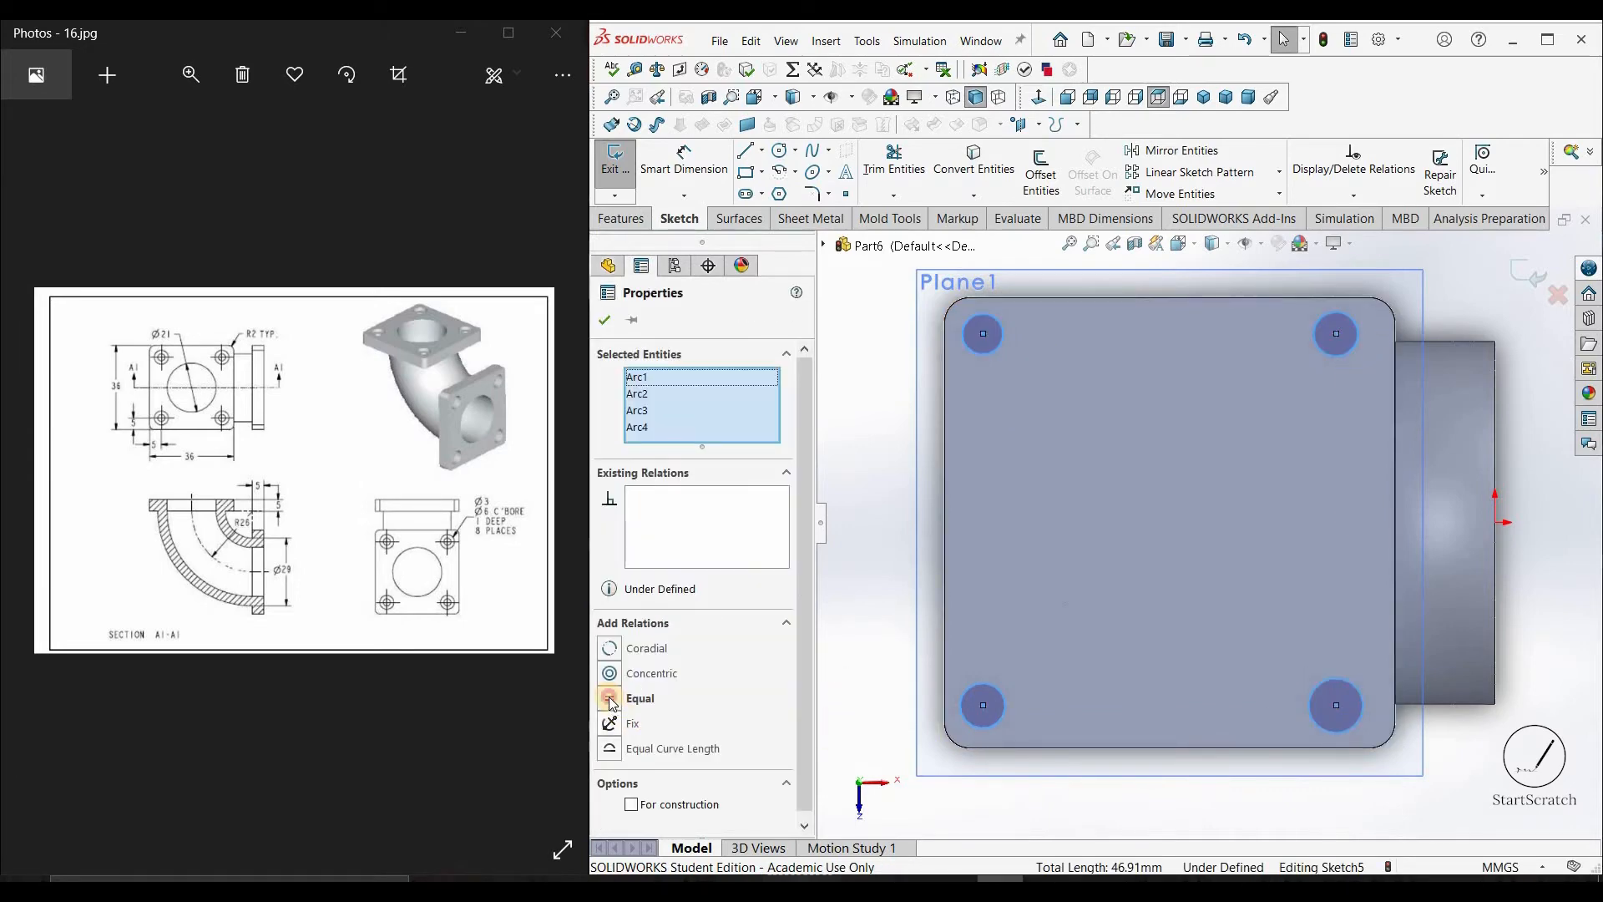
Dimension the diameter of the upper-left corner circle as 6 mm
left_click(720, 163)
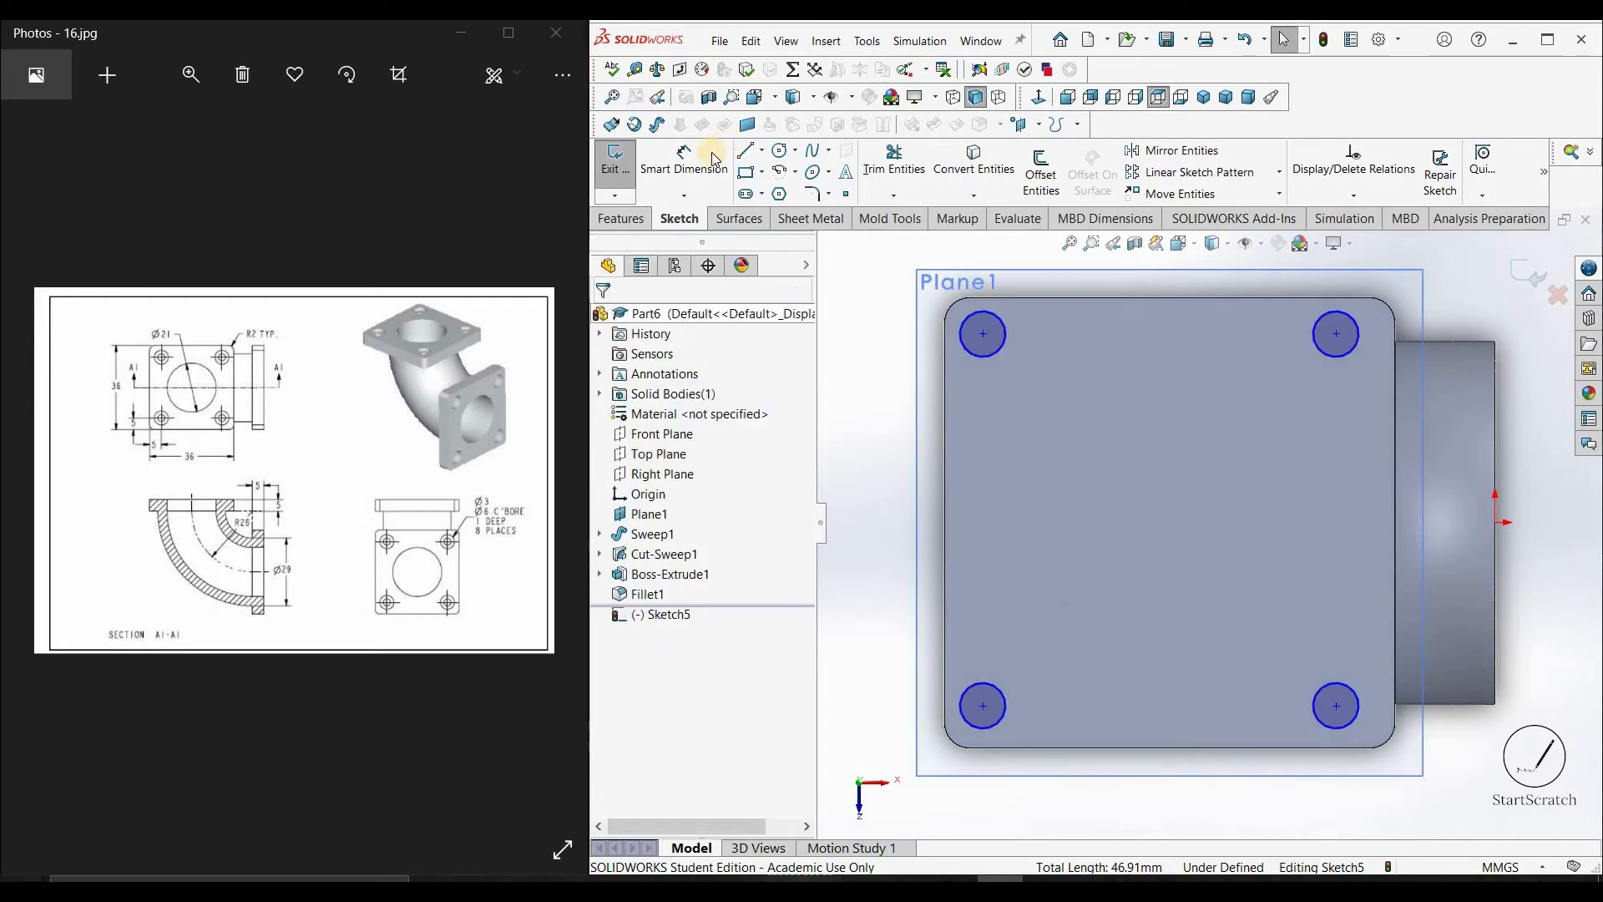
left_click(904, 349)
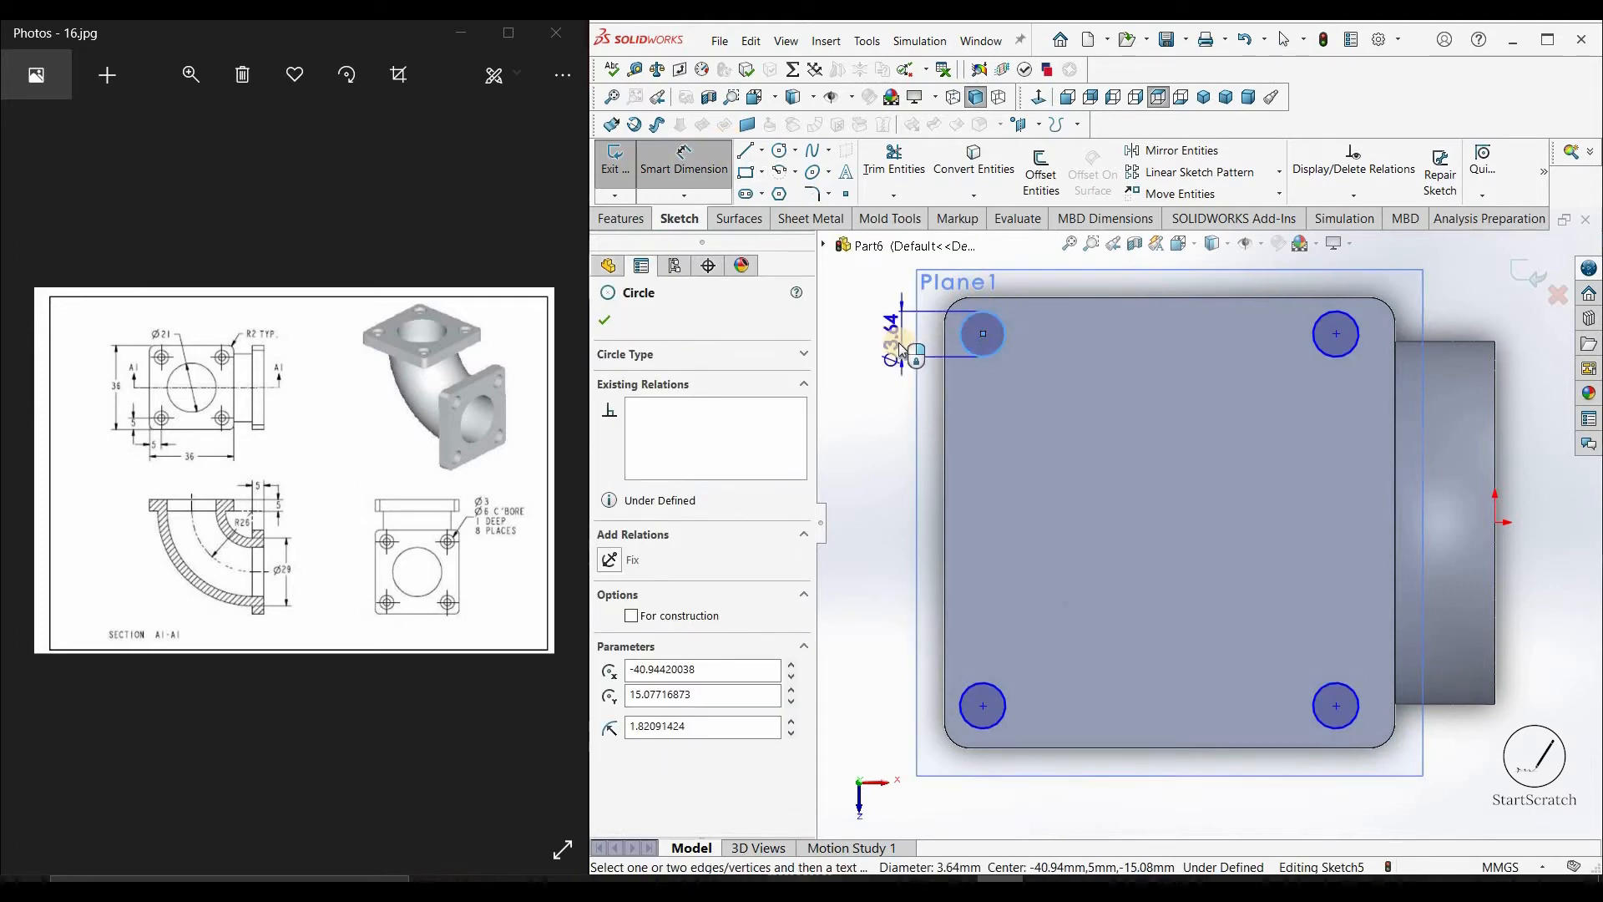
left_click(900, 344)
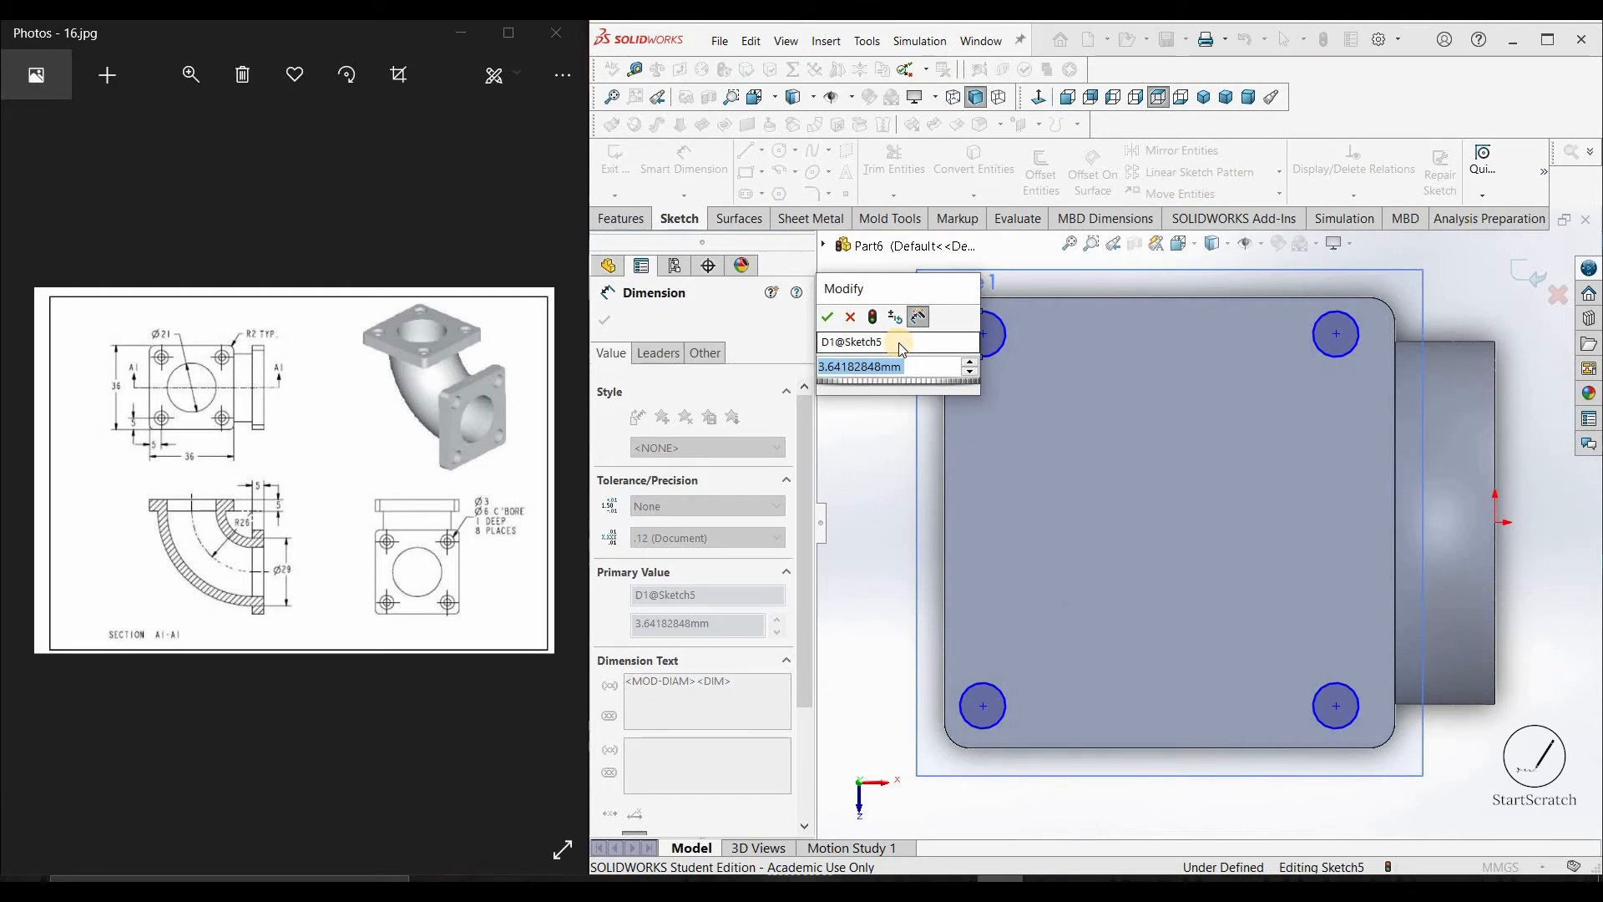
type("6")
key("Return")
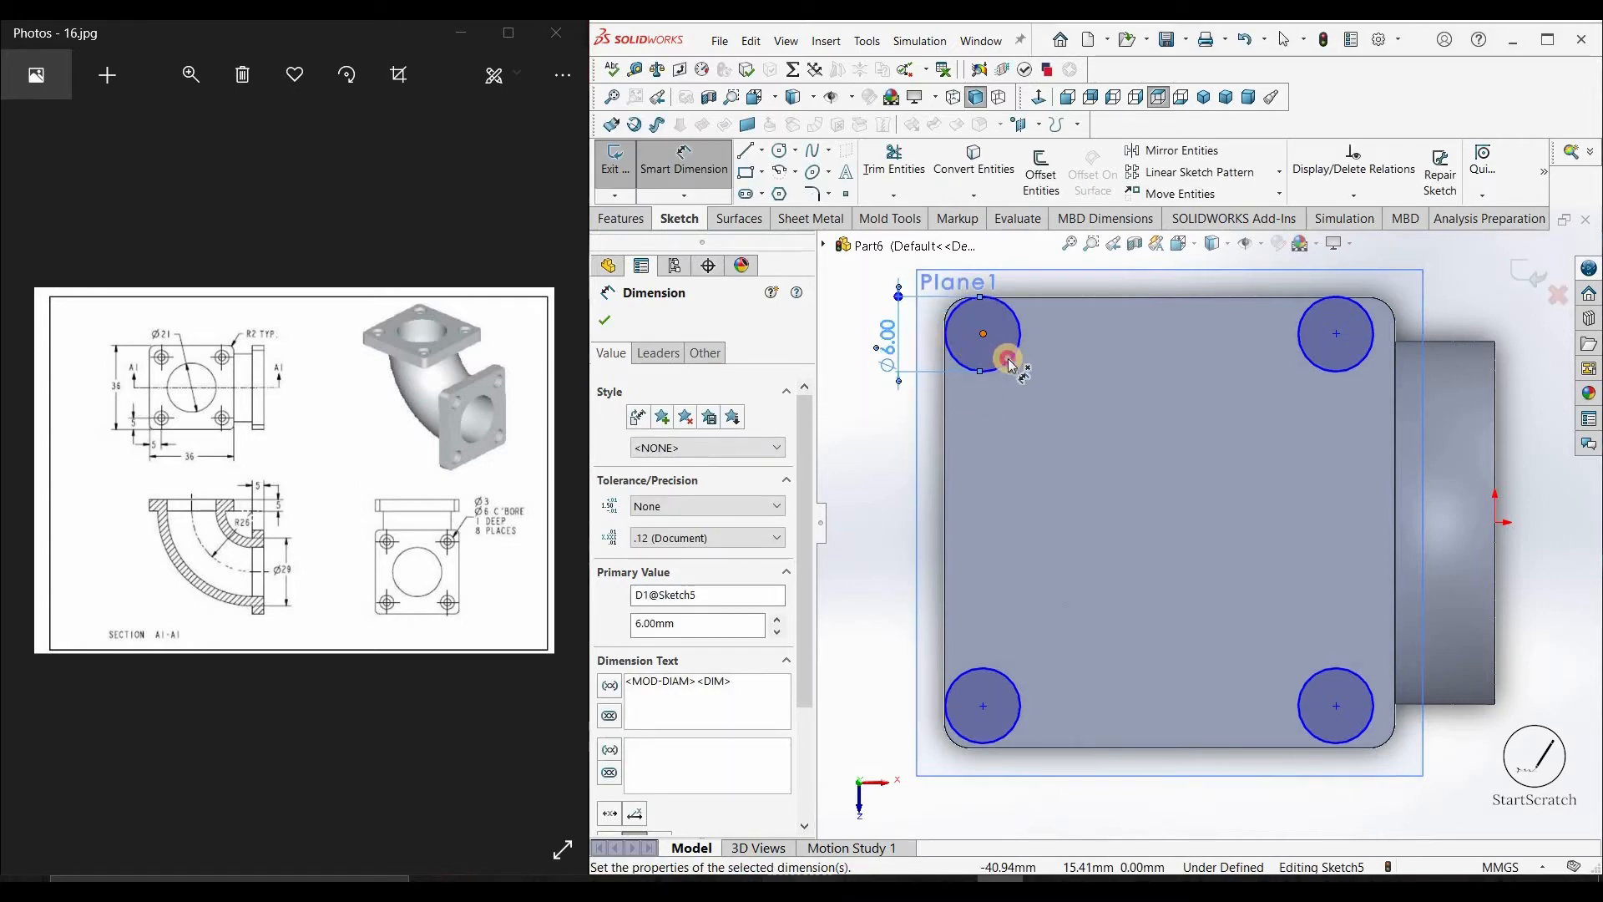
left_click(607, 321)
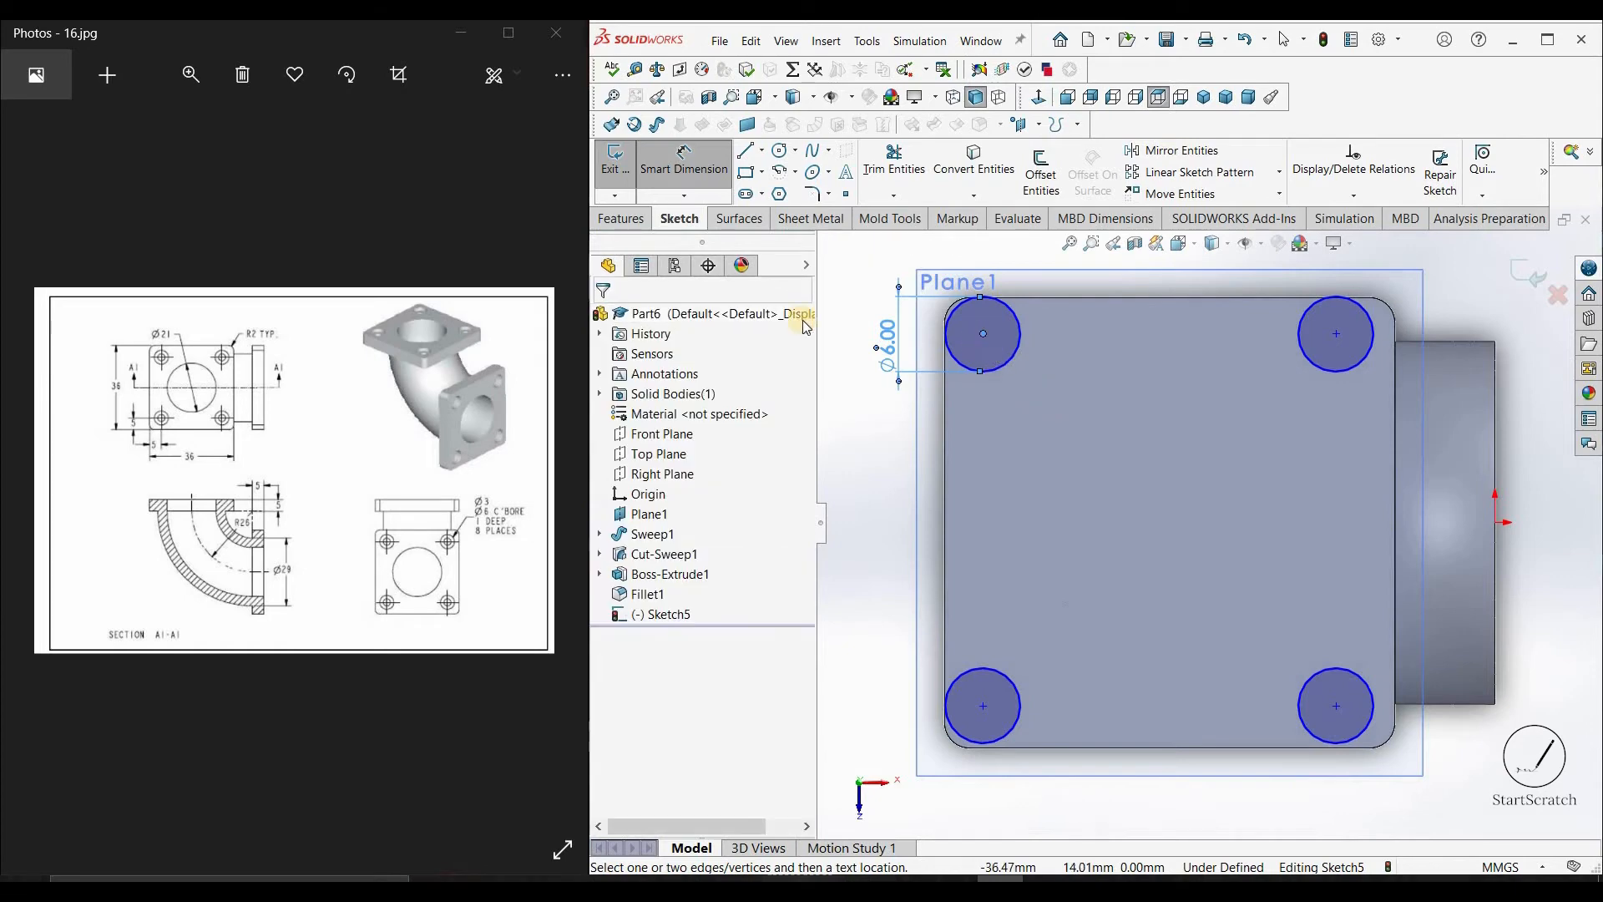
Dimension the centers of the two upper circles 5 mm from their adjacent side edges and from the flange's upper edge
left_click(981, 336)
left_click(871, 370)
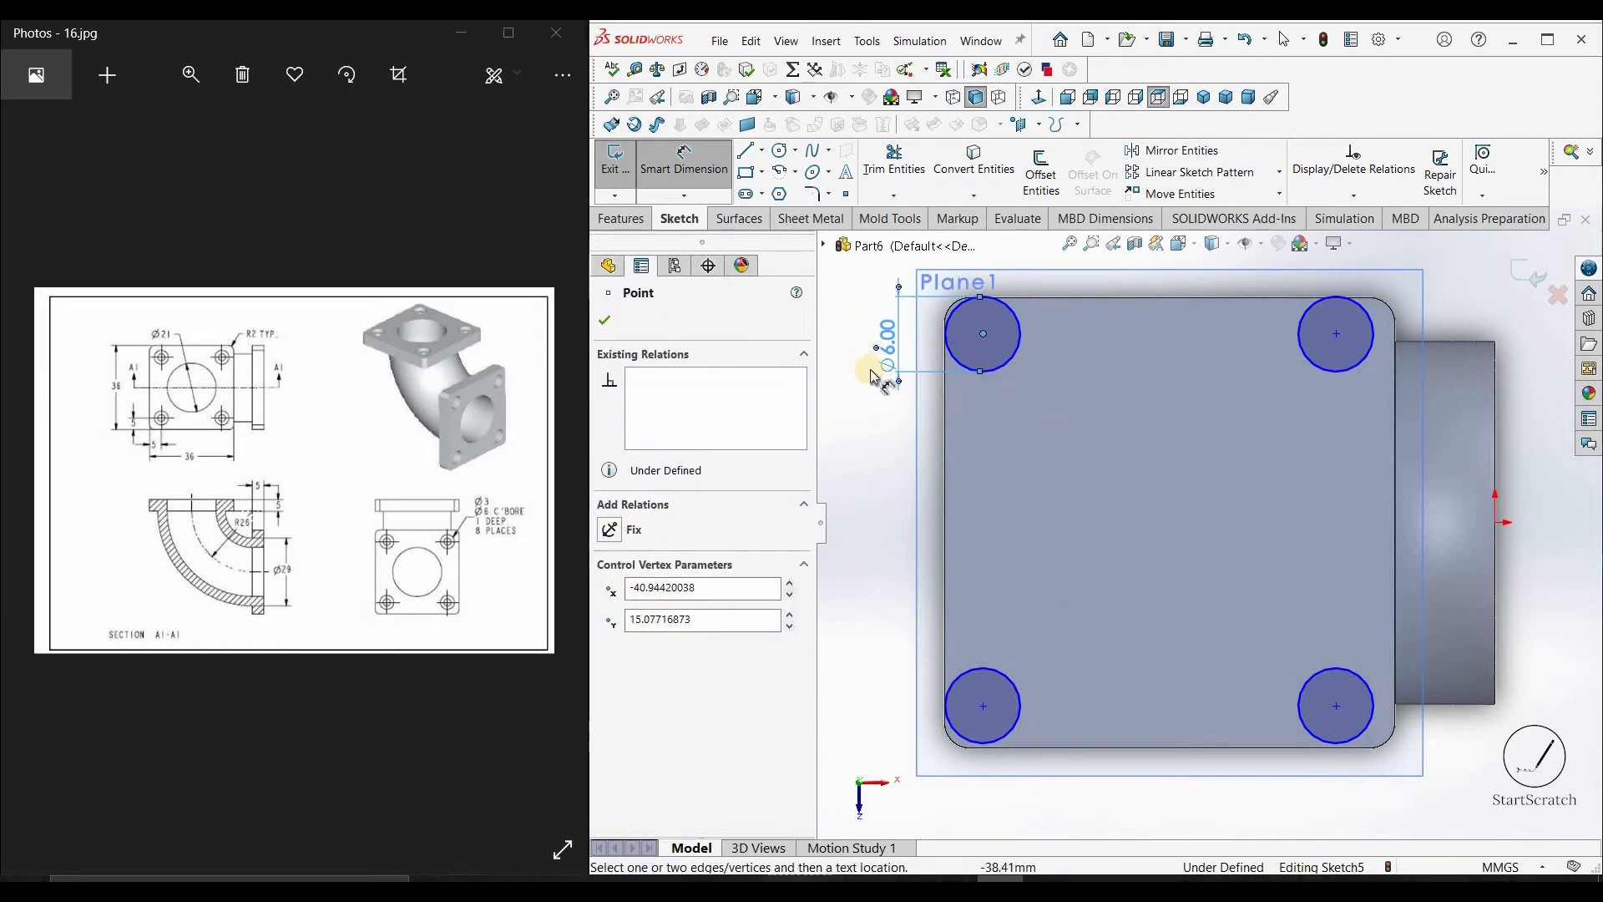
left_click(978, 332)
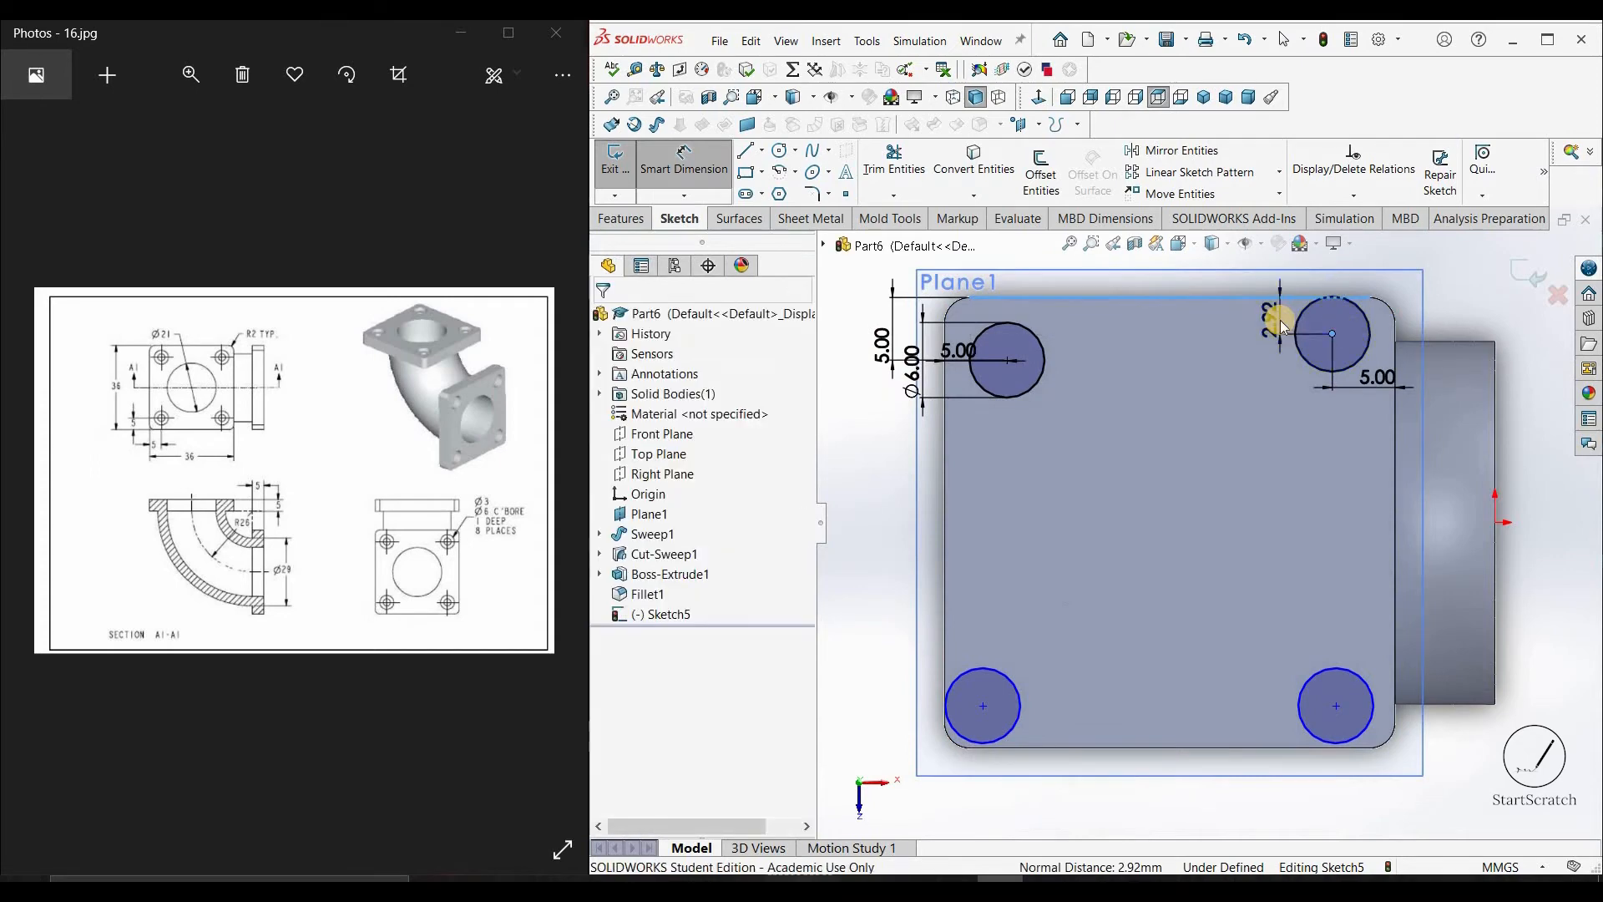
left_click(1280, 323)
left_click(605, 321)
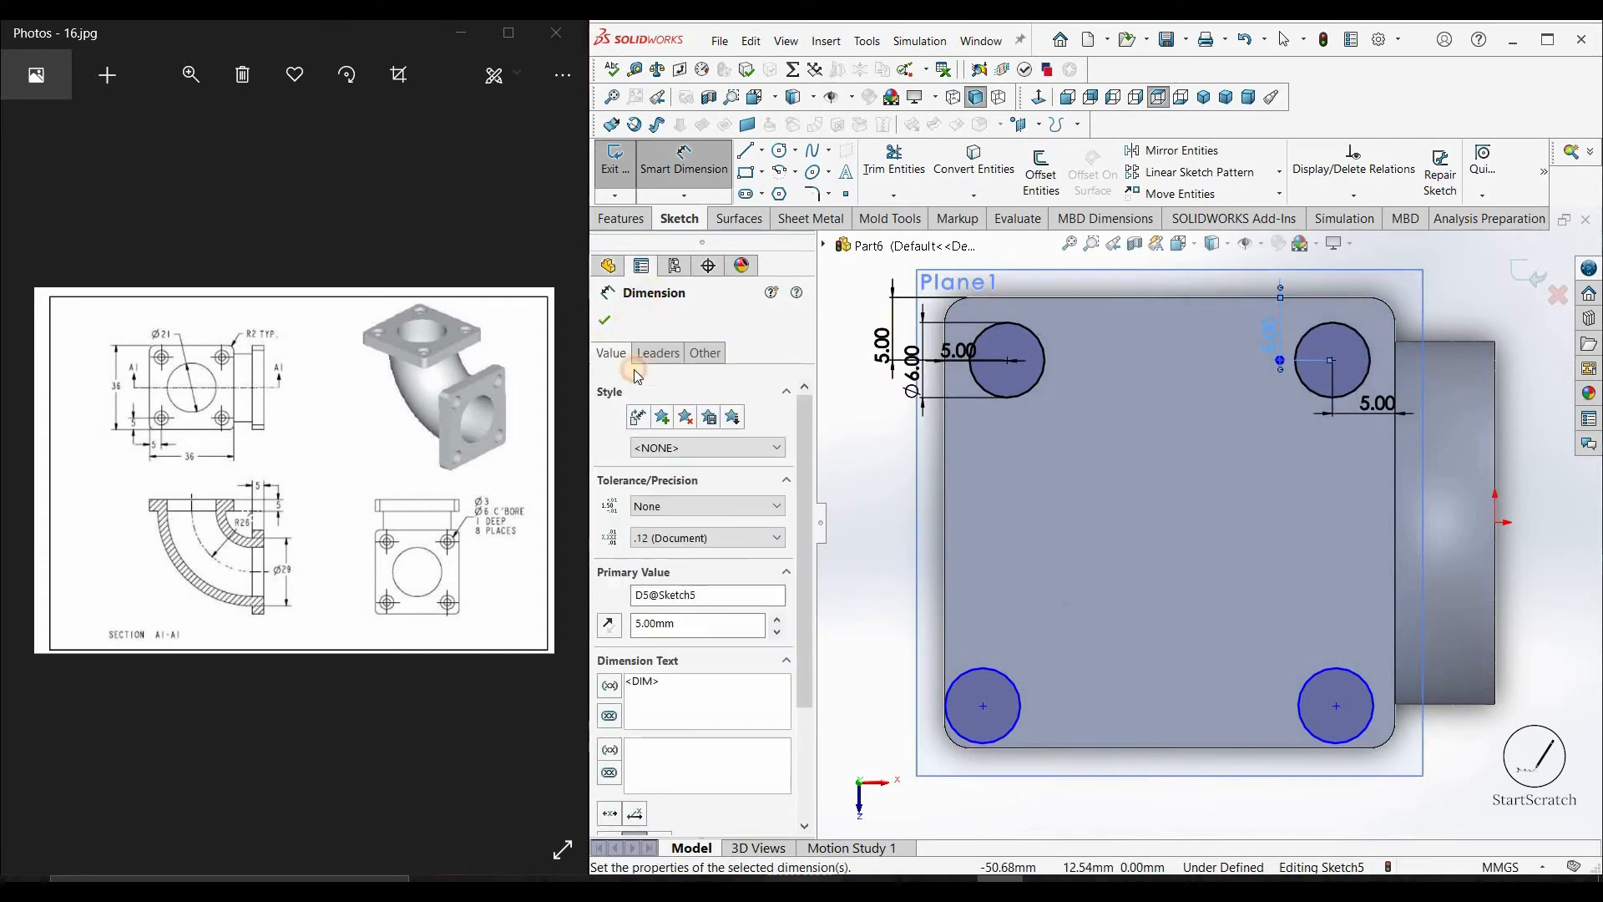
Dimension the lower-left circle's center 5 mm from the flange's left edge and 5 mm from its lower edge
left_click(717, 178)
left_click(957, 673)
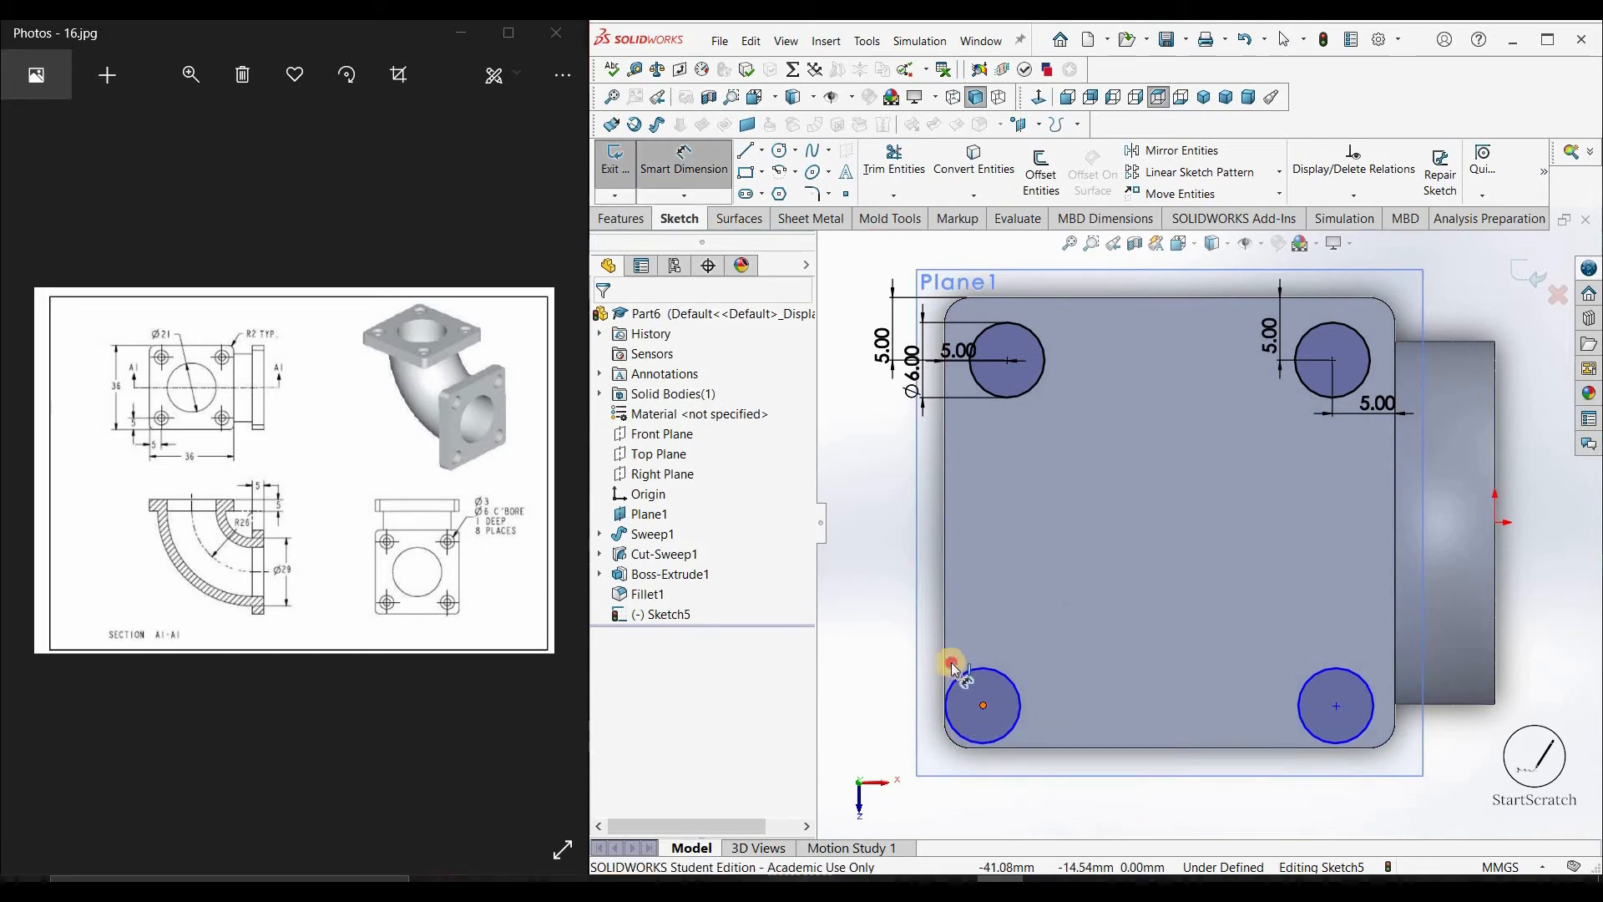
left_click(1143, 620)
type("5")
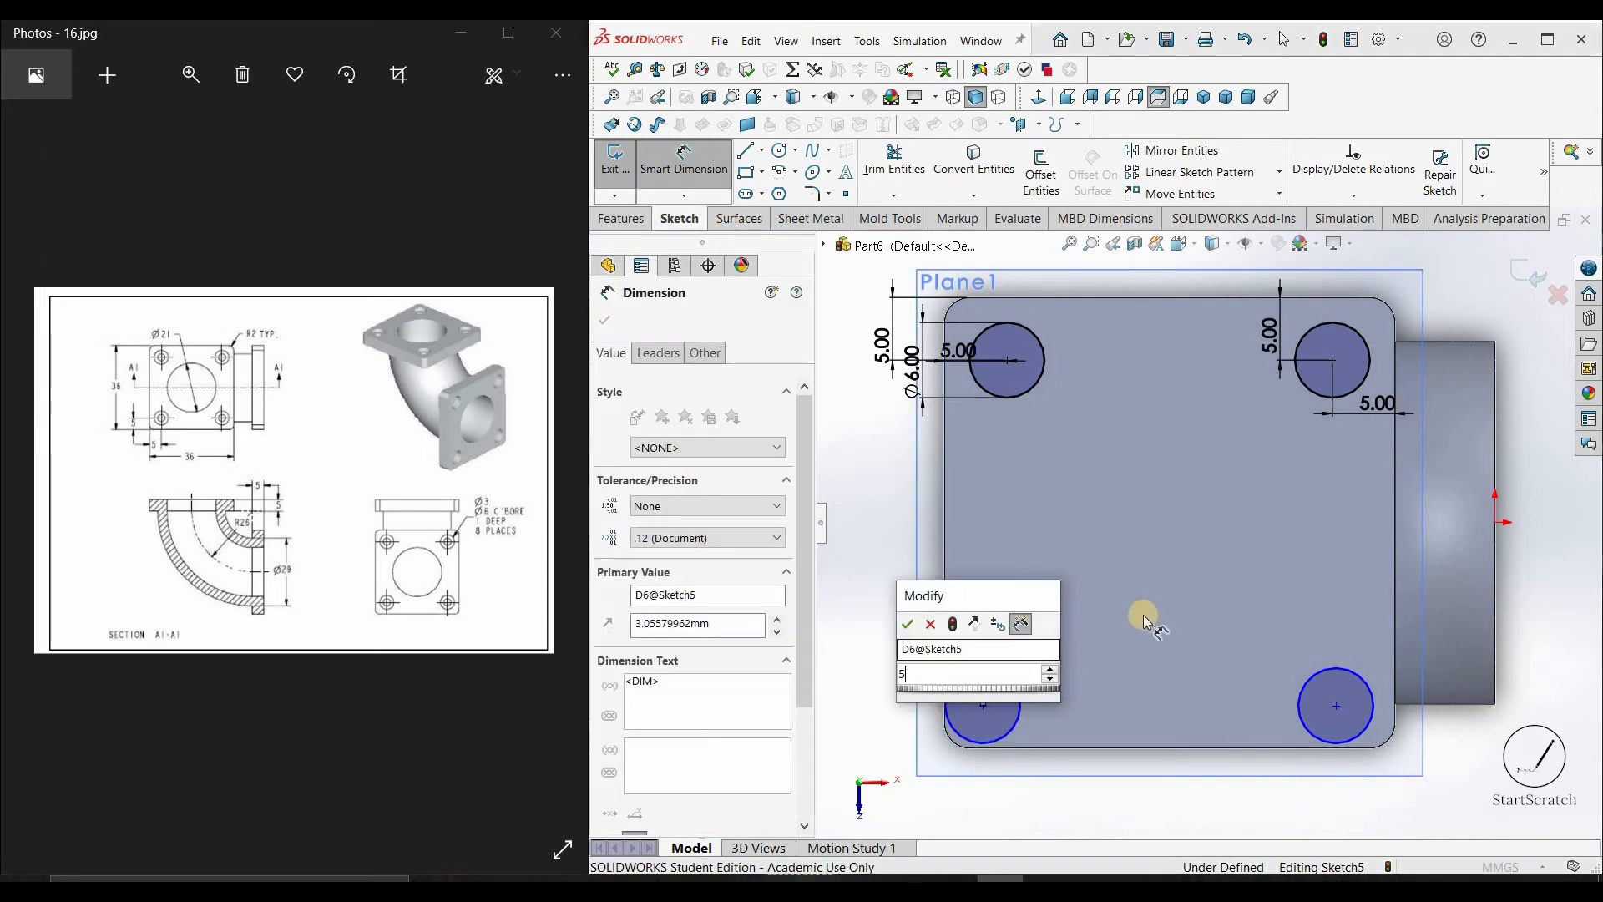
key("Return")
left_click(1006, 707)
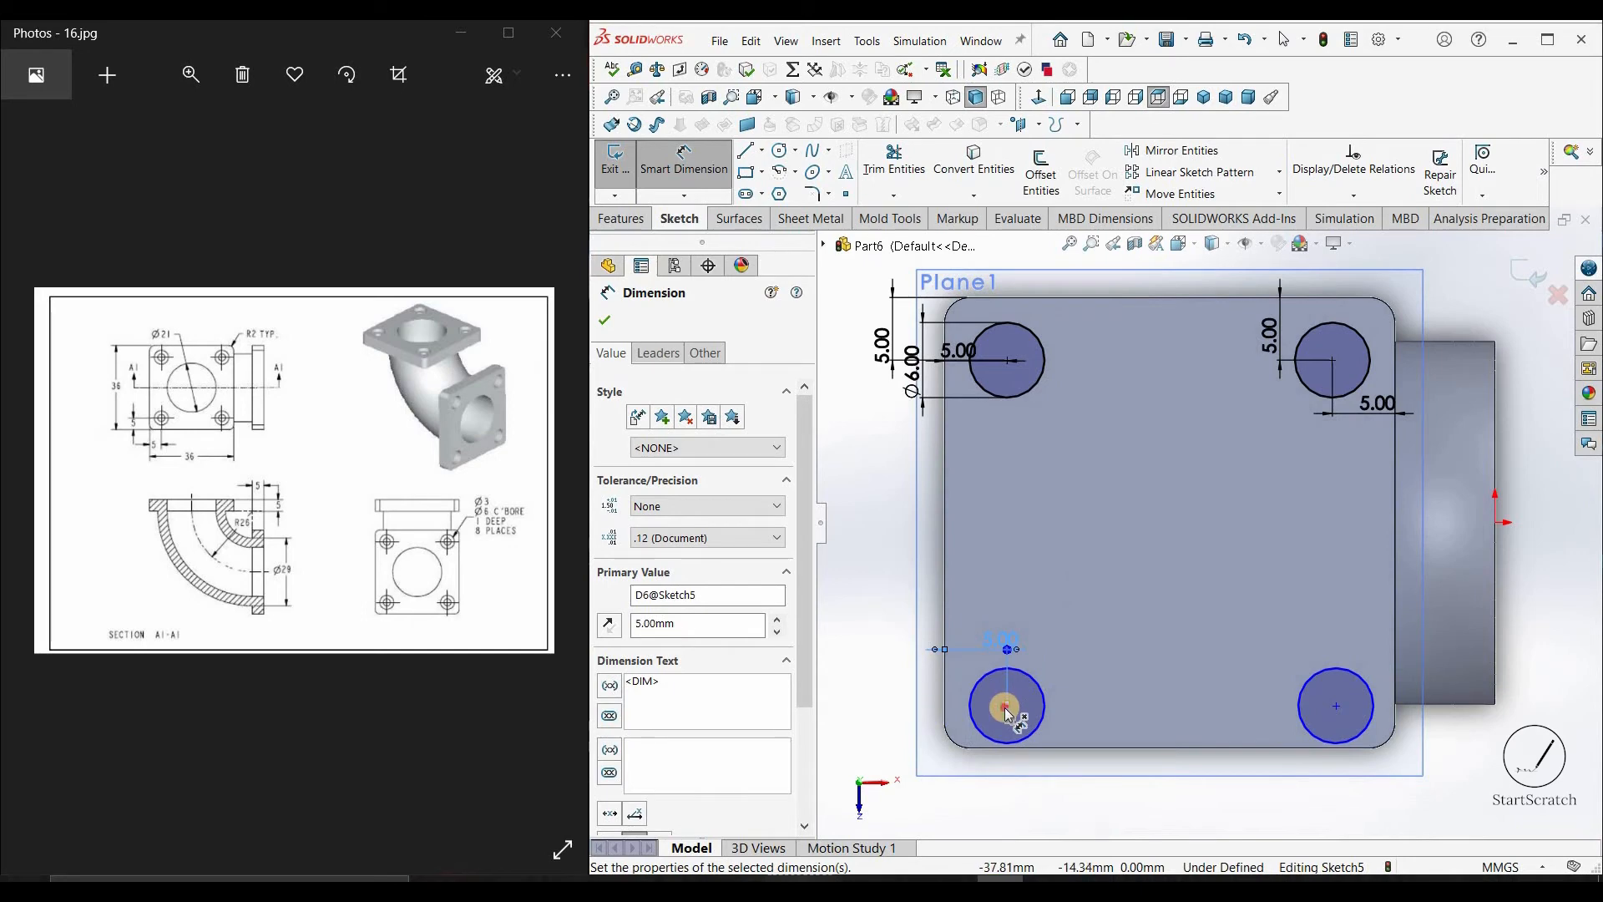
left_click(1041, 748)
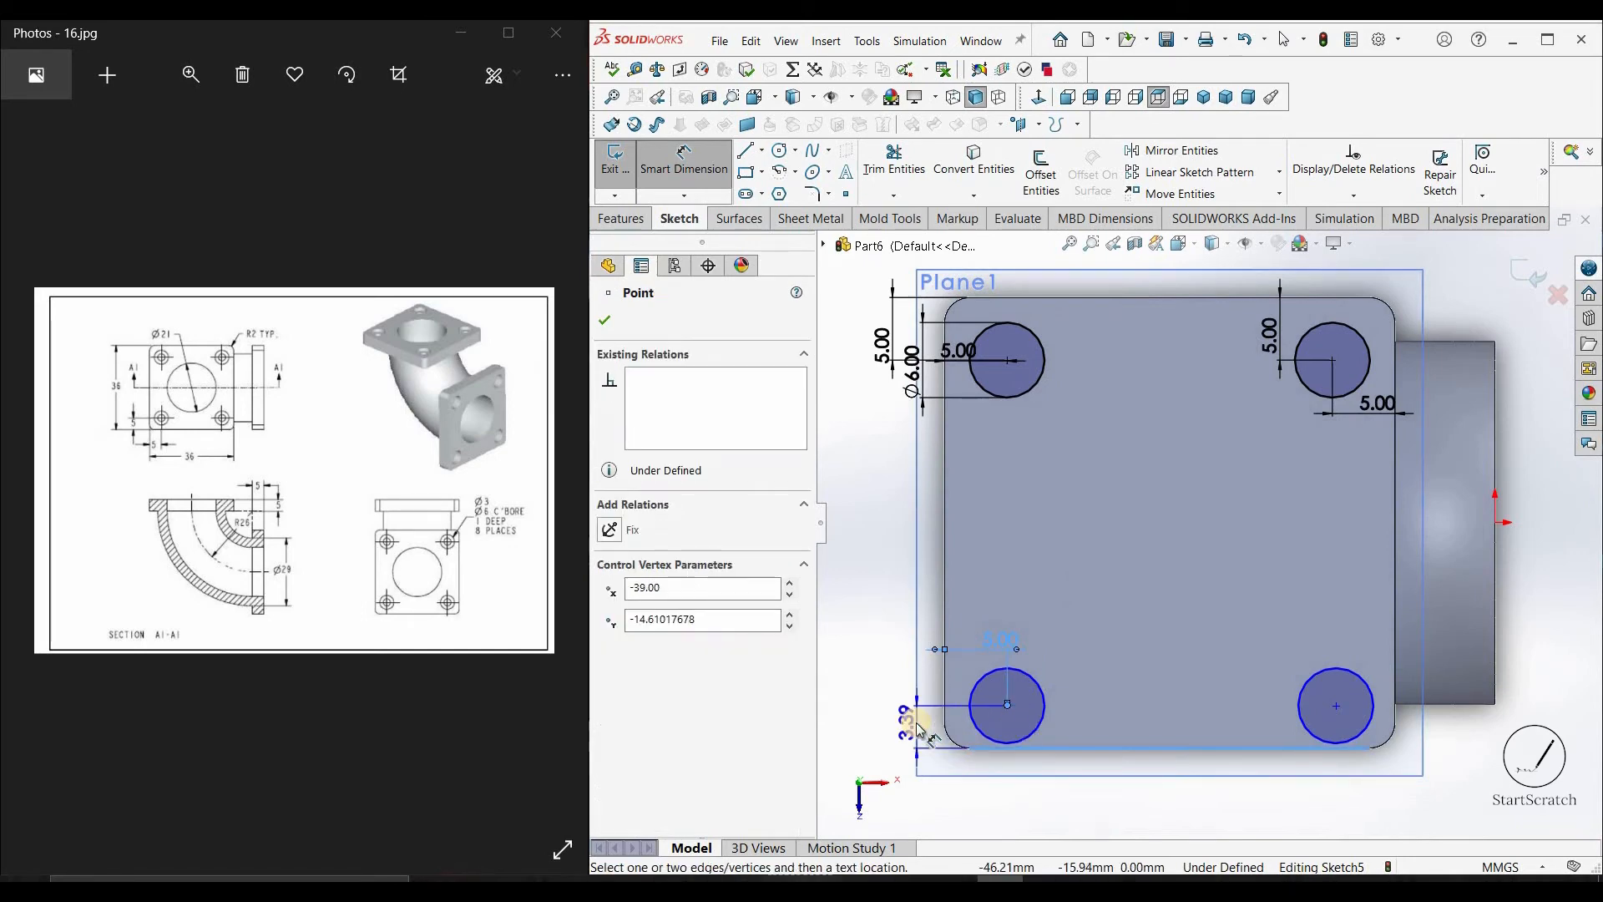
left_click(916, 723)
left_click(917, 728)
type("5")
key("Return")
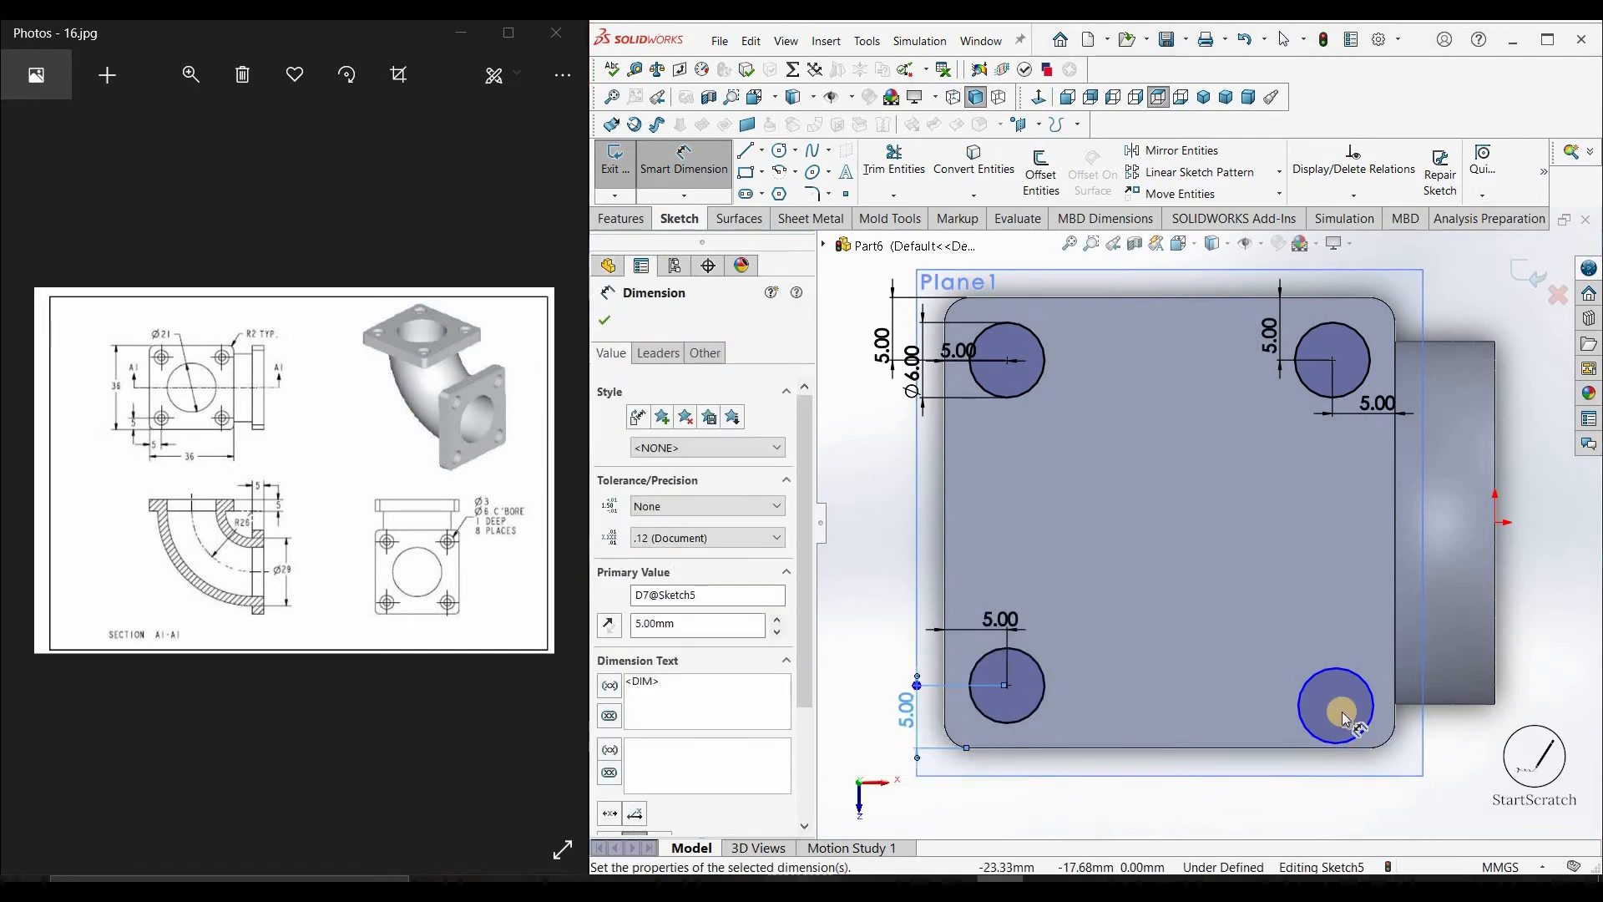
Dimension the lower-right circle's center 5 mm from the flange's lower edge and 5 mm from its right edge
left_click(1335, 708)
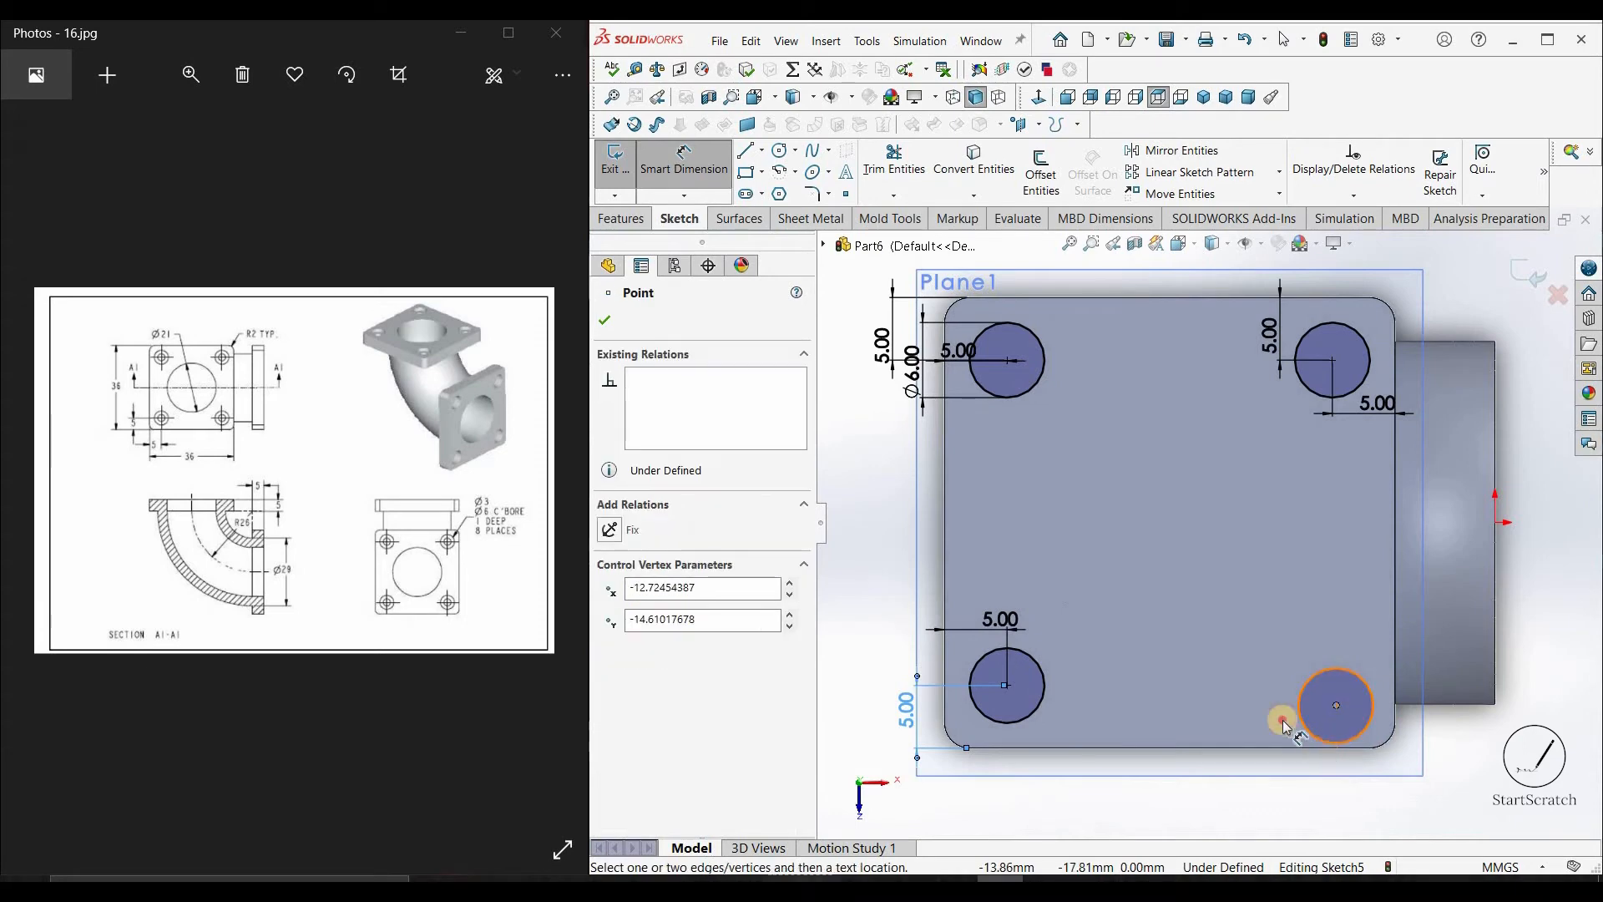
left_click(1315, 748)
left_click(1283, 720)
type("5")
key("Return")
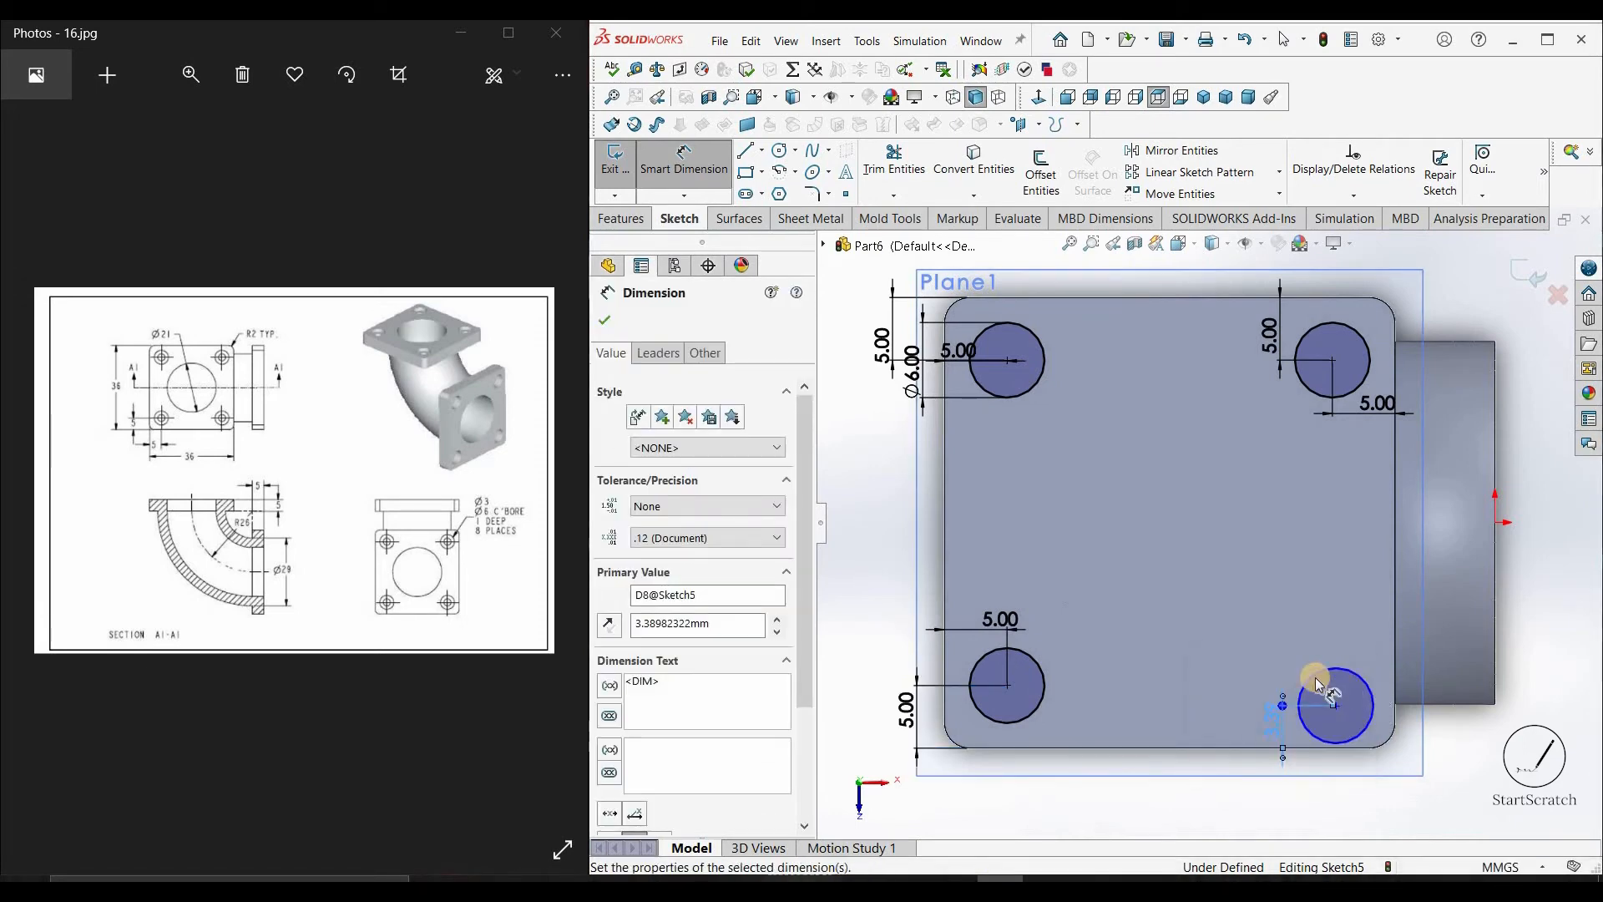
left_click(1336, 685)
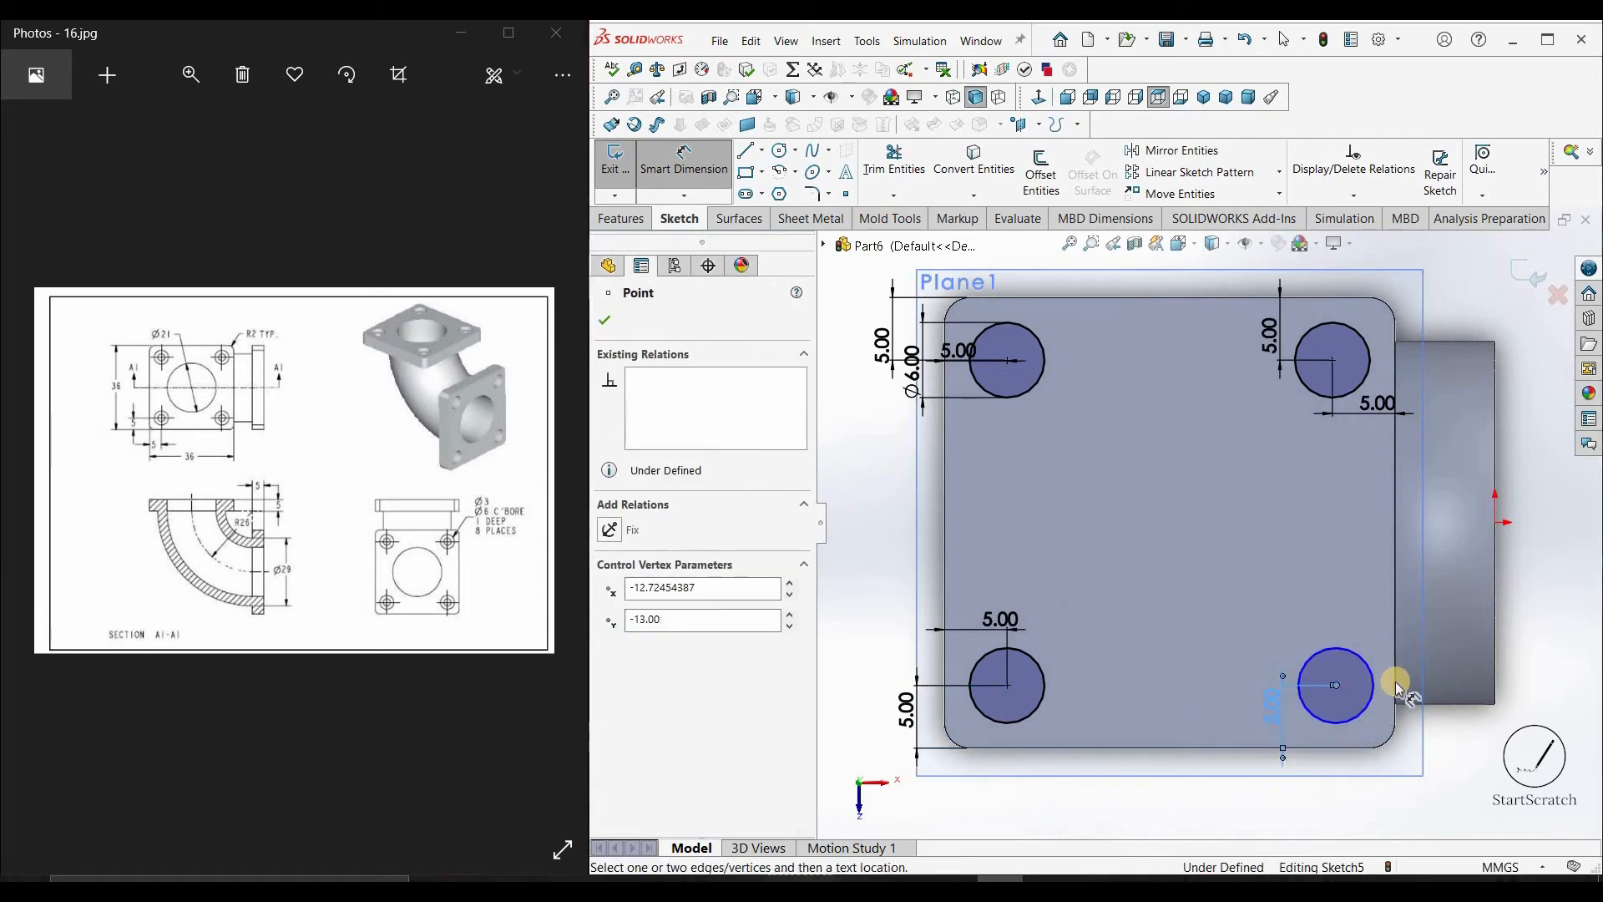
left_click(1378, 693)
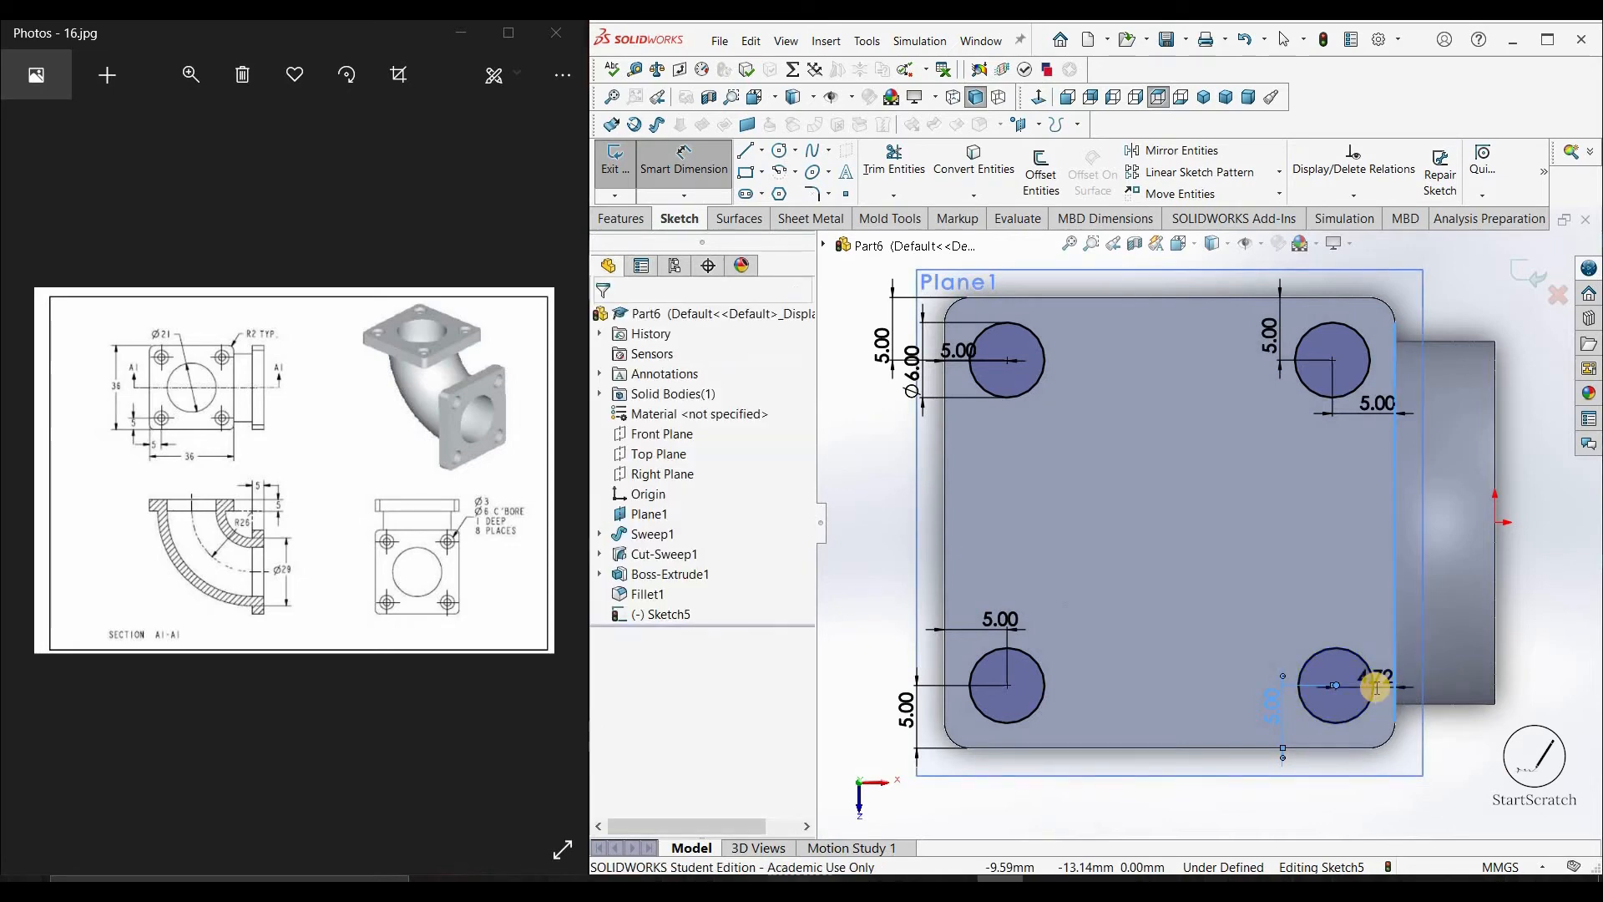
left_click(1379, 695)
type("5")
key("Return")
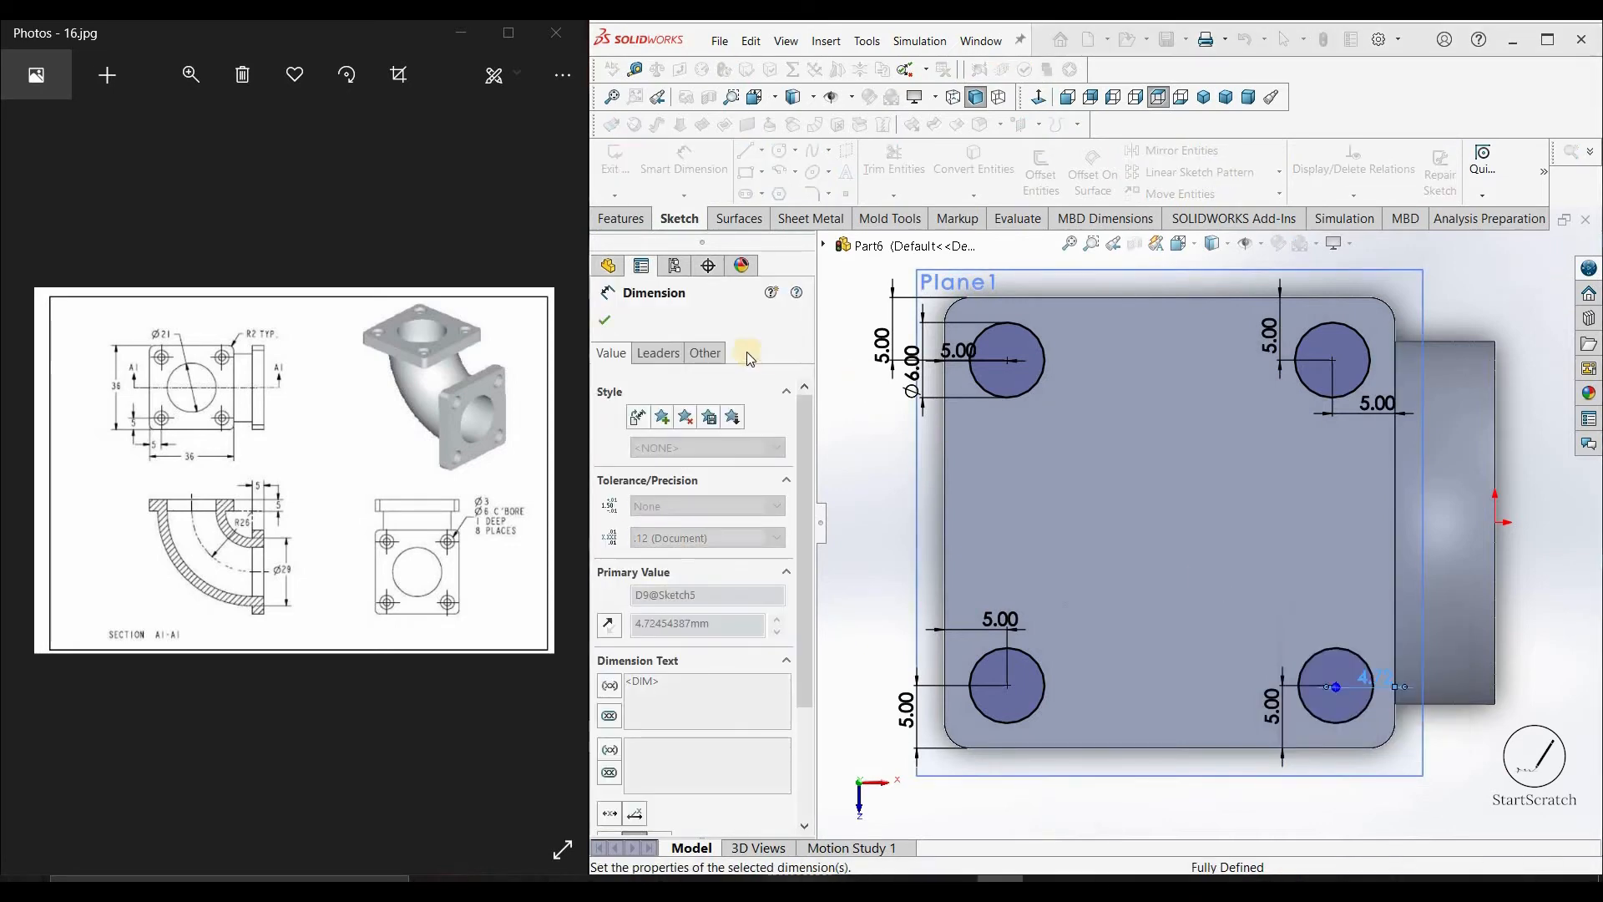
key("Escape")
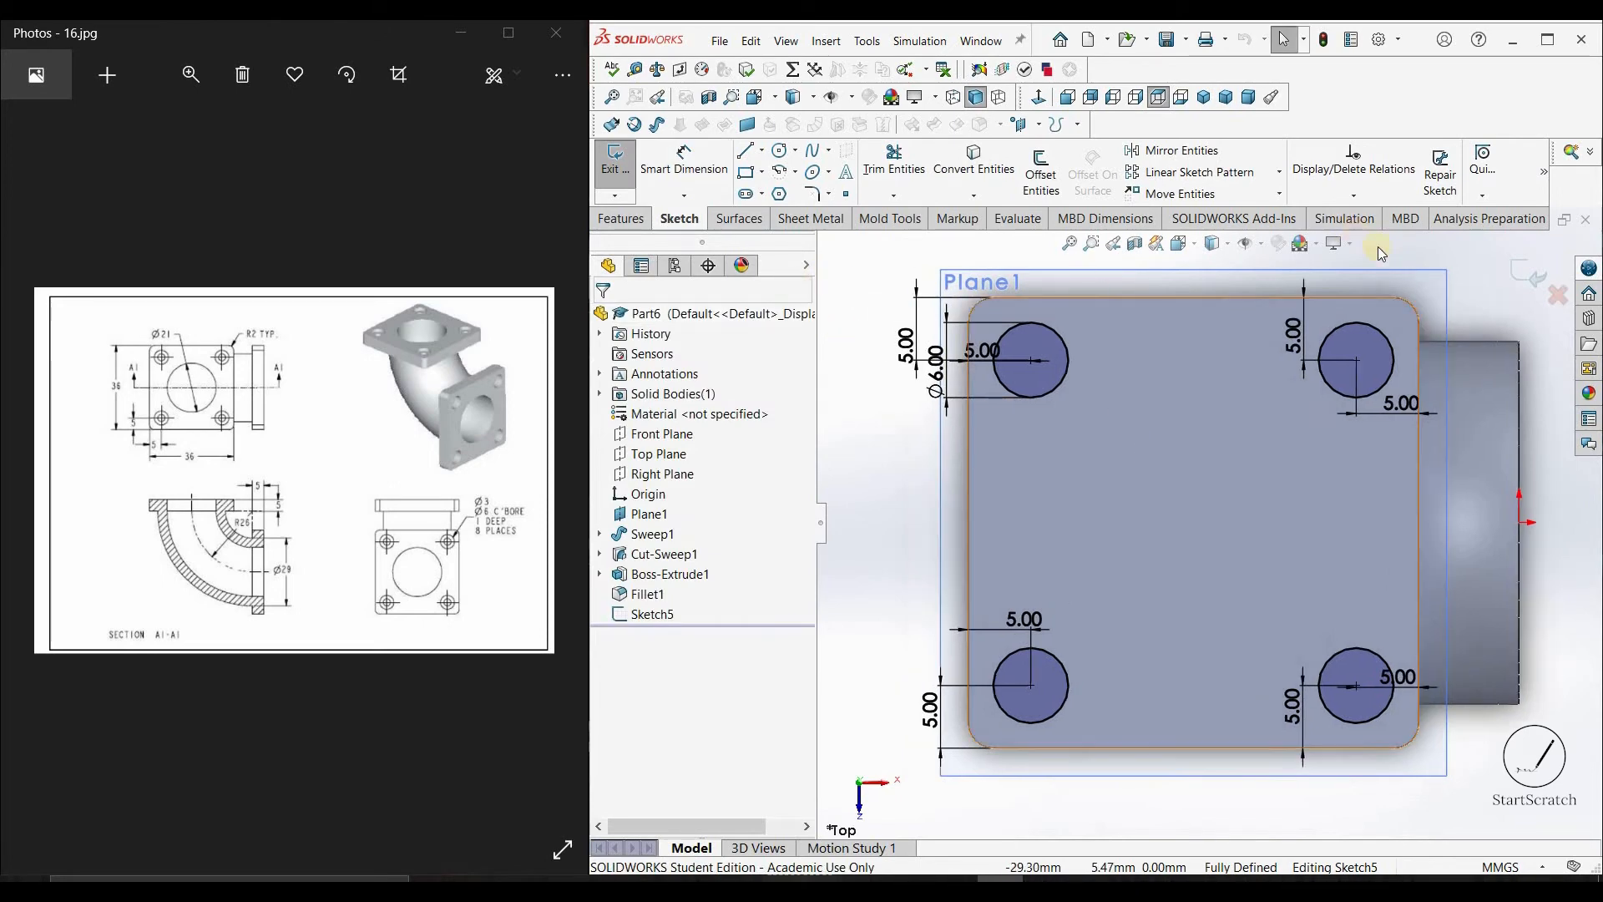
Cut-extrude the four 6 mm corner circles to a blind depth of 1 mm into the flange
left_click(621, 218)
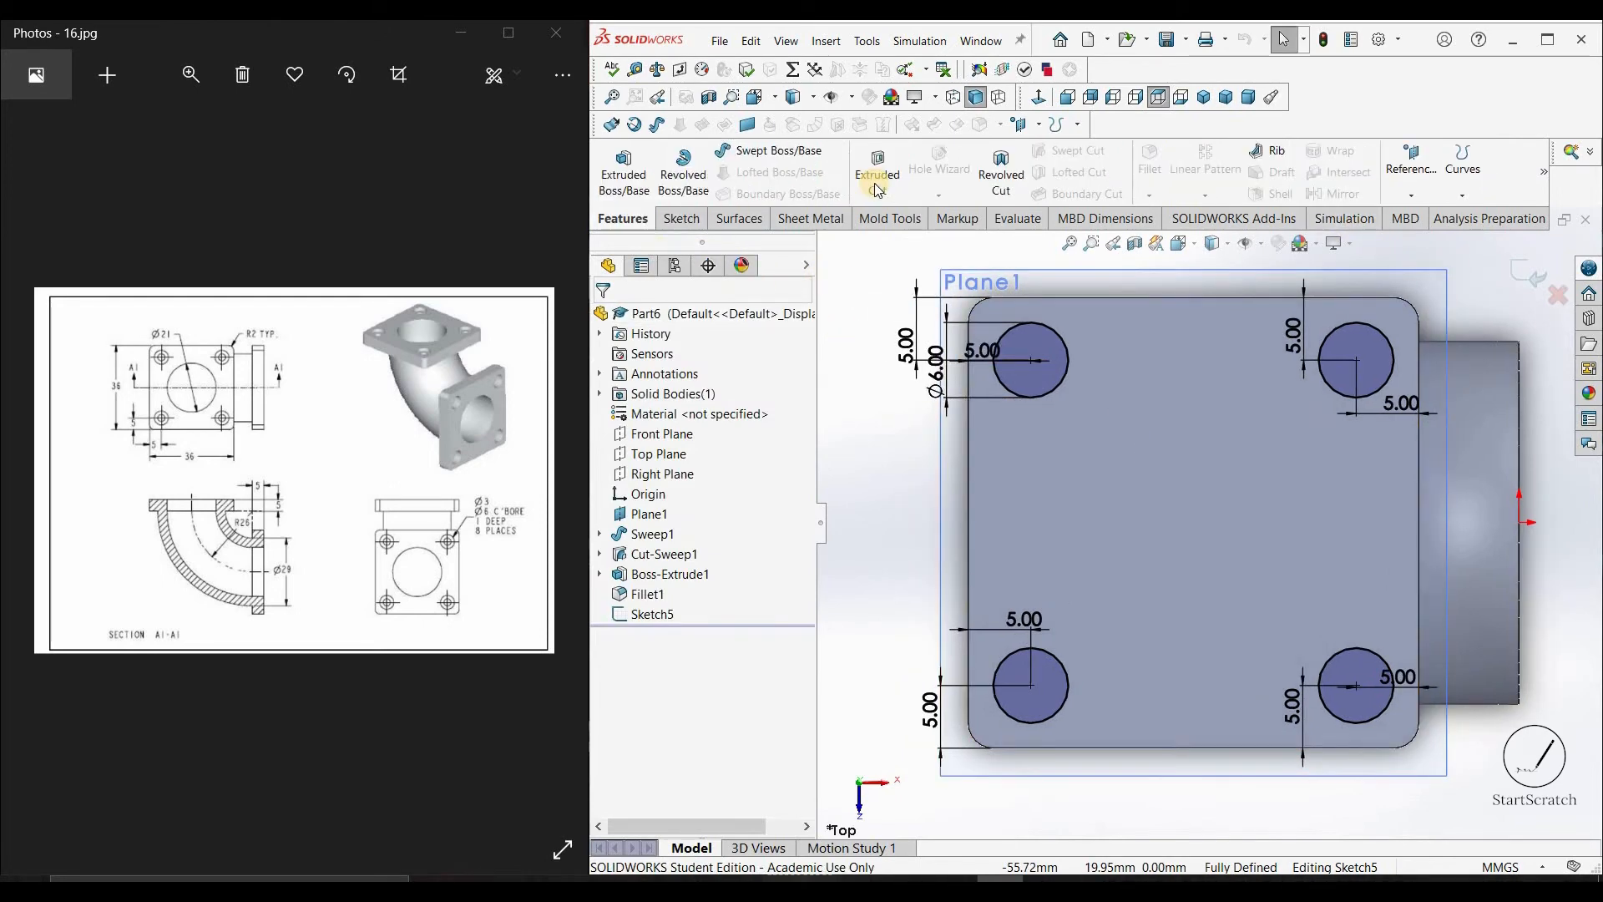
left_click(876, 171)
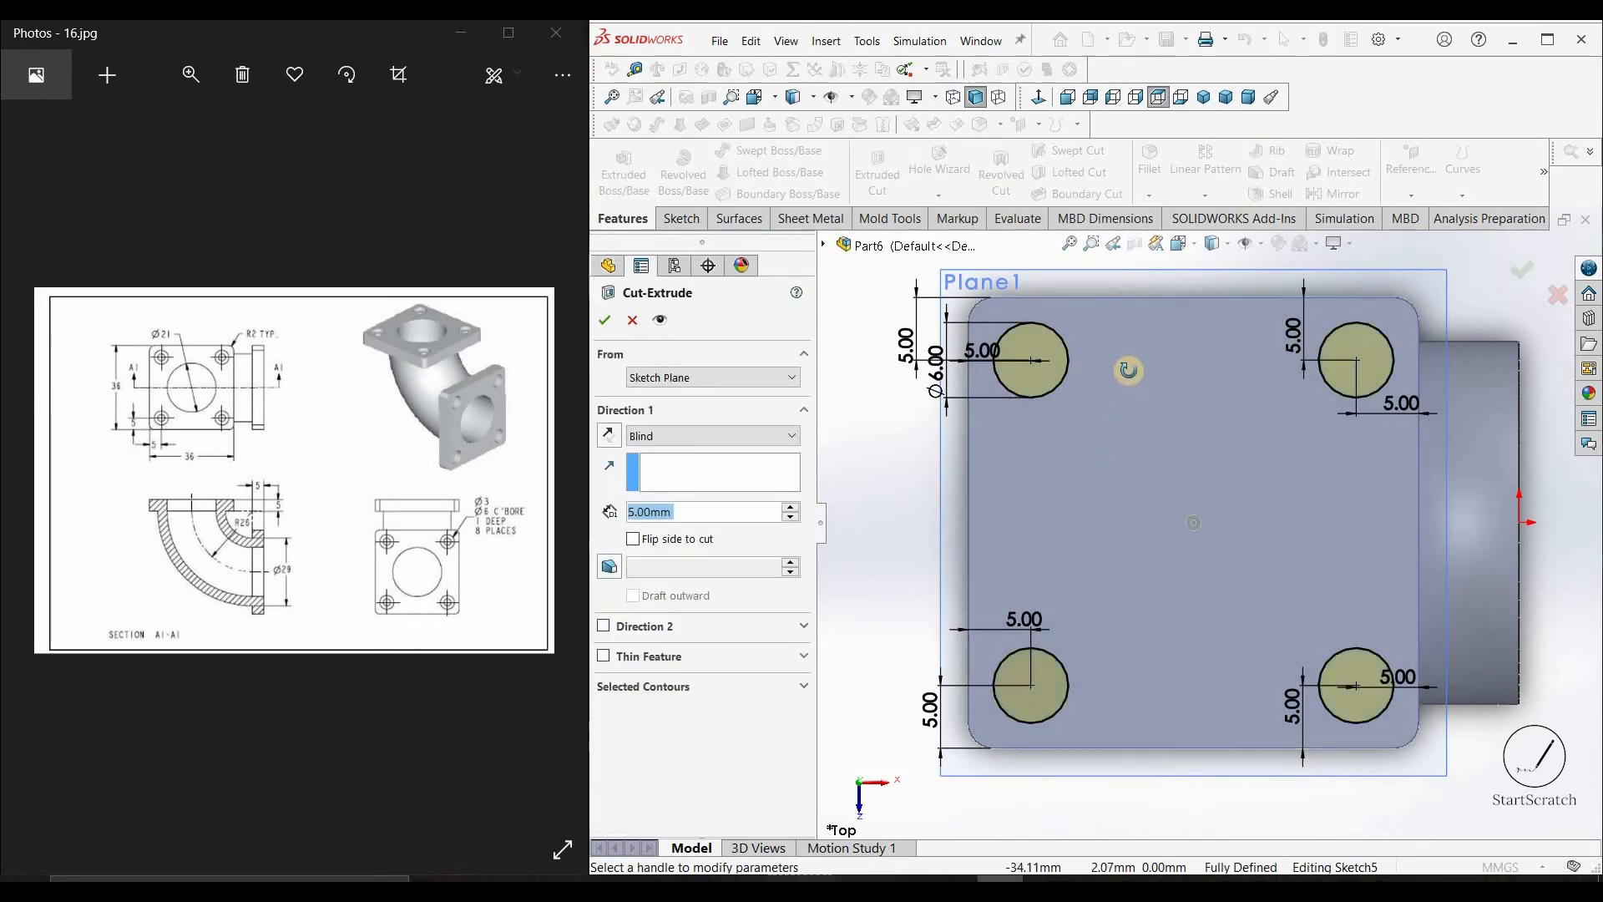
left_click(698, 515)
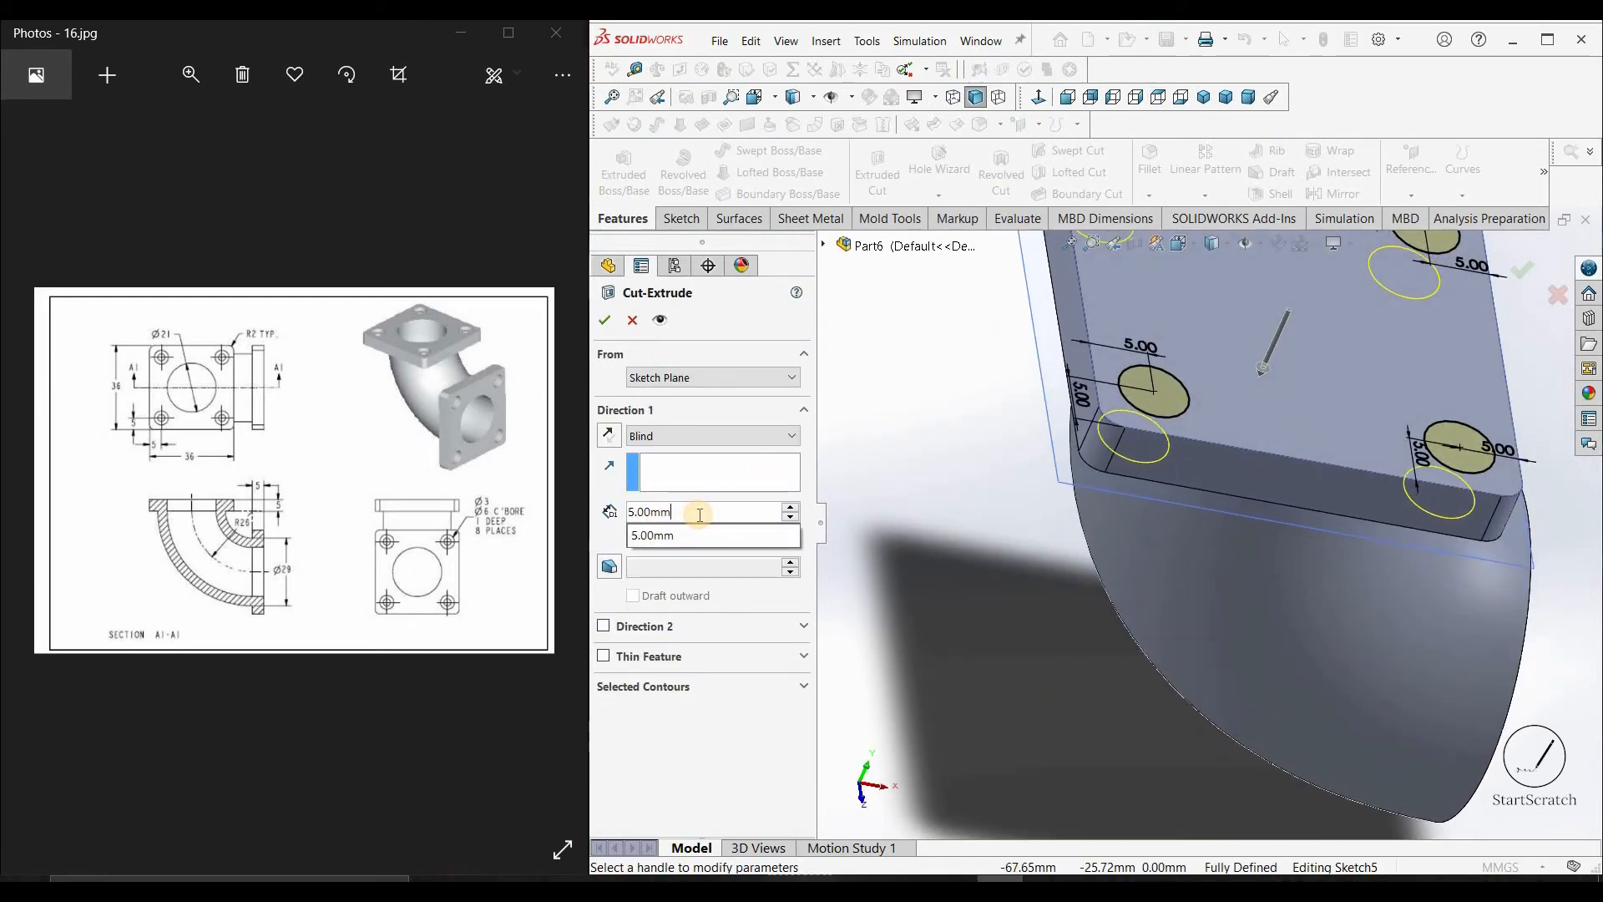
type("1")
key("Return")
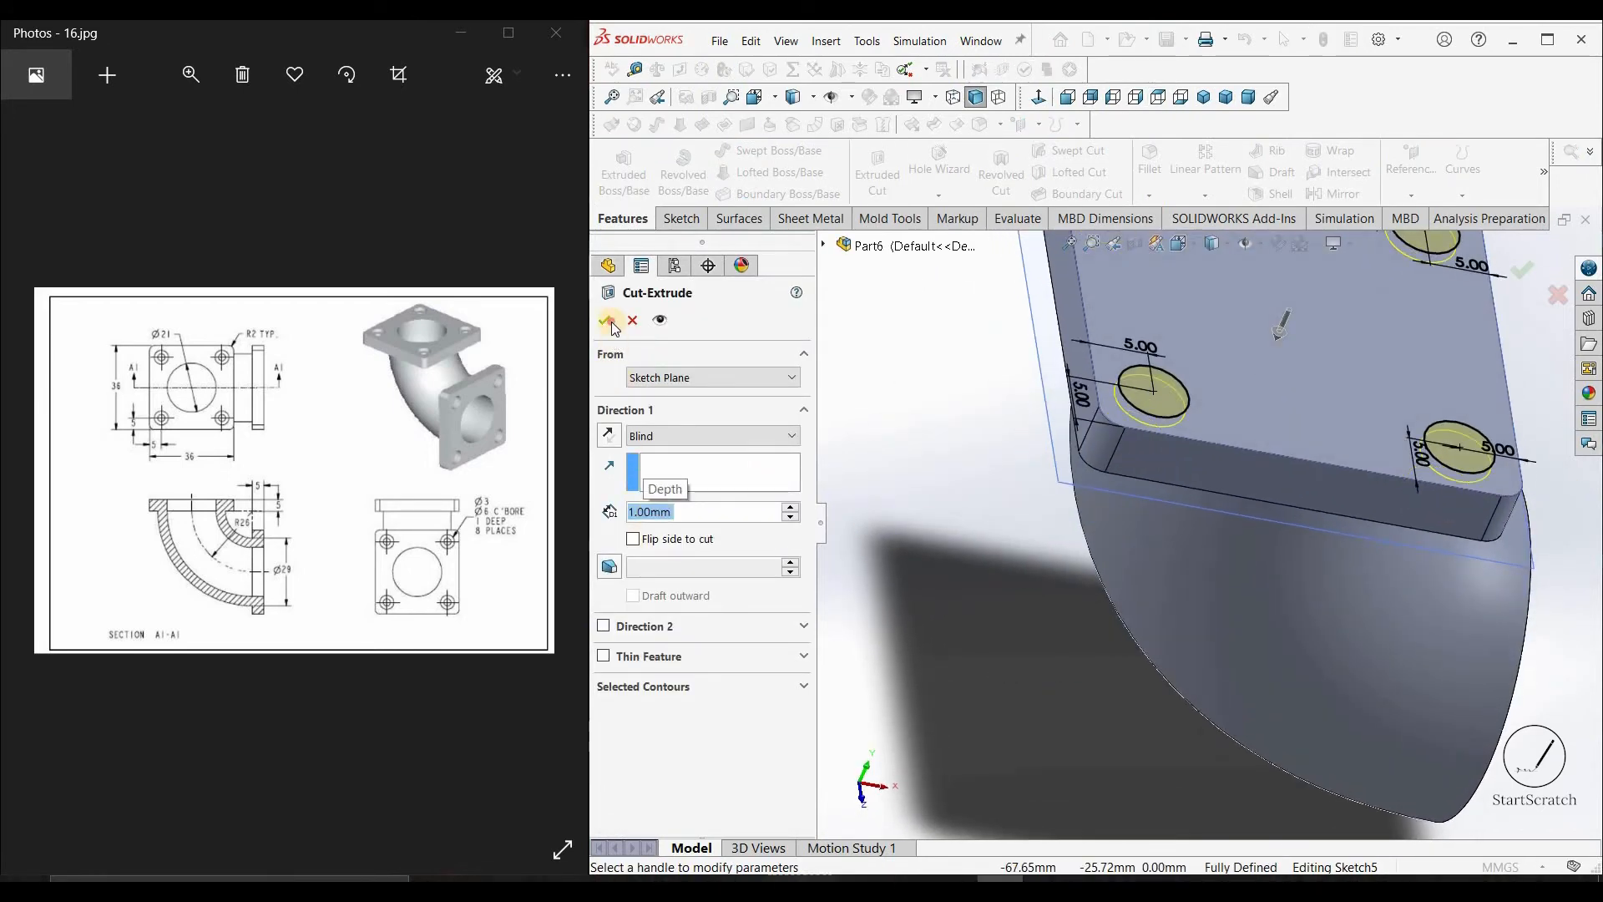
key("Return")
scroll(1227, 388, "down", 4)
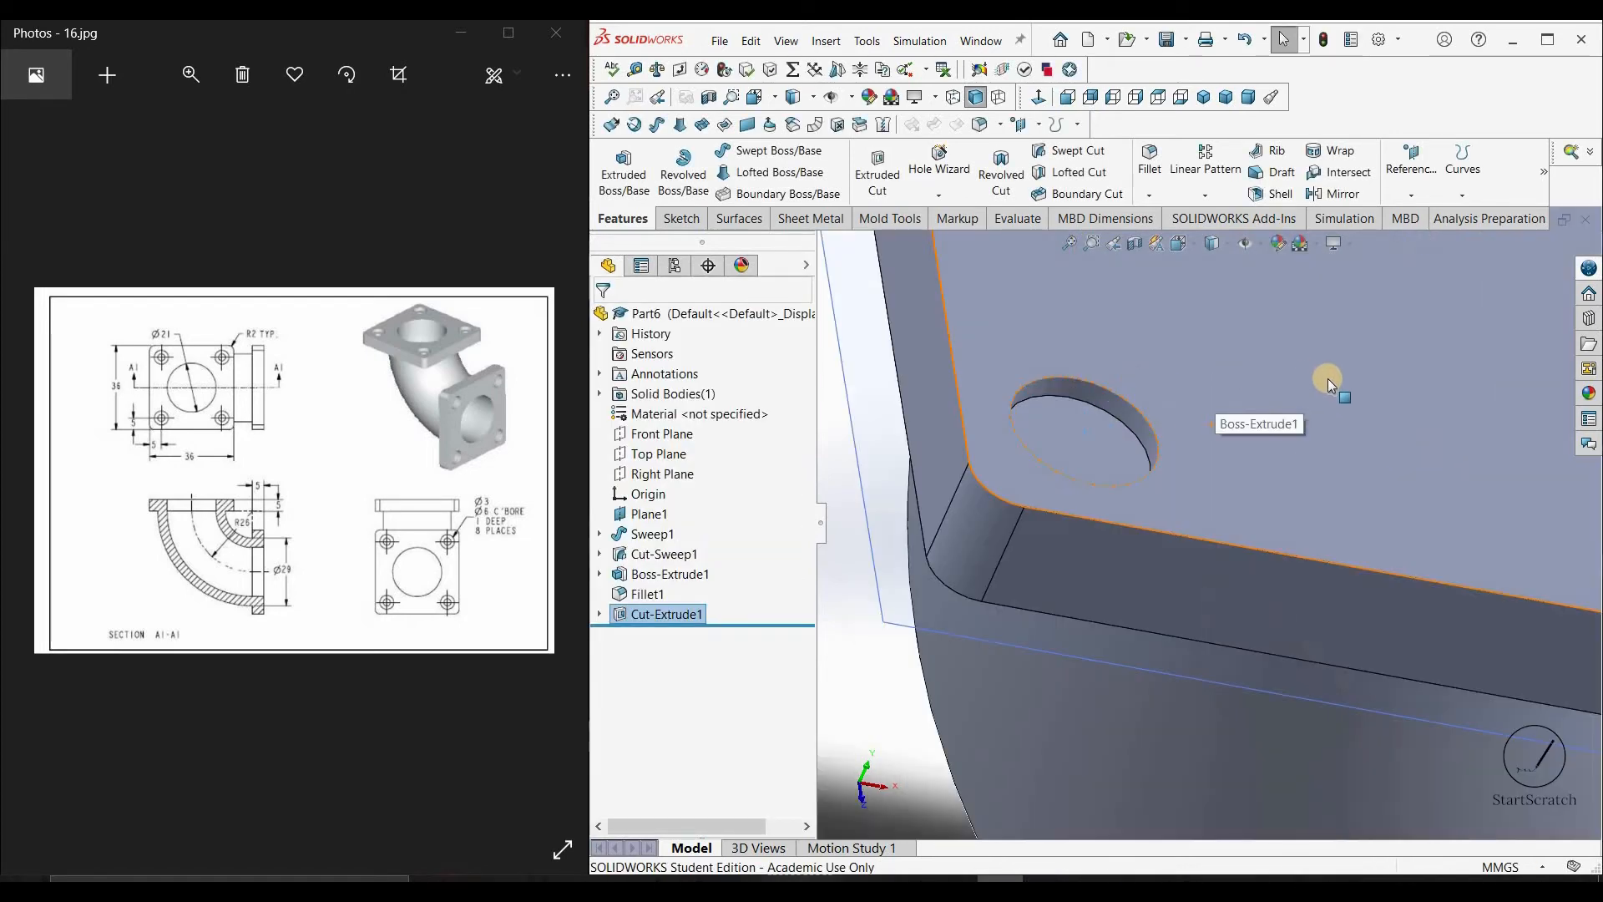
Start a new sketch on the flange's outer face and view it from the top
scroll(1325, 382, "up", 5)
middle_click_drag(1307, 439, 1220, 457)
left_click(1219, 457)
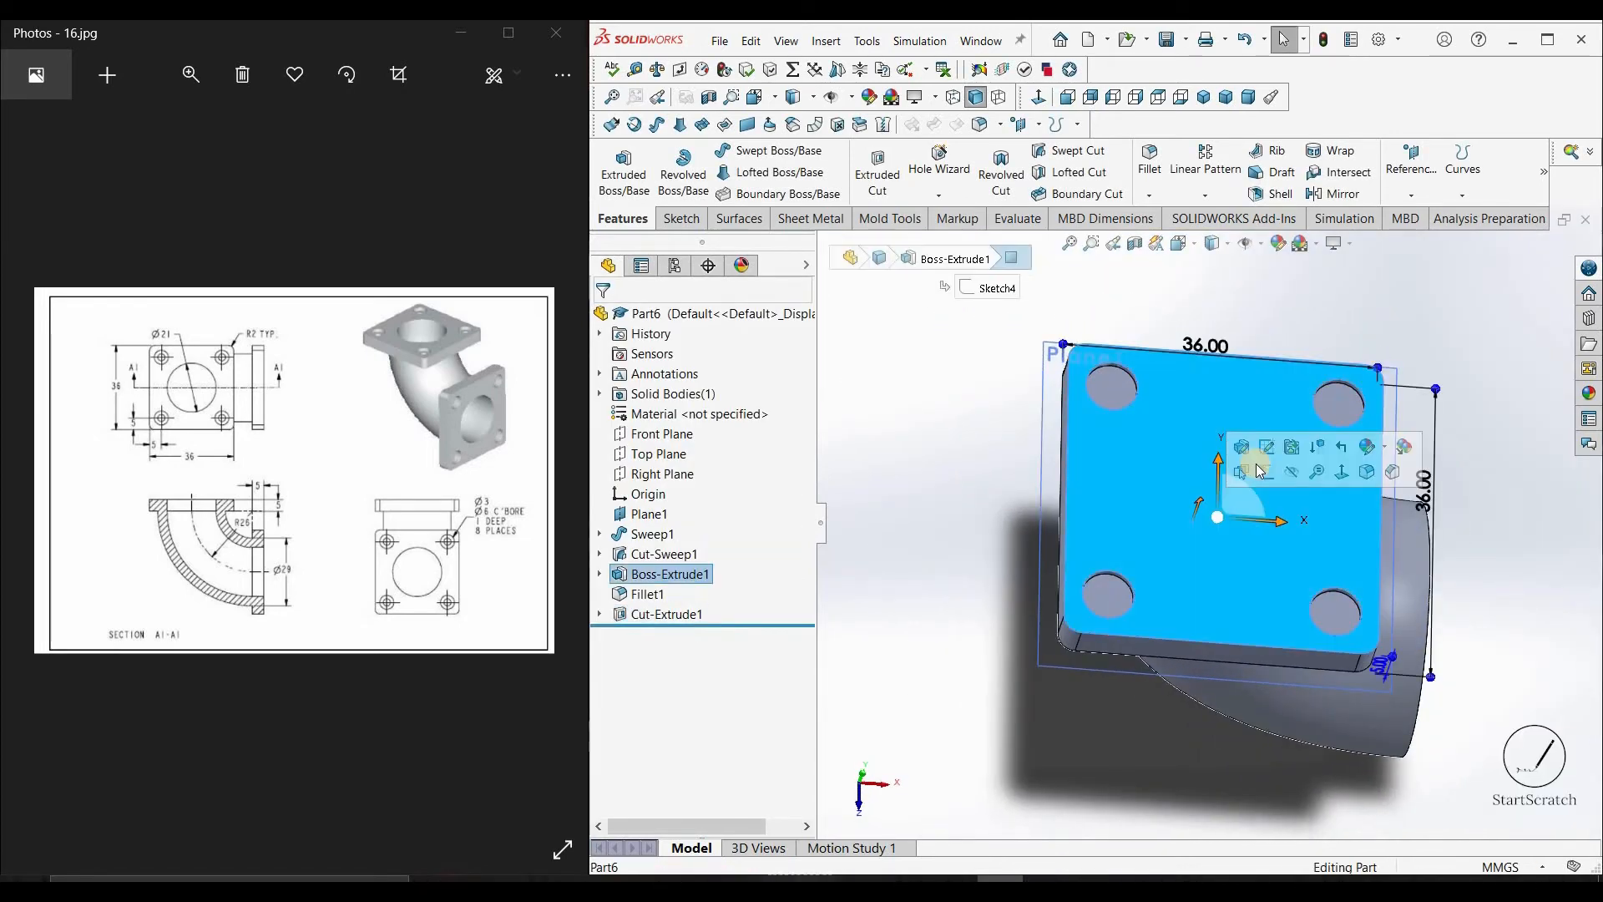
left_click(1243, 471)
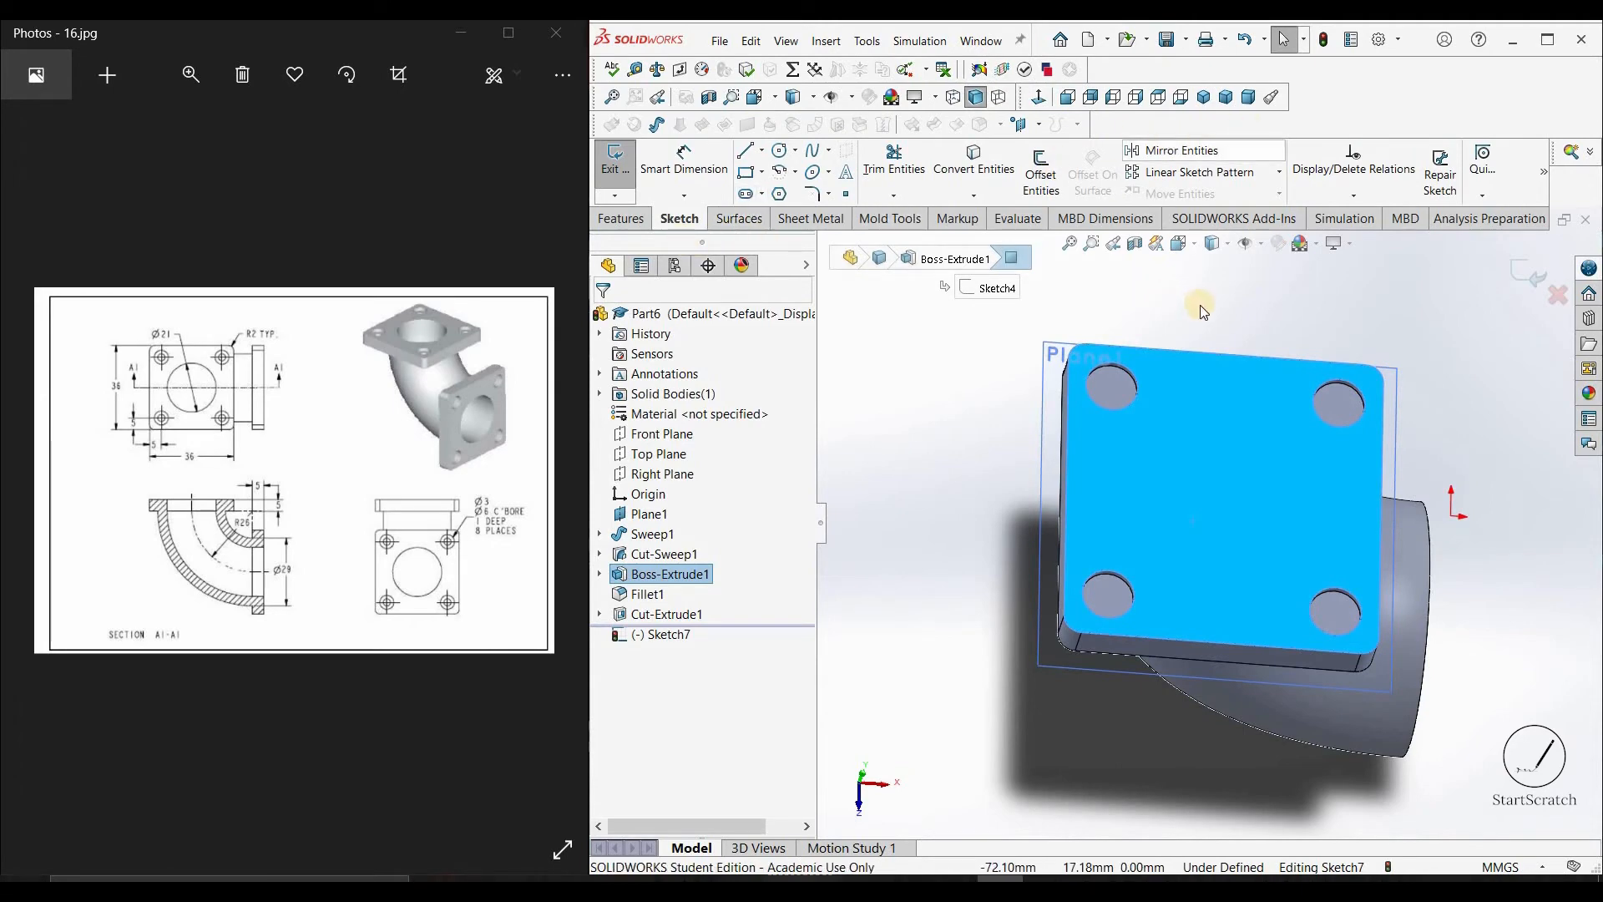
key("space")
left_click(1185, 478)
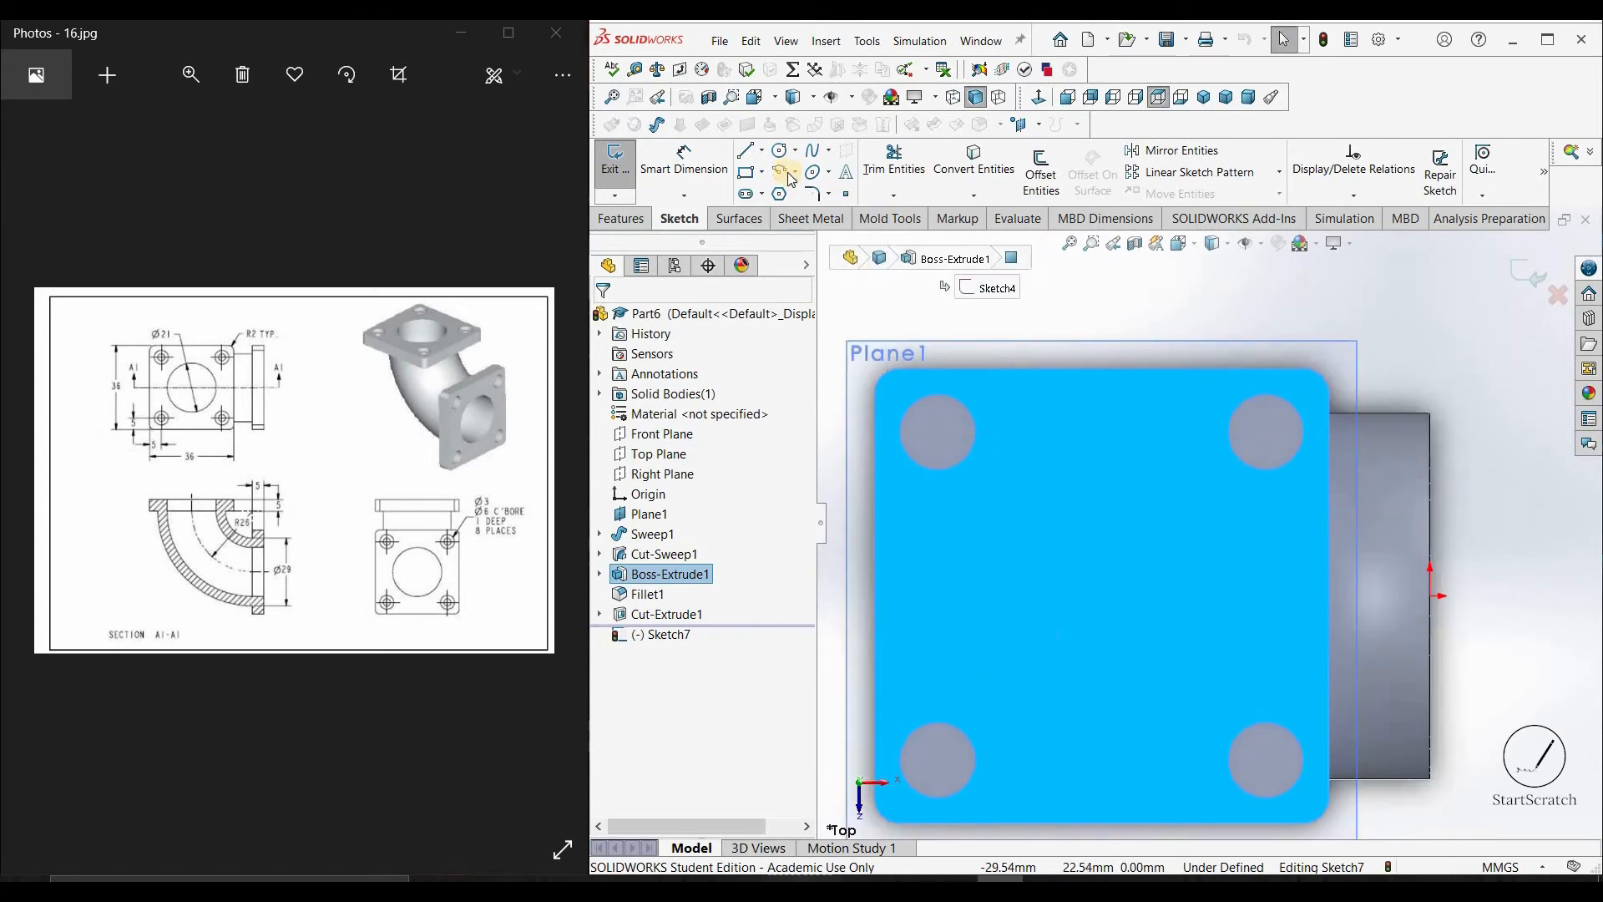
Sketch four small circles about 1.5 mm in radius, each centered in one of the flange's corner counterbores
left_click(949, 445)
left_click(952, 449)
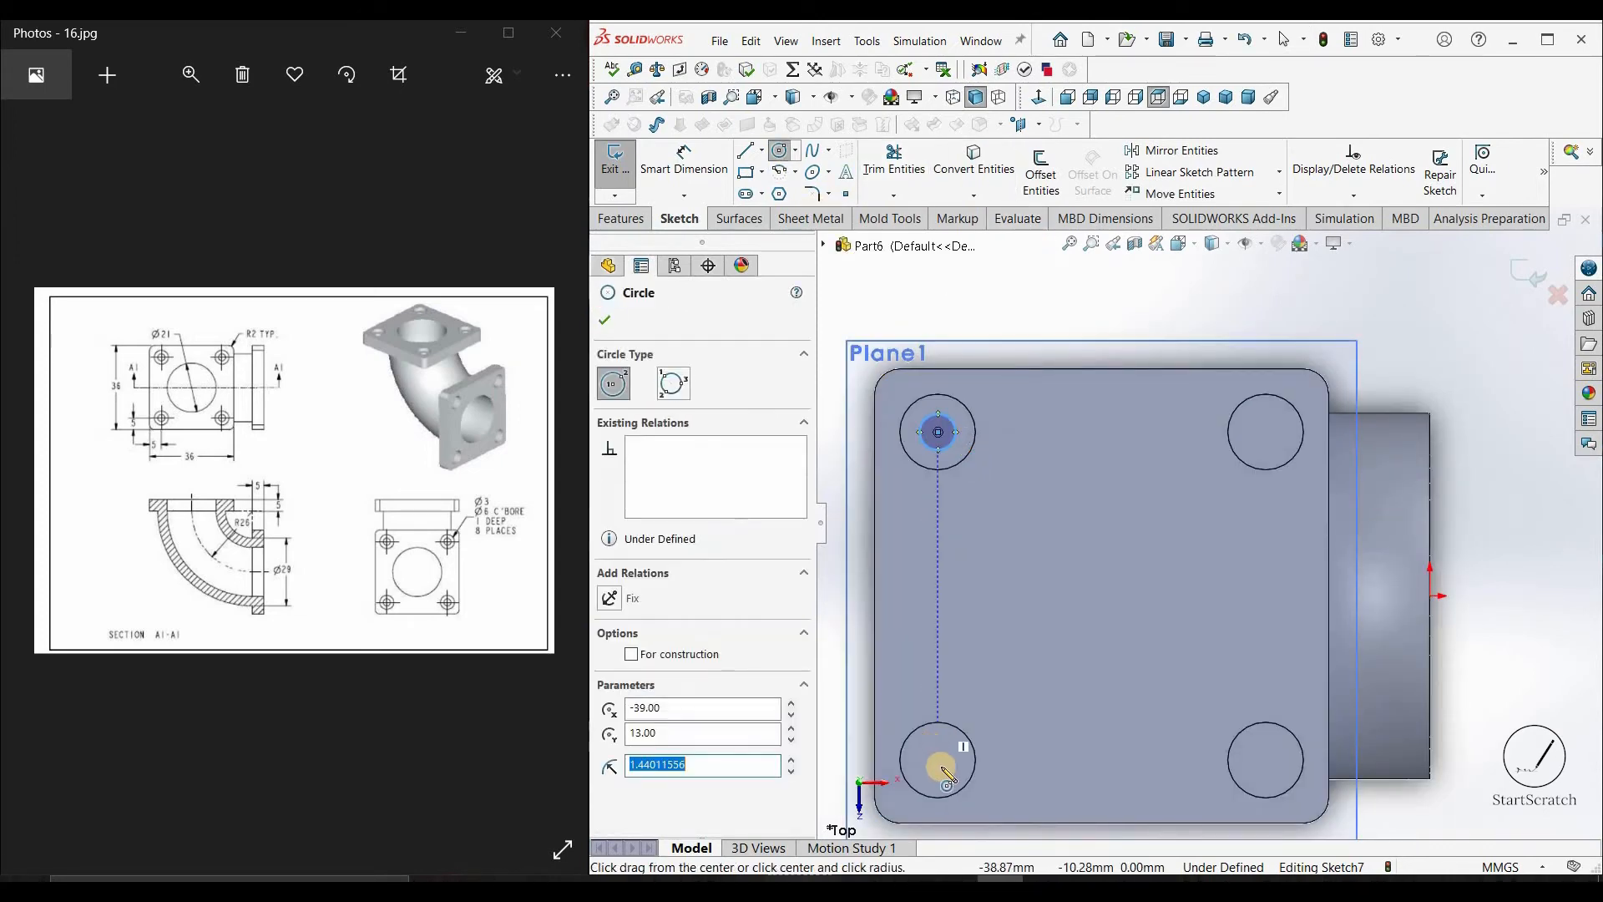
left_click(938, 759)
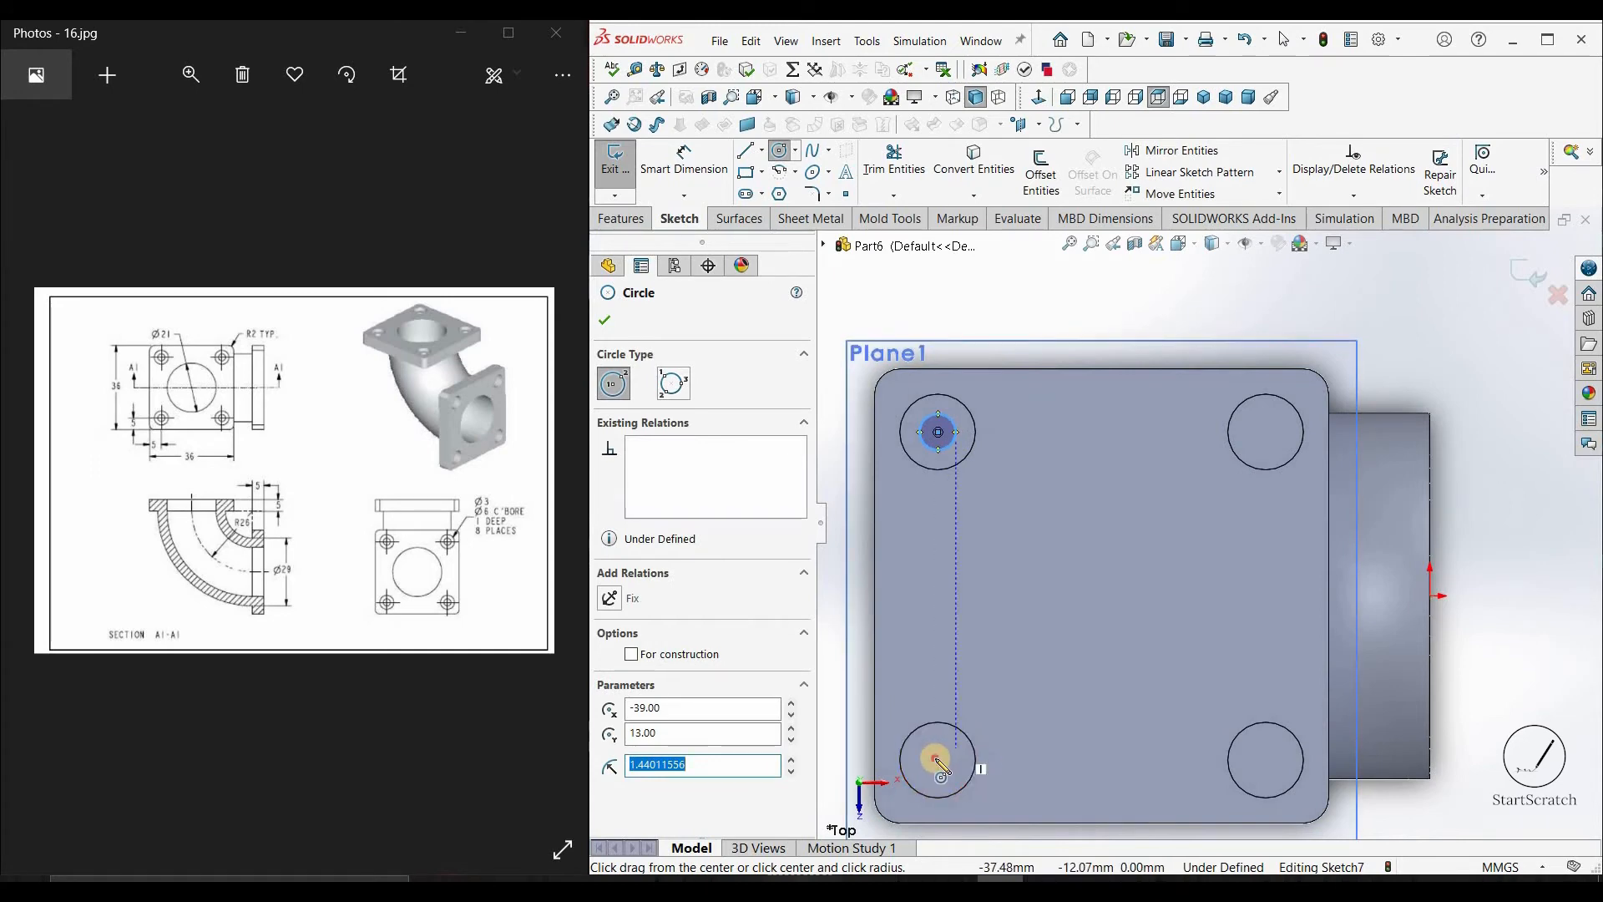
left_click(947, 758)
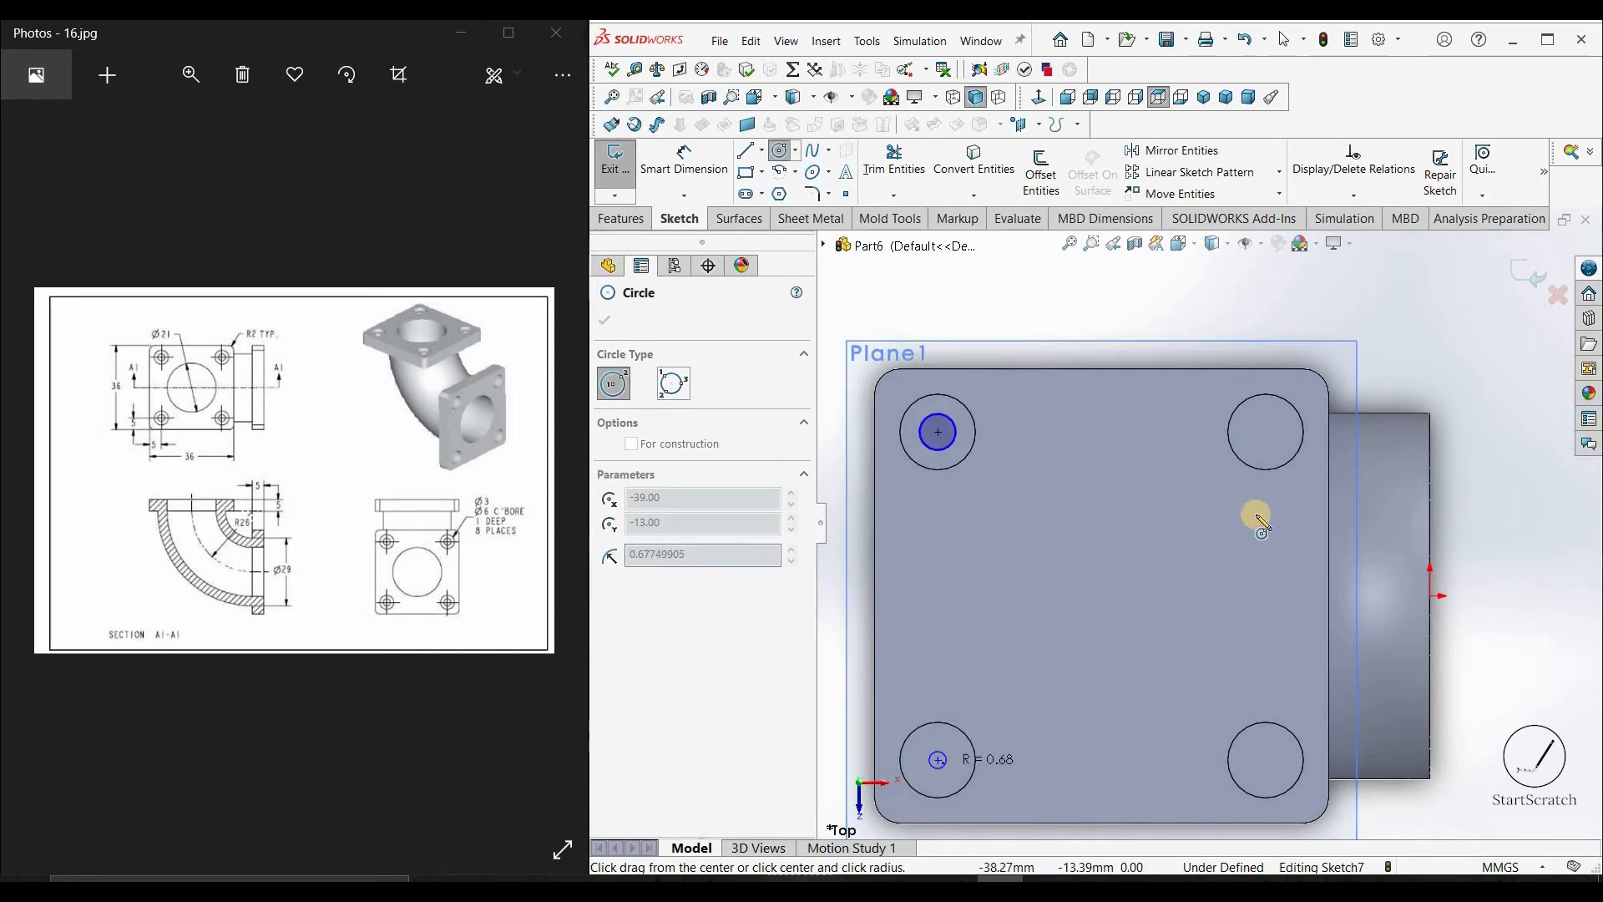
left_click(1266, 432)
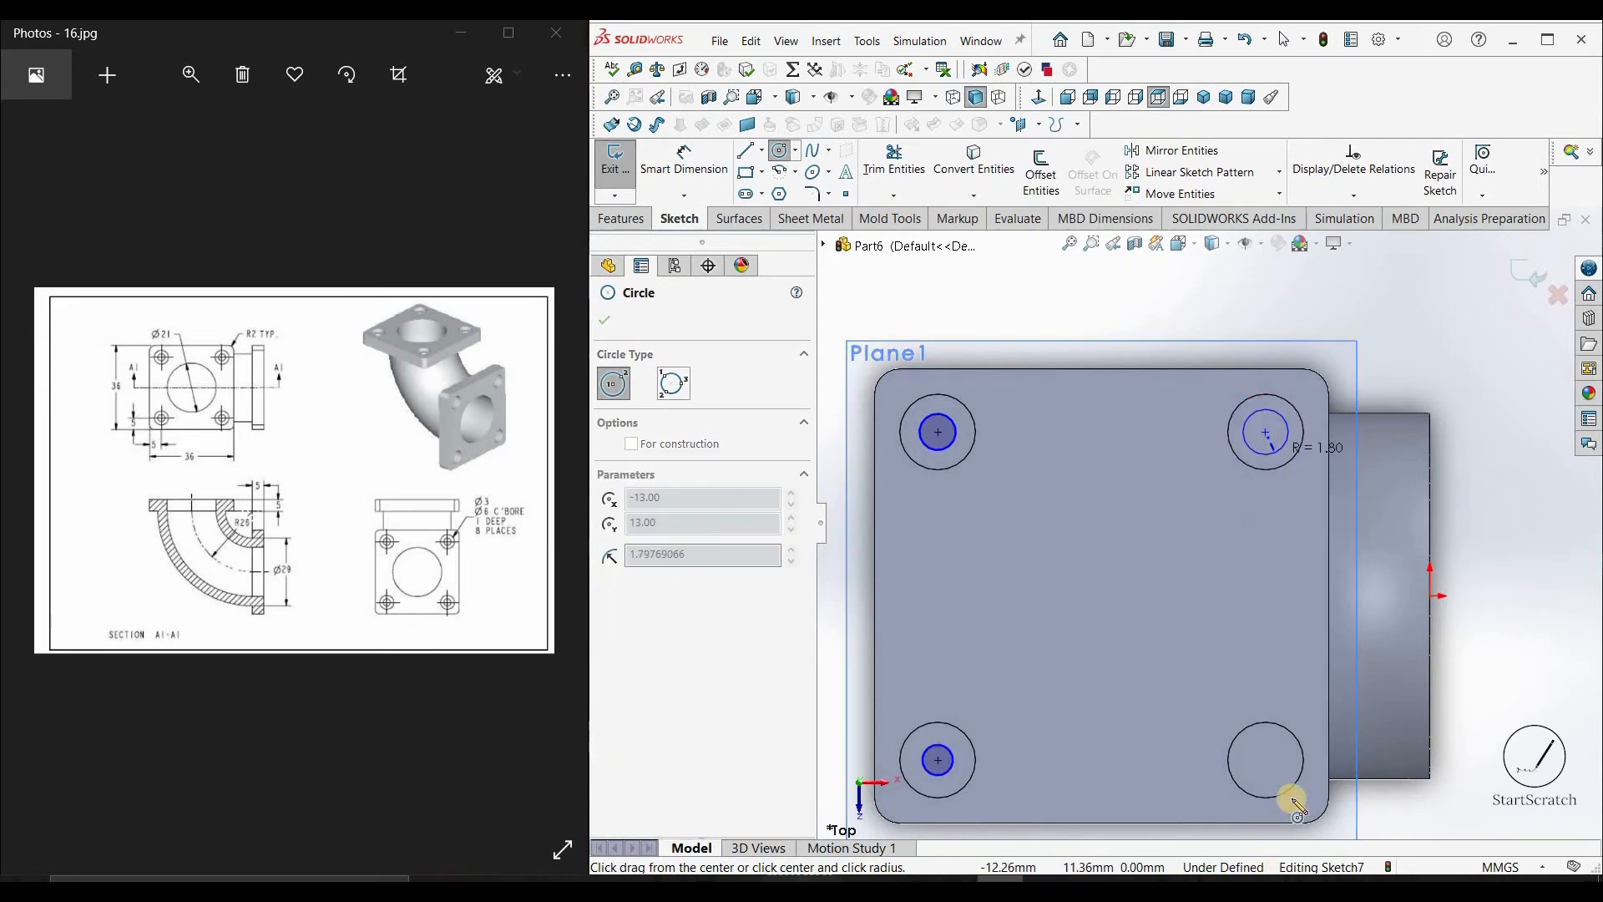
left_click(1266, 760)
left_click(1282, 771)
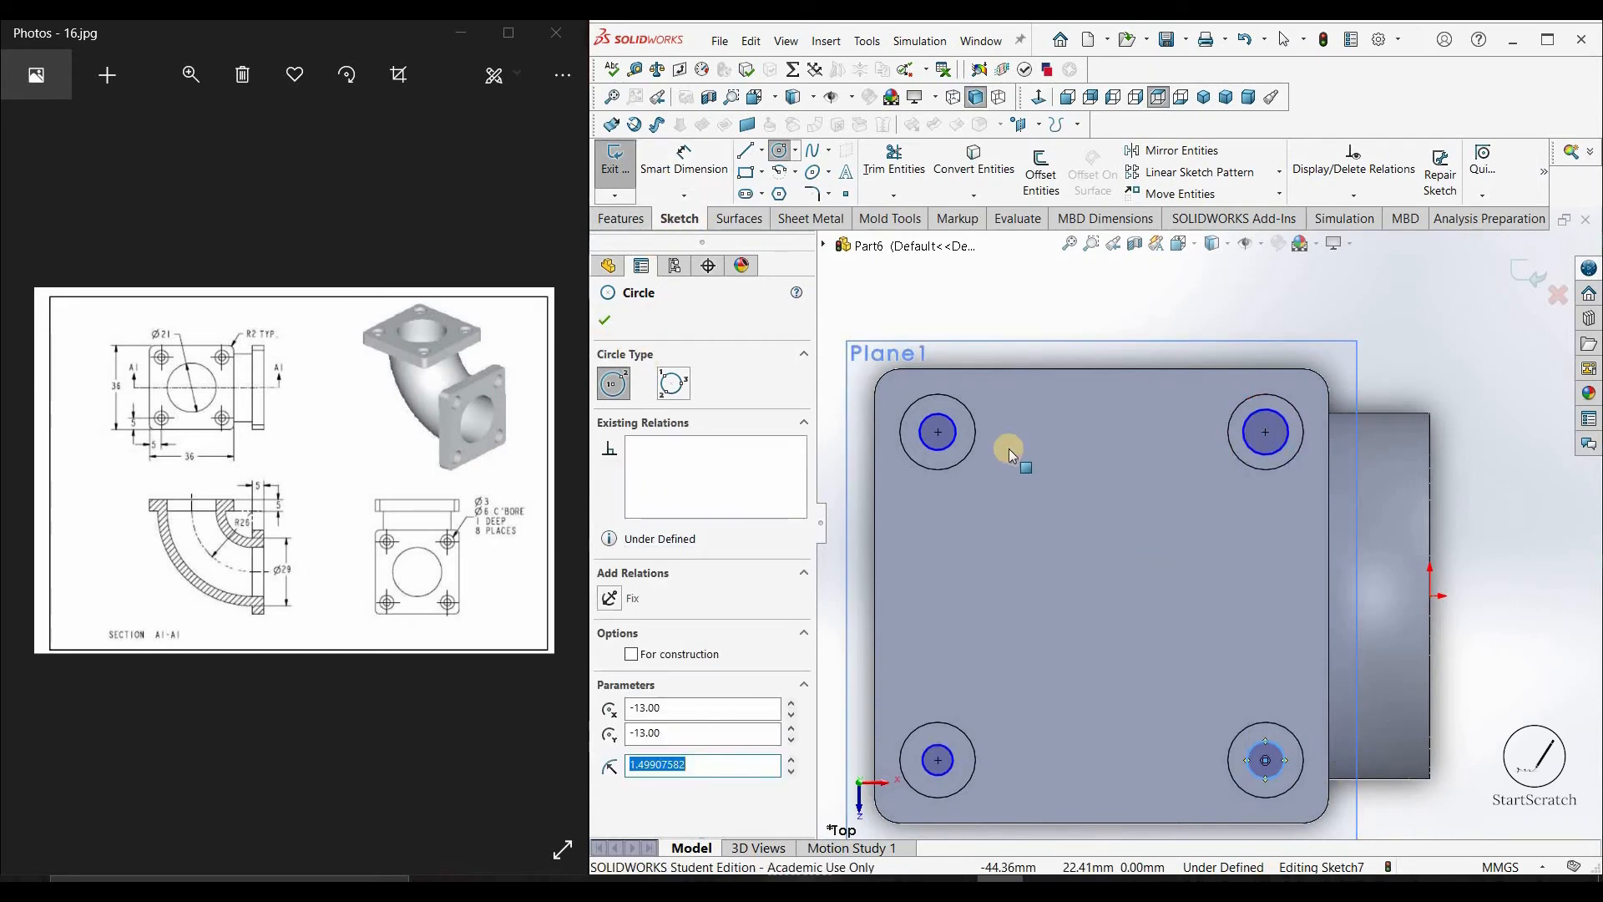
Add an Equal relation to the four small circles inside the counterbores
left_click(937, 432)
left_click(955, 438)
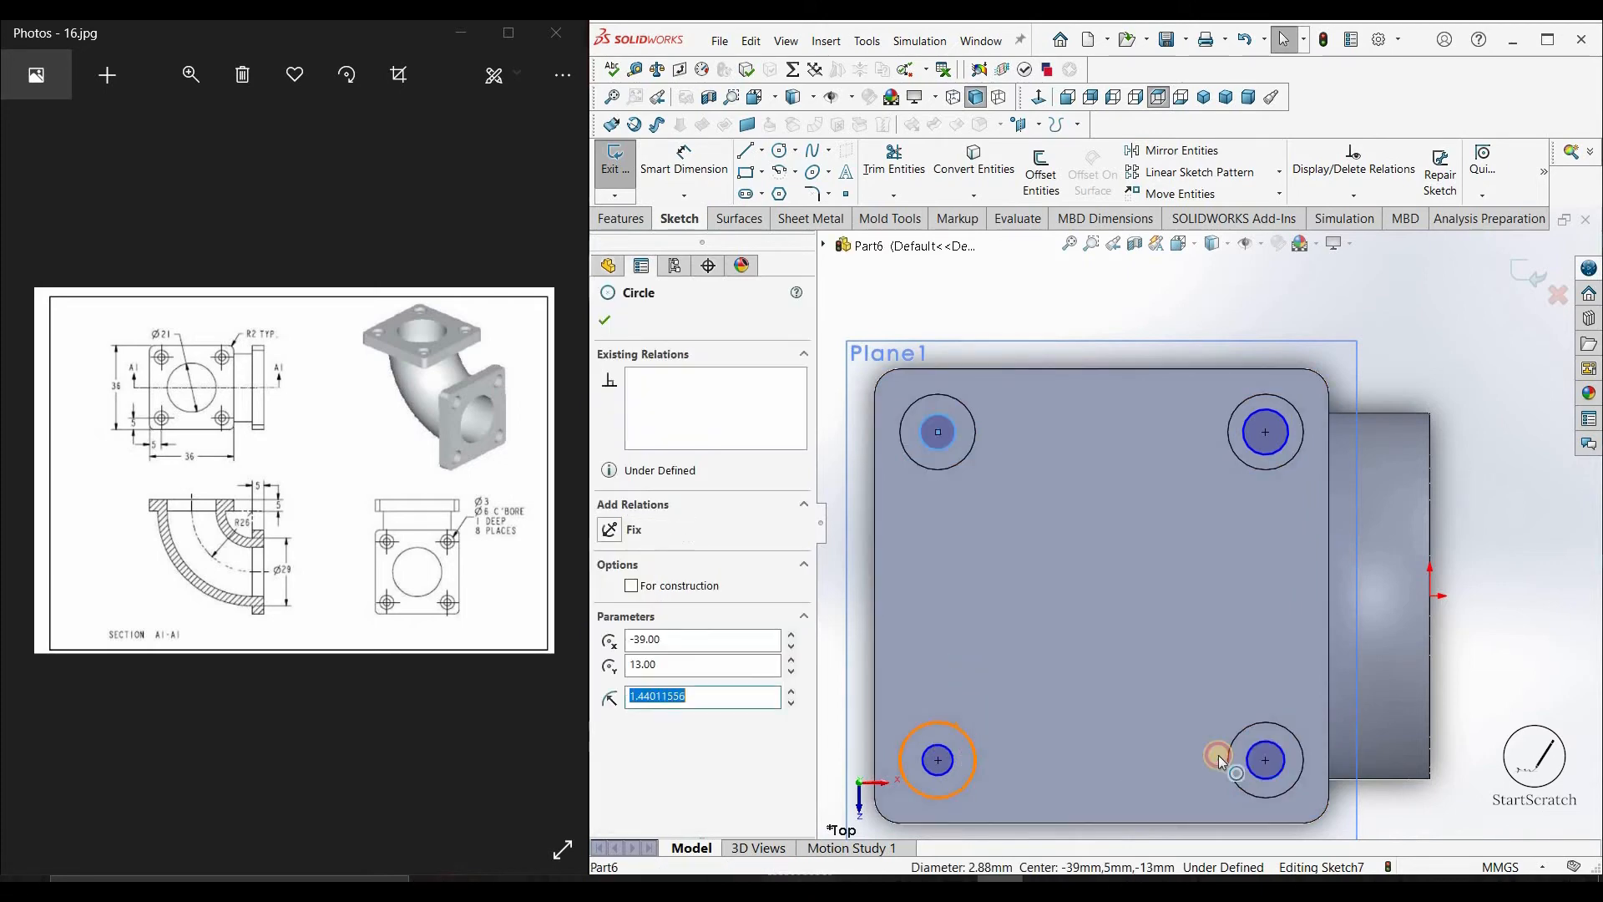
left_click(1256, 744, "ctrl")
left_click(1271, 452, "ctrl")
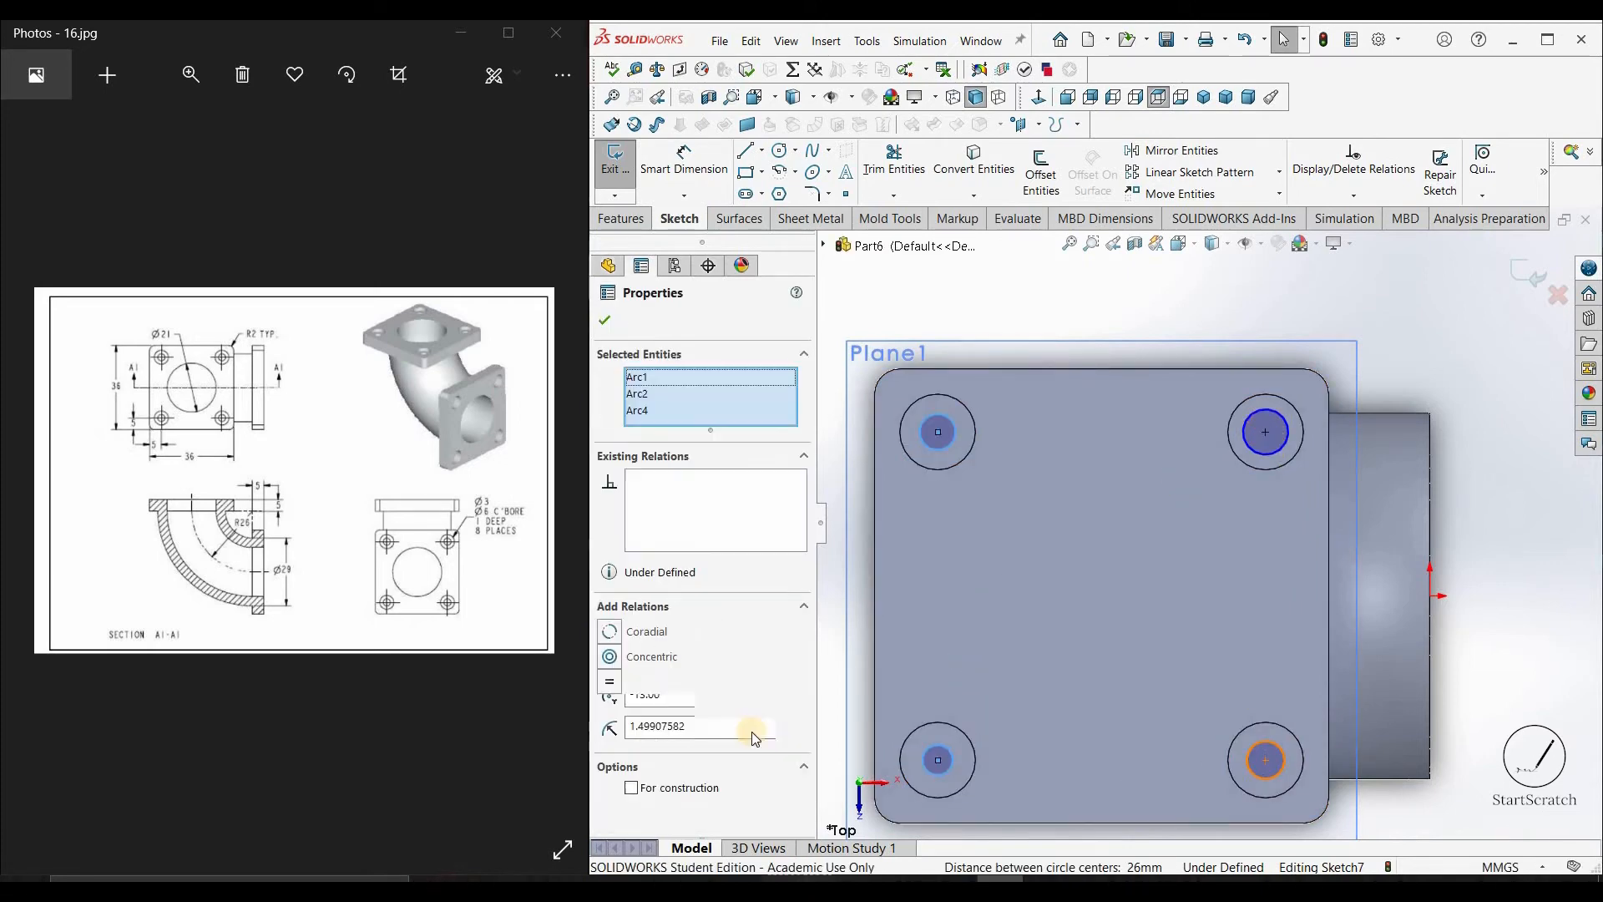
Dimension the diameter of the small circle in the upper-left counterbore as 3 mm
left_click(683, 159)
left_click(960, 449)
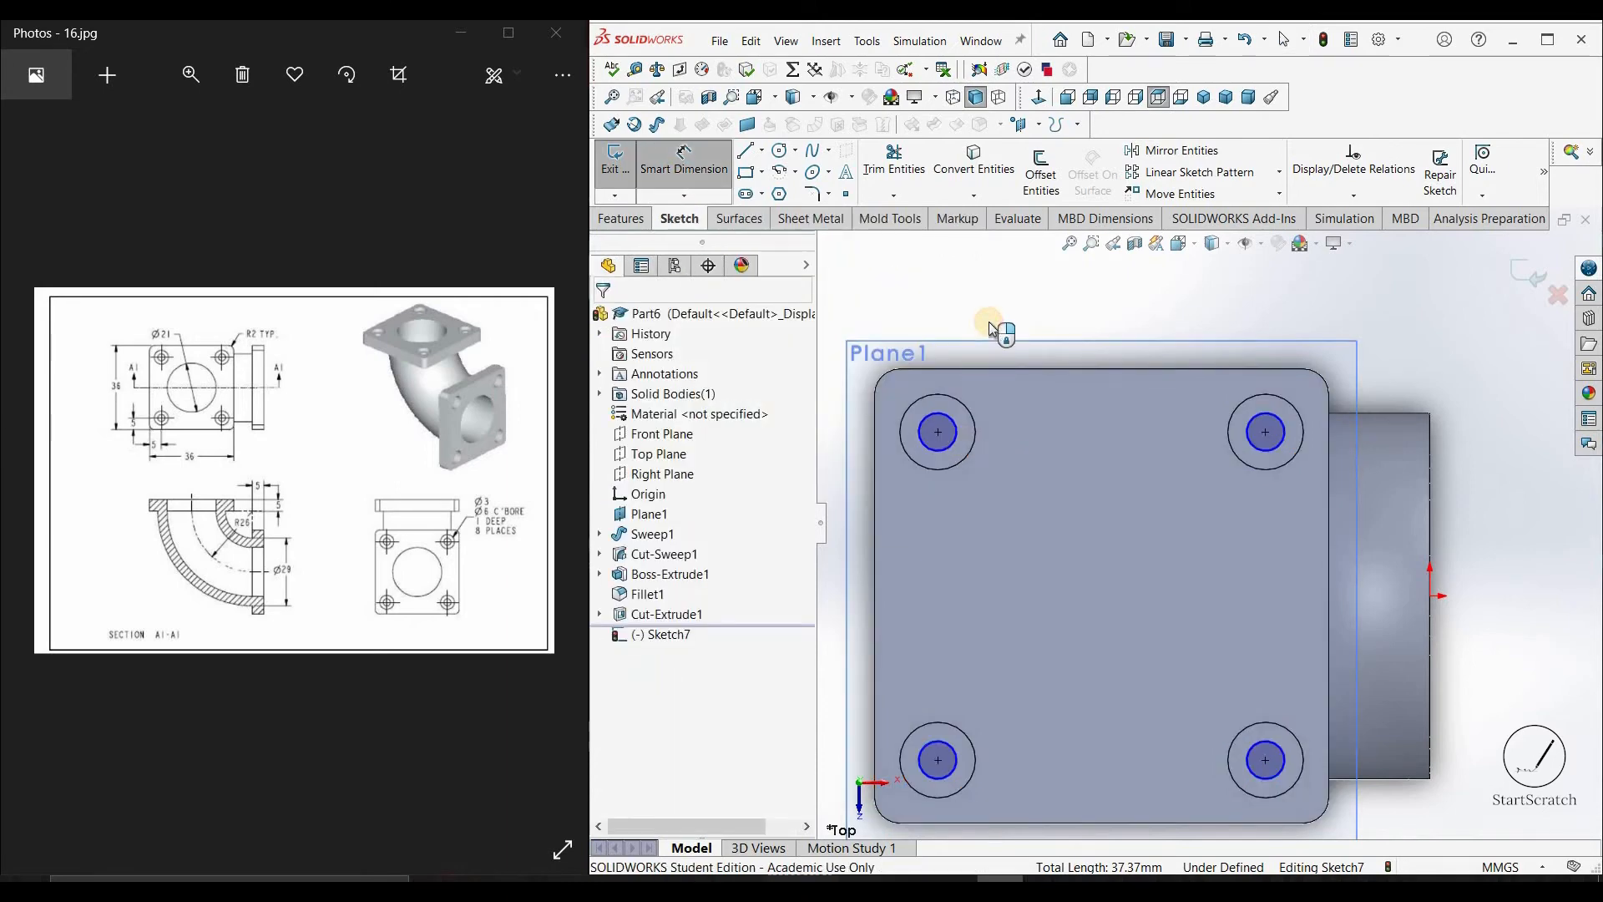
left_click(989, 322)
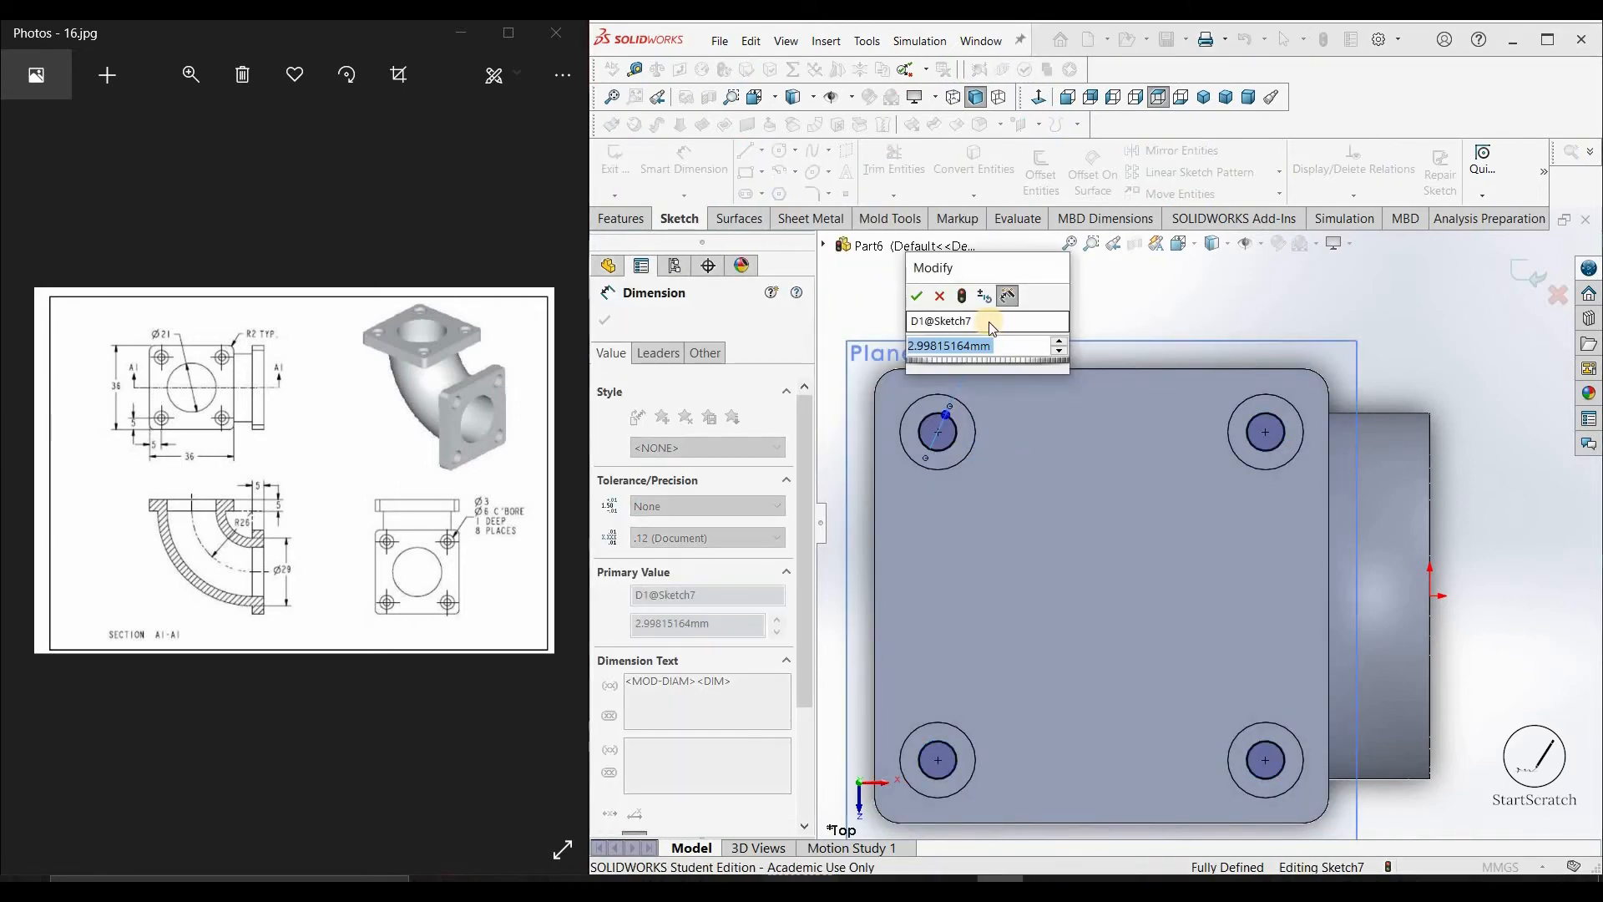
type("3")
key("Return")
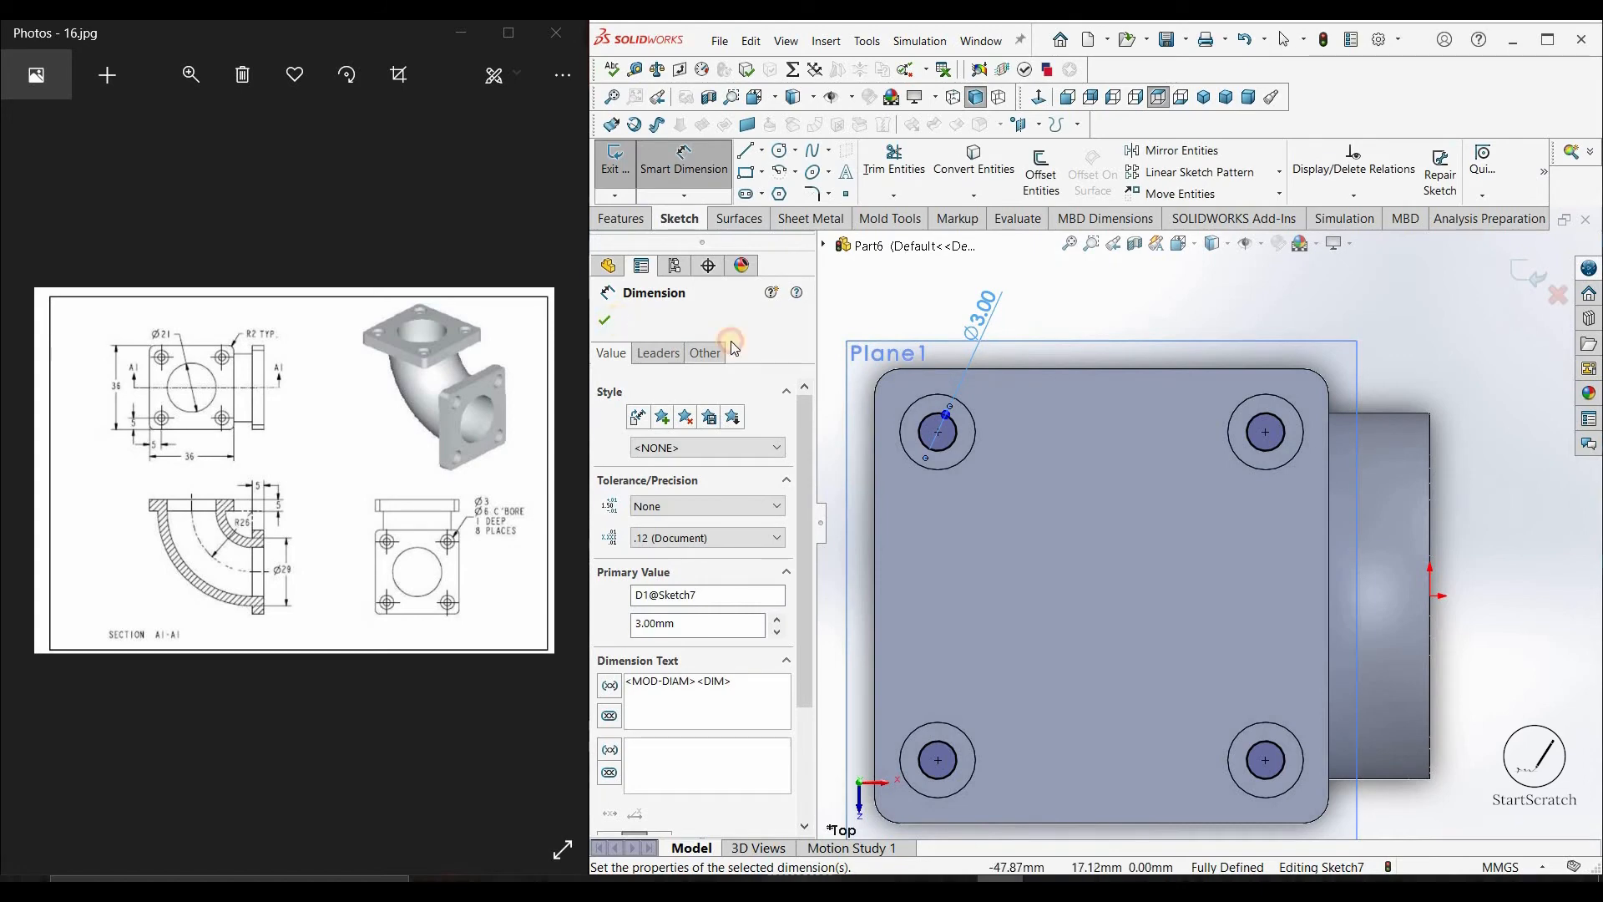
key("Escape")
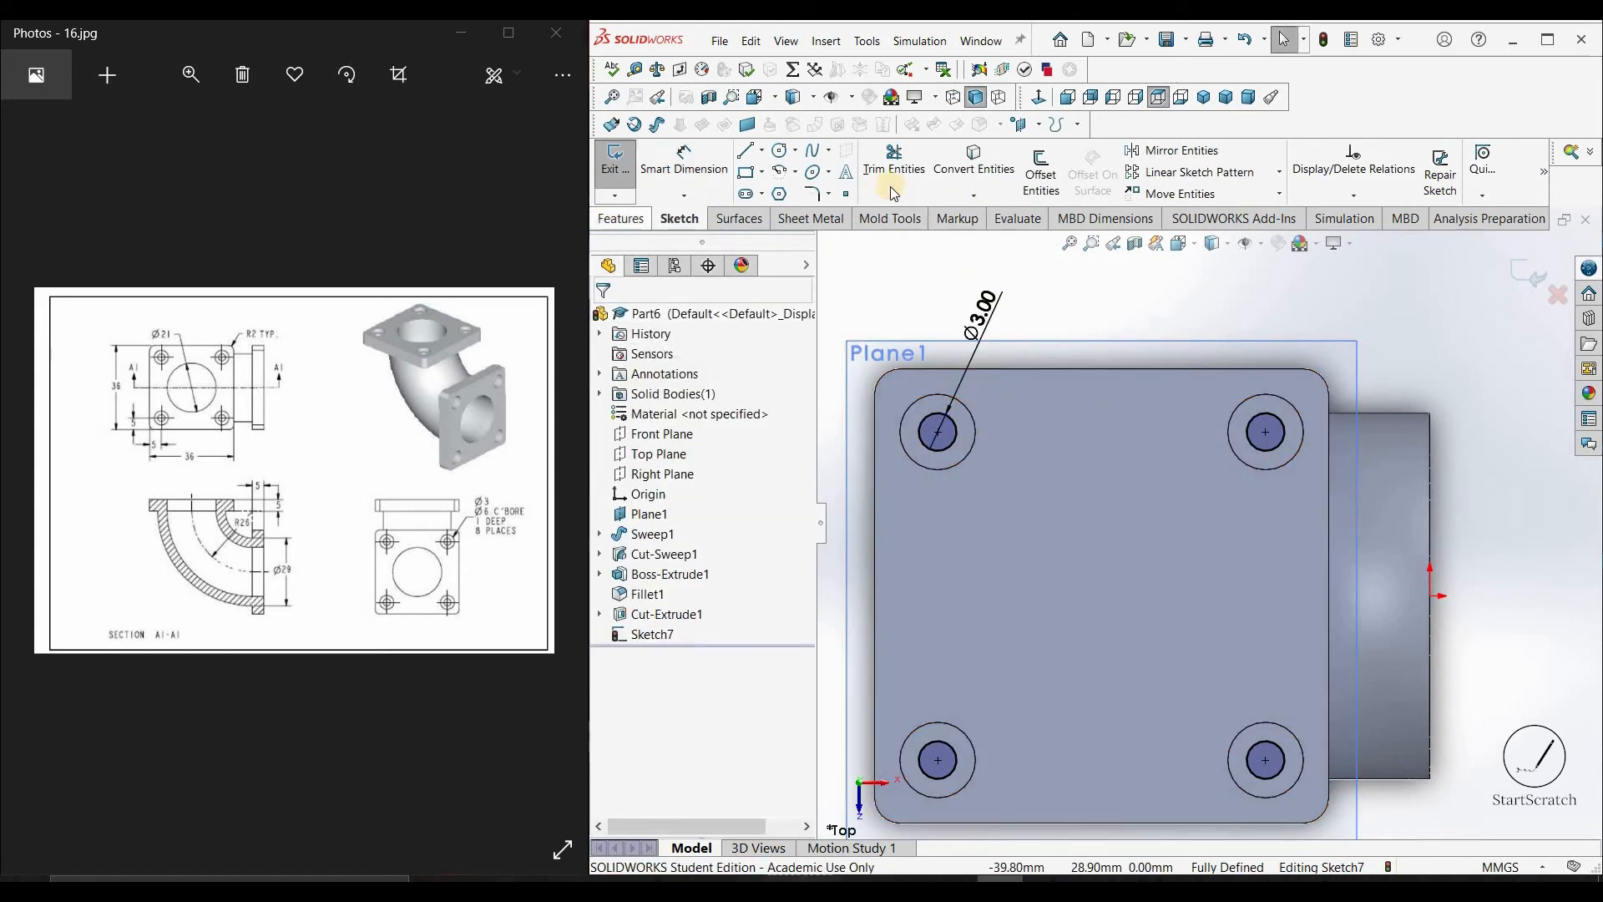
Cut-extrude the four 3 mm circles to a blind depth of 10 mm through the flange
left_click(892, 194)
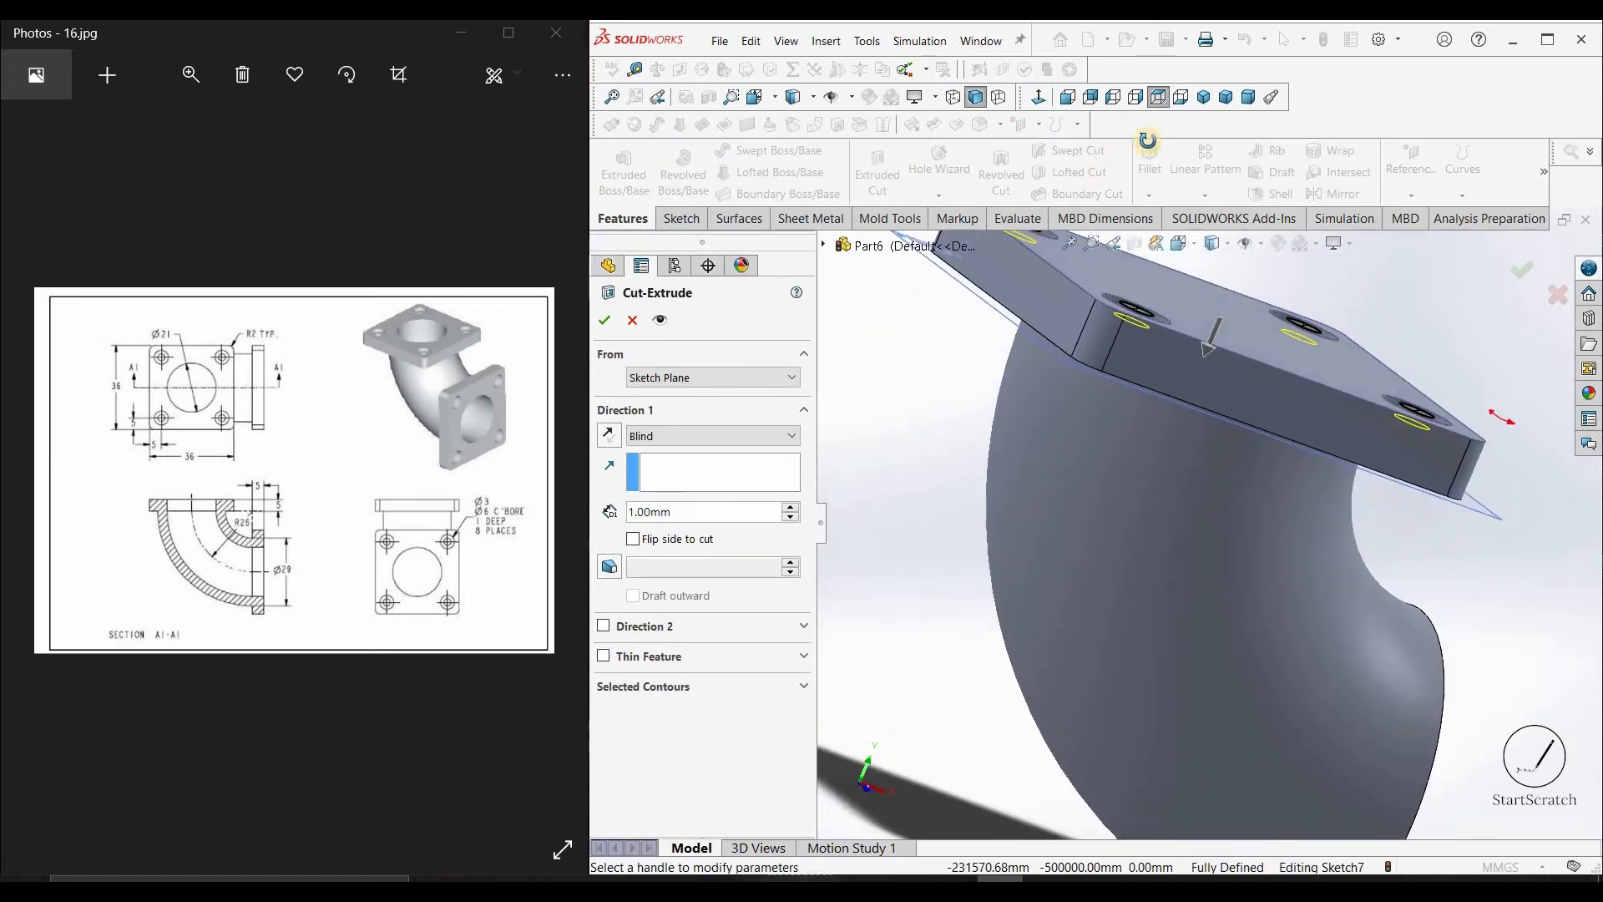
mouse_move(1190, 132)
middle_mouse_down()
mouse_move(1170, 344)
mouse_move(1209, 355)
middle_mouse_up()
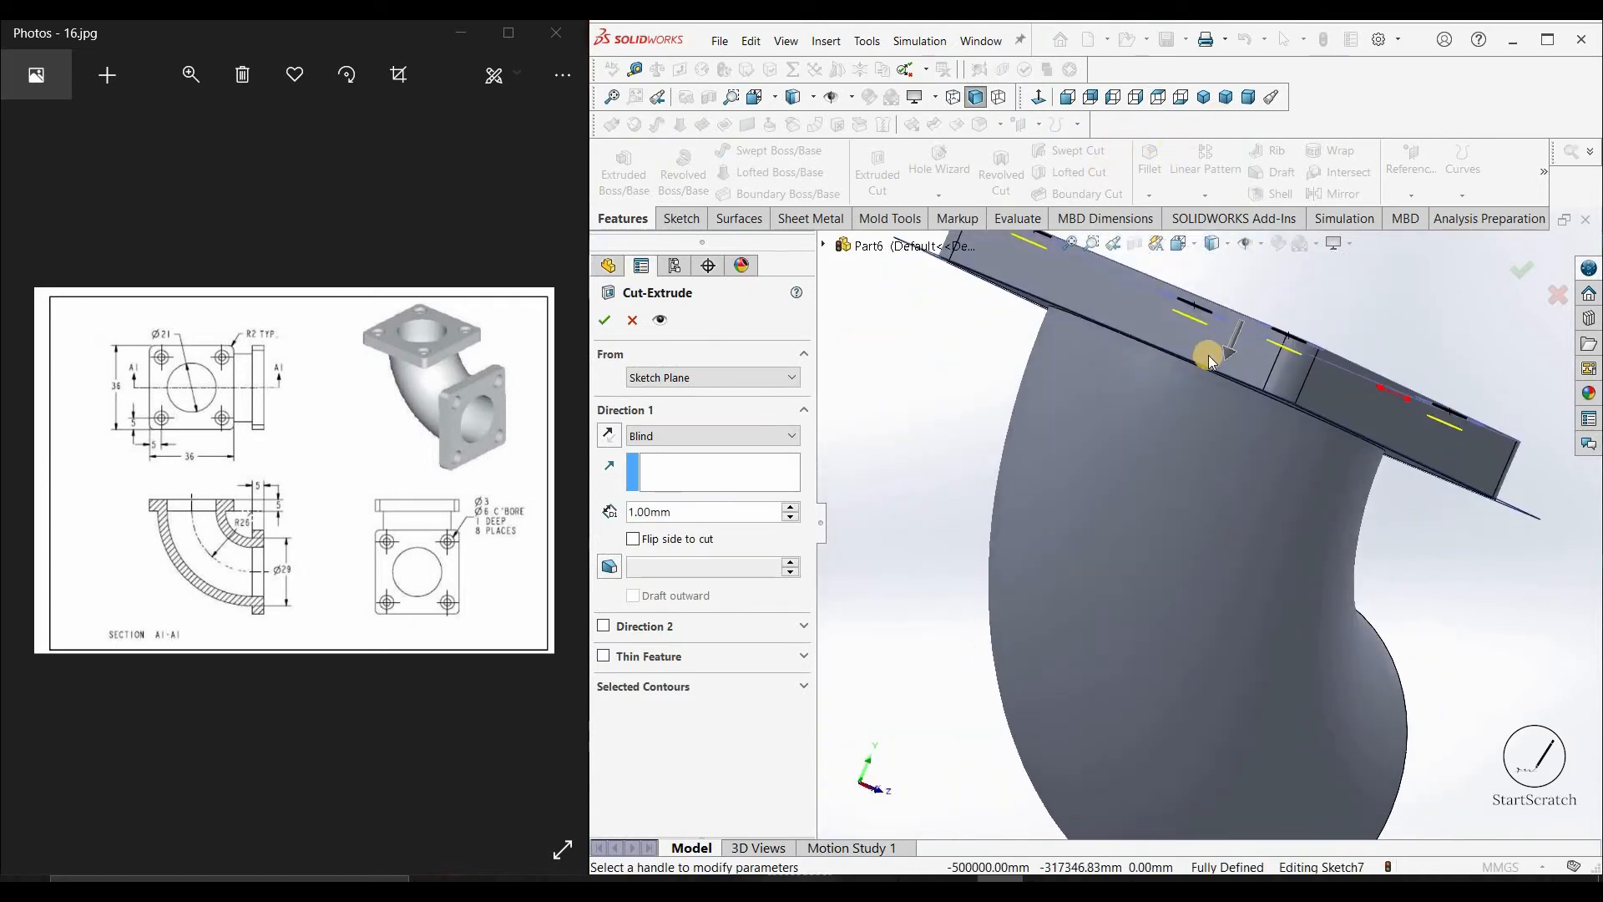
left_click(1190, 447)
left_click_drag(1190, 448, 1147, 398)
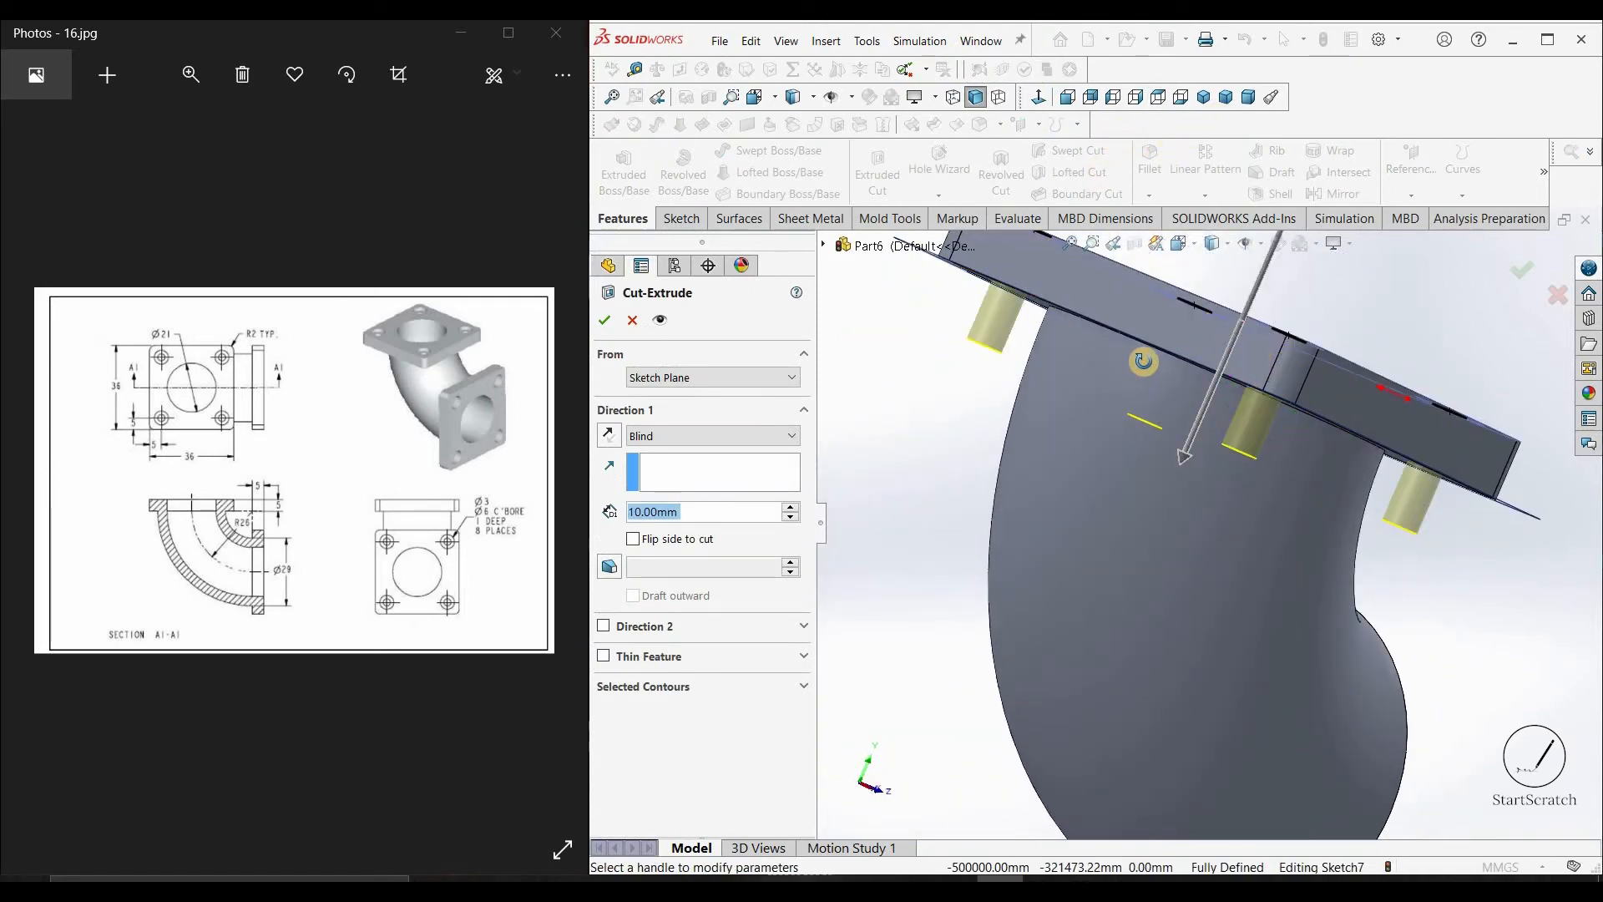
middle_click_drag(1165, 361, 618, 325)
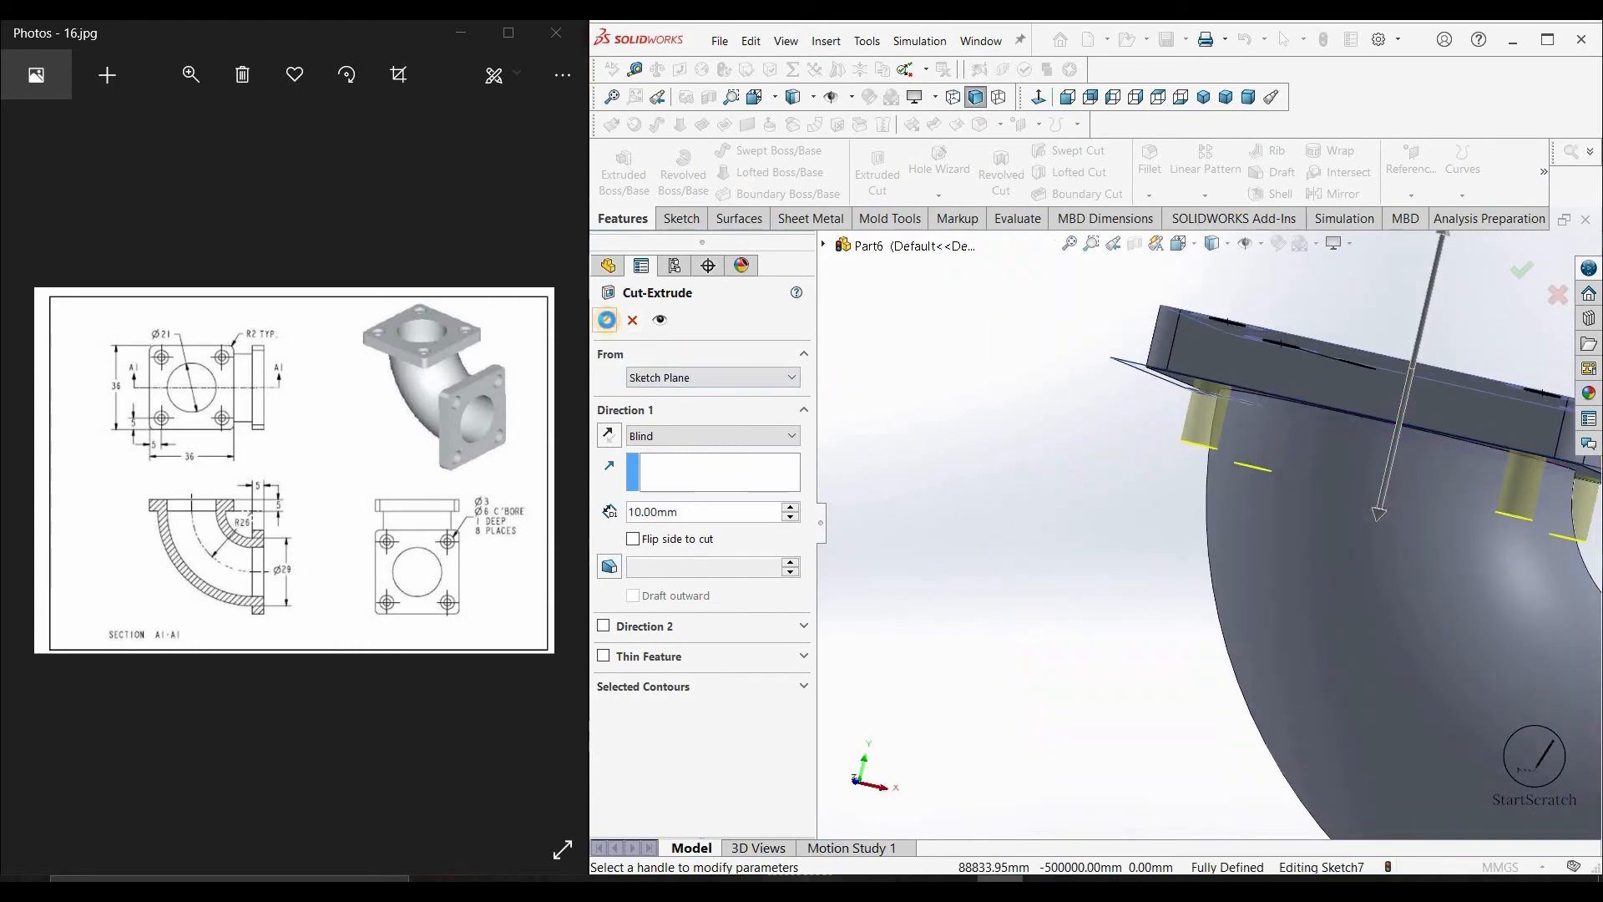
left_click(607, 319)
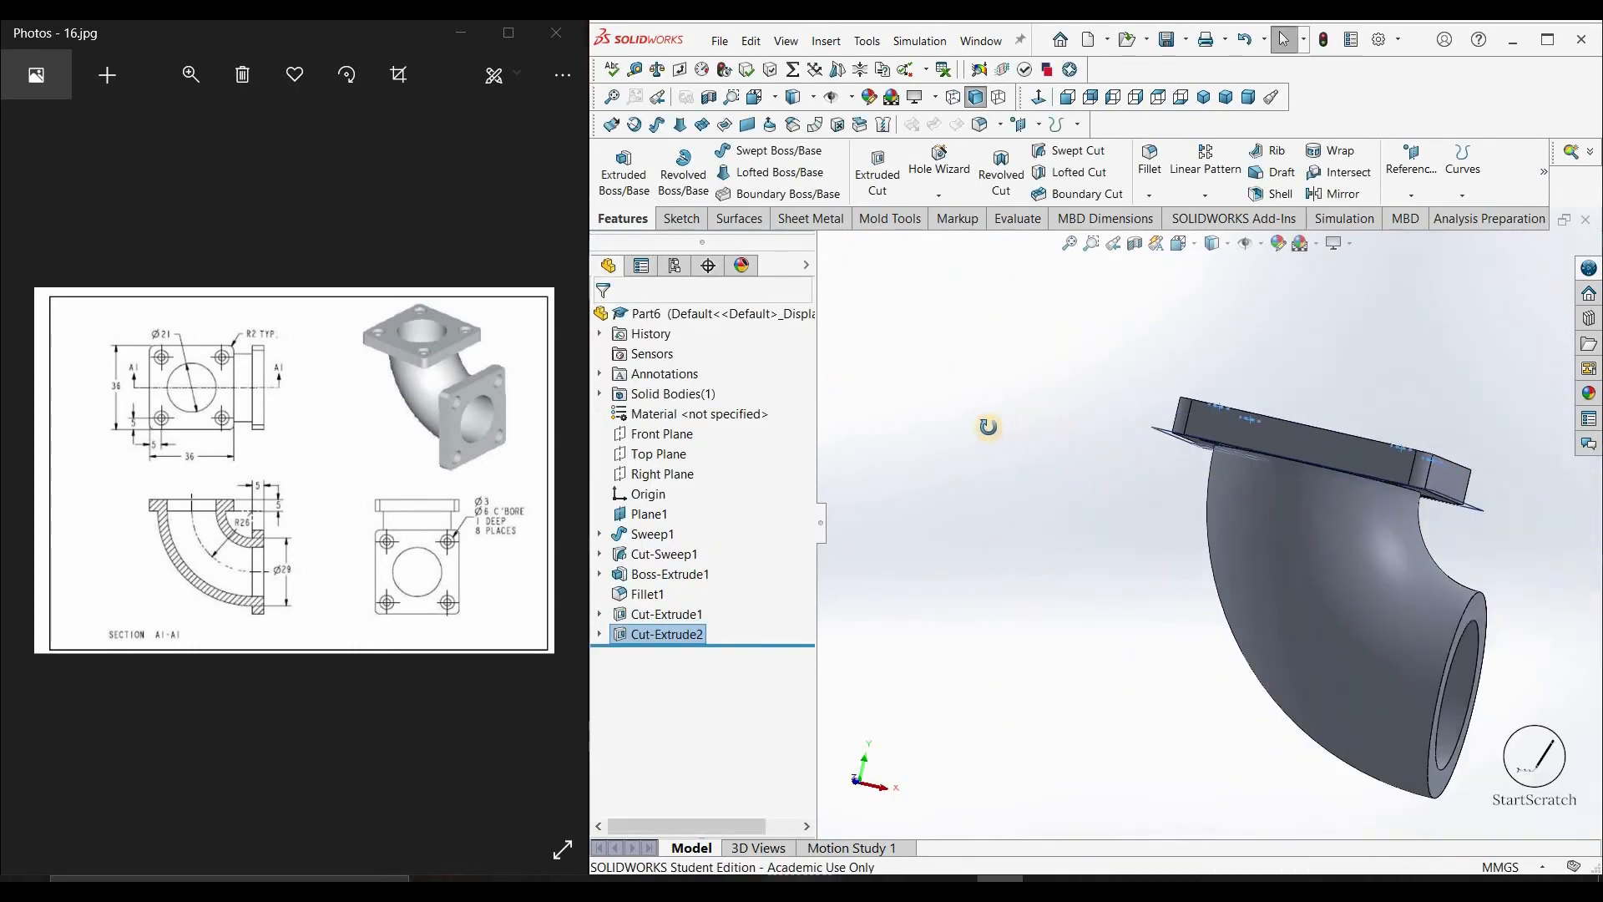
Edit Sketch1, the path of Sweep1, and place a point at the midpoint of its 26 mm radius arc
middle_click_drag(988, 426, 1020, 464)
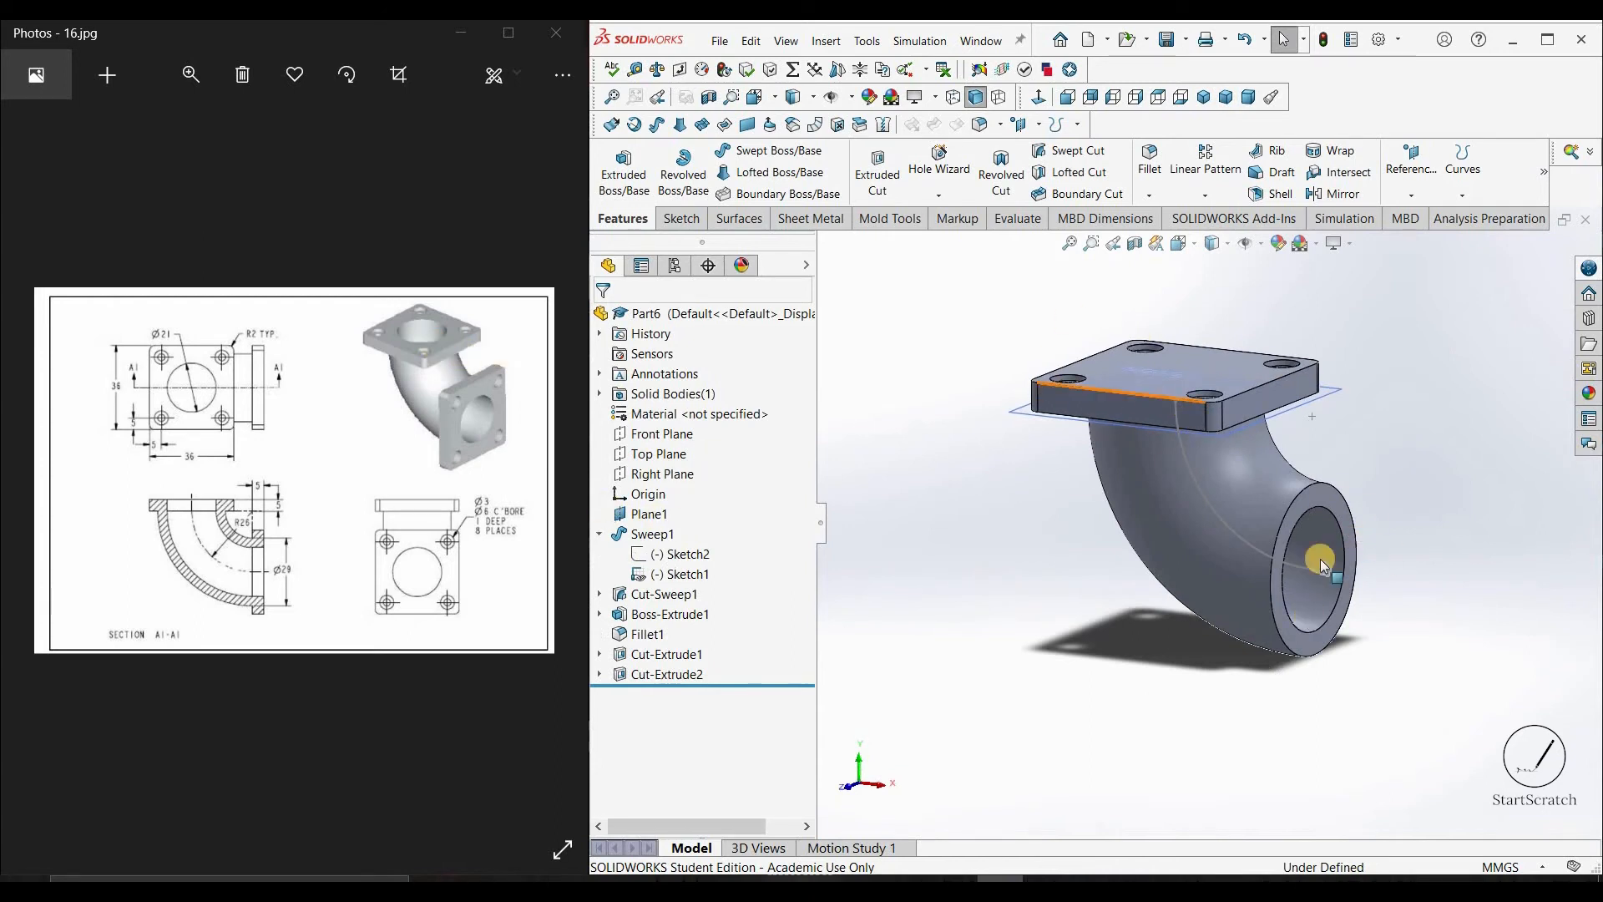
left_click(687, 585)
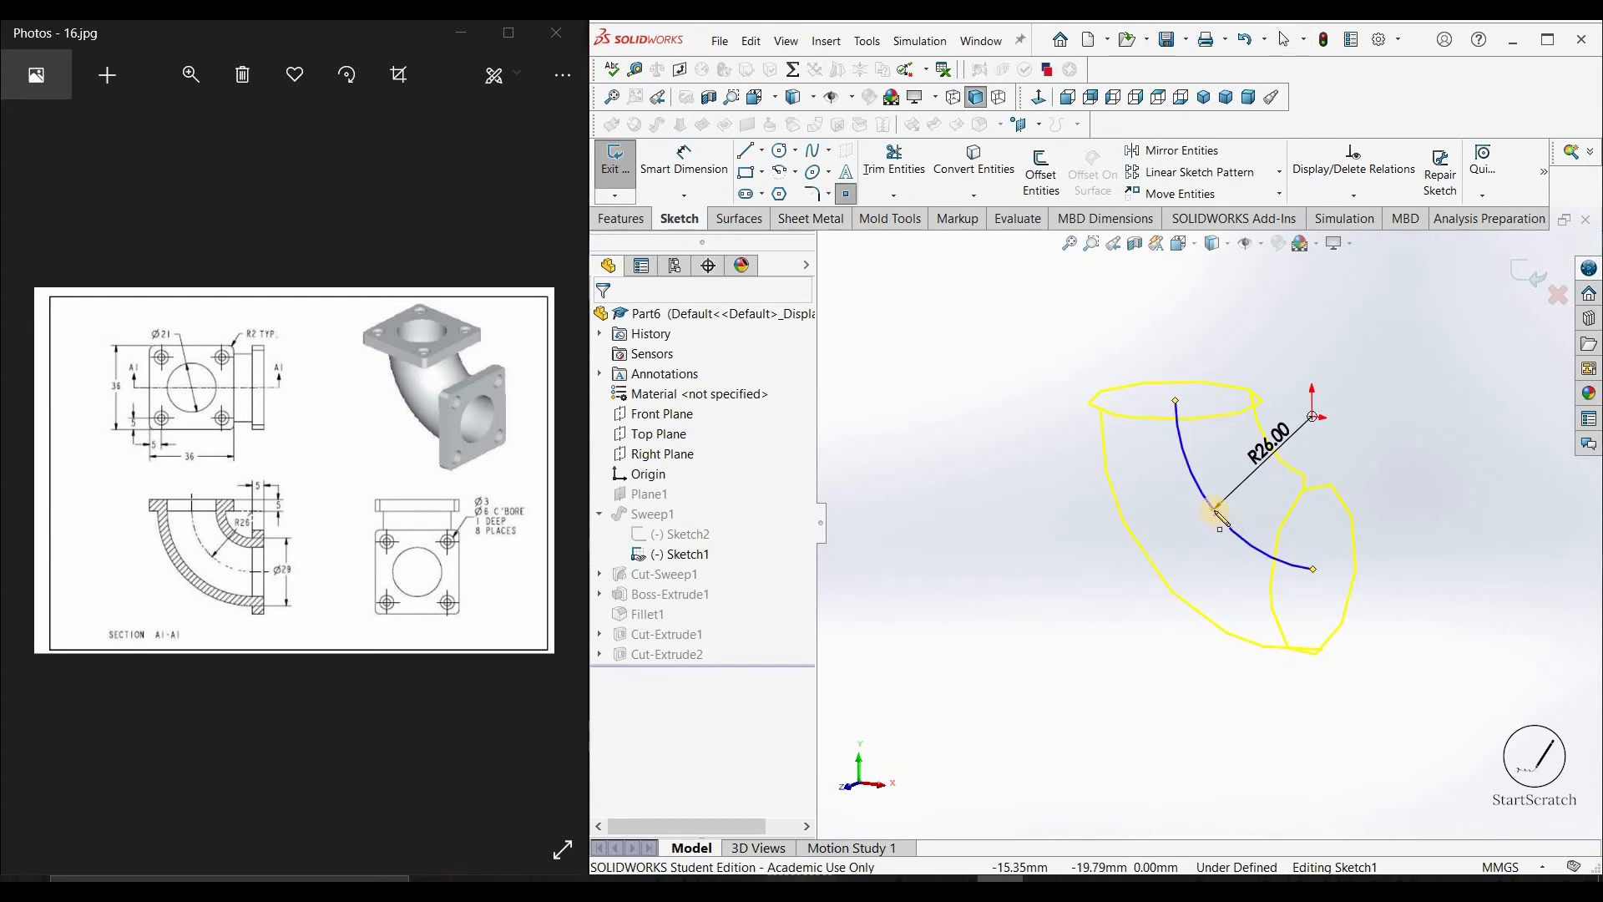
scroll(1226, 451, "down", 2)
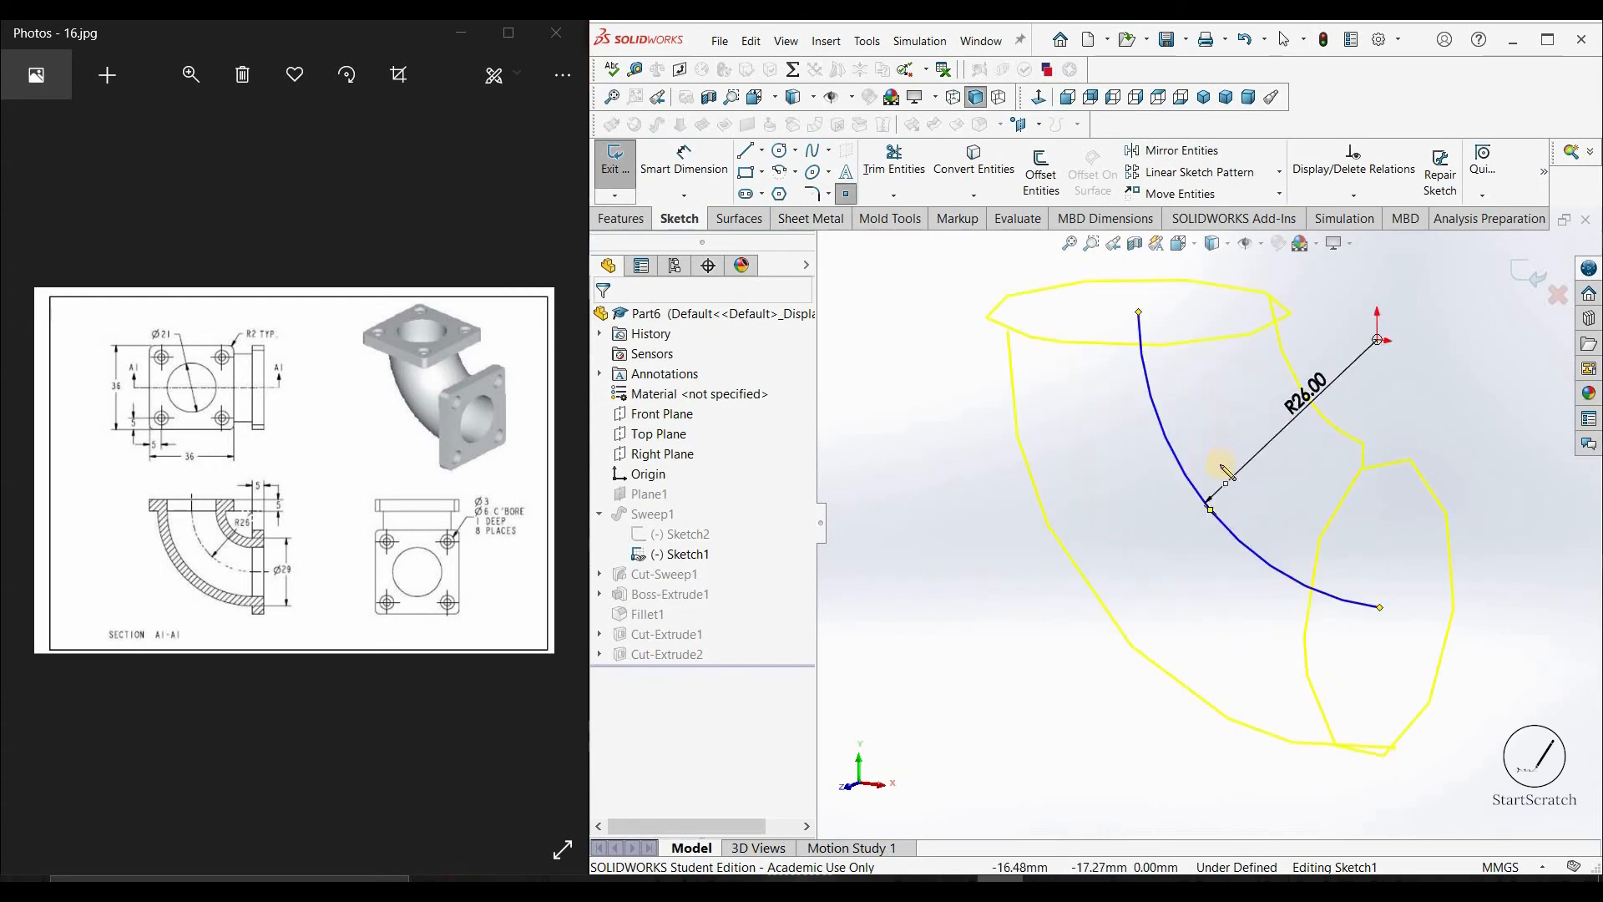
key("space")
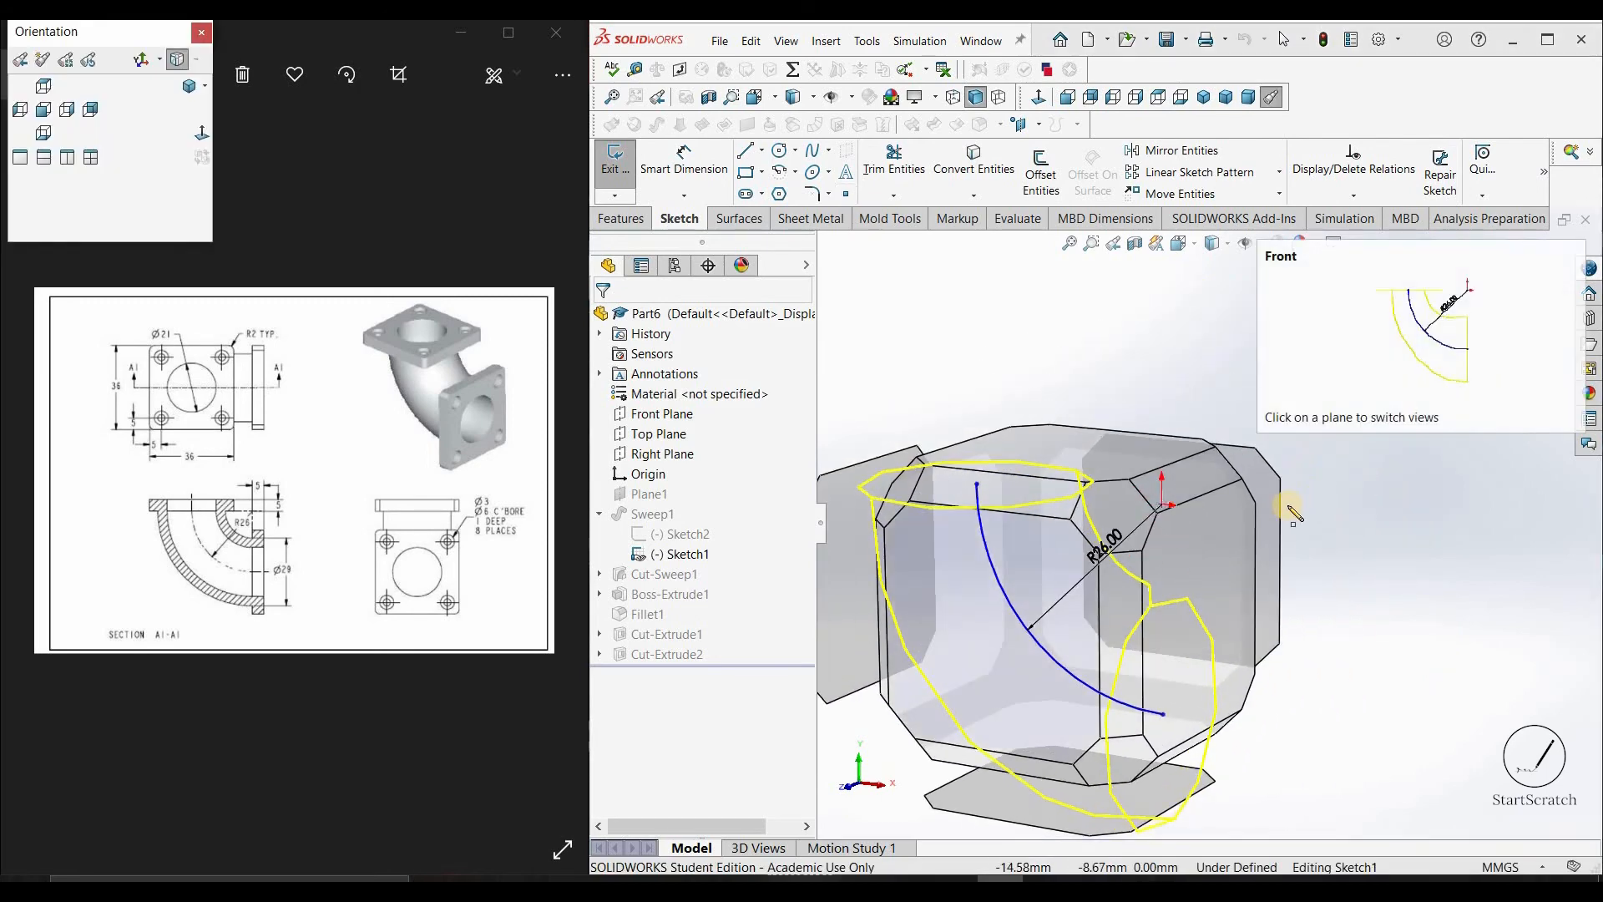
left_click(1111, 529)
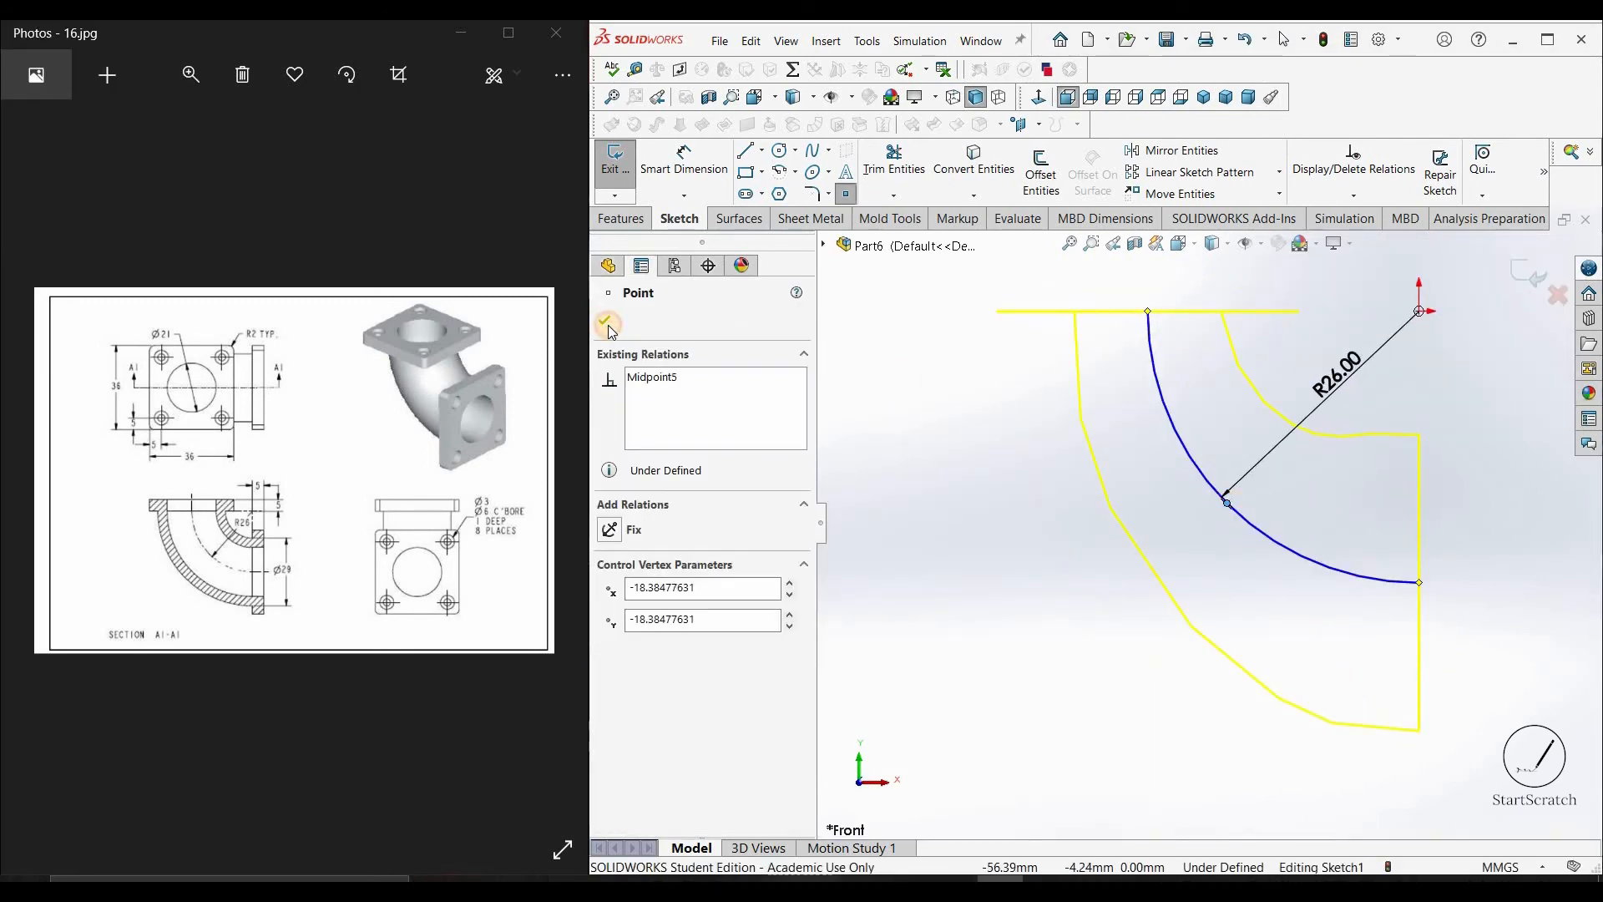
Leave the path sketch and create a reference plane through the arc's midpoint, perpendicular to the 26 mm radius path arc
left_click(608, 324)
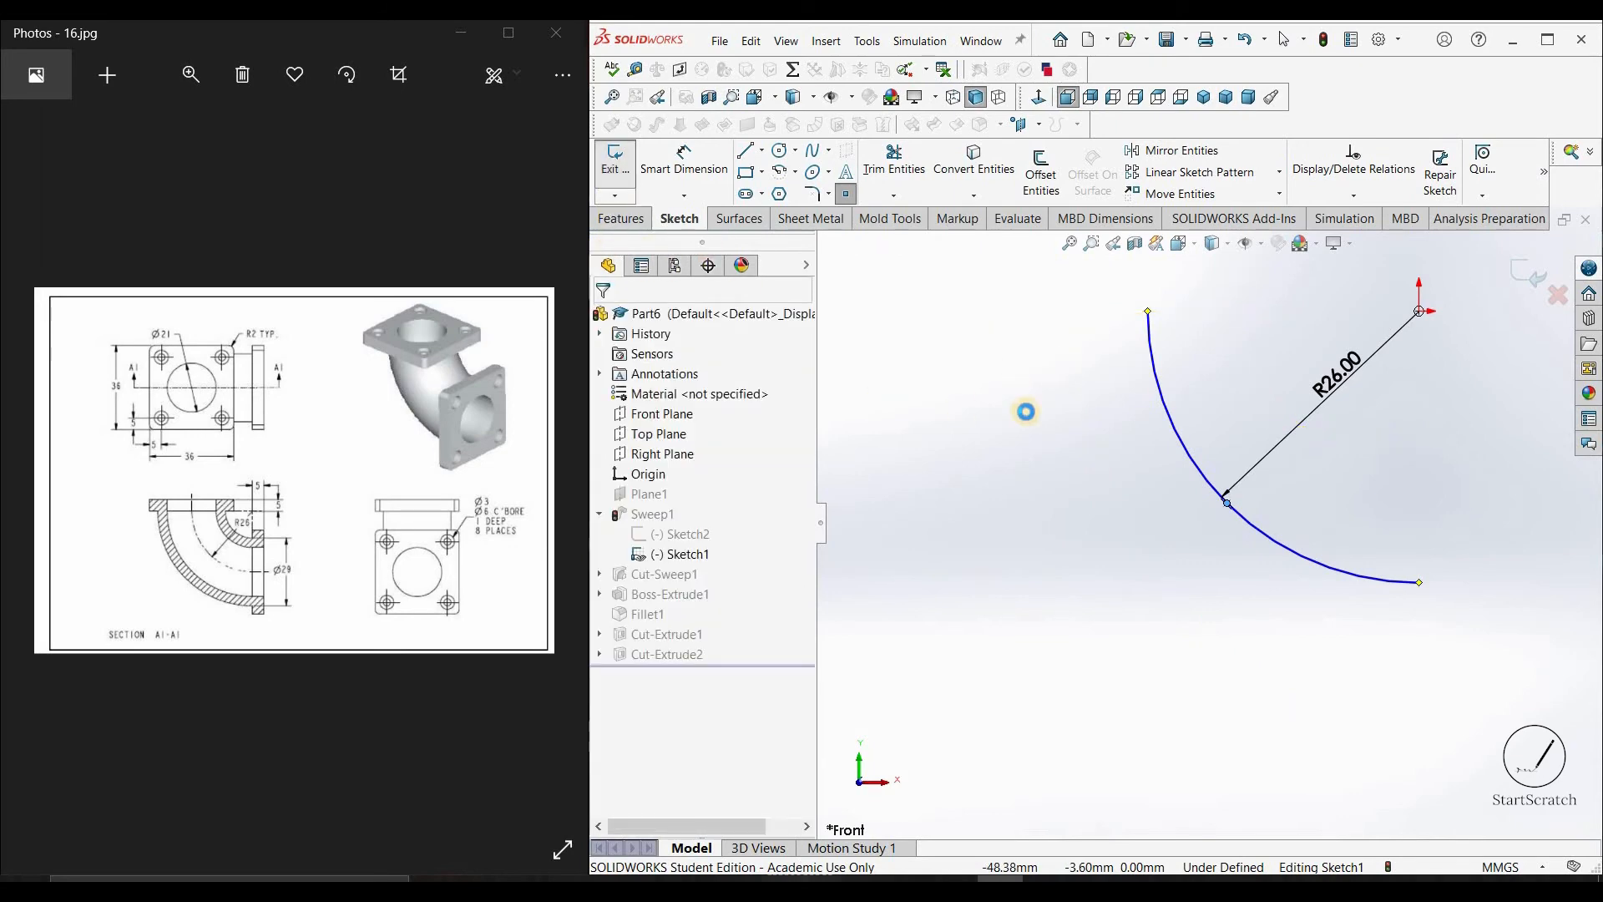
middle_click_drag(980, 487, 960, 553)
scroll(1281, 257, "up", 3)
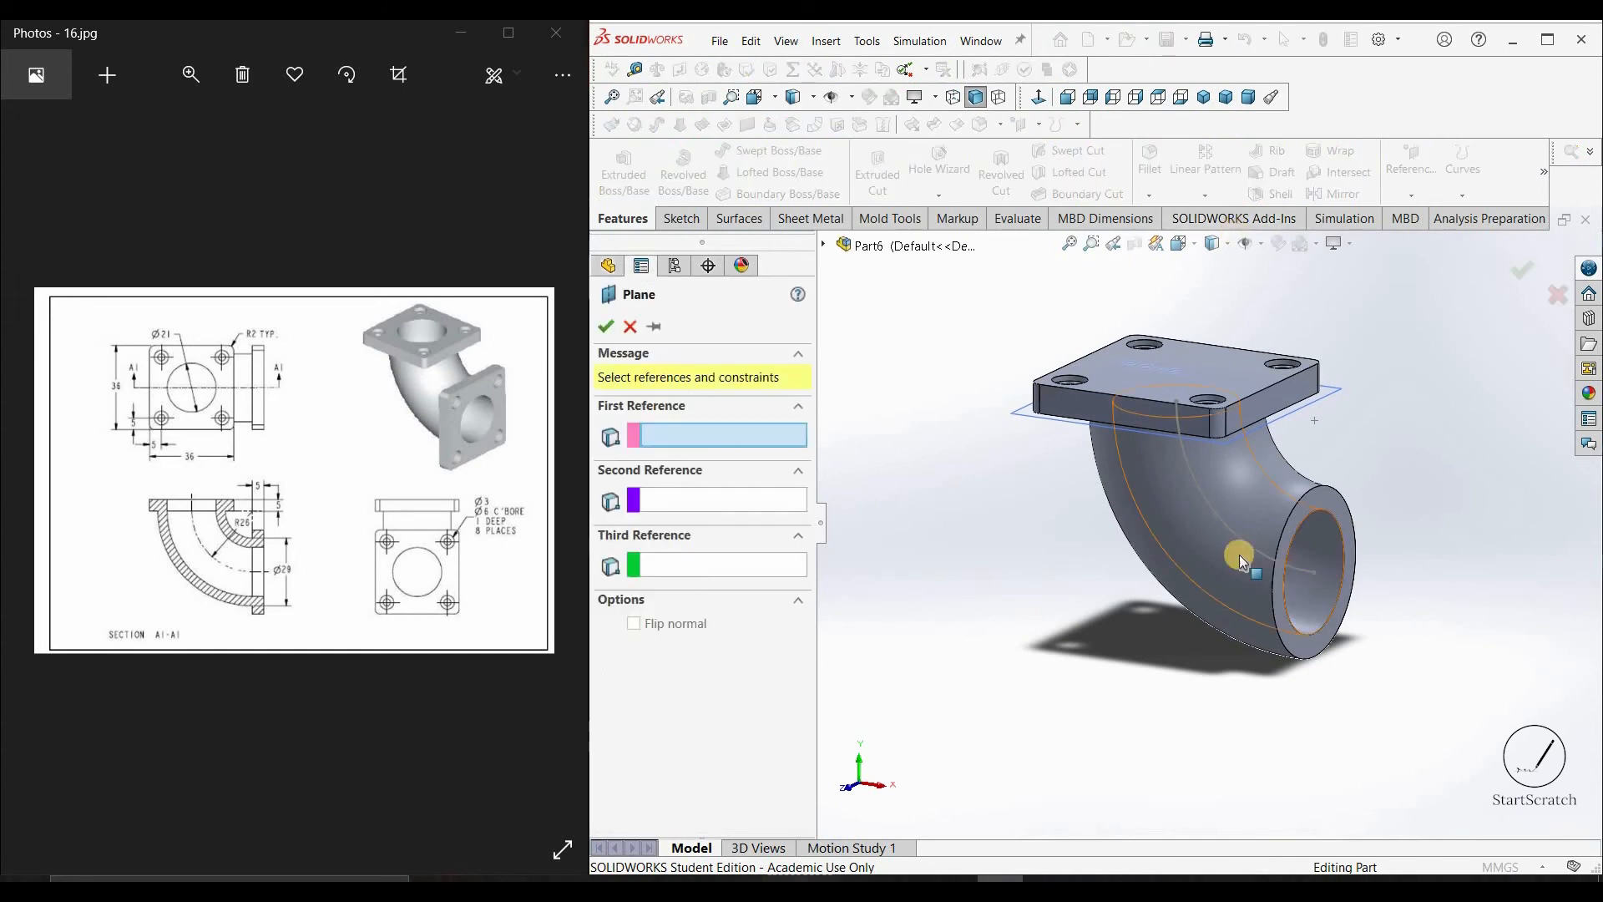
left_click(1229, 517)
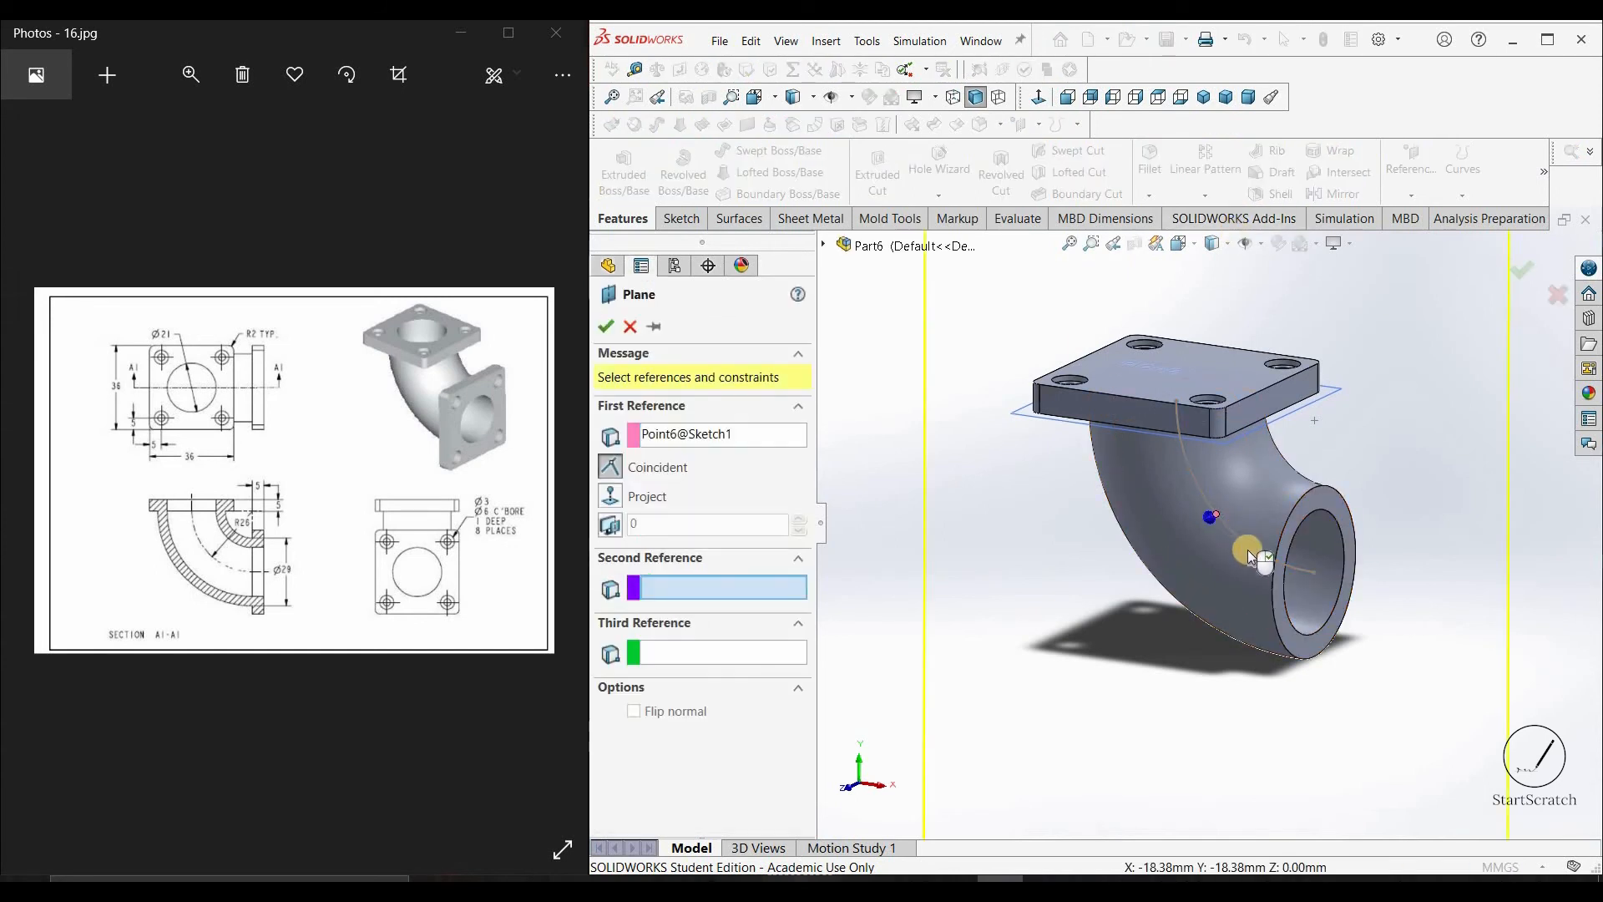
left_click(607, 325)
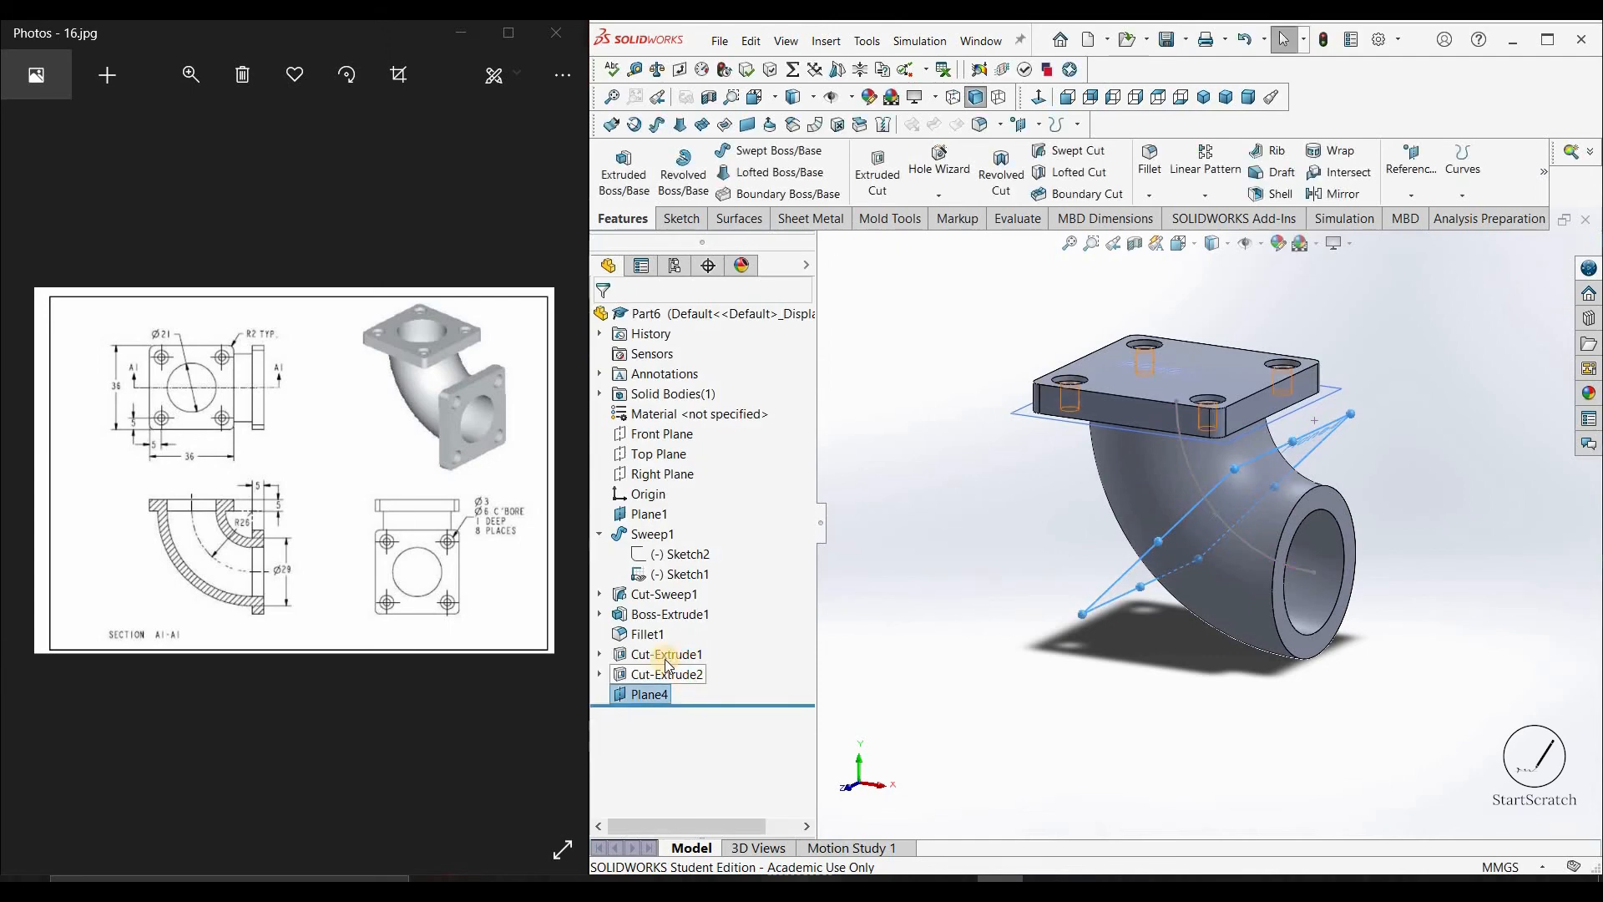
Mirror Boss-Extrude1, Fillet1, Cut-Extrude1 and Cut-Extrude2 about Plane4 to add the flange on the elbow's other end
left_click(665, 671)
left_click(663, 654, "ctrl")
left_click(654, 636, "ctrl")
left_click(679, 614, "ctrl")
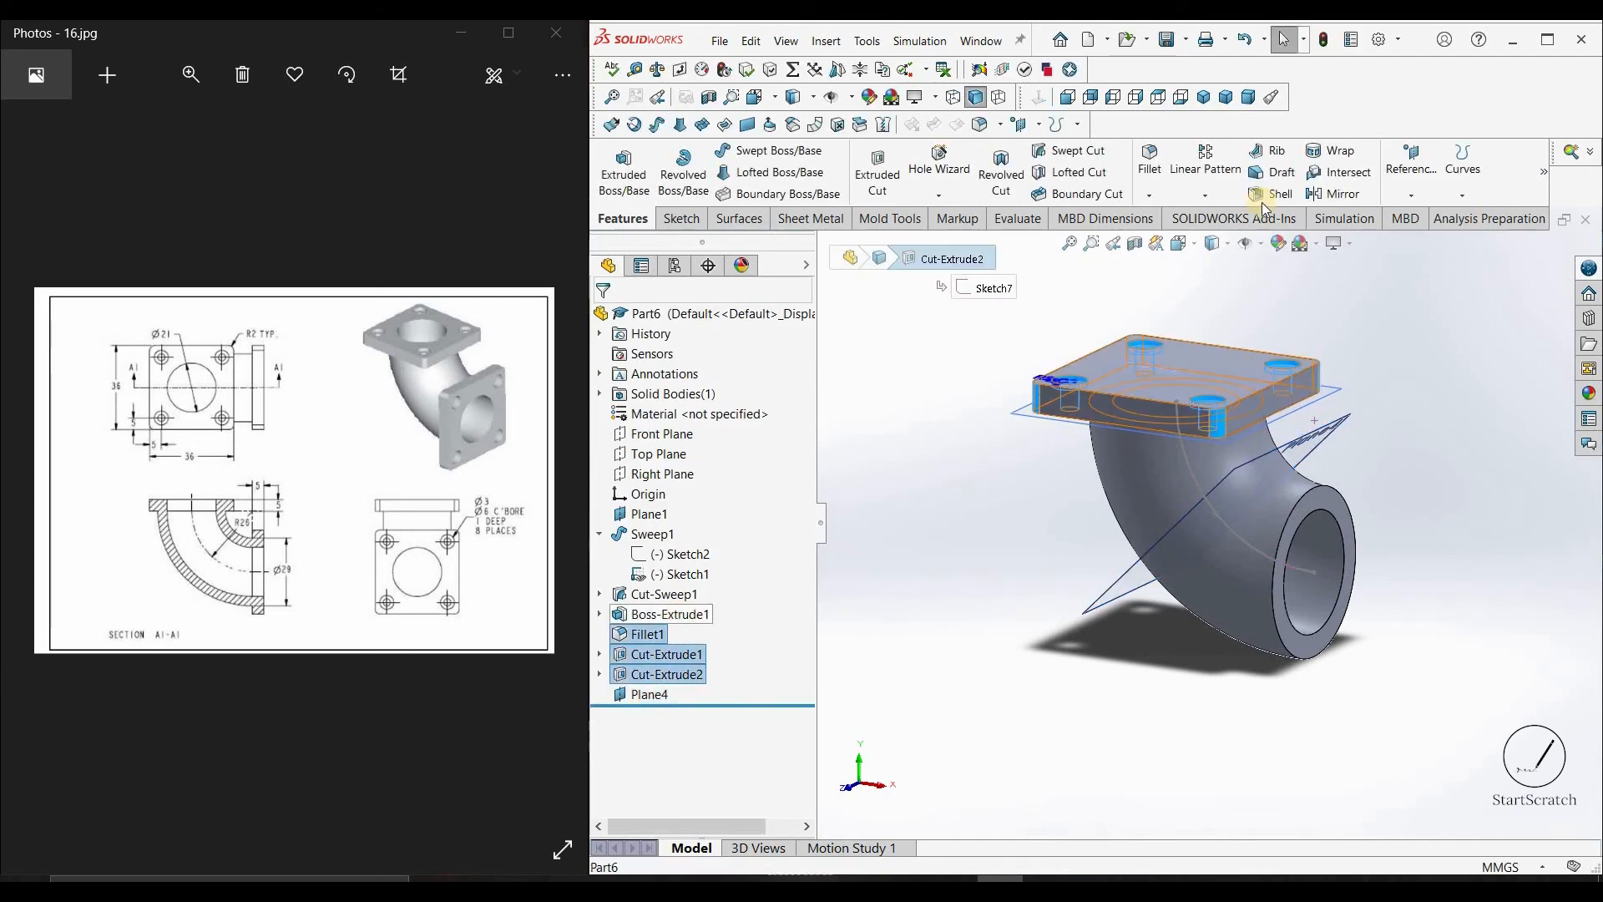
left_click(1219, 194)
left_click(1213, 258)
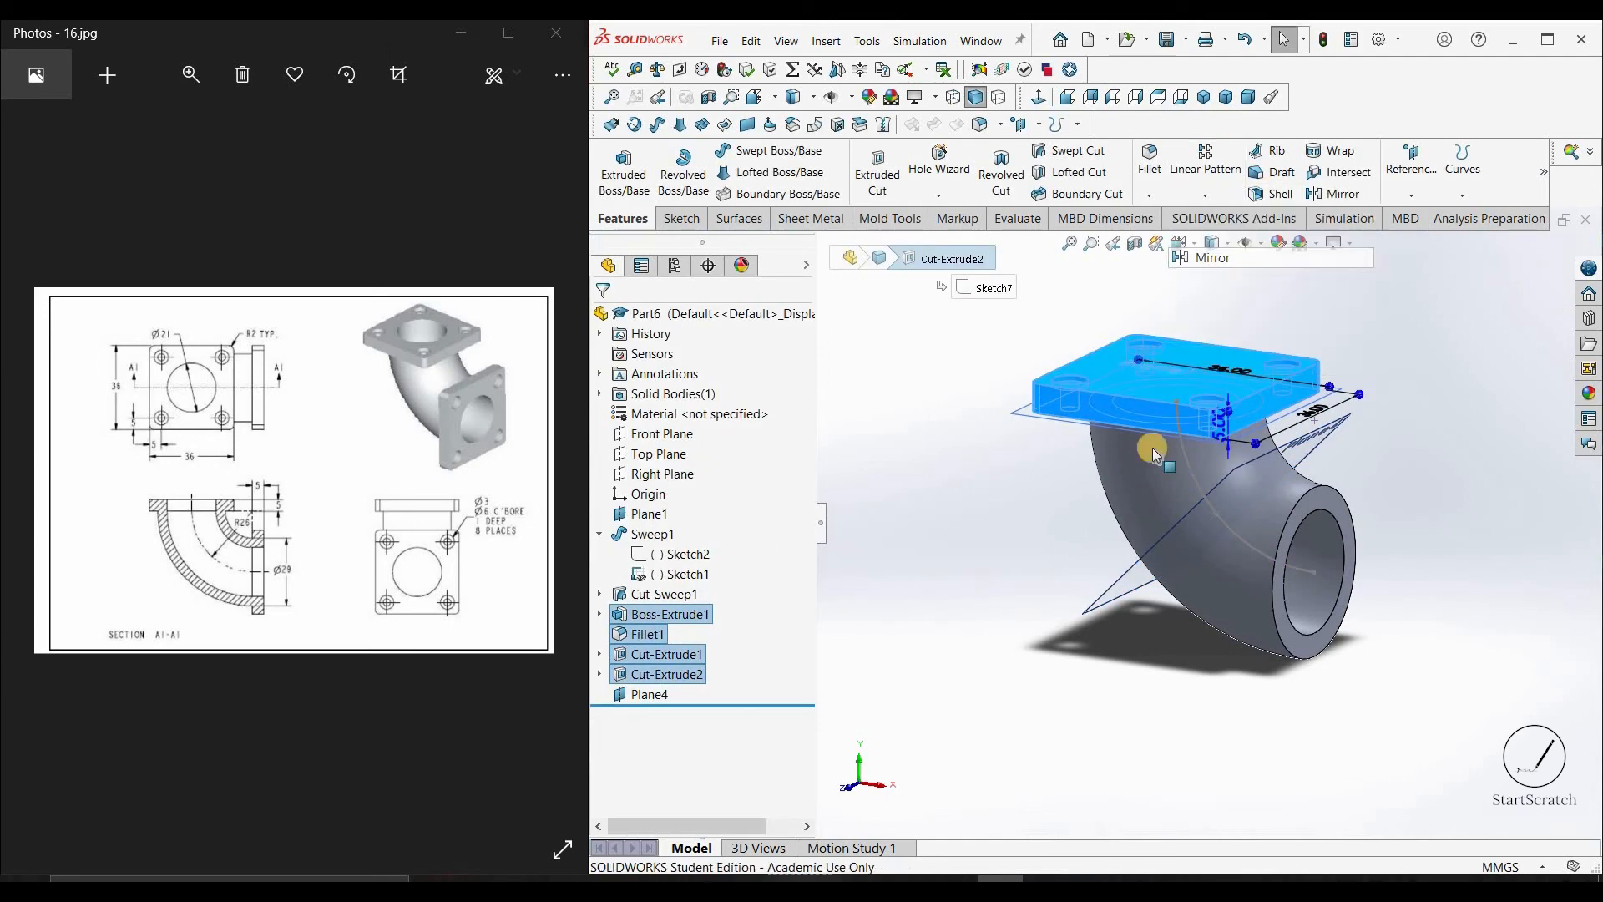
left_click(1315, 444)
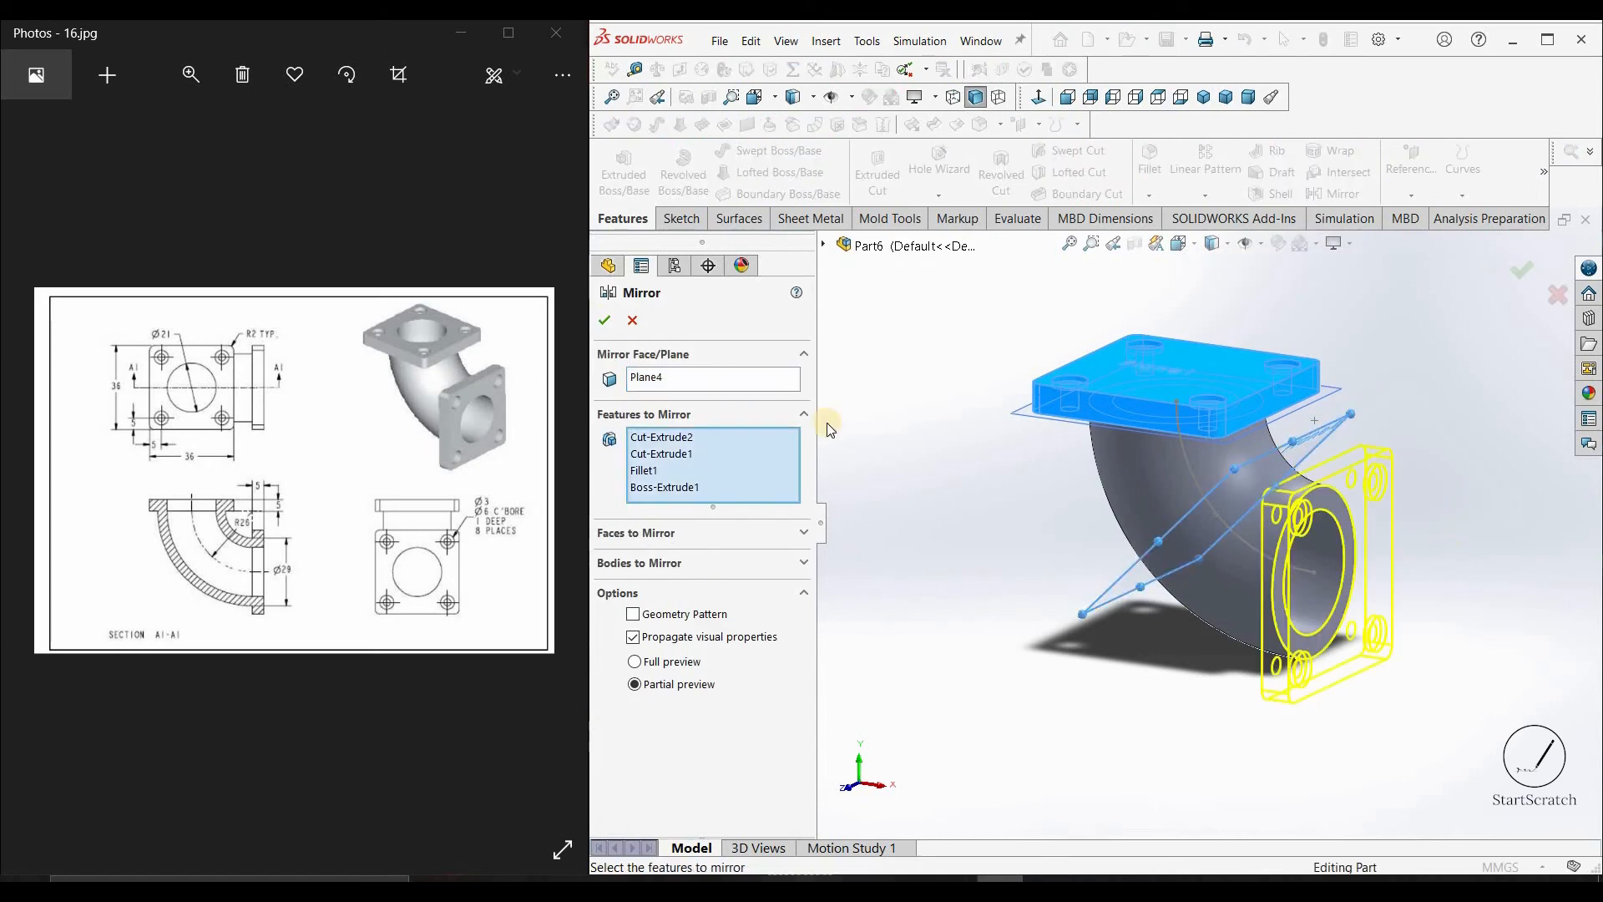
key("Return")
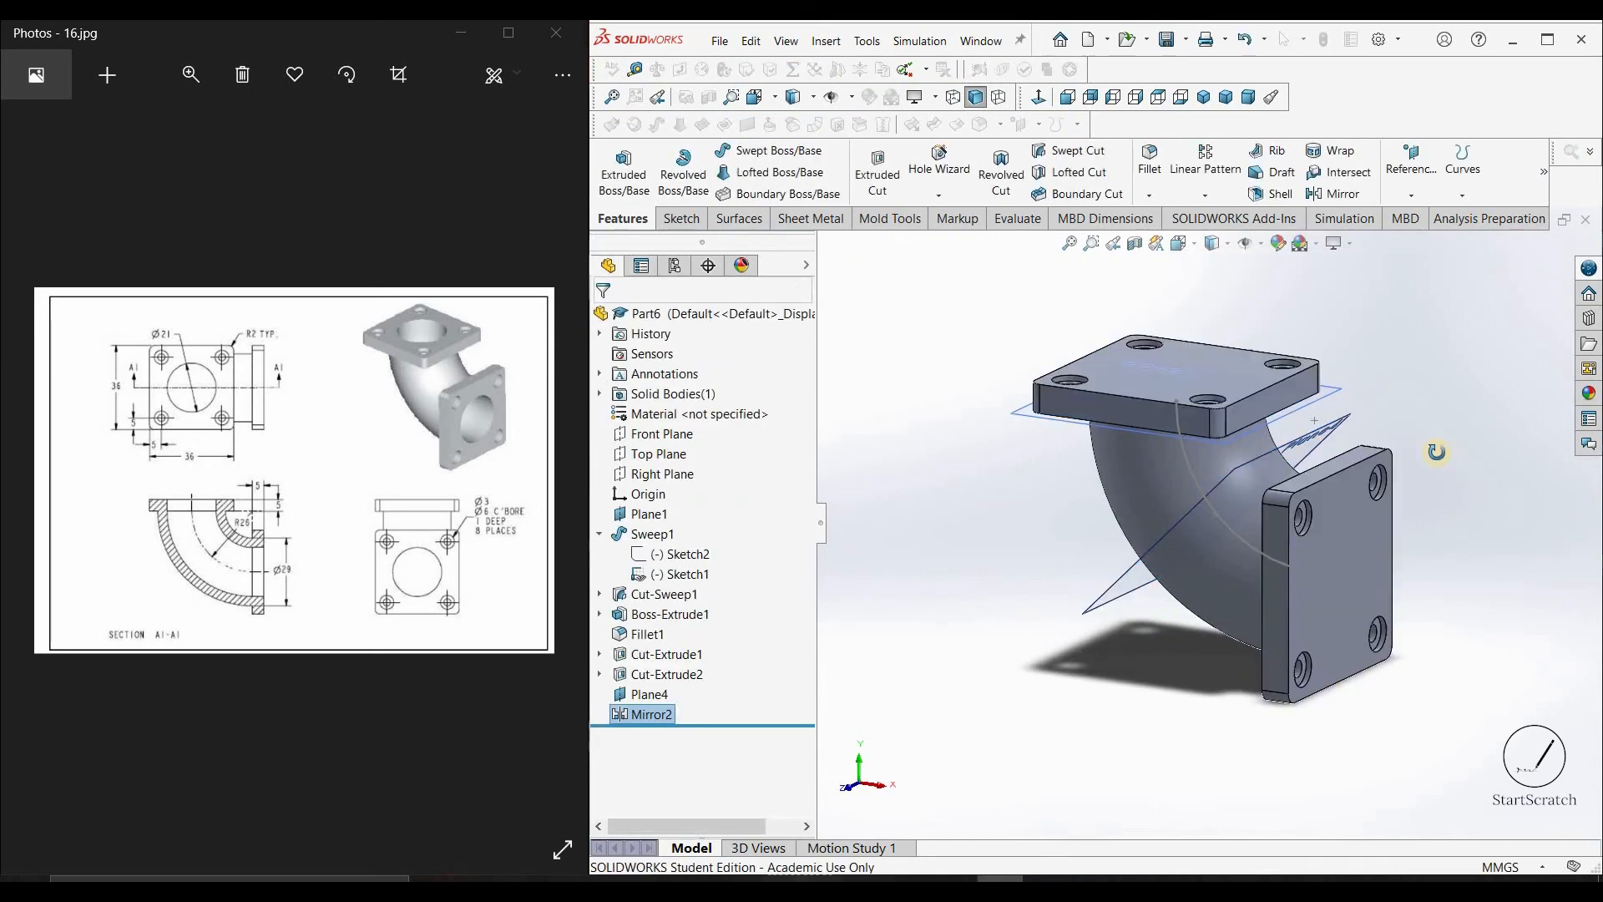
Start a sketch on the upper flange's outer face and draw a circle about 17 mm in diameter near its middle
middle_click_drag(1435, 447, 1426, 558)
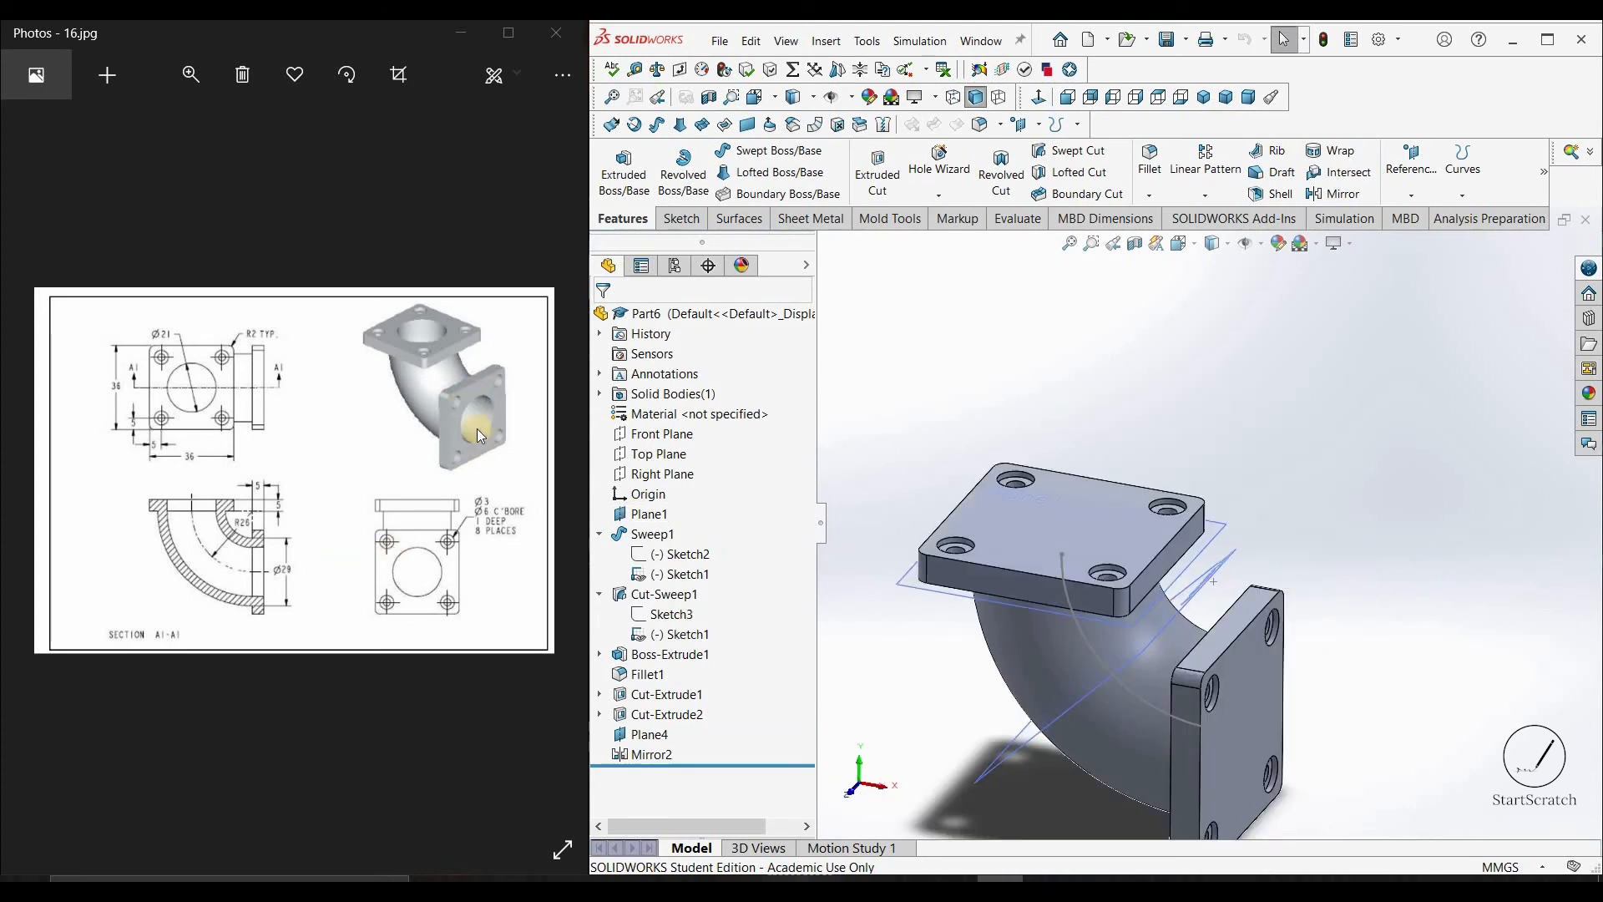
left_click(1095, 518)
left_click(1171, 468)
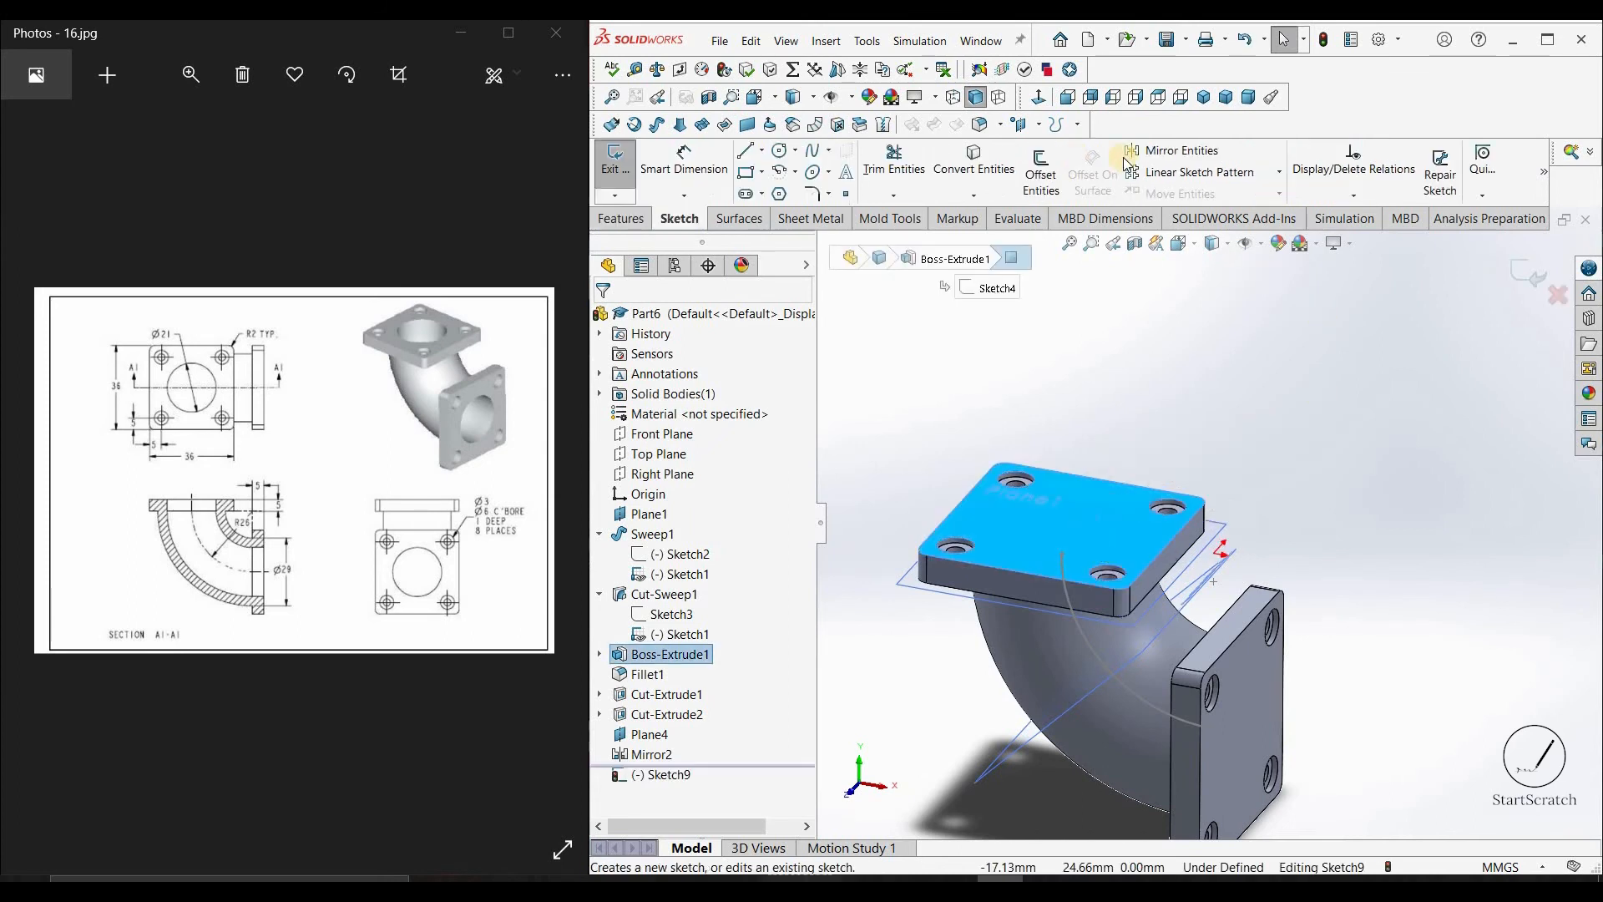
left_click(1040, 98)
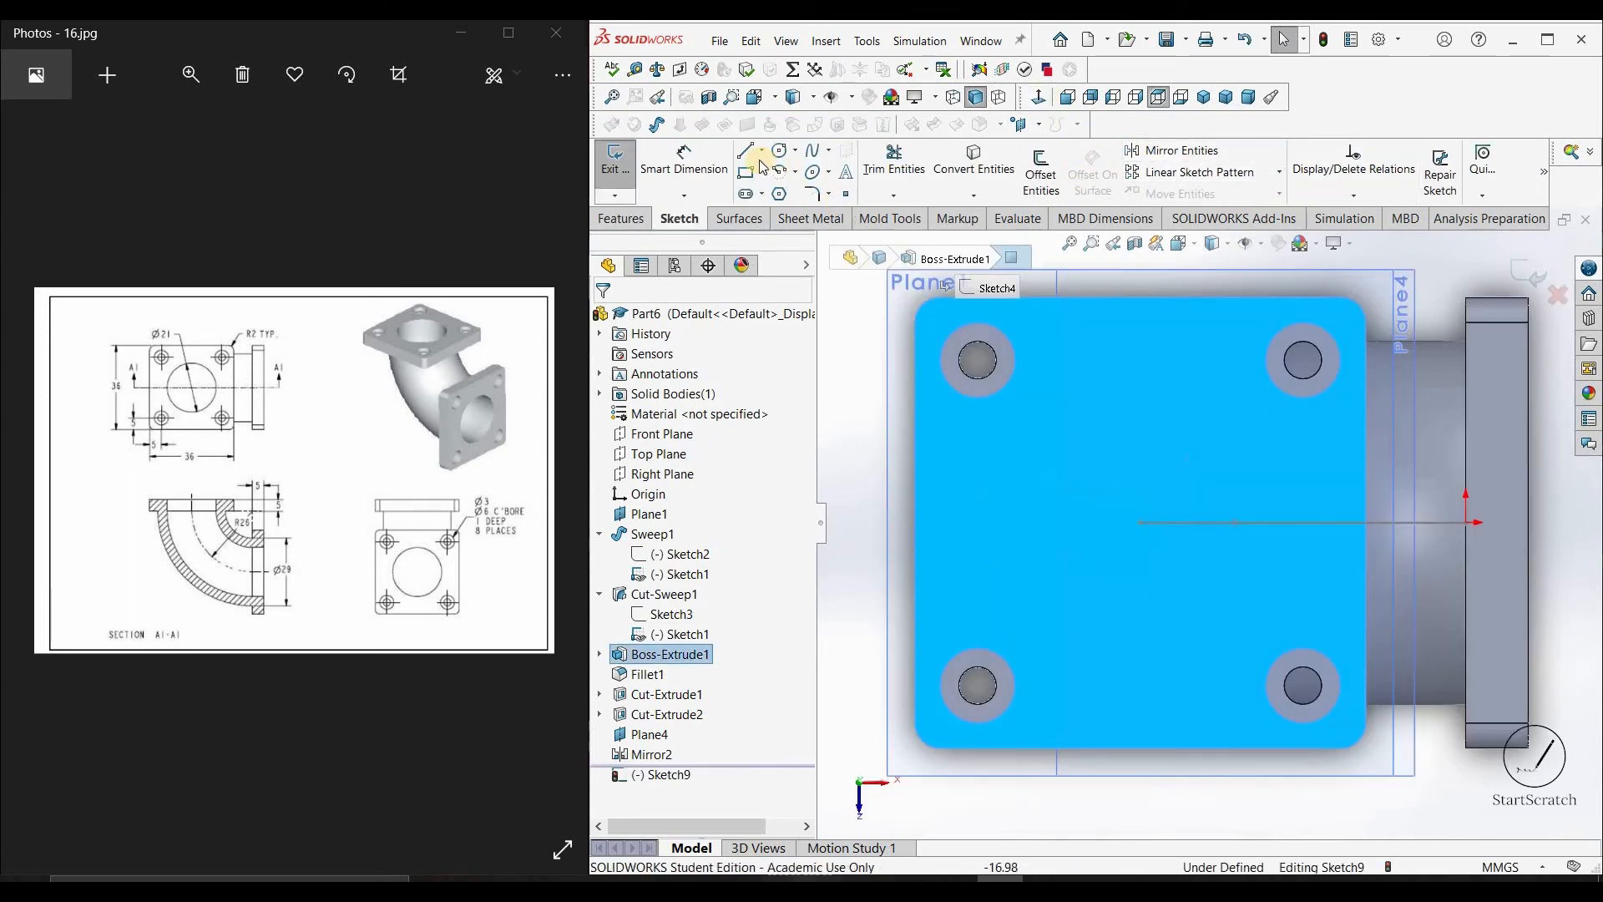
left_click(1160, 544)
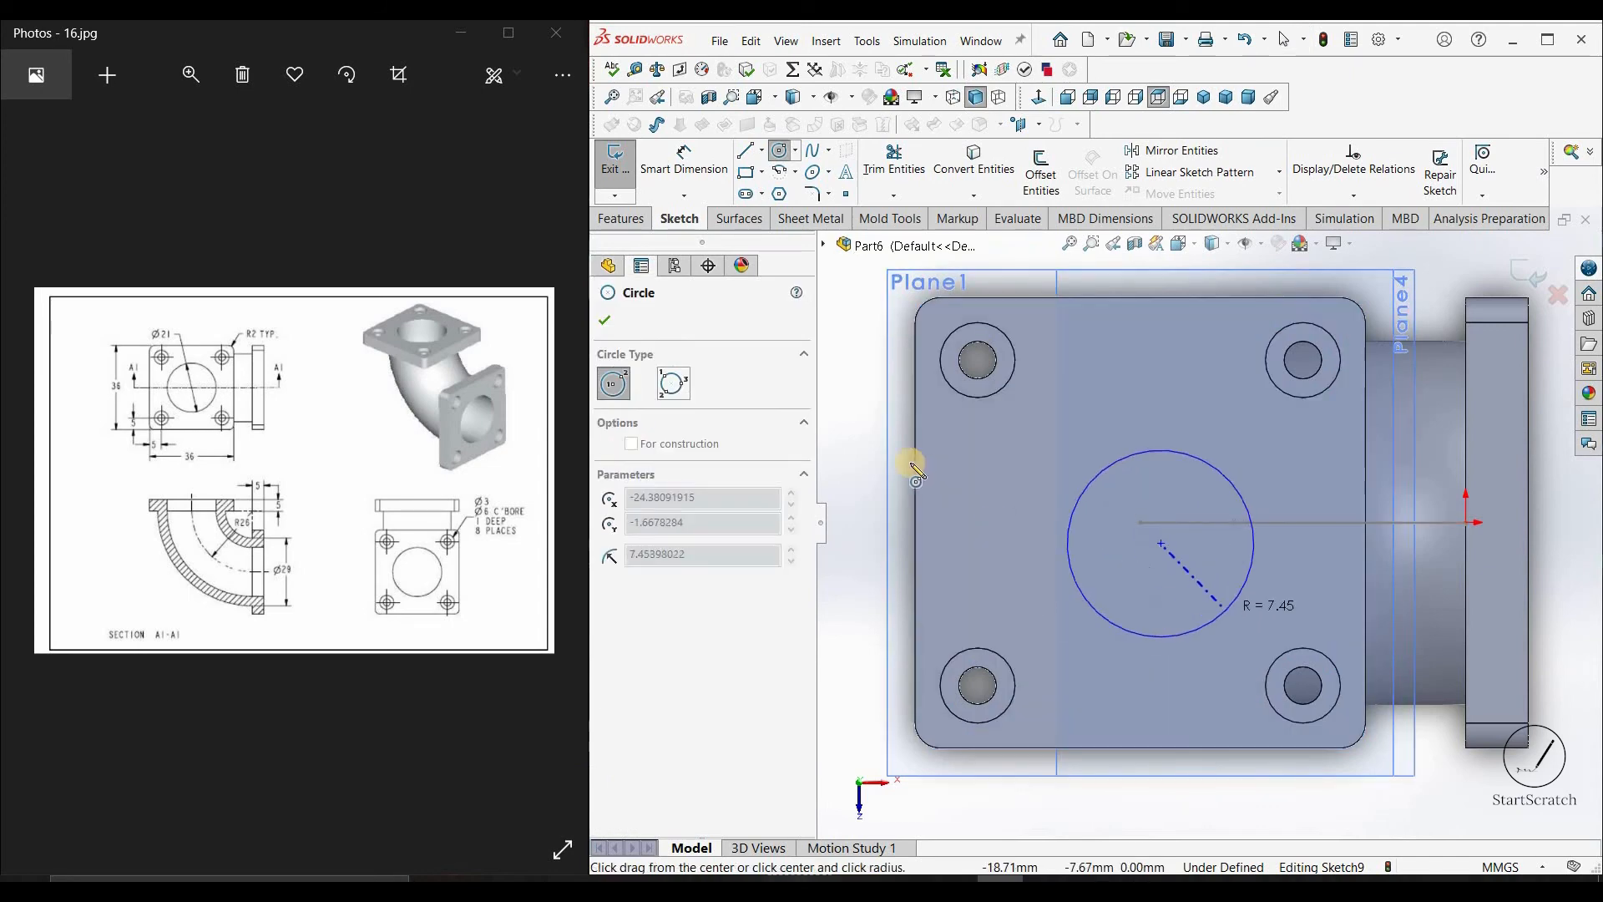
left_click(1074, 465)
Dimension the circle's diameter as 21 mm
right_click_drag(1070, 458, 1072, 451)
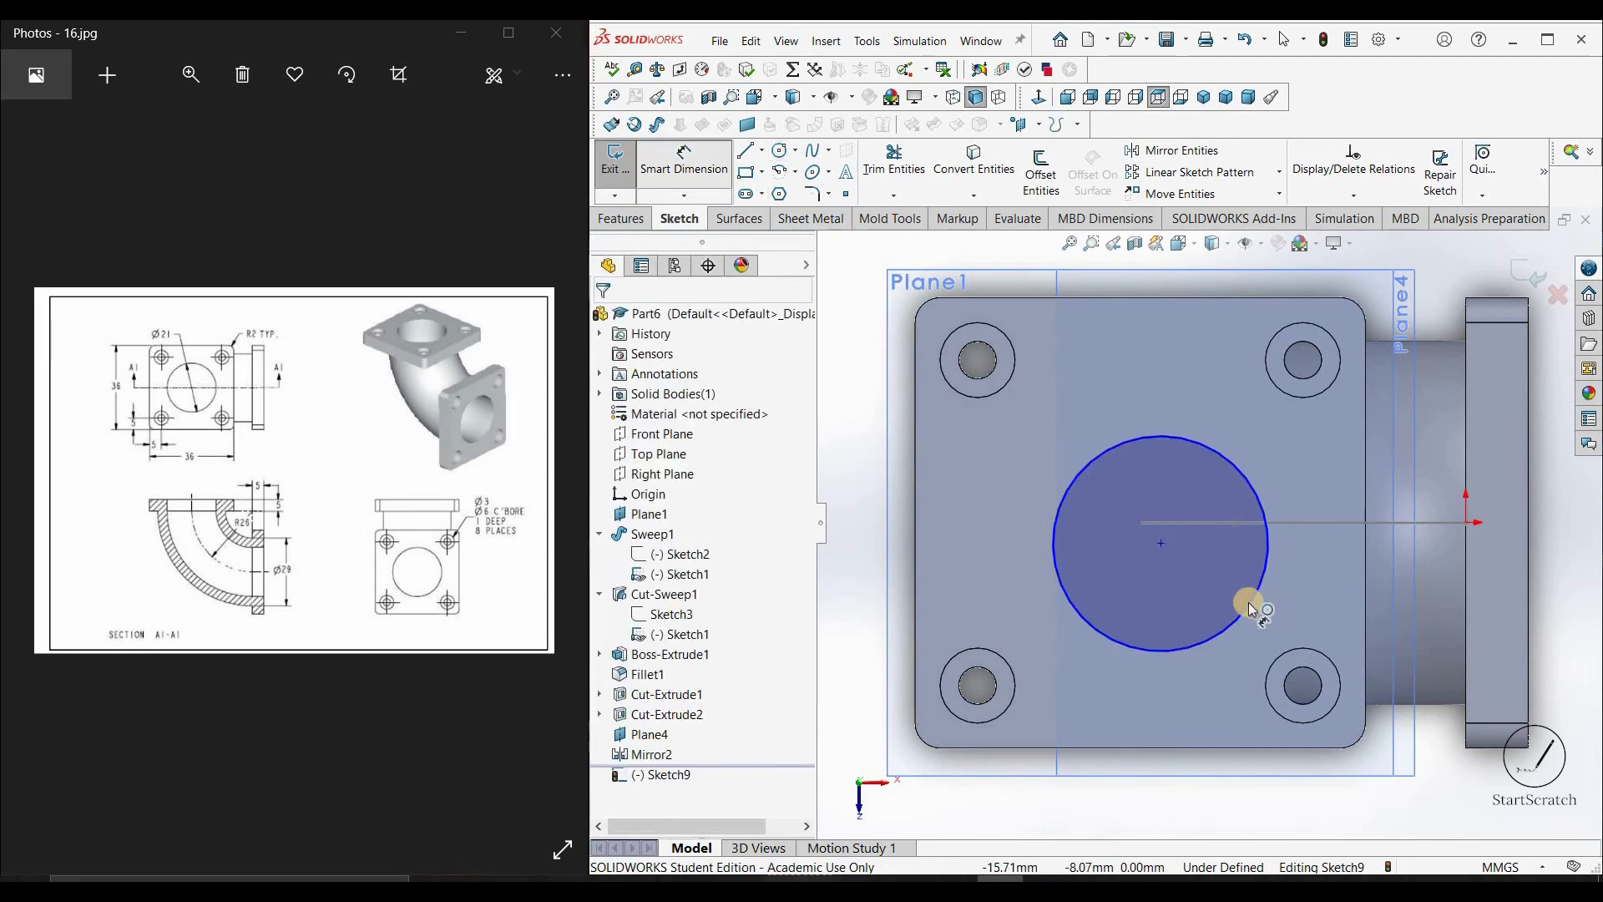
left_click(1249, 603)
left_click(1300, 595)
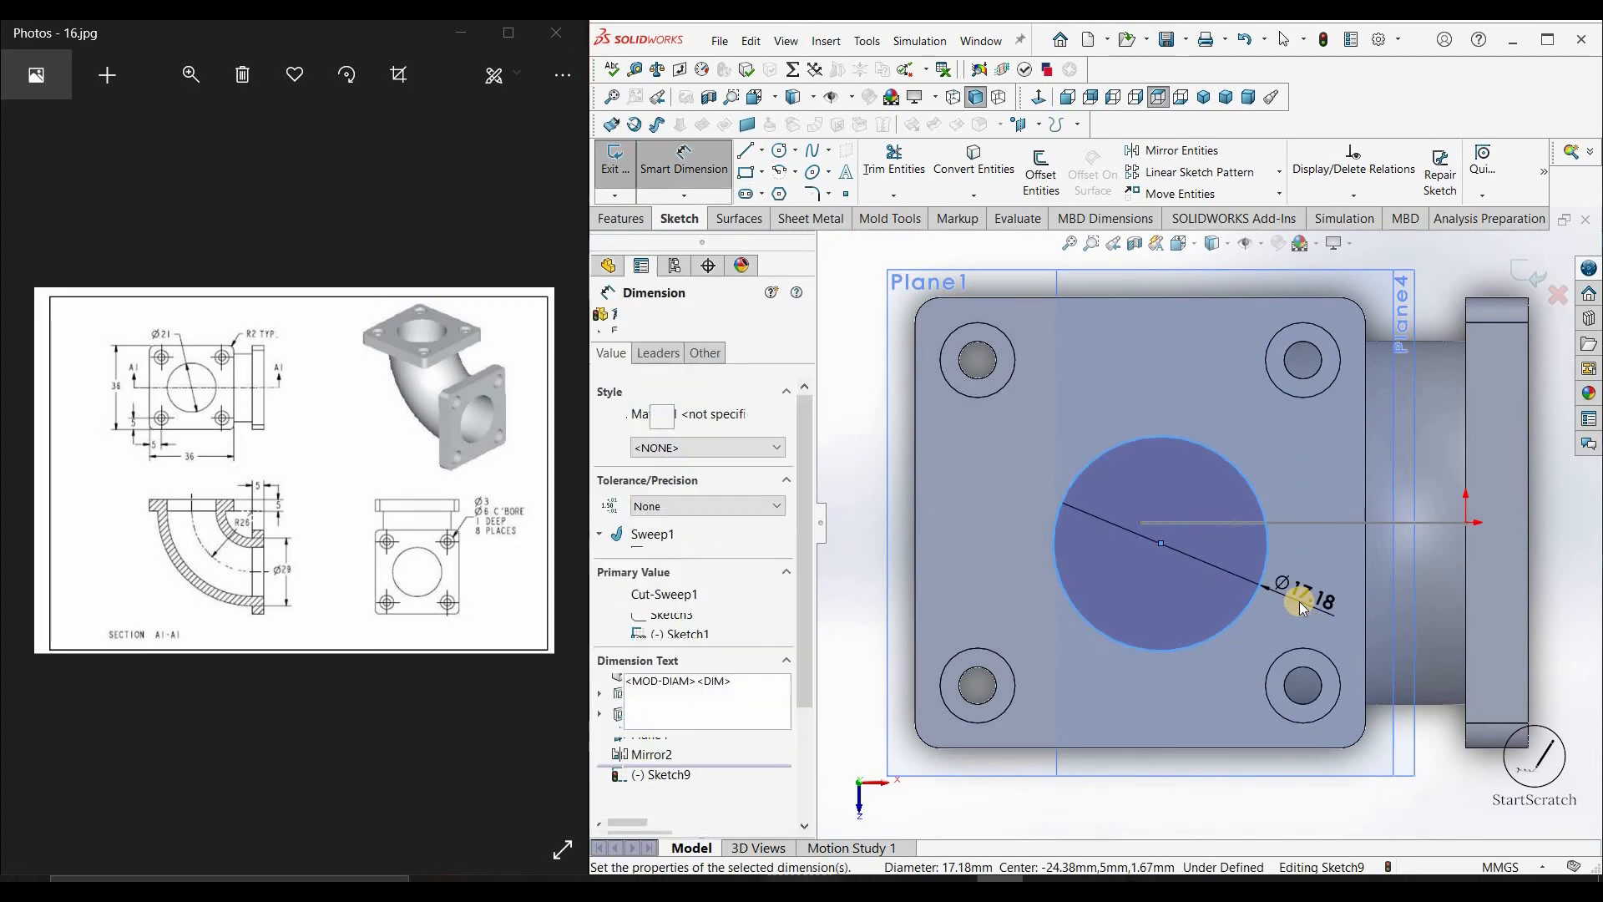
key("Return")
key("Escape")
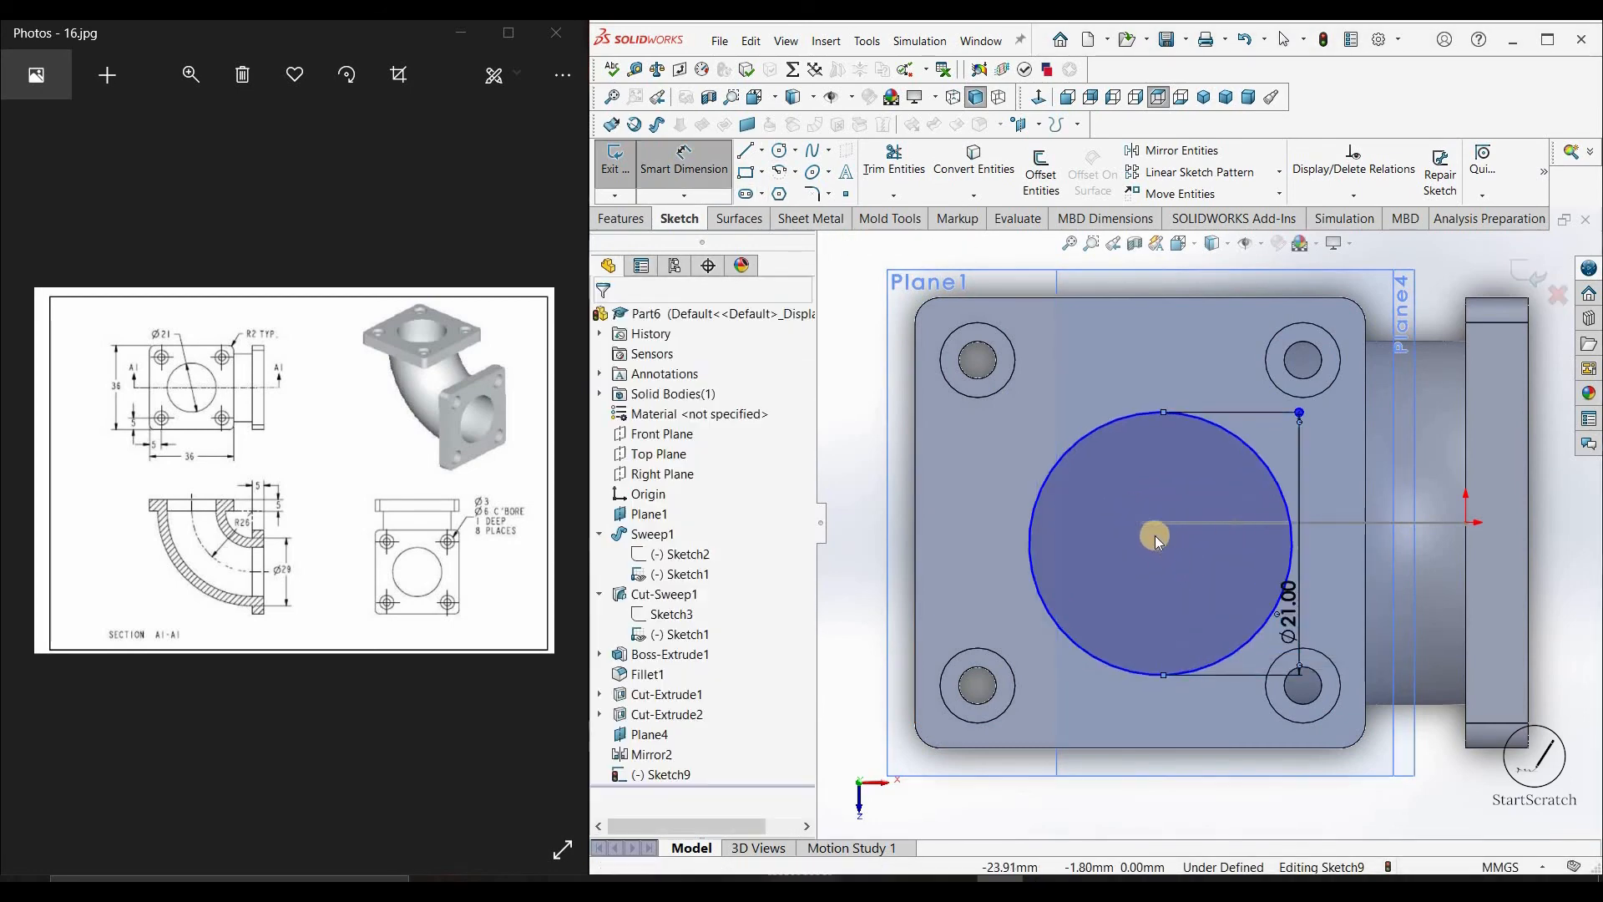
Move the 21 mm circle's centre onto the end point of the sweep path arc
left_click_drag(1158, 540, 1140, 522)
left_click(1144, 533)
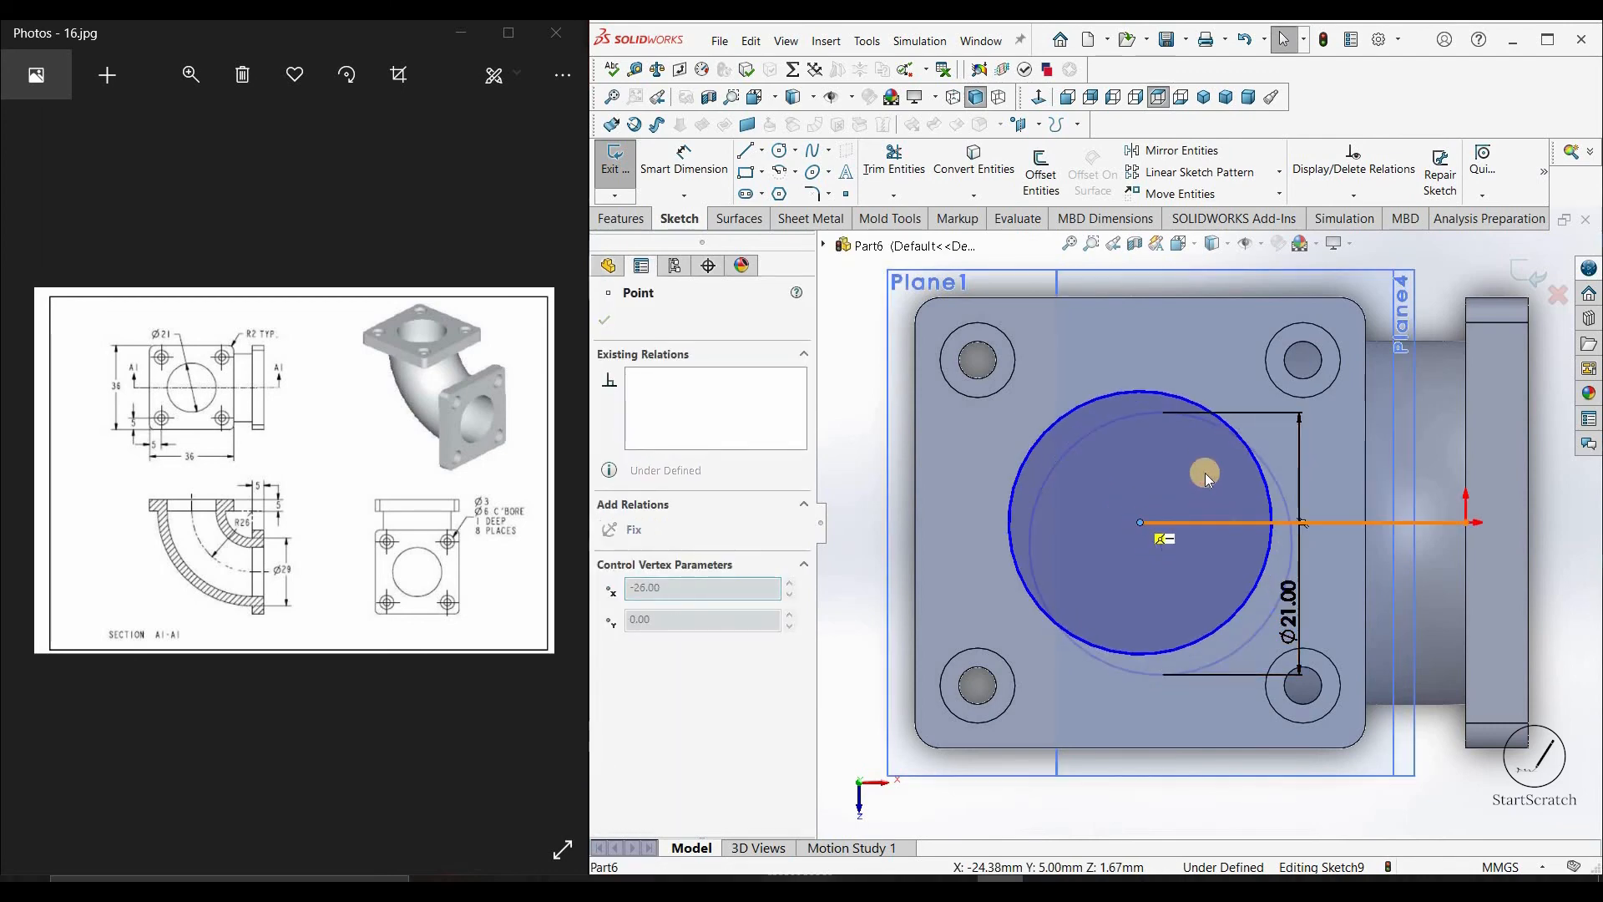
left_click(626, 263)
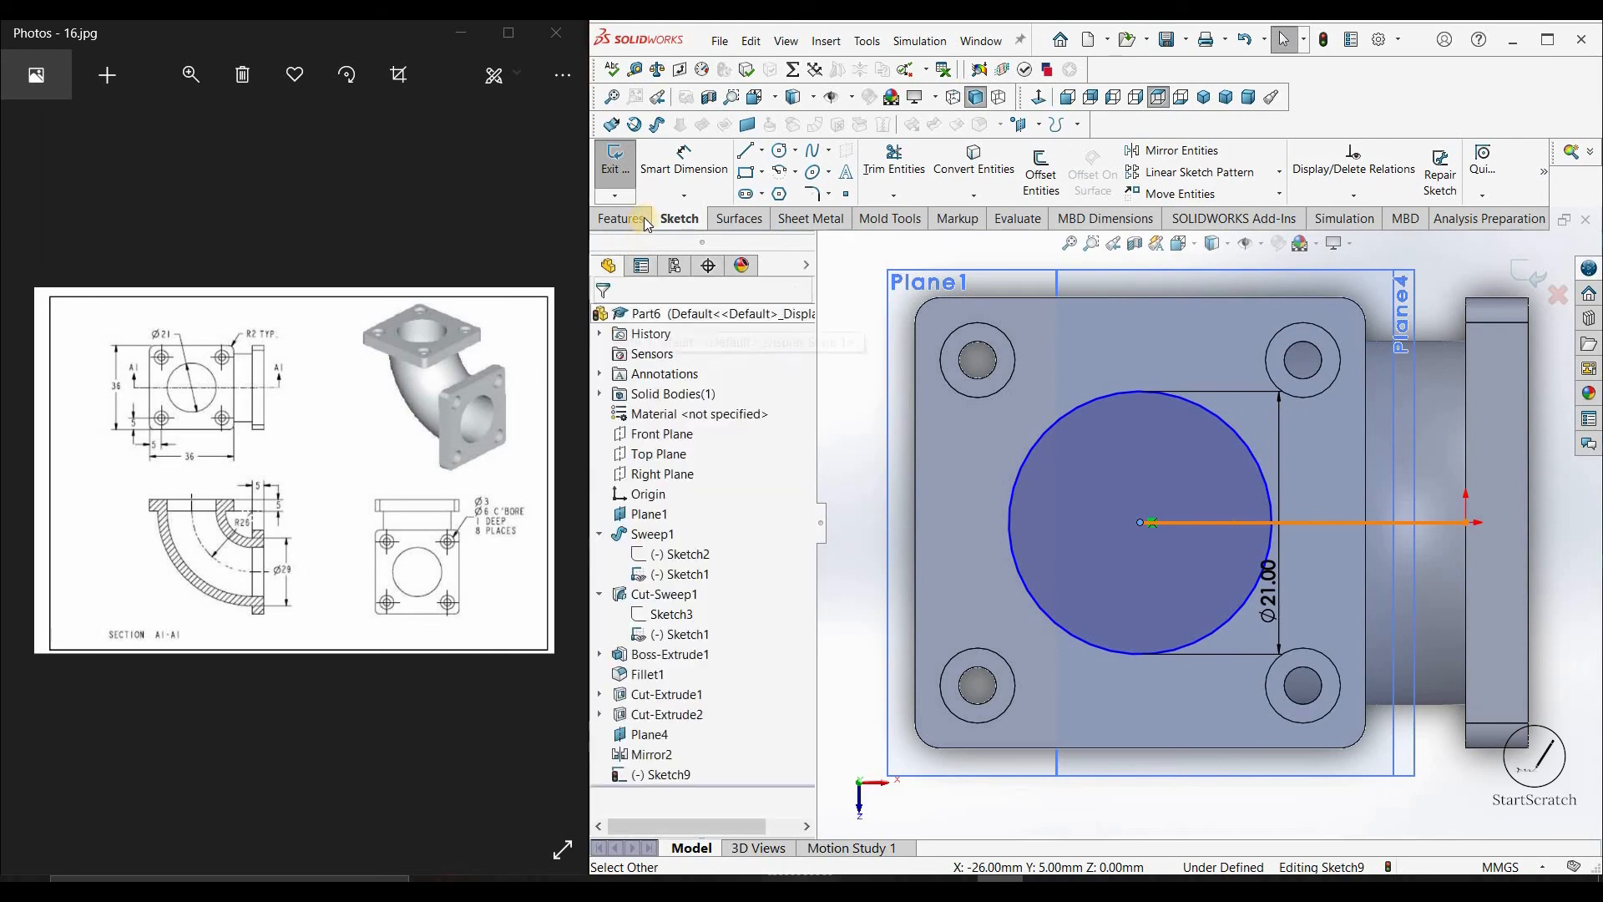
Cut-extrude the 21 mm circle into the upper flange to a blind depth of 5 mm
left_click(620, 218)
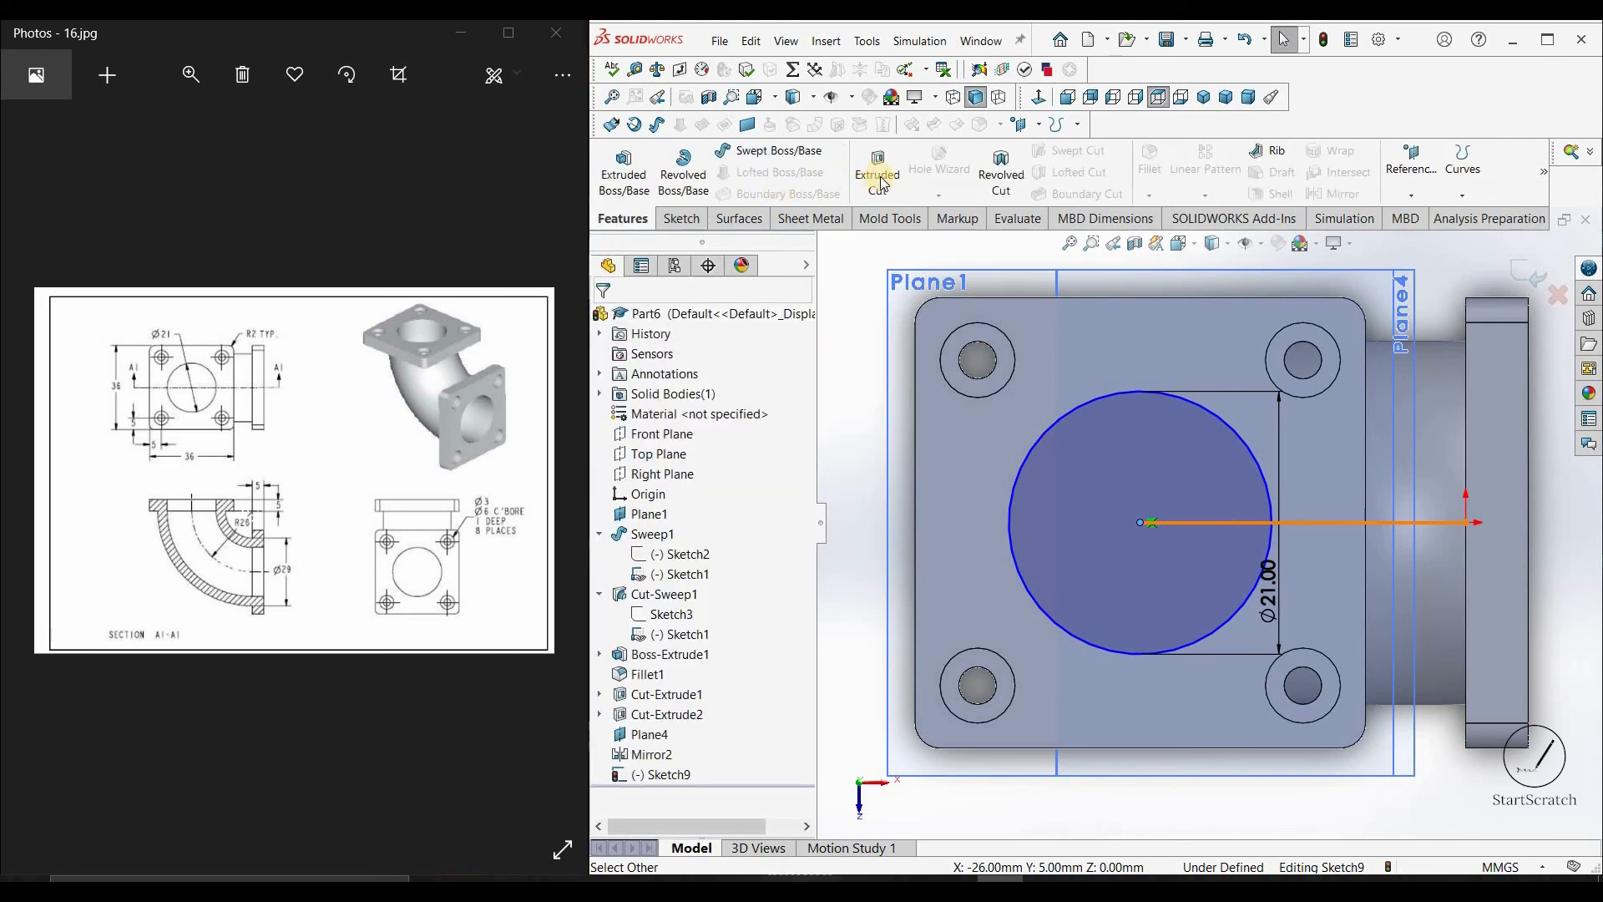
left_click(876, 174)
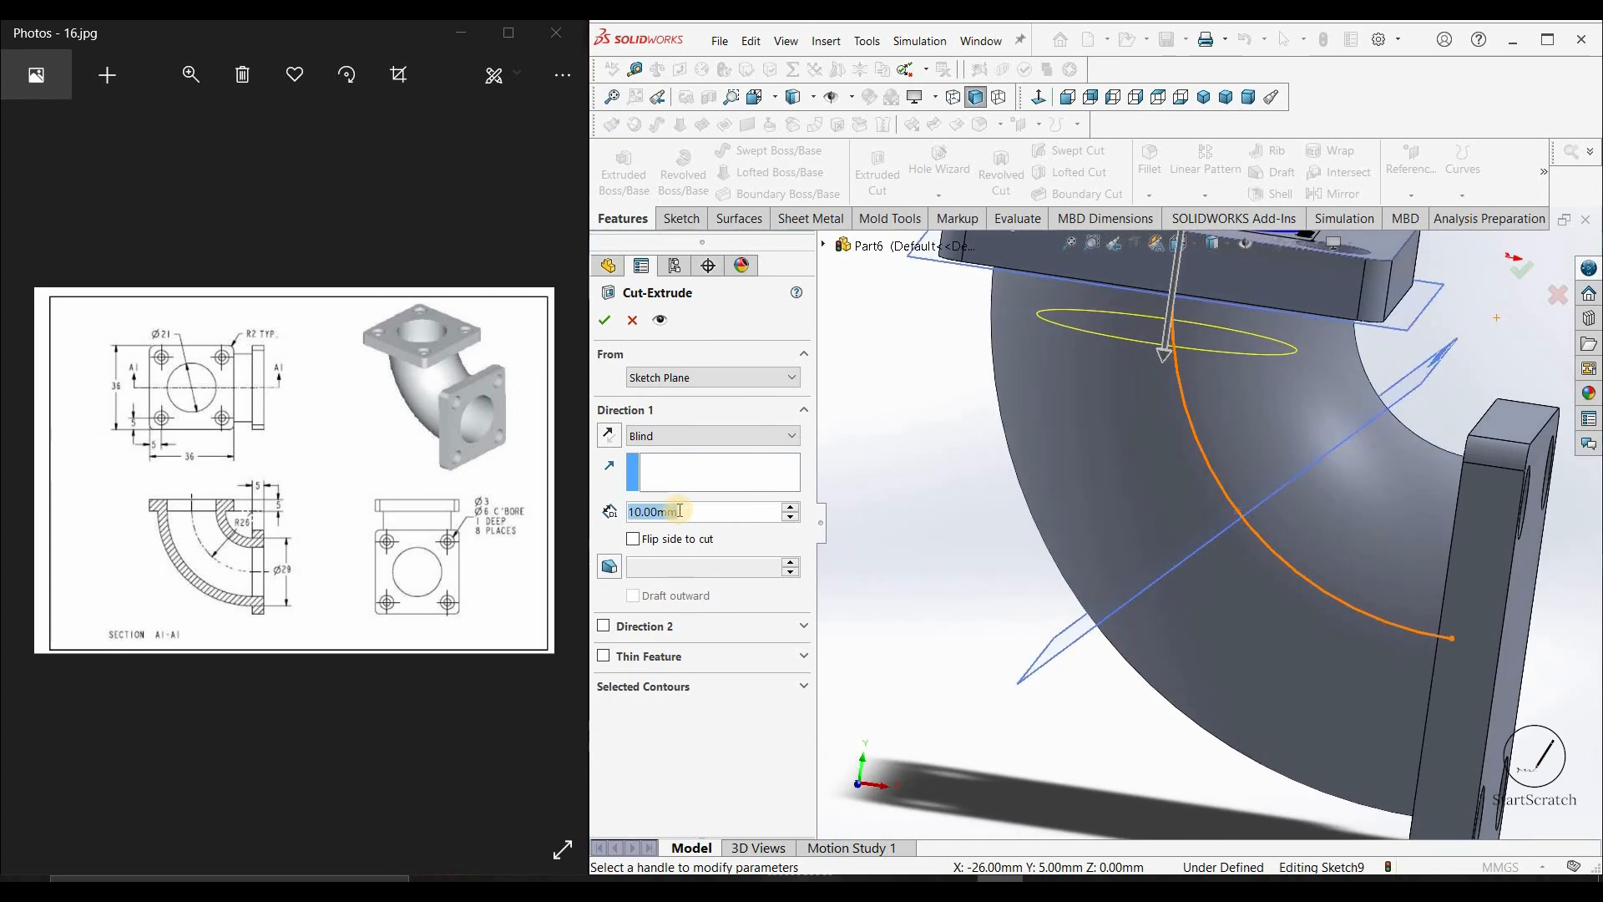
type("5")
key("Return")
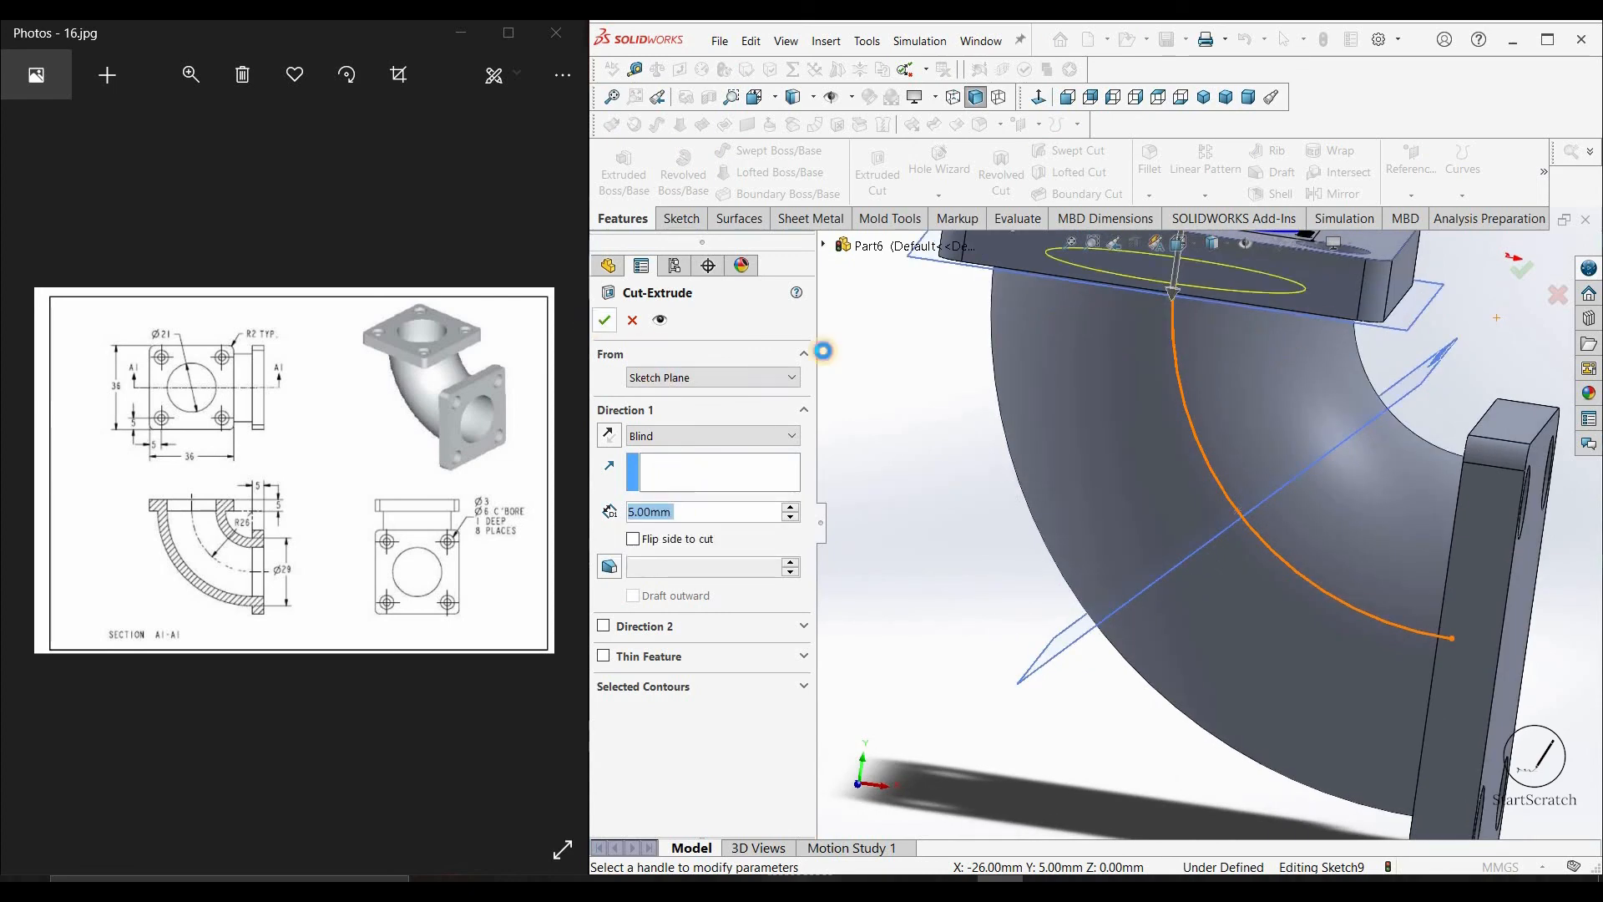
key("Return")
Mirror Cut-Extrude3 about Plane4 to open the bore through the second flange
middle_click_drag(1171, 554, 1035, 593)
scroll(1013, 578, "up", 4)
middle_click_drag(944, 570, 952, 668)
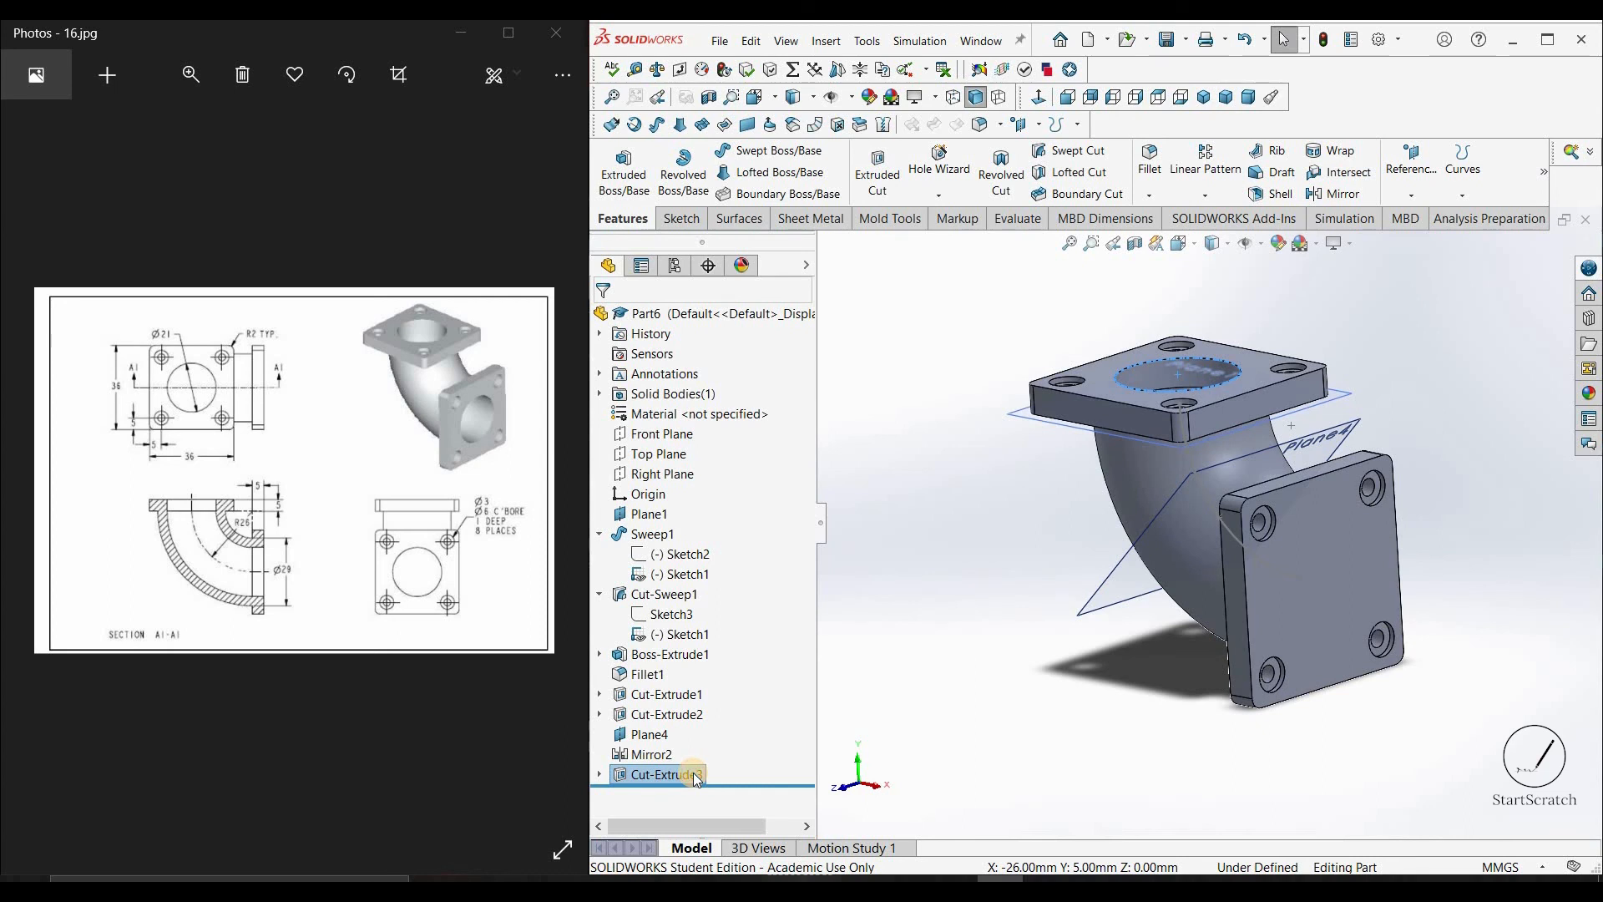
left_click(697, 776)
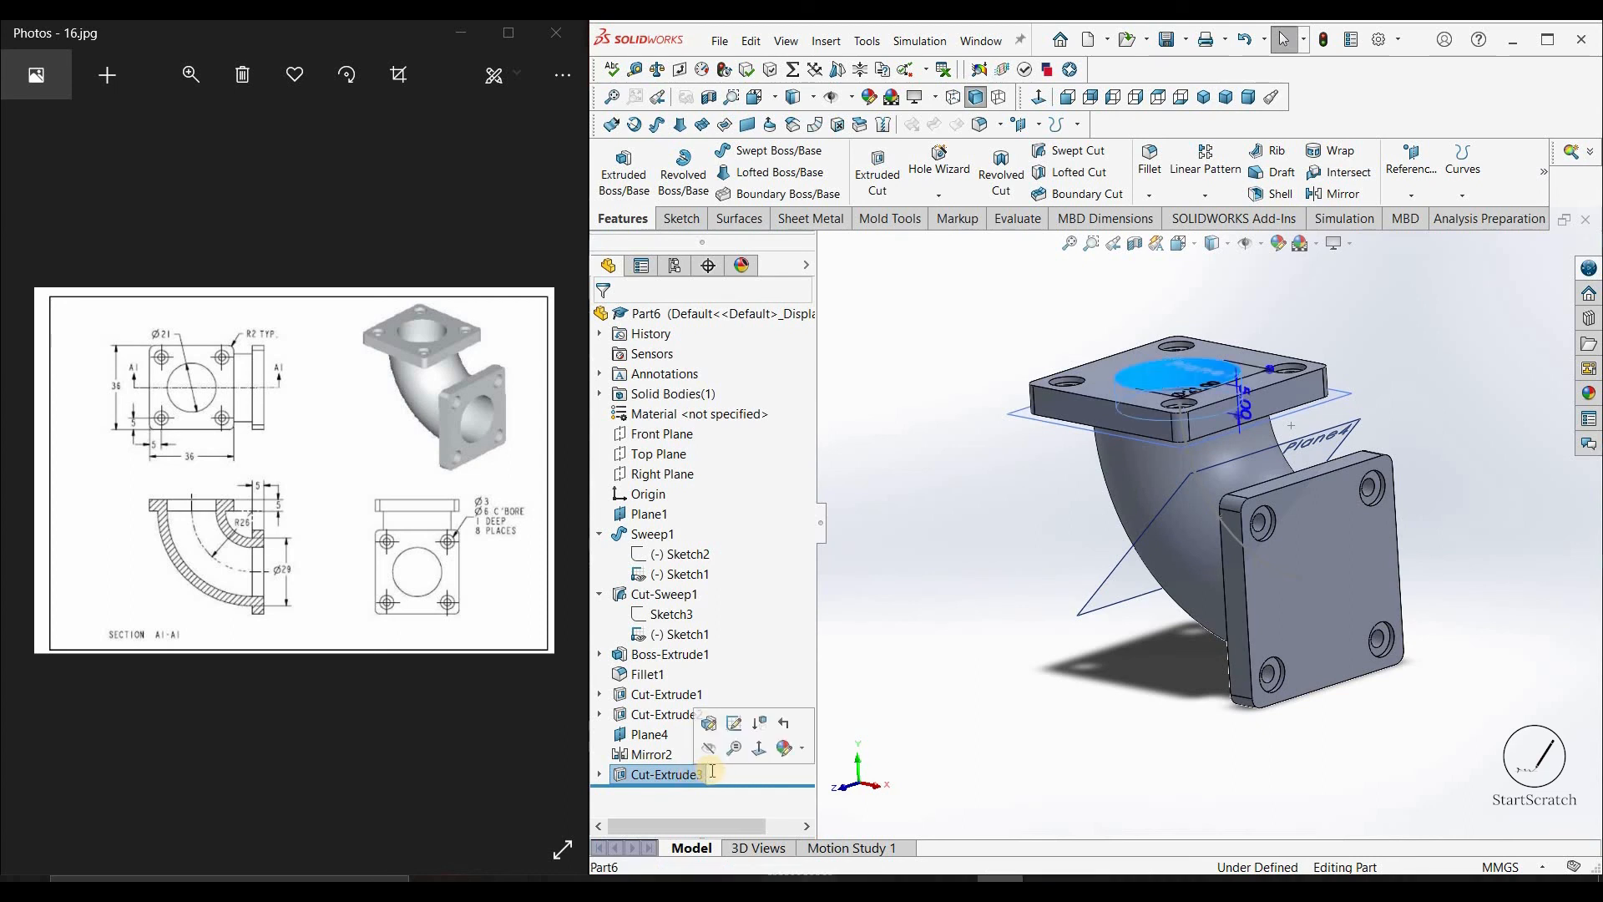
left_click(1224, 193)
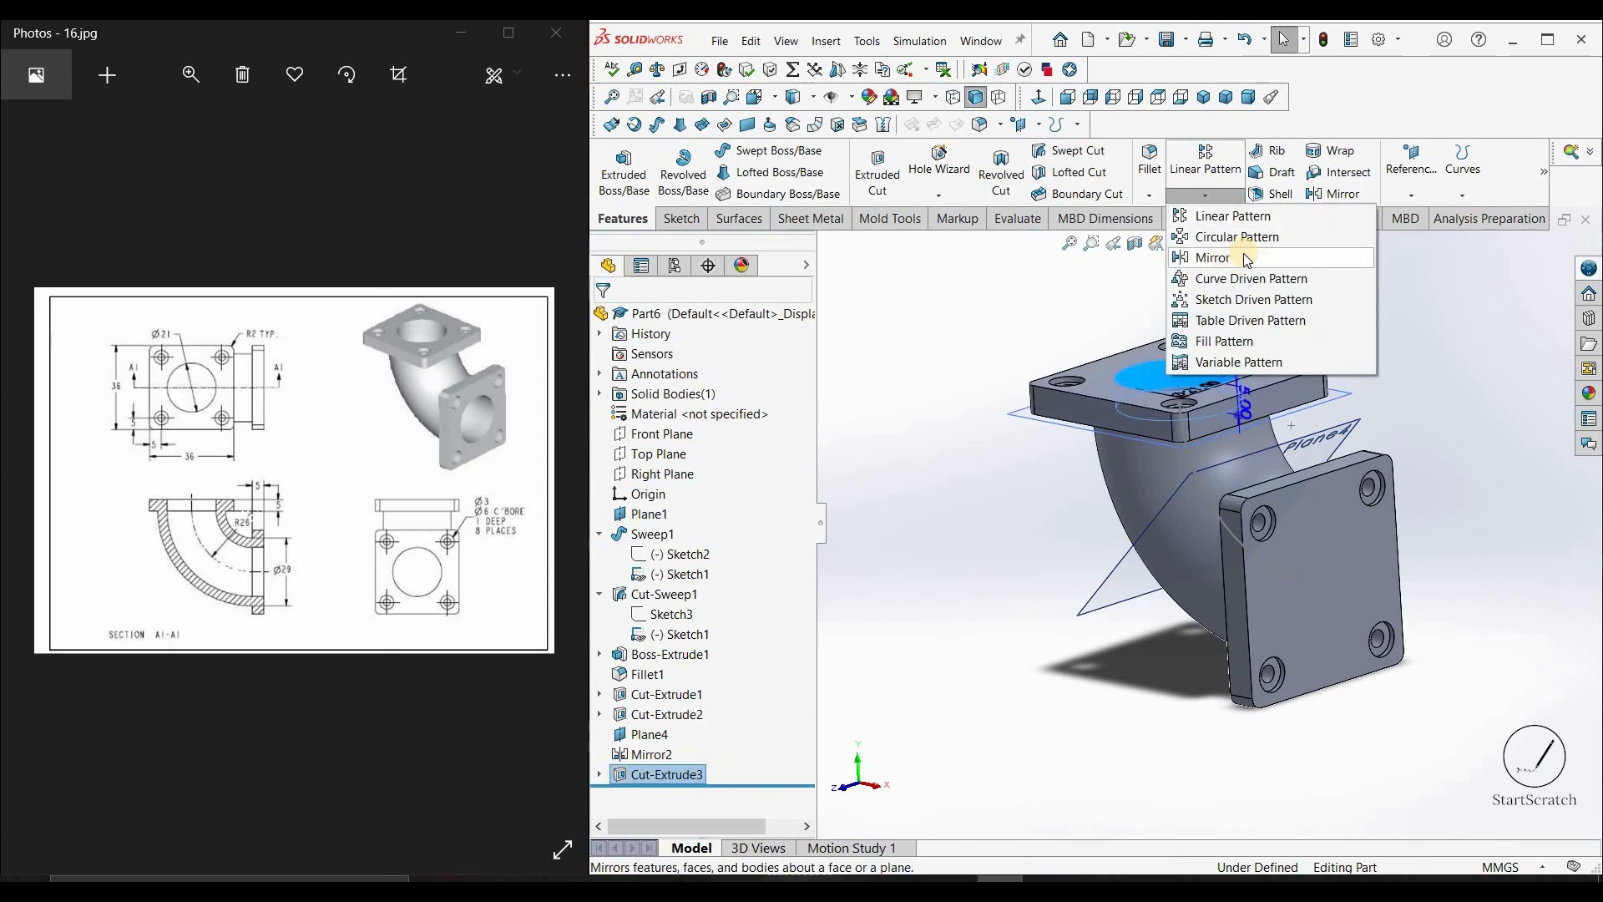
left_click(1244, 258)
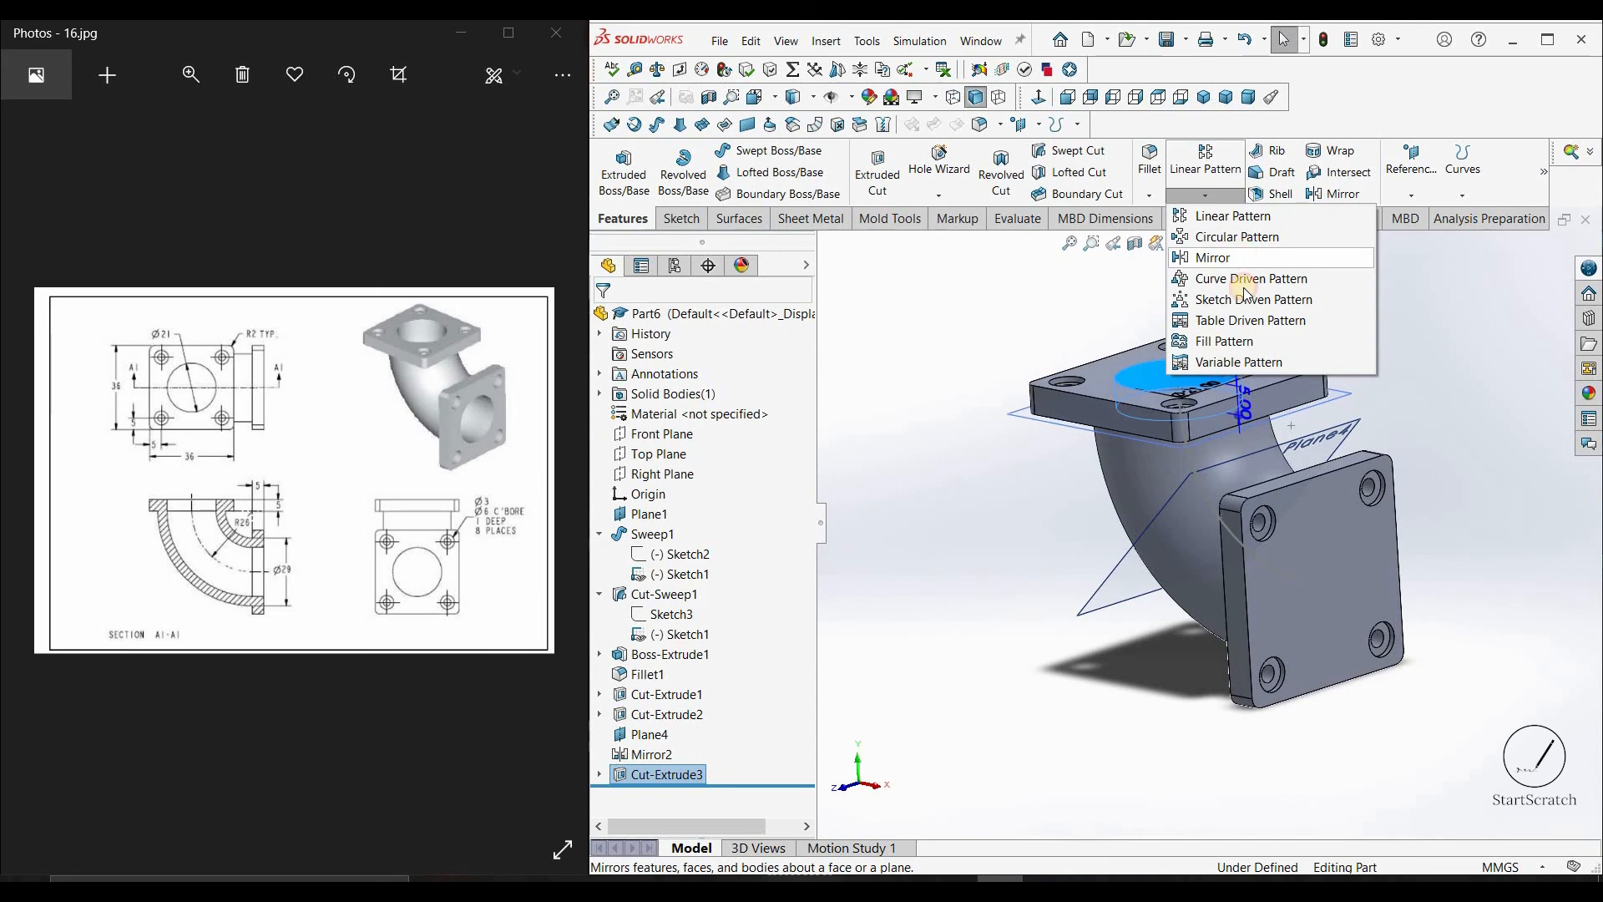
left_click(1336, 435)
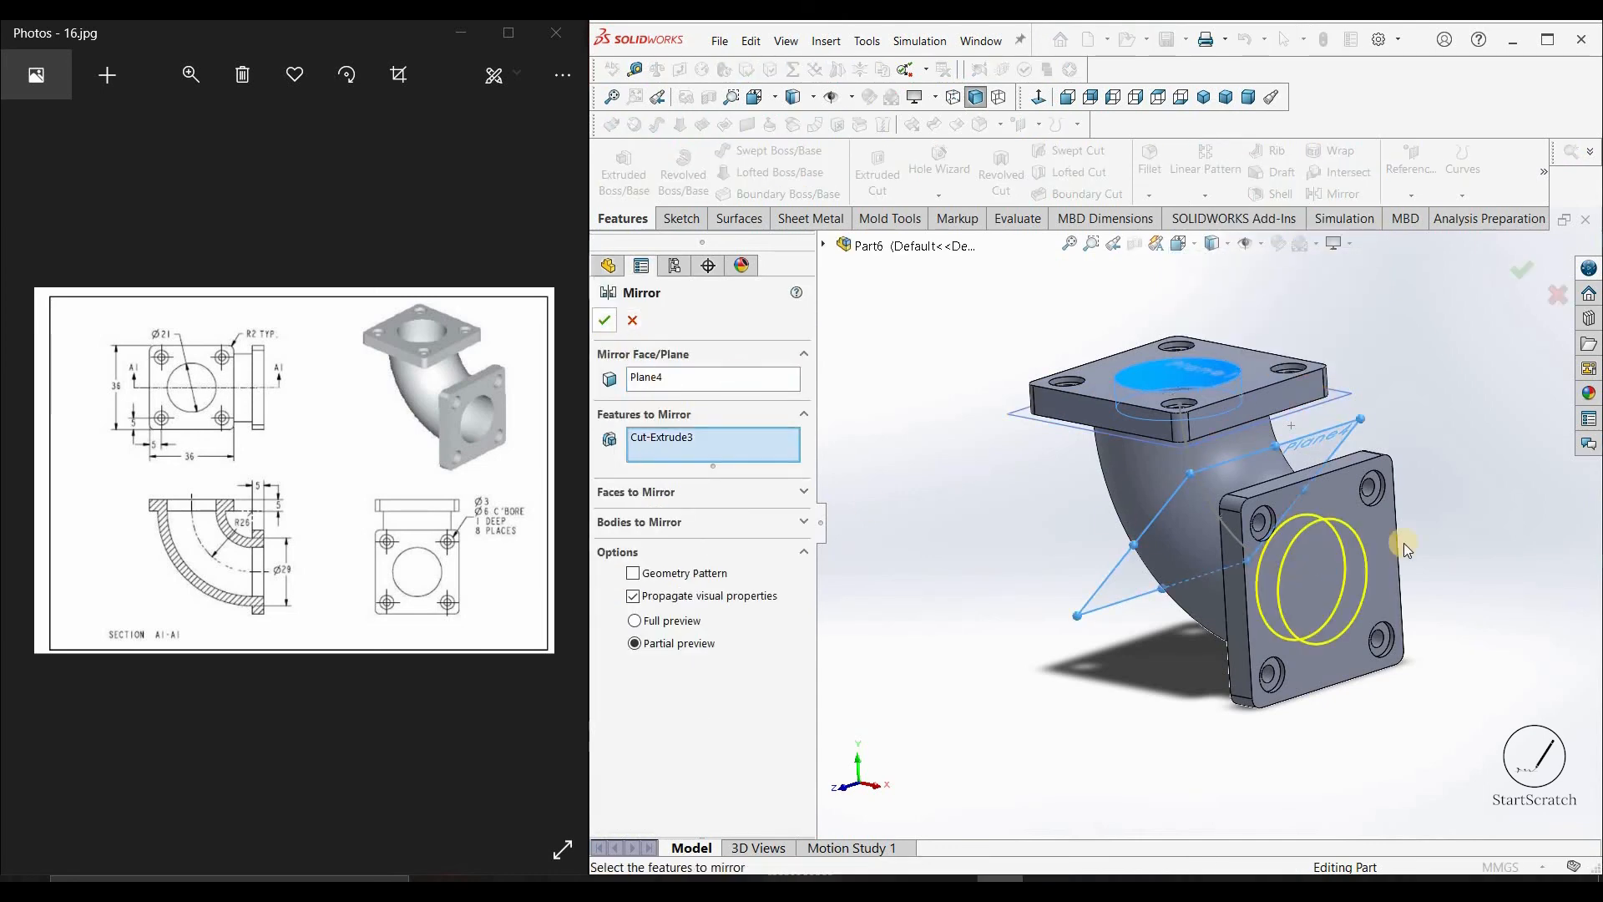
key("Return")
Hide the reference planes Plane4 and Plane1
middle_click_drag(1259, 516, 1404, 431)
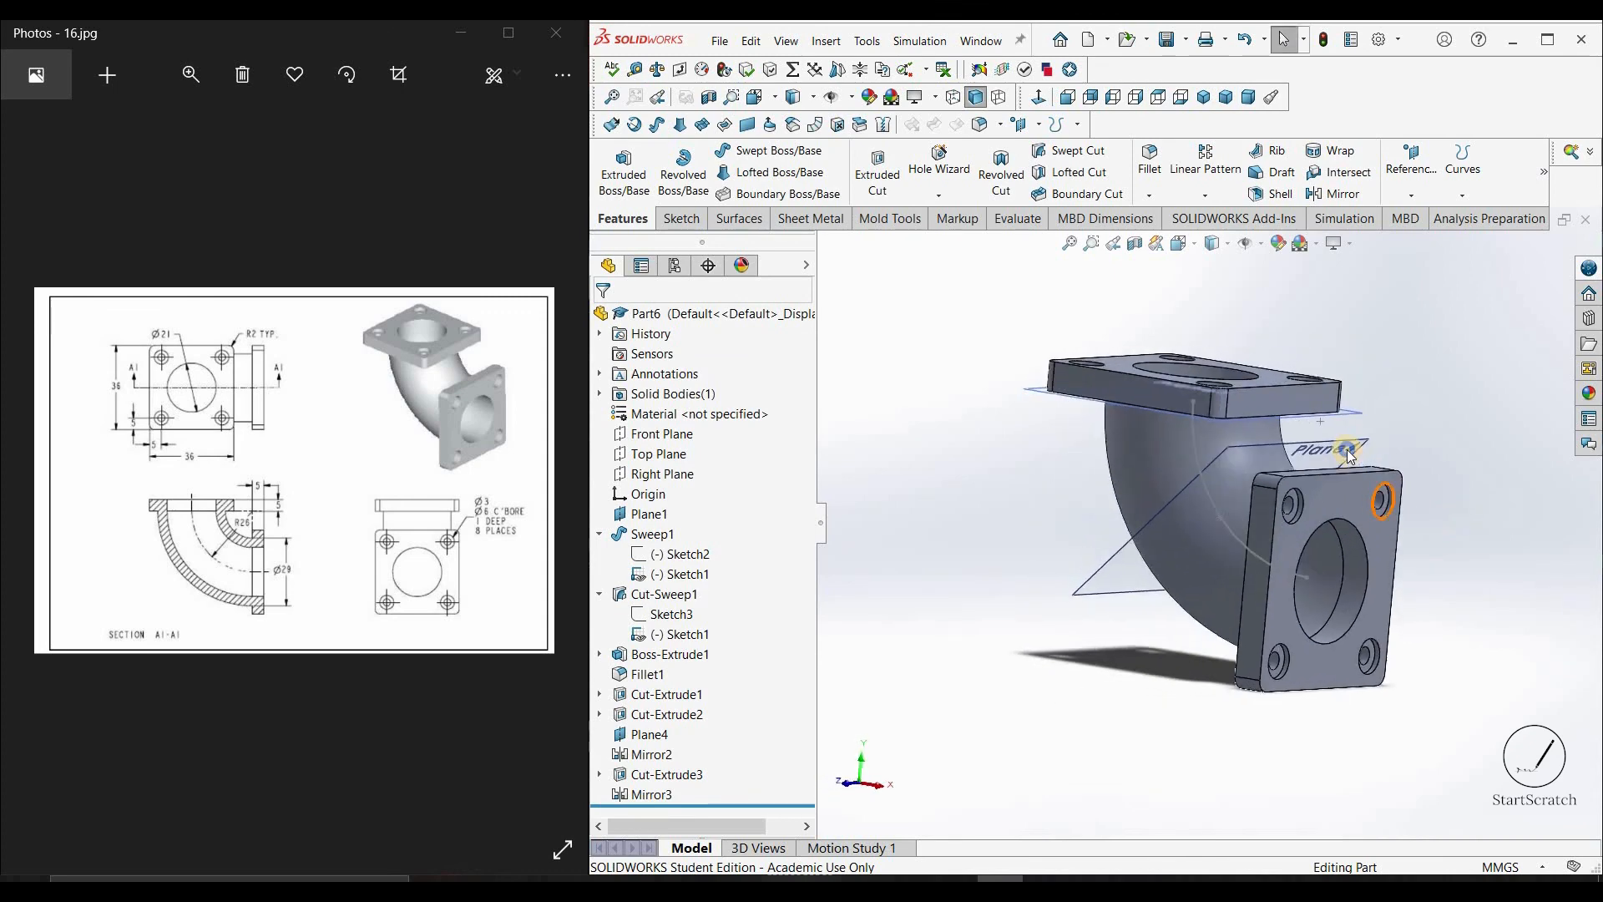
right_click(1402, 430)
left_click(1411, 422)
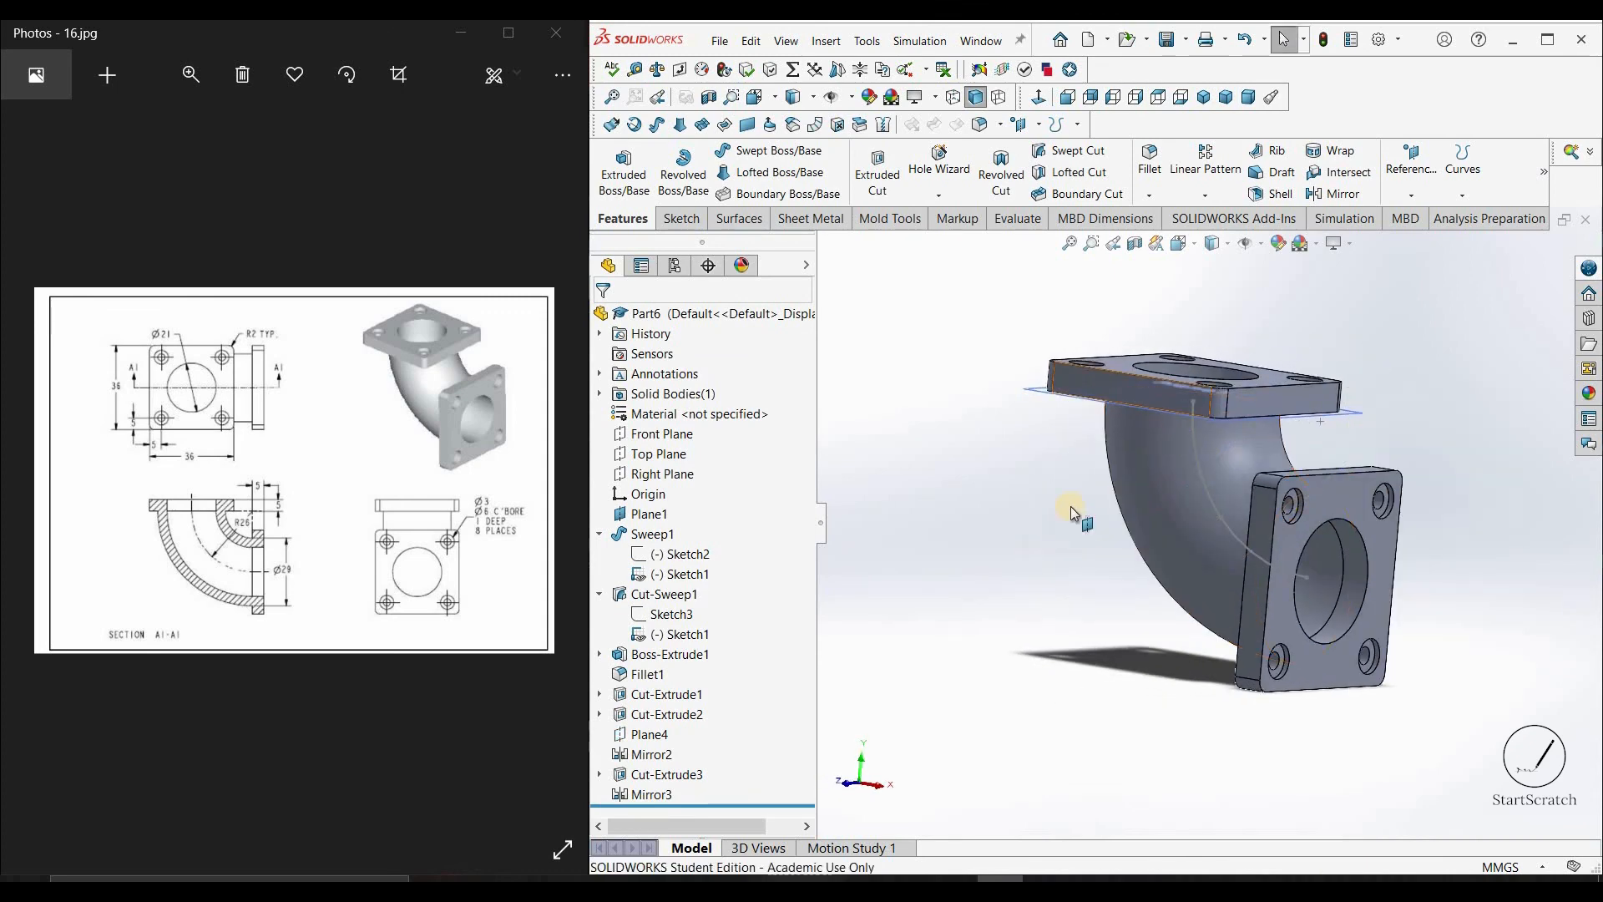
middle_click_drag(1072, 513, 1065, 560)
right_click(1116, 515)
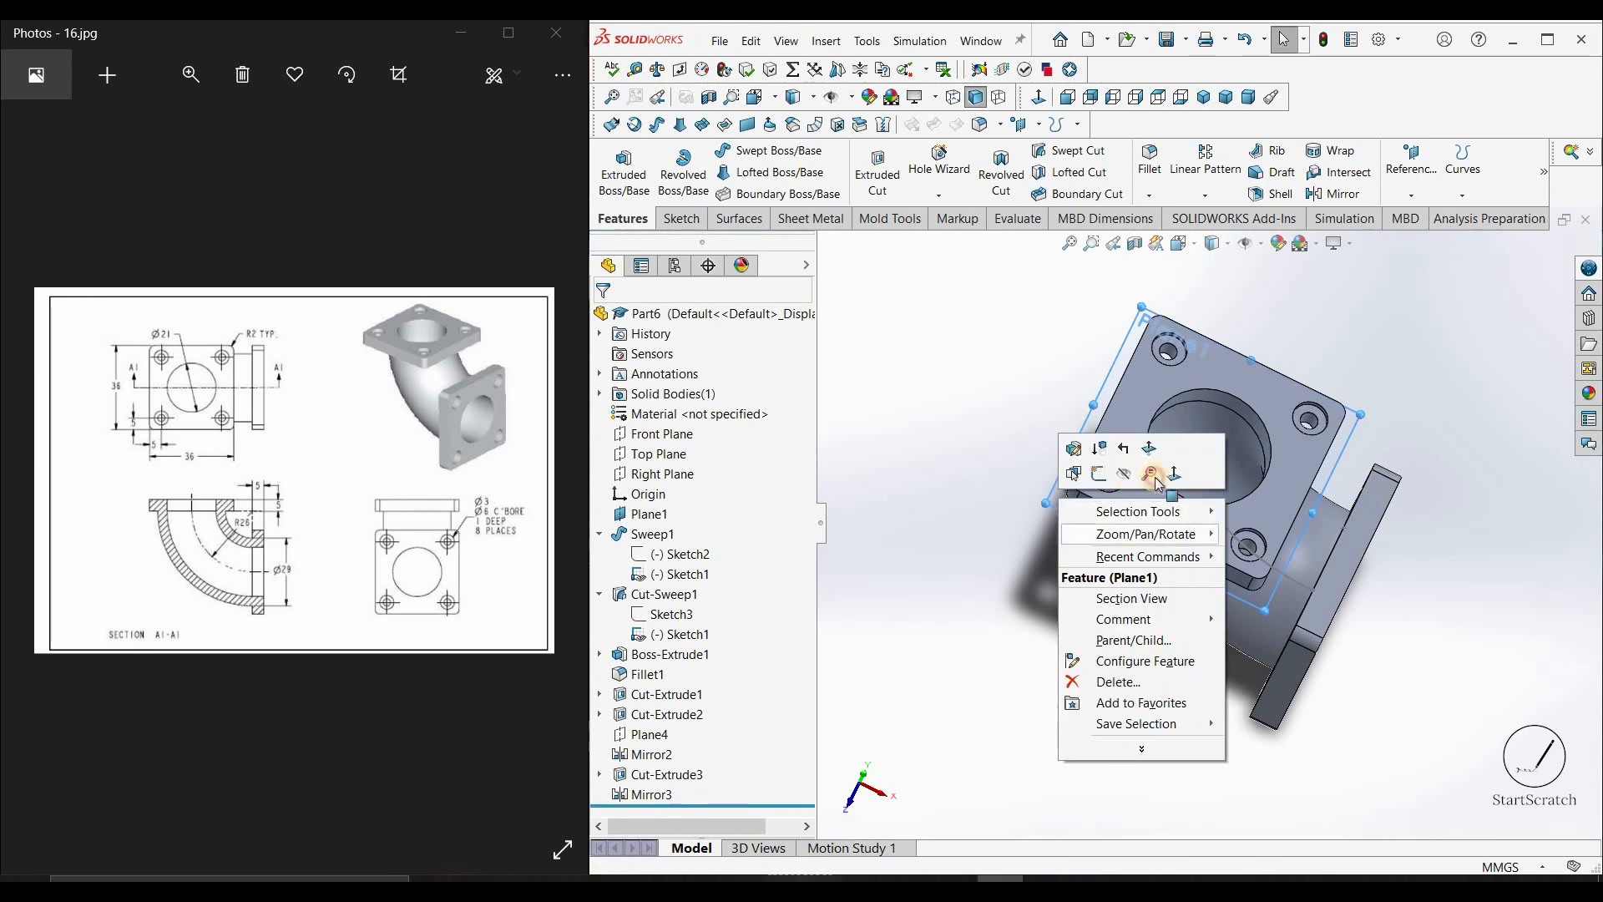
left_click(1443, 487)
Hide Sketch1, the path arc running through the elbow
middle_click_drag(1395, 557, 1122, 584)
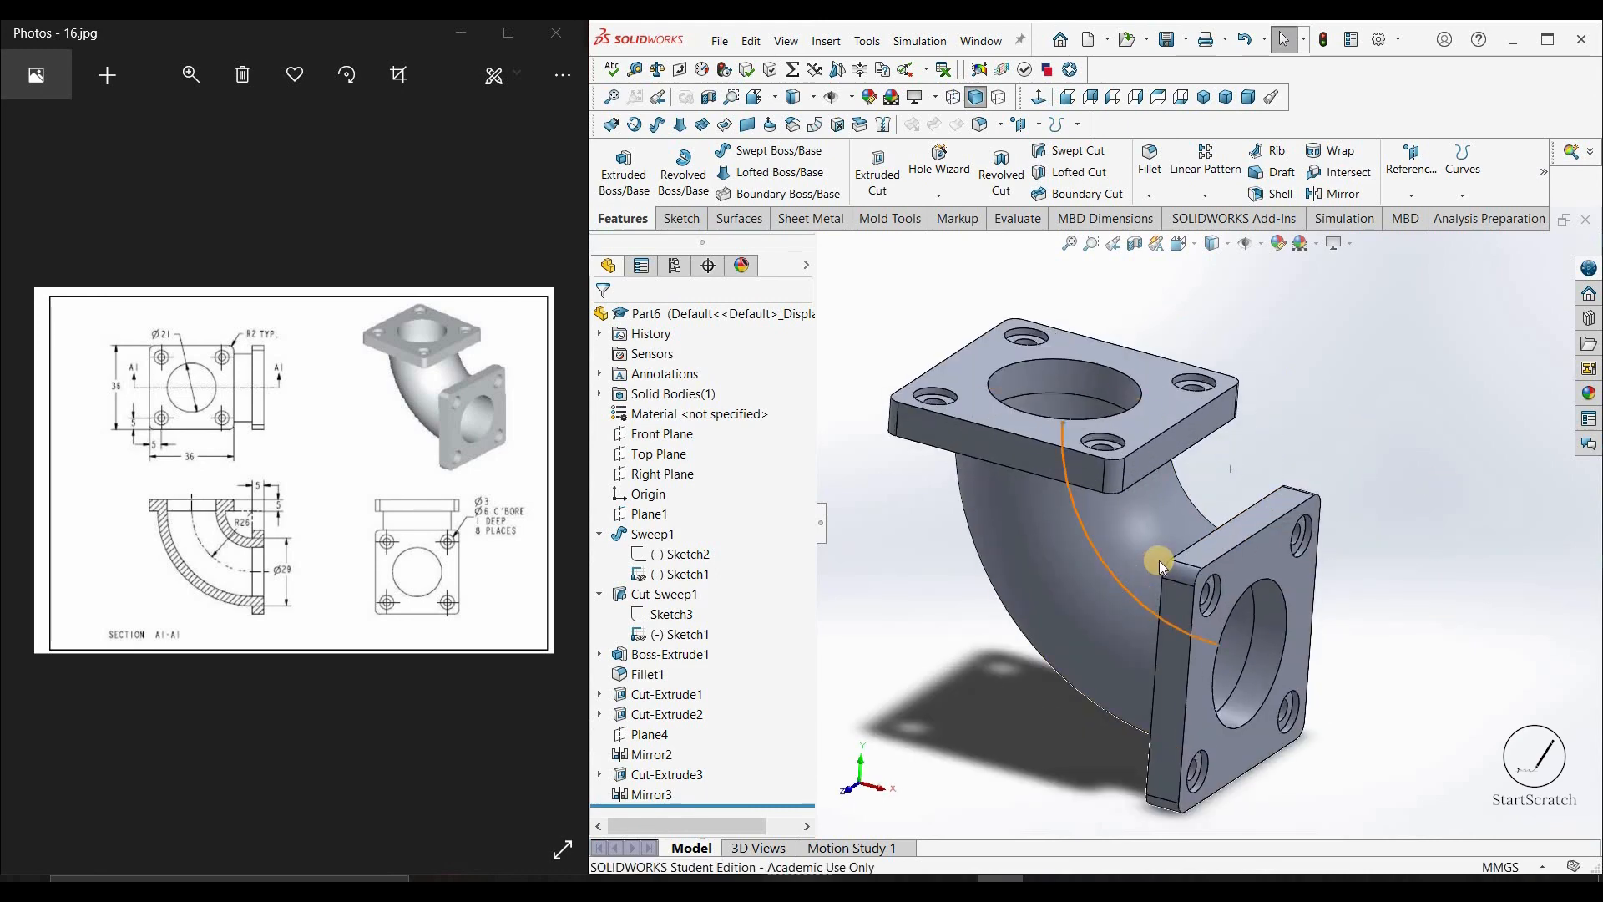
right_click(1123, 585)
left_click(1351, 461)
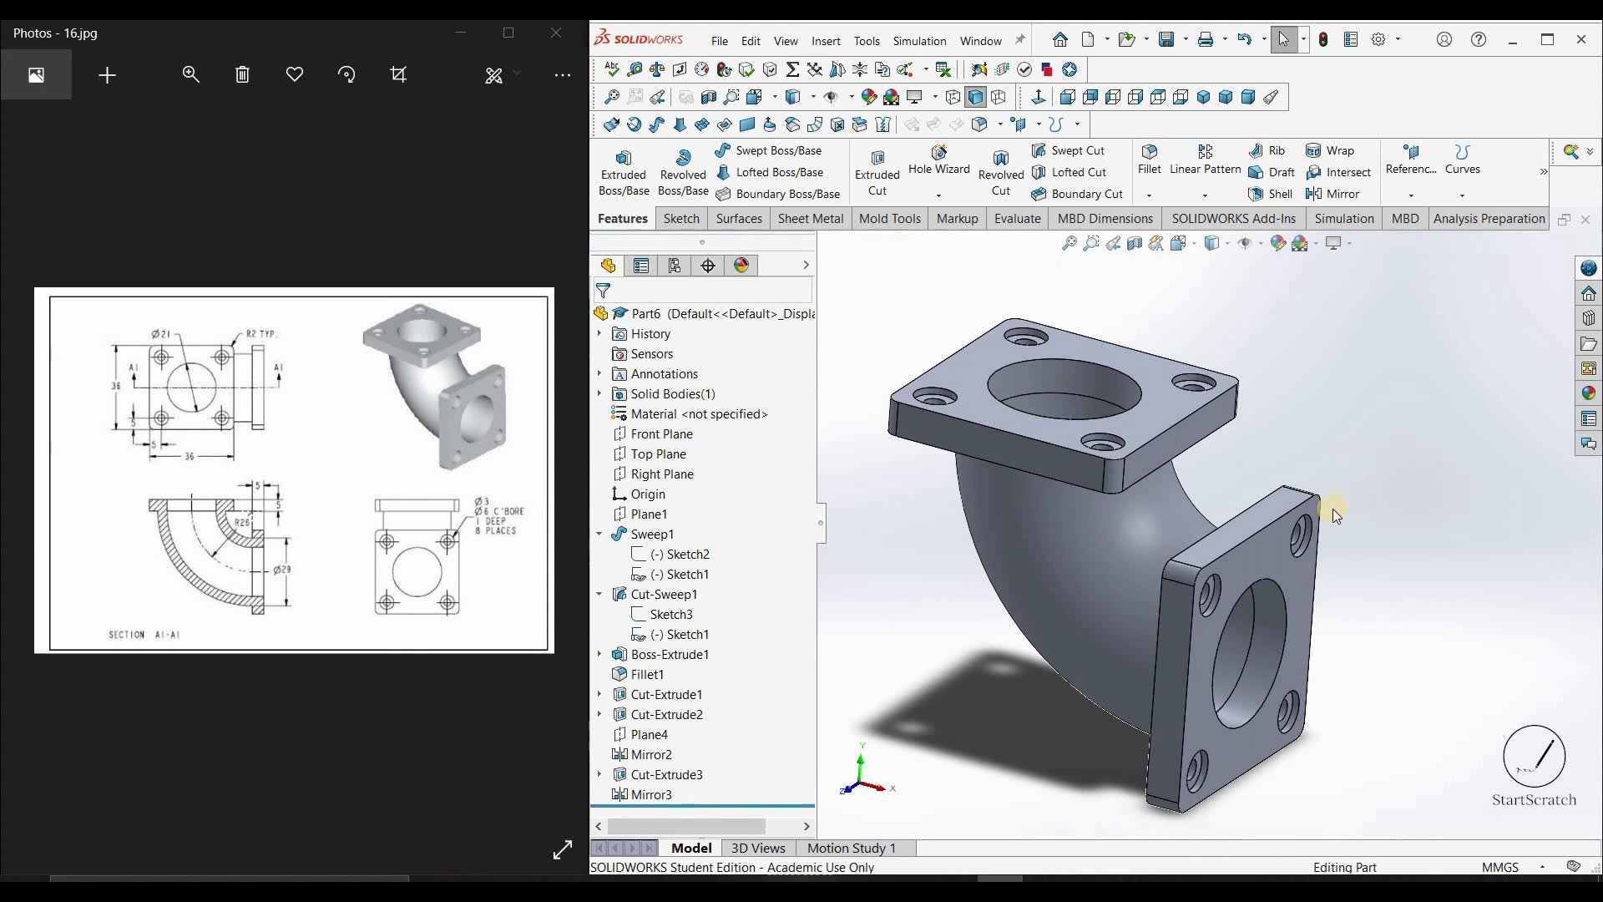
key("z")
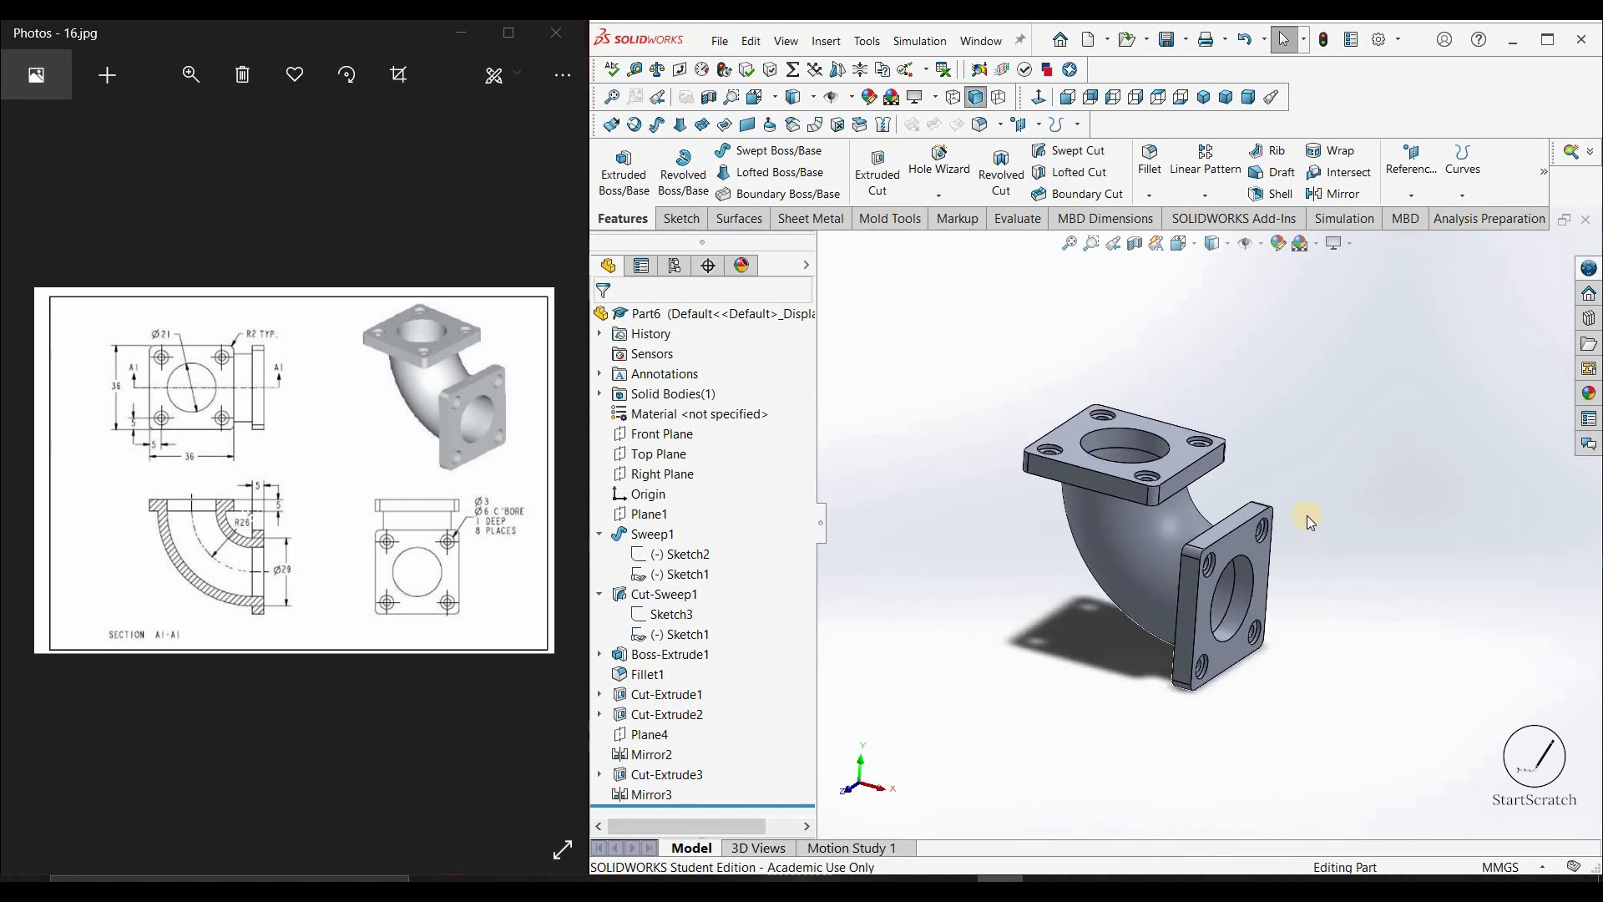
middle_click_drag(1411, 469, 1318, 496)
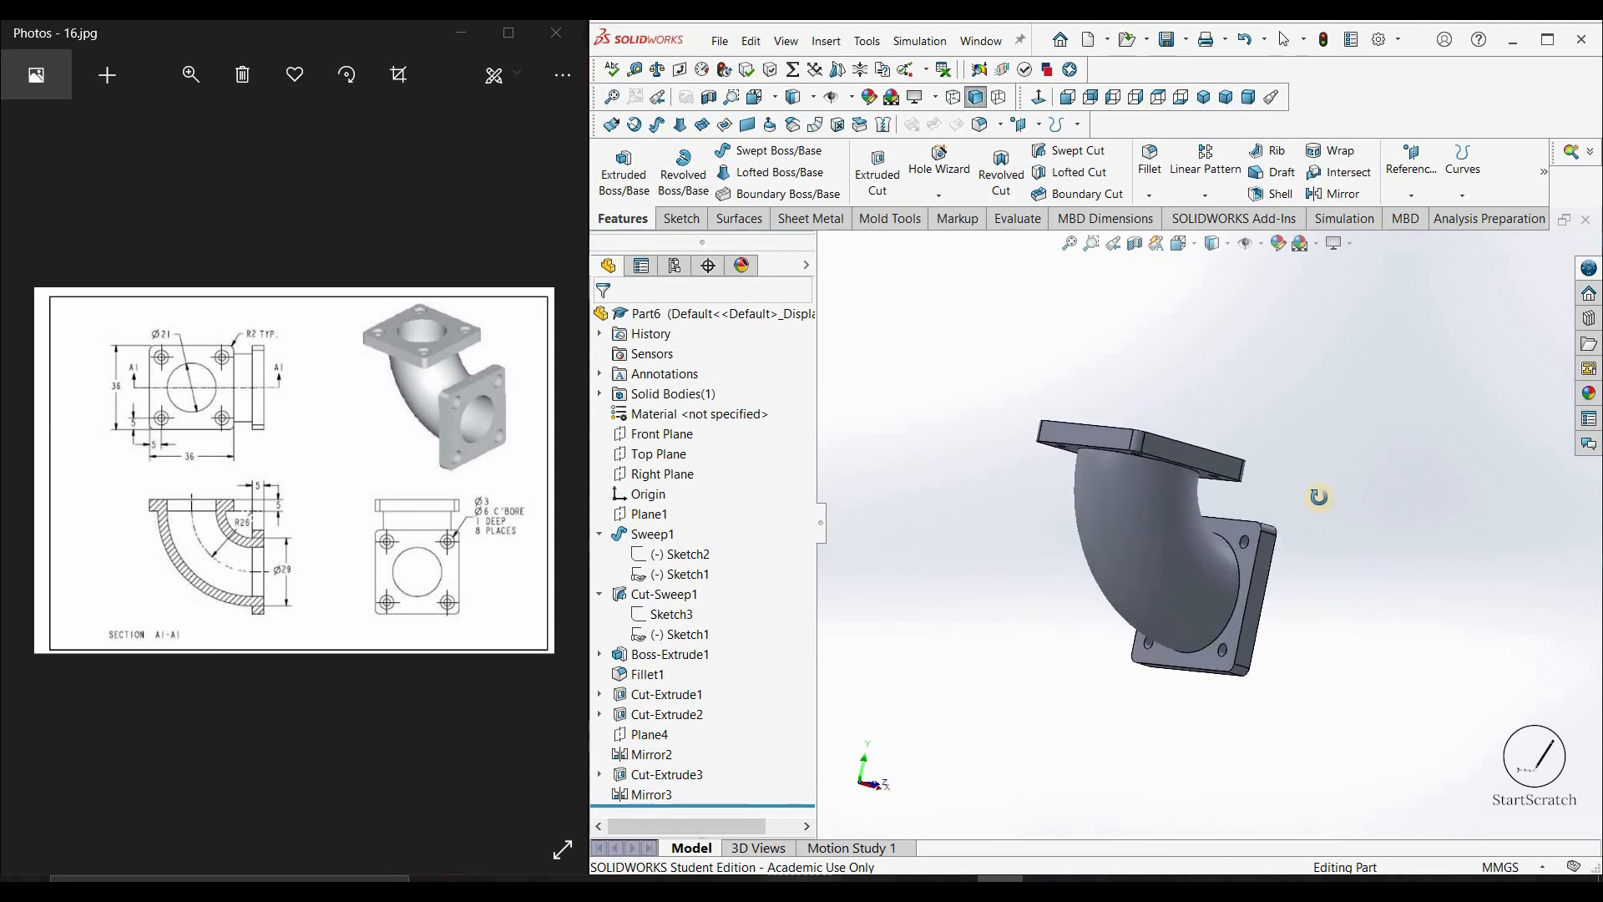
key("ctrl+7")
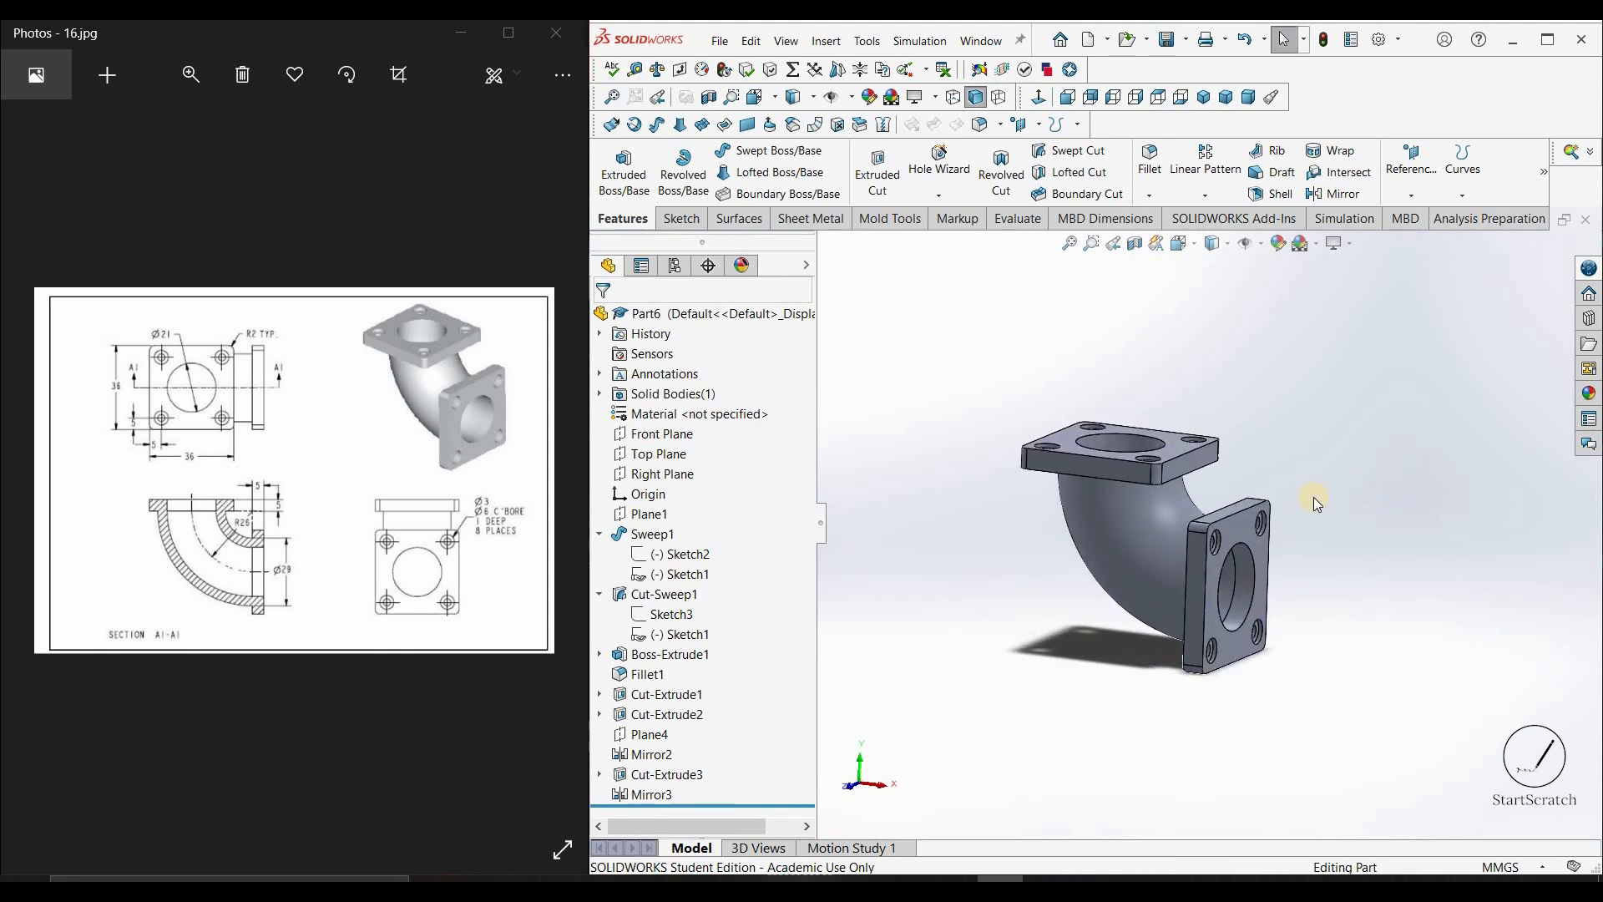